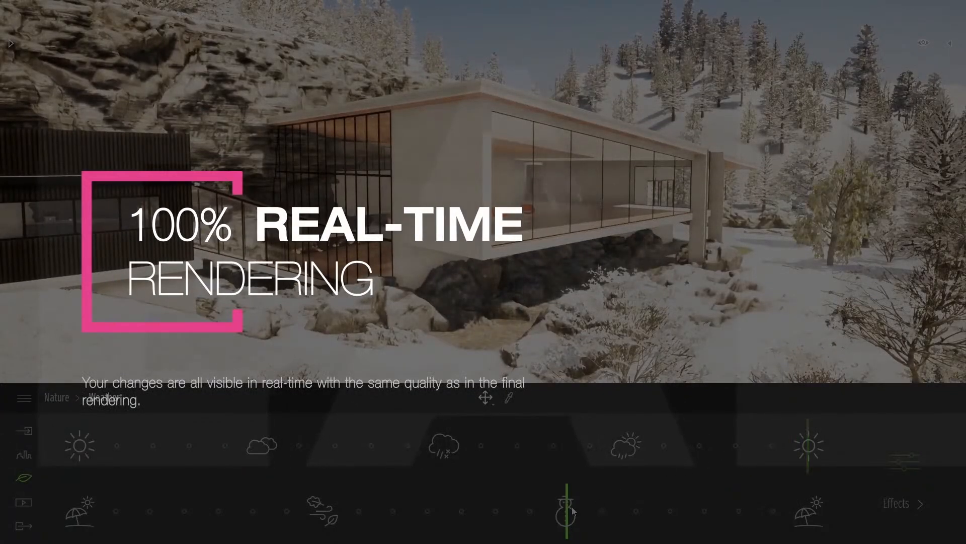
pyautogui.moveTo(510, 510); pyautogui.dragTo(356, 509)
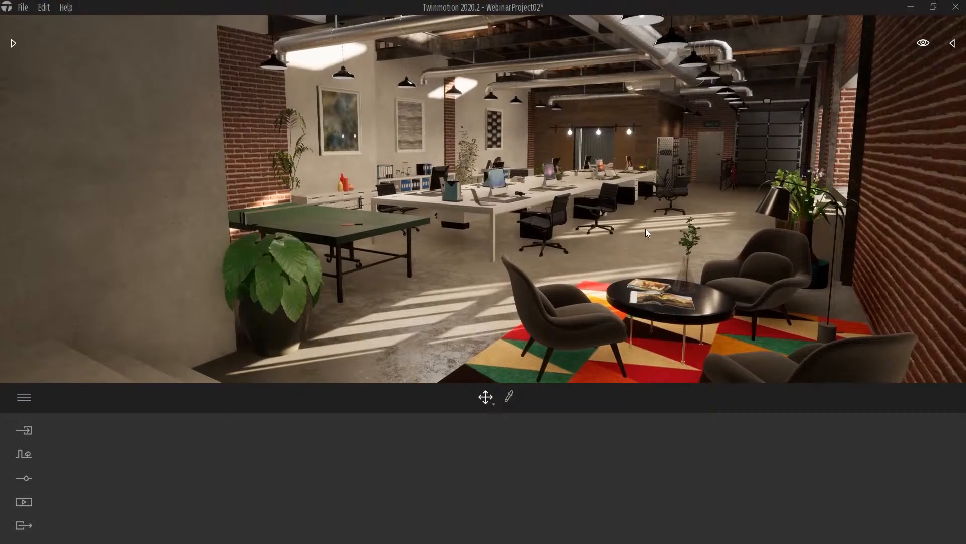
# Step: Examine the lit office interior, moving between the lounge chairs, the ping-pong table and the desk rows
pyautogui.moveTo(645, 228); pyautogui.dragTo(708, 230, button='right')
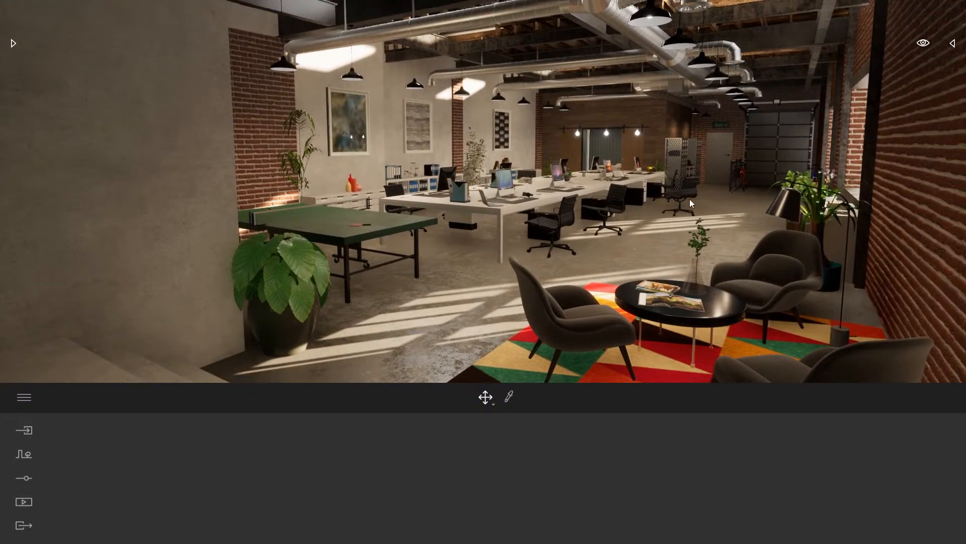
pyautogui.press('d')
pyautogui.moveTo(689, 198); pyautogui.dragTo(777, 183, button='right')
pyautogui.press('w')
pyautogui.press('d')
pyautogui.press('w')
pyautogui.press('d')
pyautogui.press('w')
pyautogui.press('a')
pyautogui.press('d')
pyautogui.press('s')
pyautogui.moveTo(370, 161); pyautogui.dragTo(320, 160, button='right')
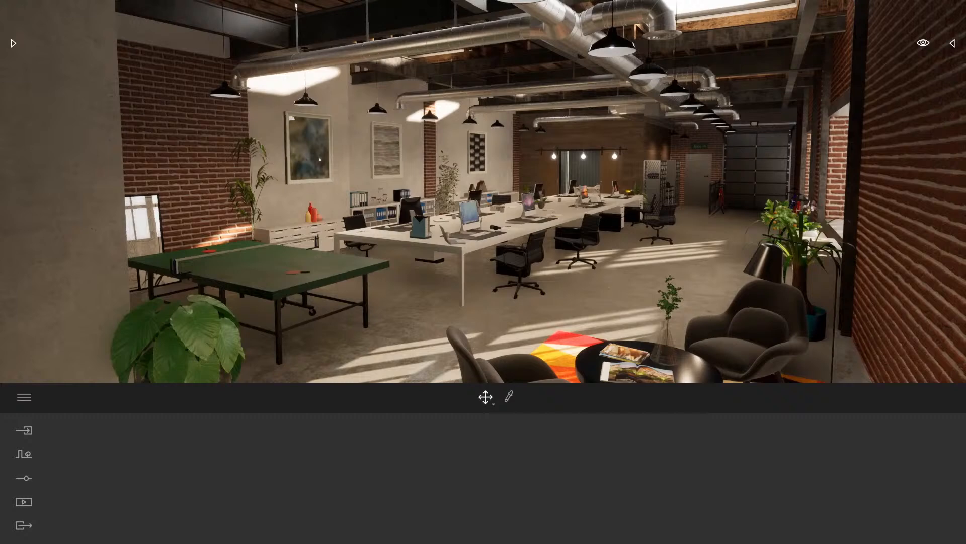
pyautogui.press('a')
pyautogui.press('w')
pyautogui.moveTo(686, 208); pyautogui.dragTo(692, 207, button='right')
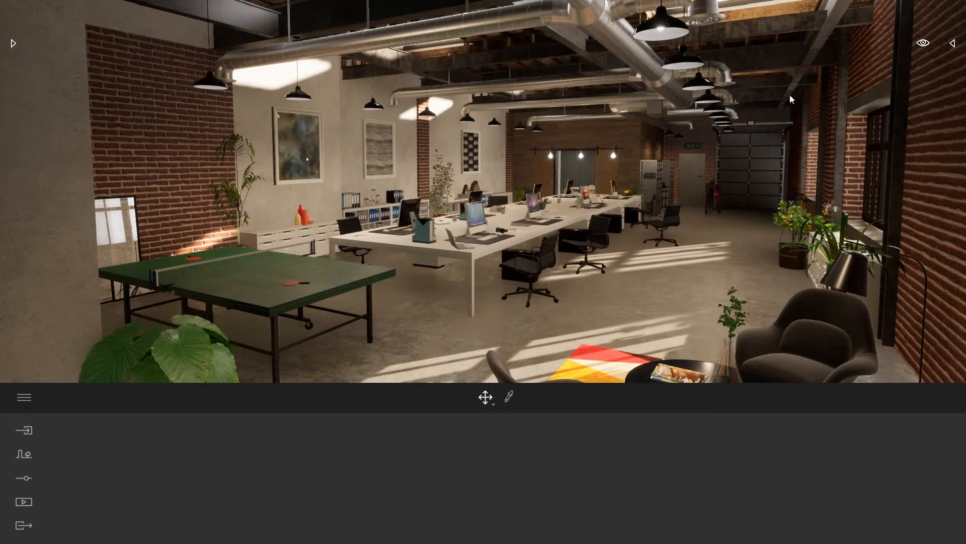
# Step: Open the scene graph, select the Webinar_TMImporter.FBX folder and hide the Lights, Probes, Decals and Props folders
pyautogui.click(953, 43)
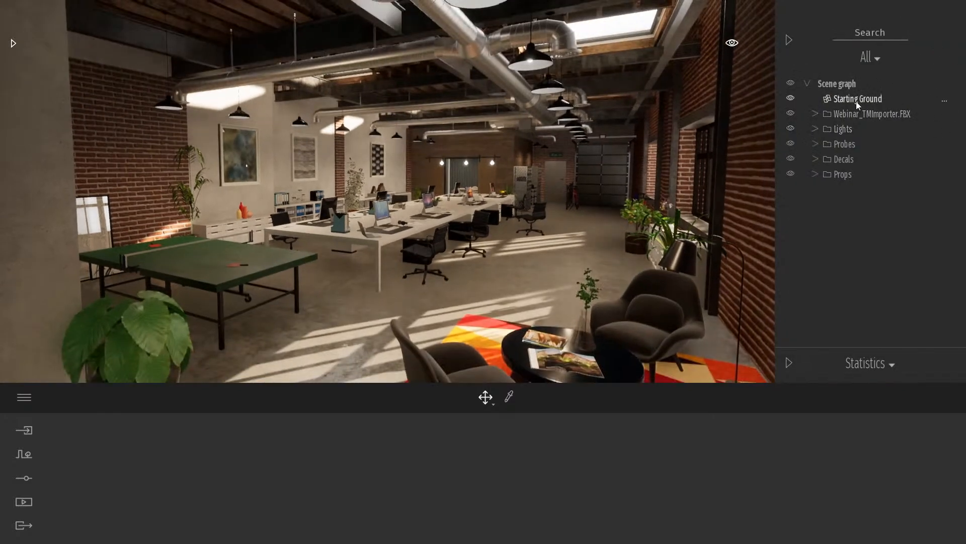
pyautogui.press('s')
pyautogui.moveTo(563, 155); pyautogui.dragTo(705, 155, button='right')
pyautogui.press('d')
pyautogui.moveTo(548, 171); pyautogui.dragTo(465, 193, button='right')
pyautogui.press('a')
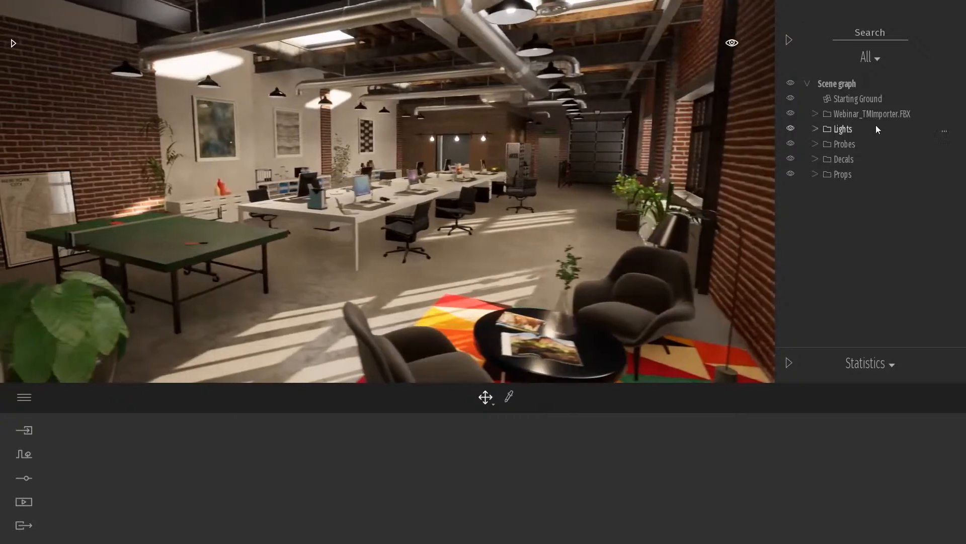
pyautogui.click(880, 114)
pyautogui.moveTo(790, 128); pyautogui.dragTo(786, 179)
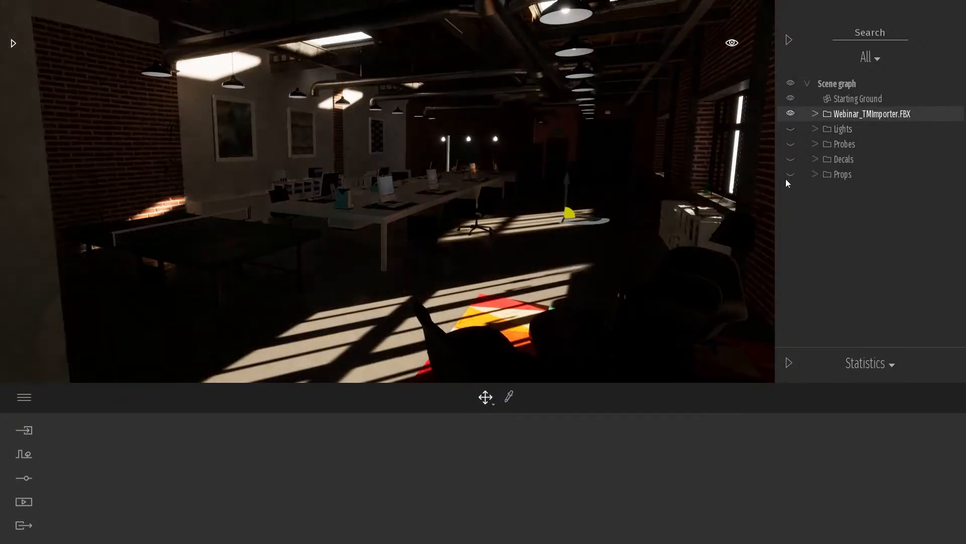
# Step: Examine the office model without its added lights, from the lounge rug to the desks and windows
pyautogui.moveTo(616, 229); pyautogui.dragTo(593, 215, button='right')
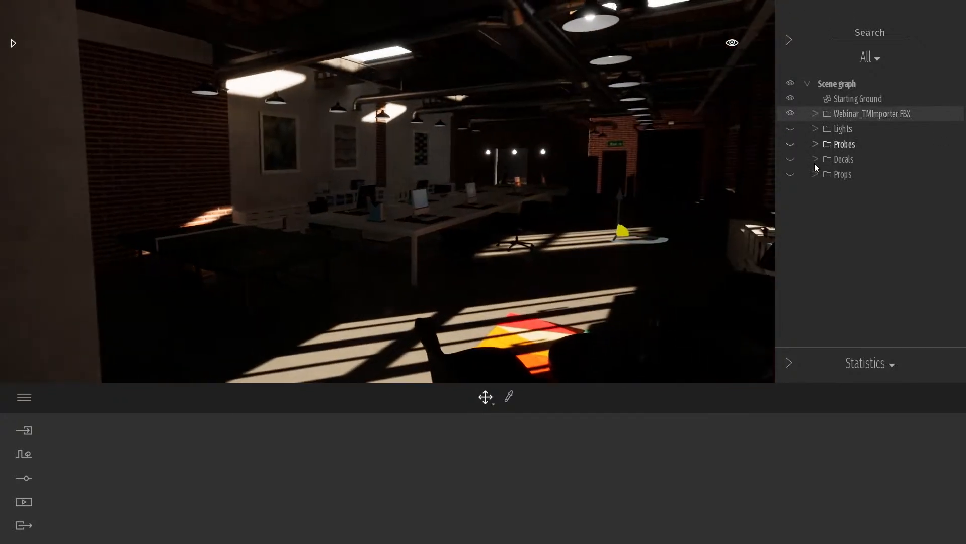
pyautogui.moveTo(484, 202); pyautogui.dragTo(594, 231, button='right')
pyautogui.press('s')
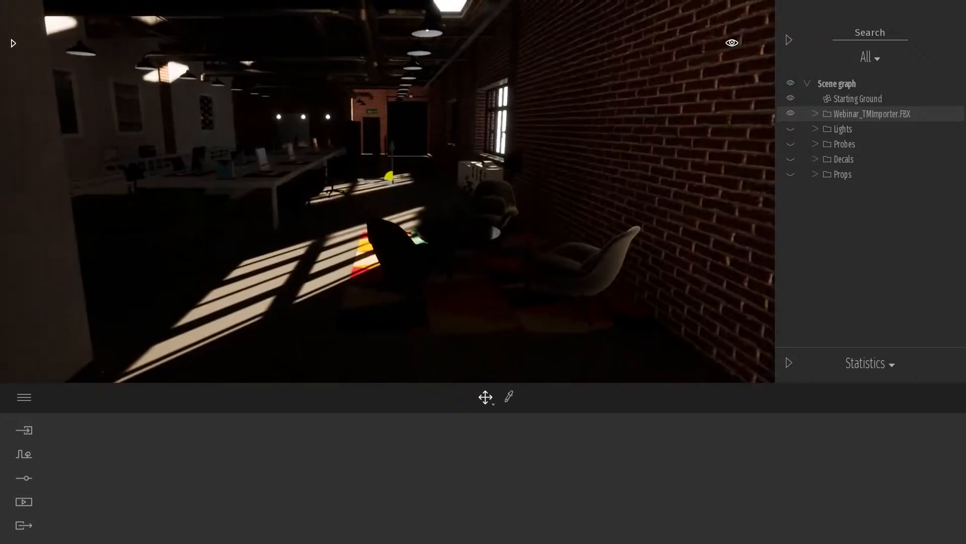
pyautogui.moveTo(612, 189); pyautogui.dragTo(529, 157, button='right')
pyautogui.press('w')
pyautogui.moveTo(437, 179); pyautogui.dragTo(574, 164, button='right')
pyautogui.press('e')
pyautogui.moveTo(432, 191); pyautogui.dragTo(438, 172, button='right')
pyautogui.press('s')
pyautogui.press('q')
pyautogui.moveTo(293, 192); pyautogui.dragTo(314, 245, button='right')
# Step: Select the Glow object covering the openings outside the windows and skylights and hide it
pyautogui.click(292, 183)
pyautogui.press('w')
pyautogui.press('s')
pyautogui.press('e')
pyautogui.press('w')
pyautogui.moveTo(443, 217); pyautogui.dragTo(450, 197, button='right')
pyautogui.press('q')
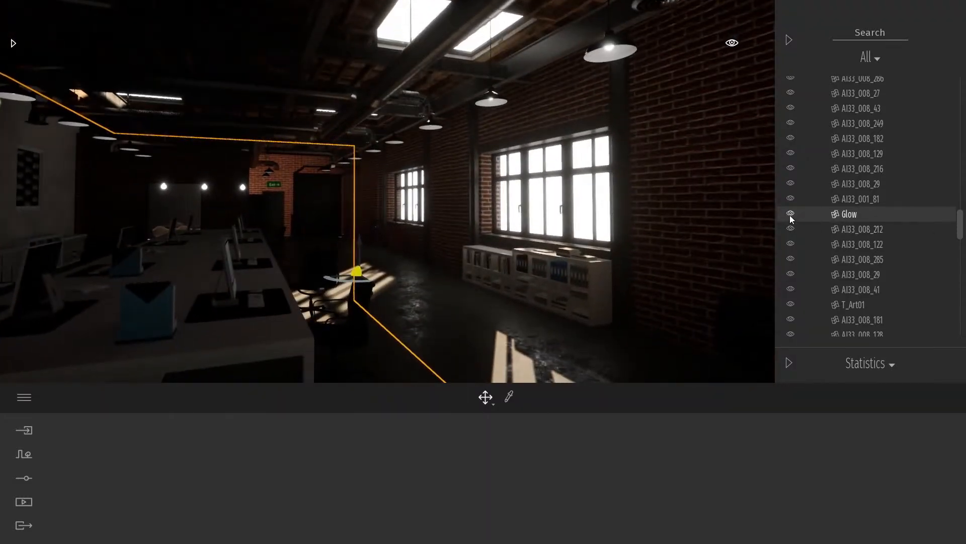
pyautogui.click(790, 213)
# Step: Check the exterior view through the windows, show the Glow object again and clear the selection
pyautogui.moveTo(516, 235); pyautogui.dragTo(488, 227, button='right')
pyautogui.press('d')
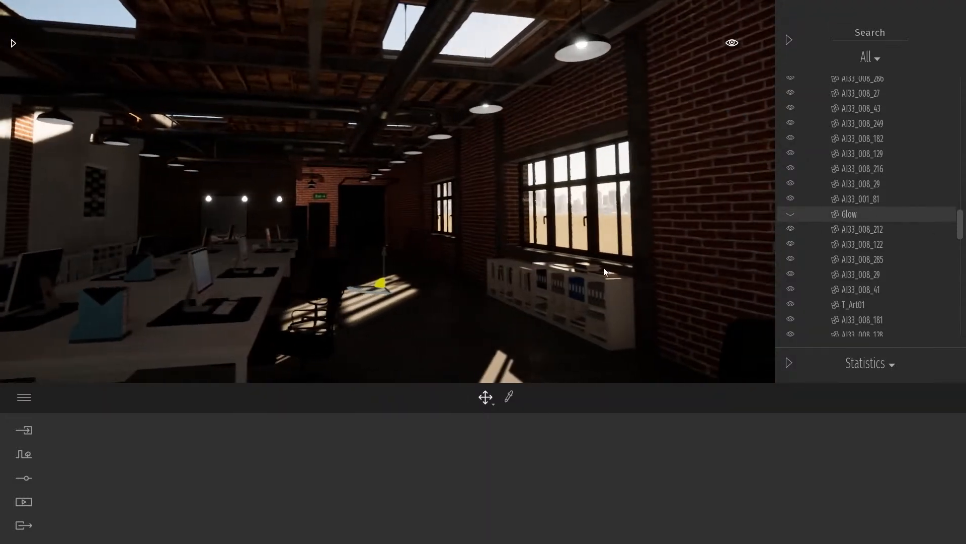
pyautogui.moveTo(590, 236); pyautogui.dragTo(437, 228, button='right')
pyautogui.press('w')
pyautogui.press('s')
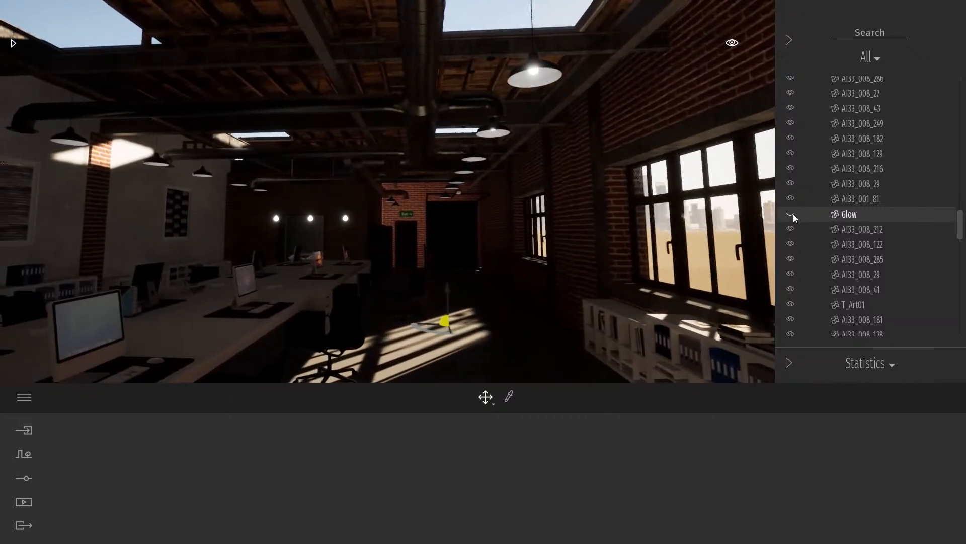
pyautogui.click(790, 213)
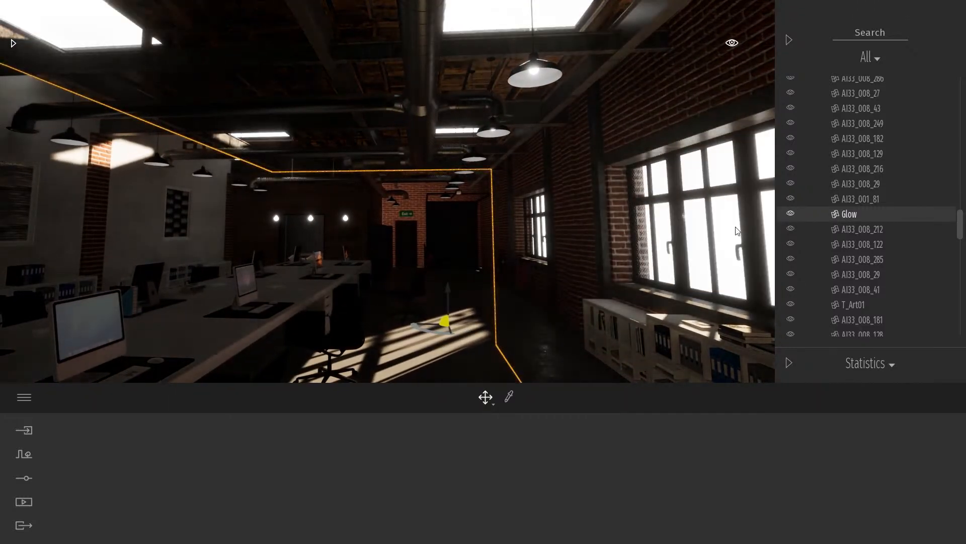
pyautogui.press('Escape')
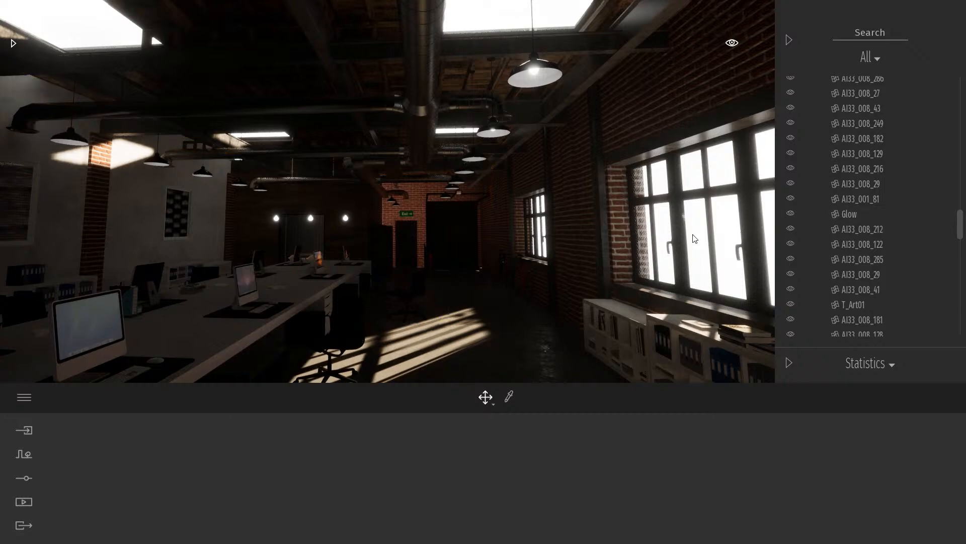
# Step: Collapse the Webinar_TMImporter.FBX folder, and show and expand the Lights folder
pyautogui.press('s')
pyautogui.moveTo(693, 235); pyautogui.dragTo(632, 246, button='right')
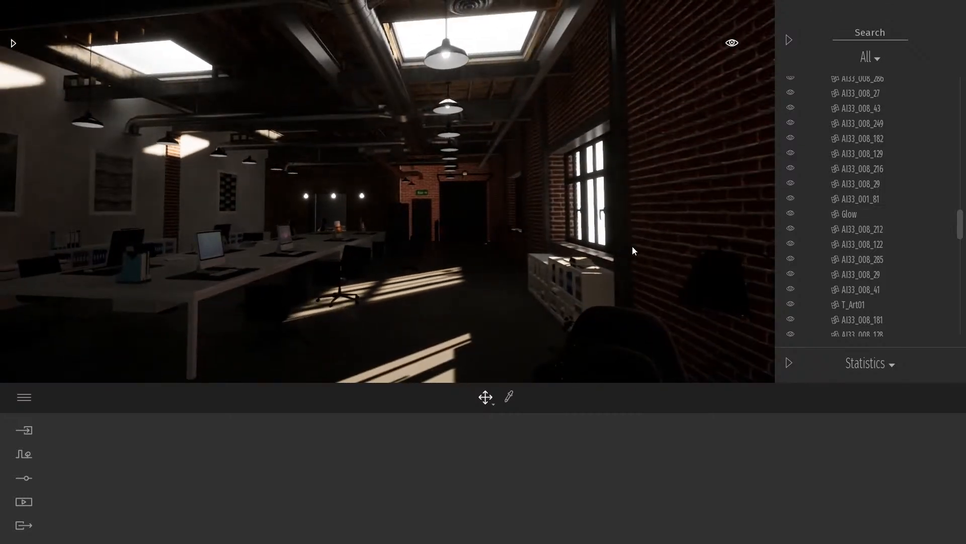
pyautogui.press('d')
pyautogui.moveTo(682, 221); pyautogui.dragTo(608, 222, button='right')
pyautogui.press('w')
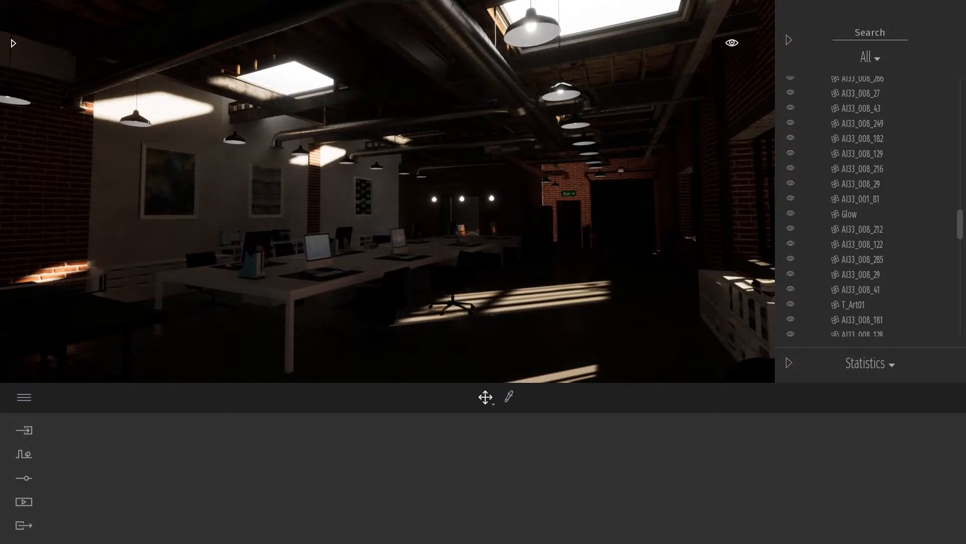
pyautogui.moveTo(960, 223); pyautogui.dragTo(961, 91)
pyautogui.click(816, 113)
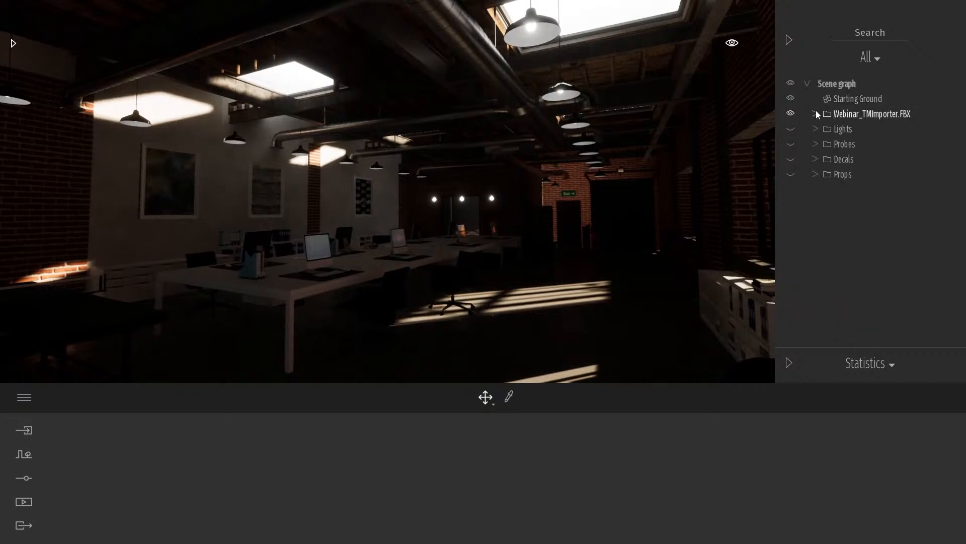
pyautogui.click(790, 129)
pyautogui.click(816, 129)
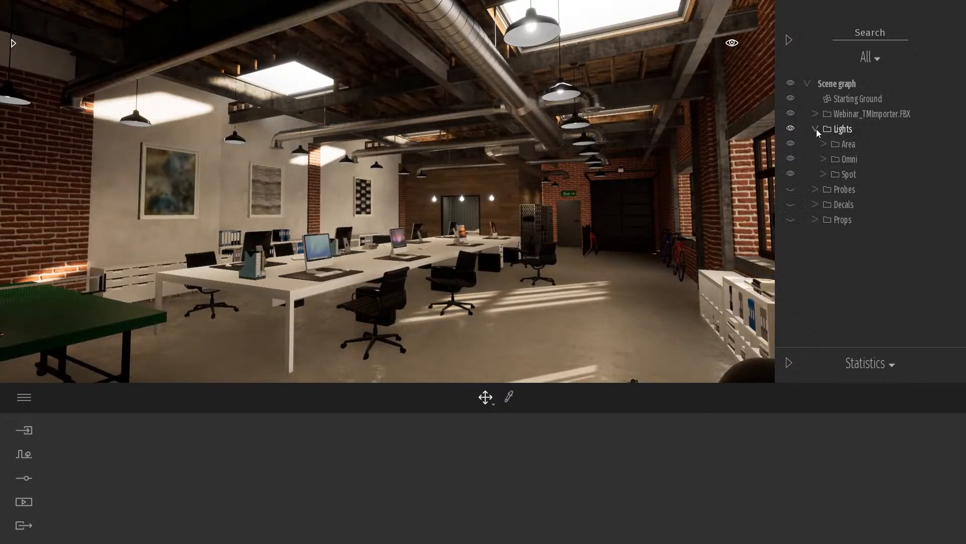
# Step: Hide the Spot and Omni light folders and expand the Area folder
pyautogui.click(790, 174)
pyautogui.click(791, 158)
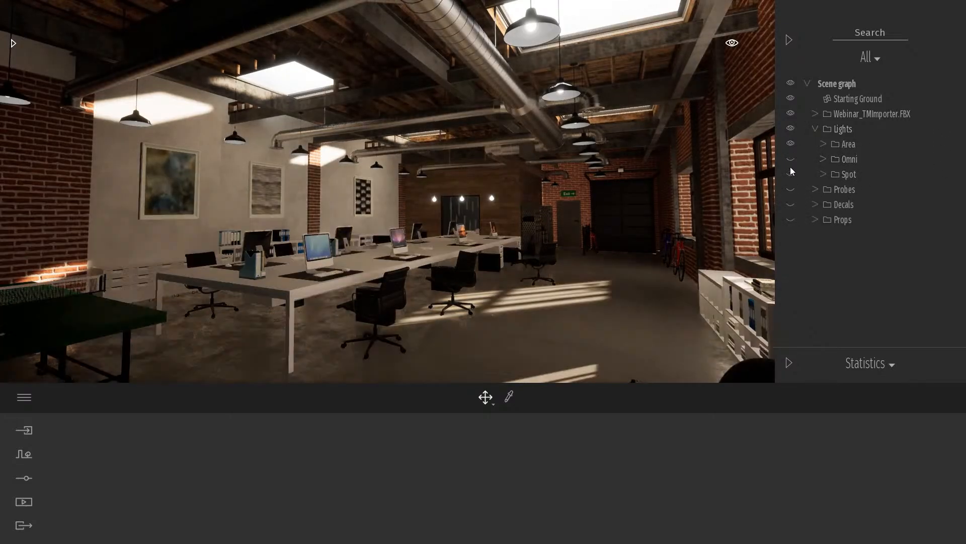
pyautogui.doubleClick(857, 149)
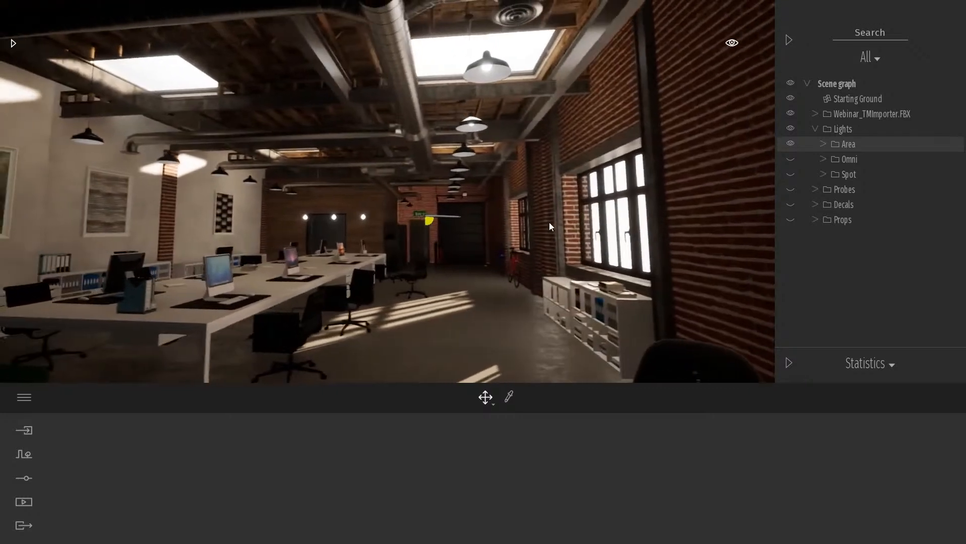
pyautogui.click(824, 143)
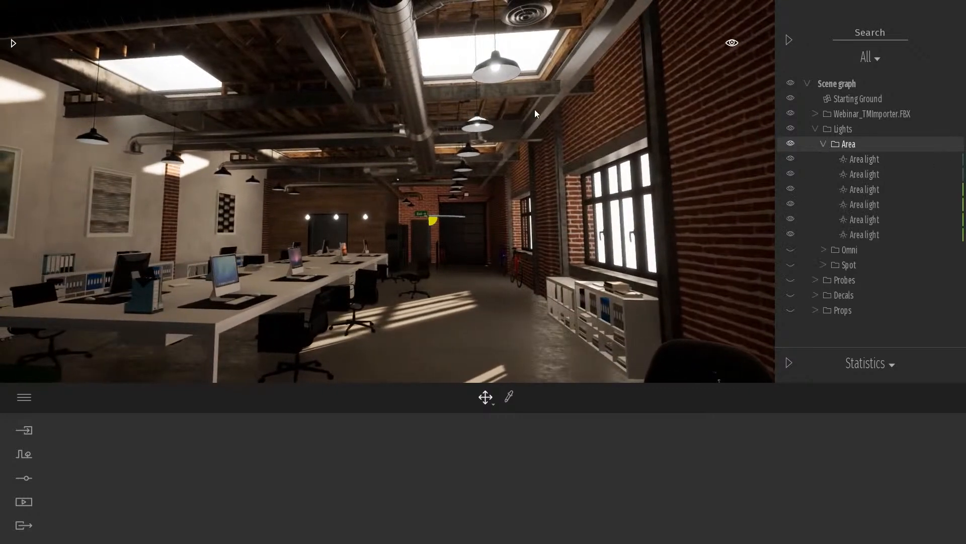
# Step: Select the first area light in the Area folder and hide the other five area lights
pyautogui.doubleClick(866, 160)
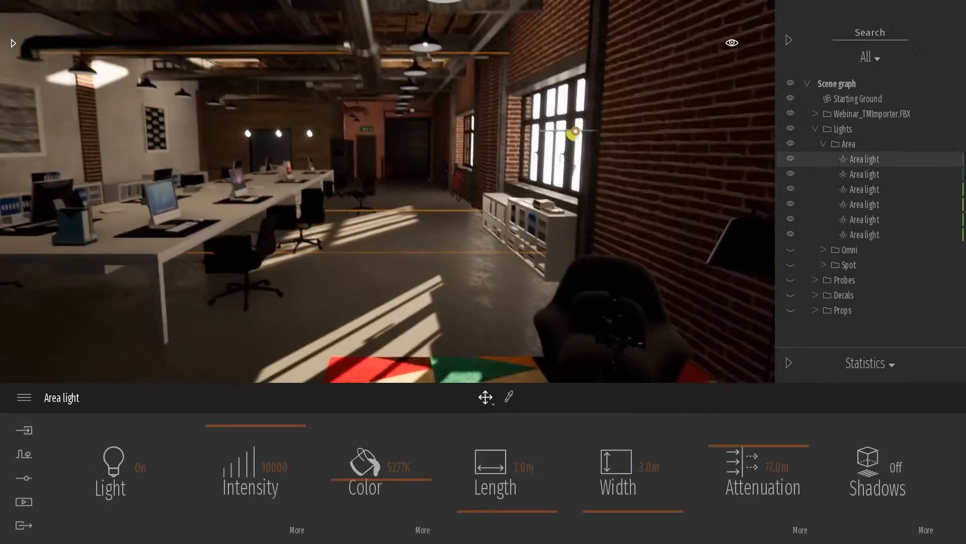
pyautogui.click(791, 173)
pyautogui.click(791, 189)
pyautogui.click(791, 204)
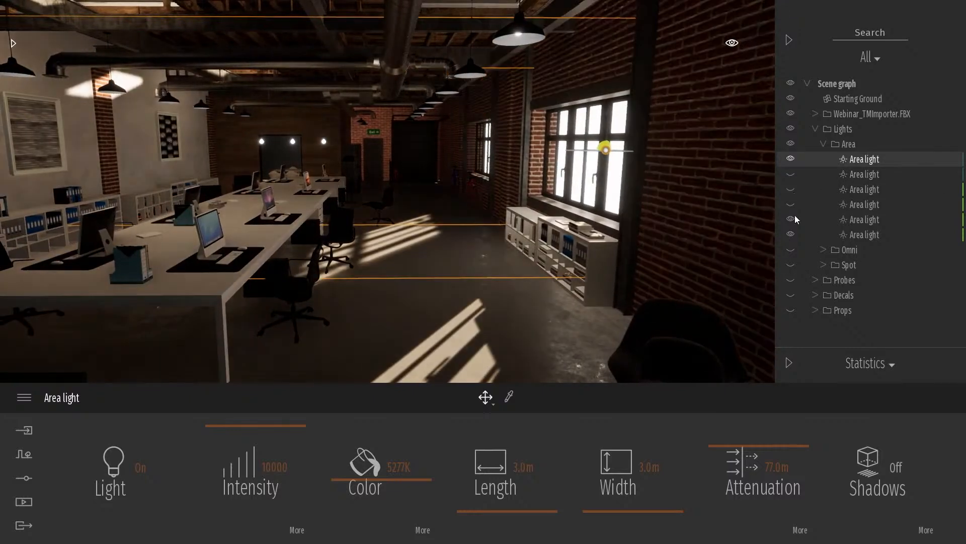
pyautogui.click(791, 219)
pyautogui.click(795, 232)
# Step: Switch the first area light's visibility off and on again to compare its effect near the windows
pyautogui.press('a')
pyautogui.moveTo(472, 234); pyautogui.dragTo(586, 222, button='right')
pyautogui.press('s')
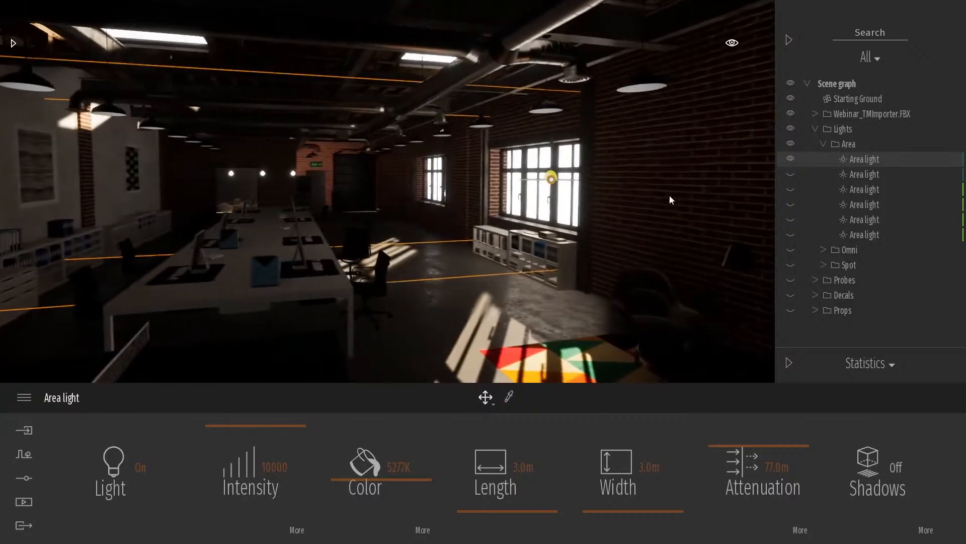
pyautogui.click(790, 159)
pyautogui.click(791, 160)
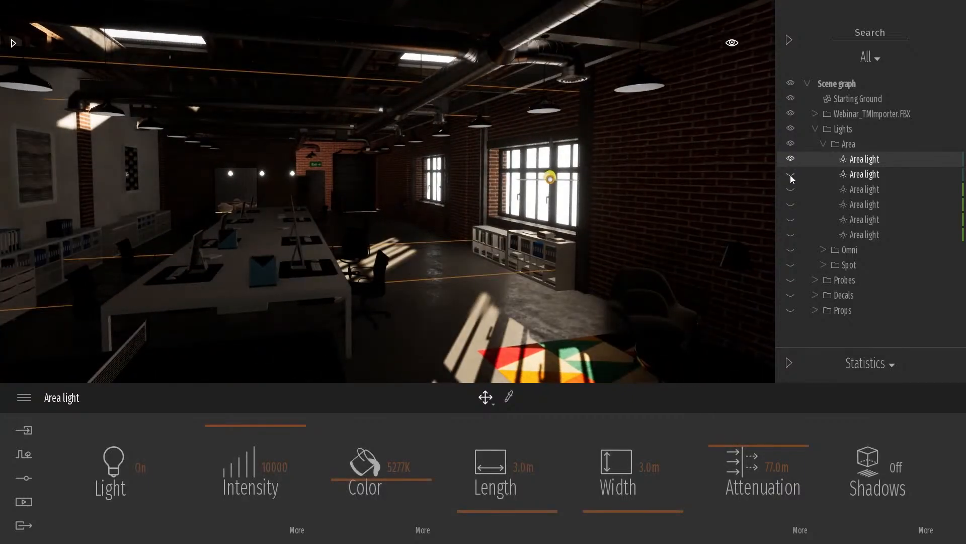
# Step: Show the five hidden area lights one after another, checking their effect on the office, and clear the selection
pyautogui.click(791, 174)
pyautogui.press('s')
pyautogui.moveTo(554, 221); pyautogui.dragTo(412, 207, button='right')
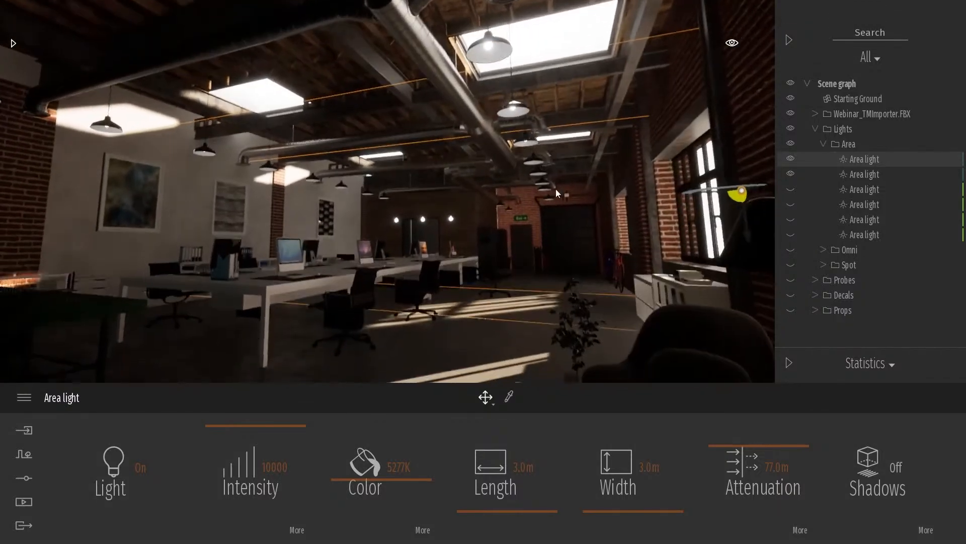
pyautogui.click(790, 190)
pyautogui.click(790, 205)
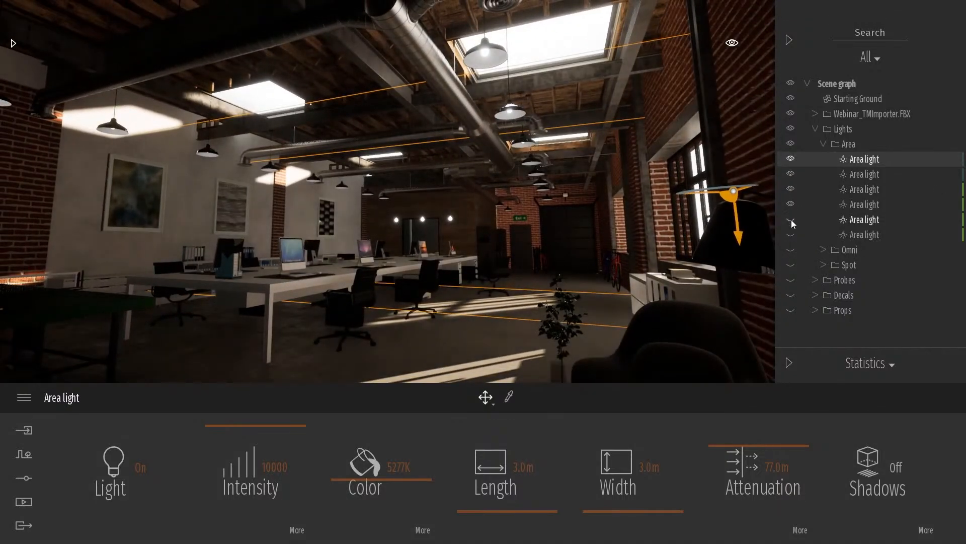
pyautogui.click(790, 220)
pyautogui.click(791, 235)
pyautogui.press('s')
pyautogui.moveTo(567, 217); pyautogui.dragTo(523, 206, button='right')
pyautogui.press('Escape')
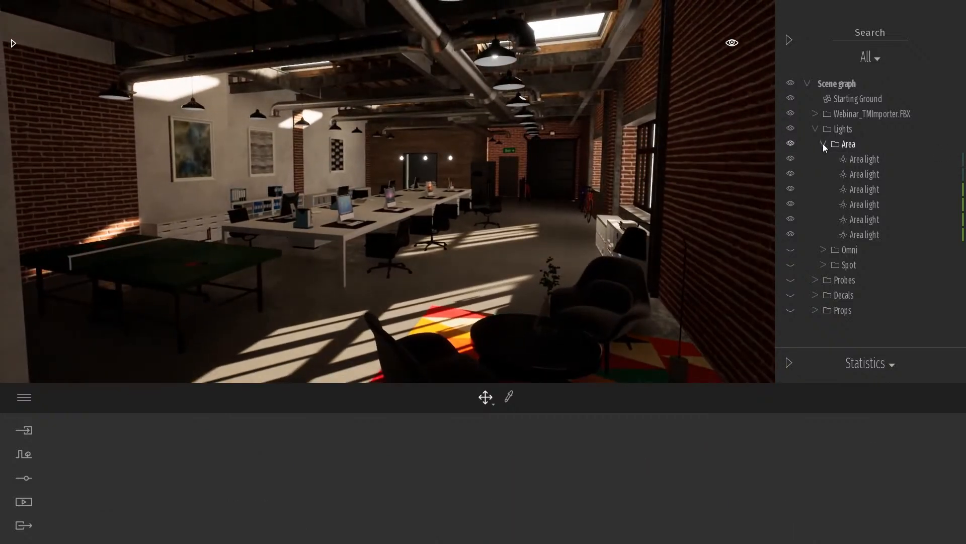
# Step: Collapse the Area folder, show the Omni lights and check their effect around the hanging bulbs in the slatted-wall lounge
pyautogui.click(824, 144)
pyautogui.click(791, 160)
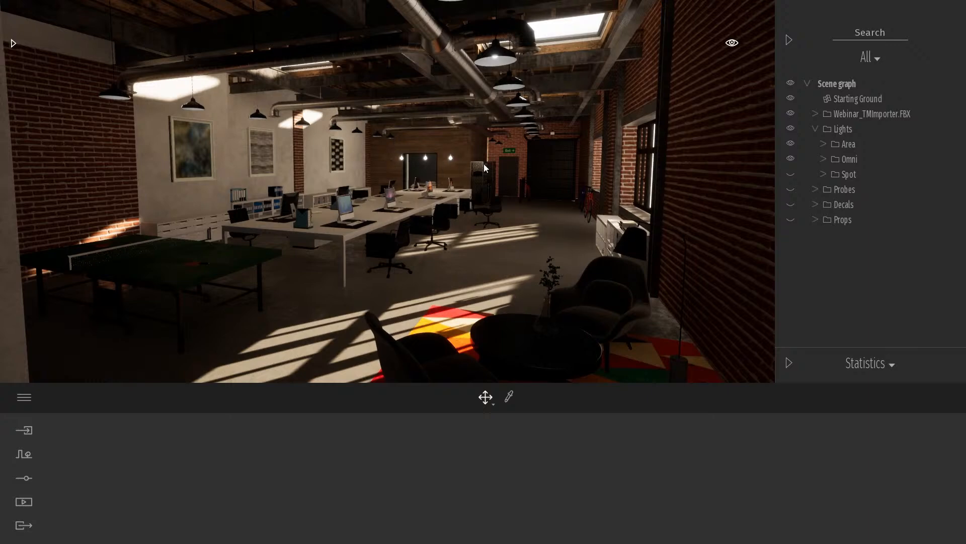
pyautogui.moveTo(484, 164); pyautogui.dragTo(227, 163, button='right')
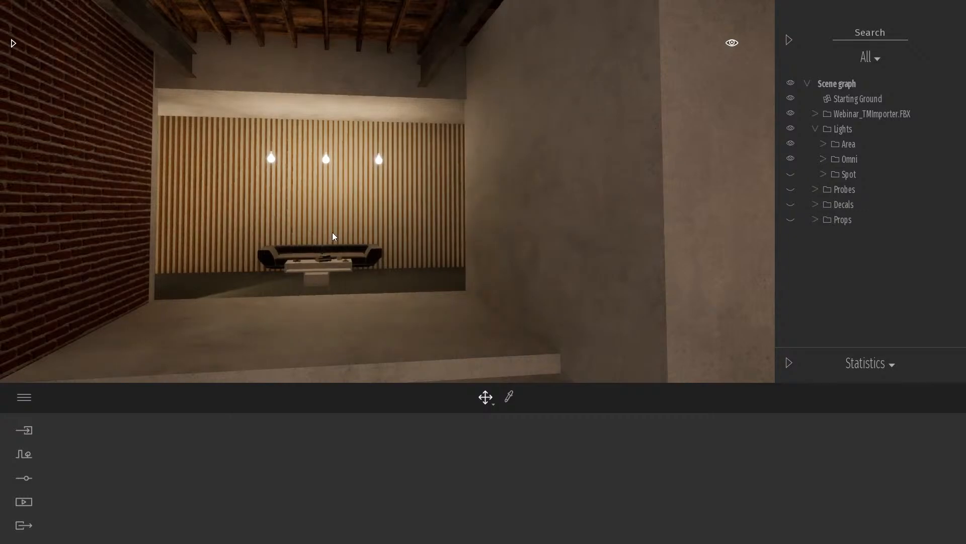
pyautogui.moveTo(332, 231); pyautogui.dragTo(443, 171, button='right')
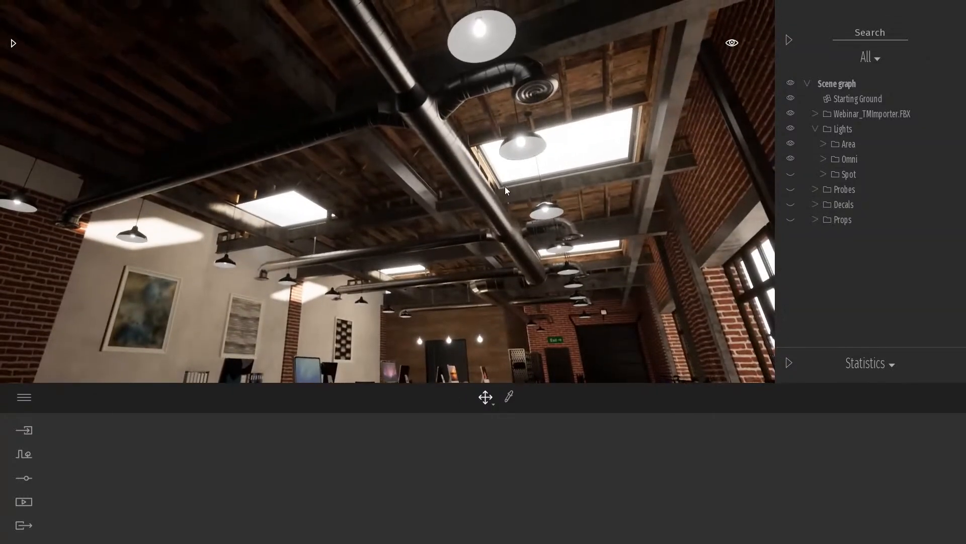
# Step: Check two pendant lamps hanging from the office ceiling, and show the Spot folder in the Lights group
pyautogui.moveTo(308, 241); pyautogui.dragTo(308, 272, button='right')
pyautogui.click(460, 93)
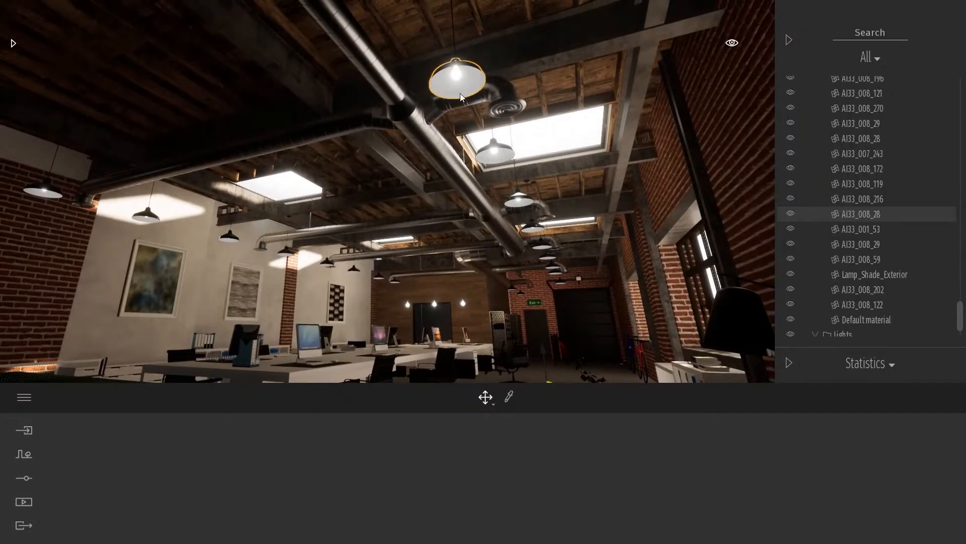
pyautogui.click(523, 198)
pyautogui.press('Escape')
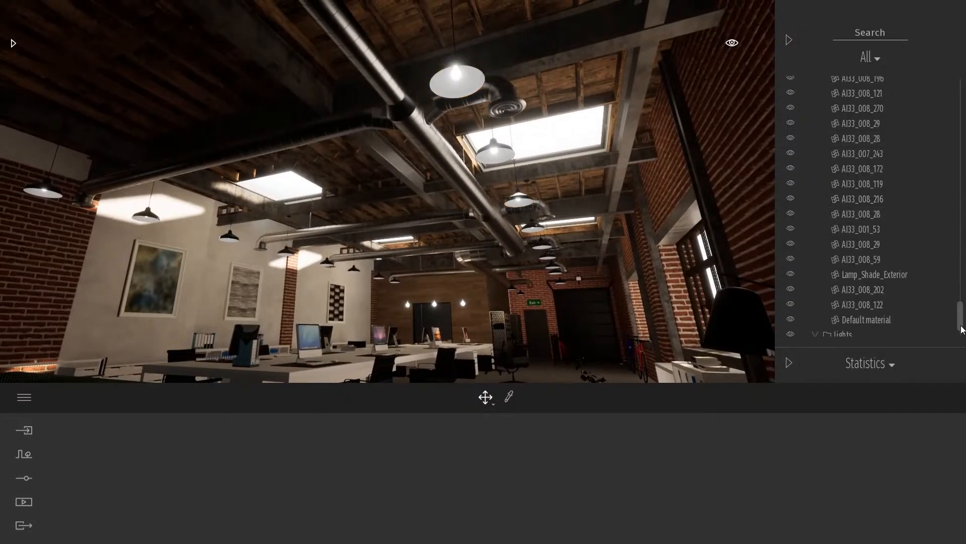
pyautogui.moveTo(961, 328); pyautogui.dragTo(961, 100)
pyautogui.click(815, 114)
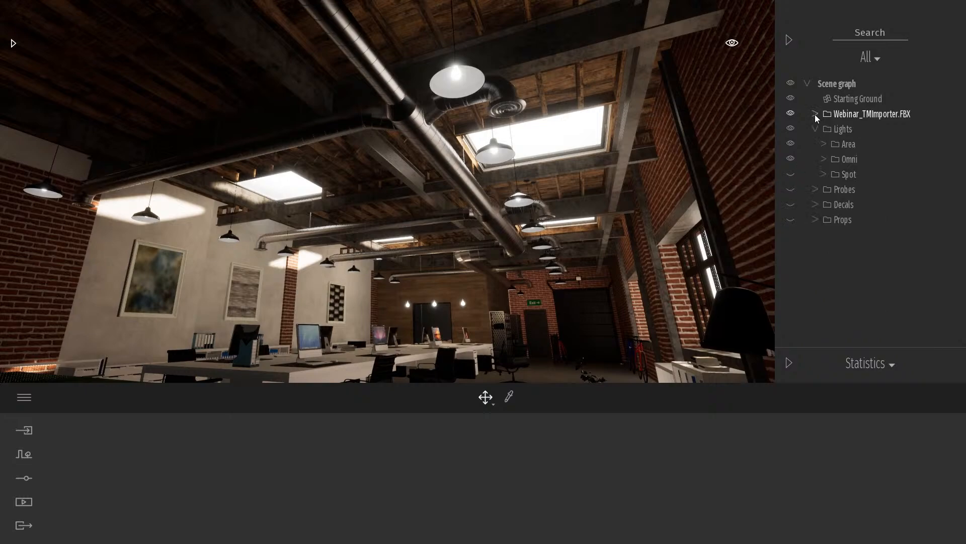
pyautogui.click(791, 174)
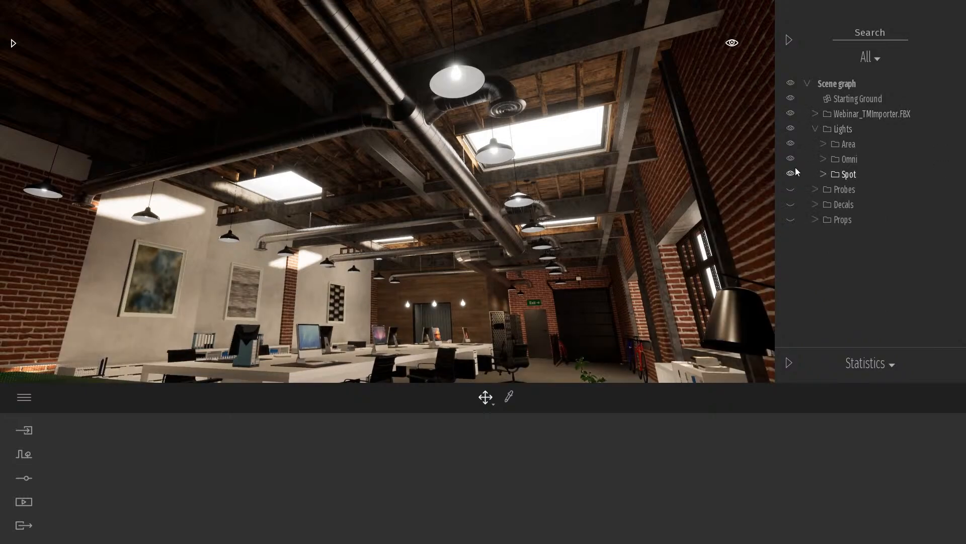
# Step: Collapse the Lights folder, show the Probes folder and check the reflections on the monitors along the long desk
pyautogui.click(815, 129)
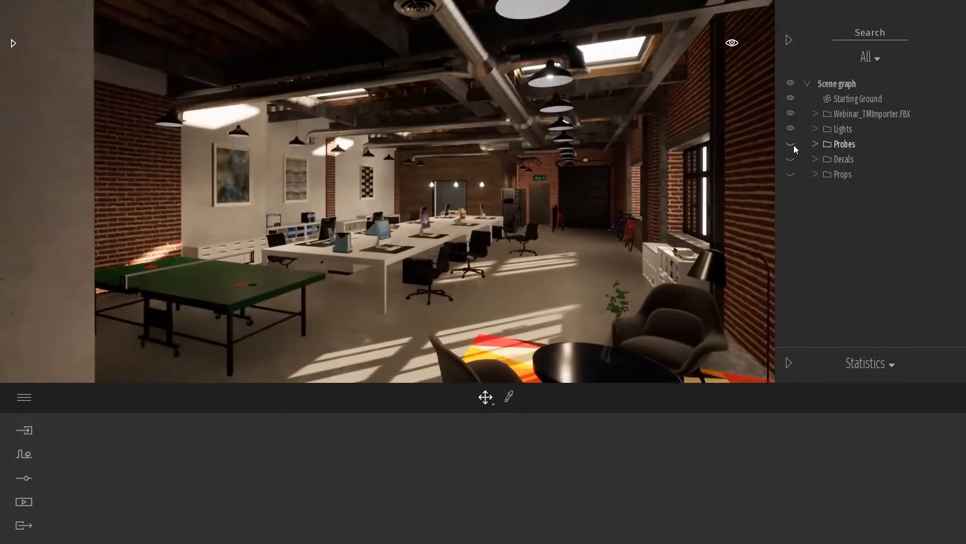
pyautogui.click(791, 144)
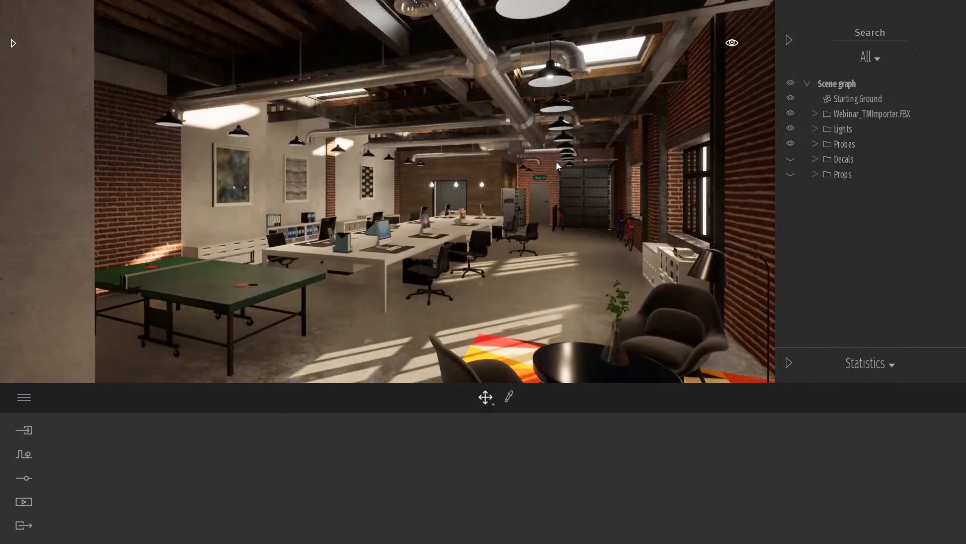
pyautogui.moveTo(556, 164); pyautogui.dragTo(503, 121, button='right')
pyautogui.press('w')
pyautogui.press('w')
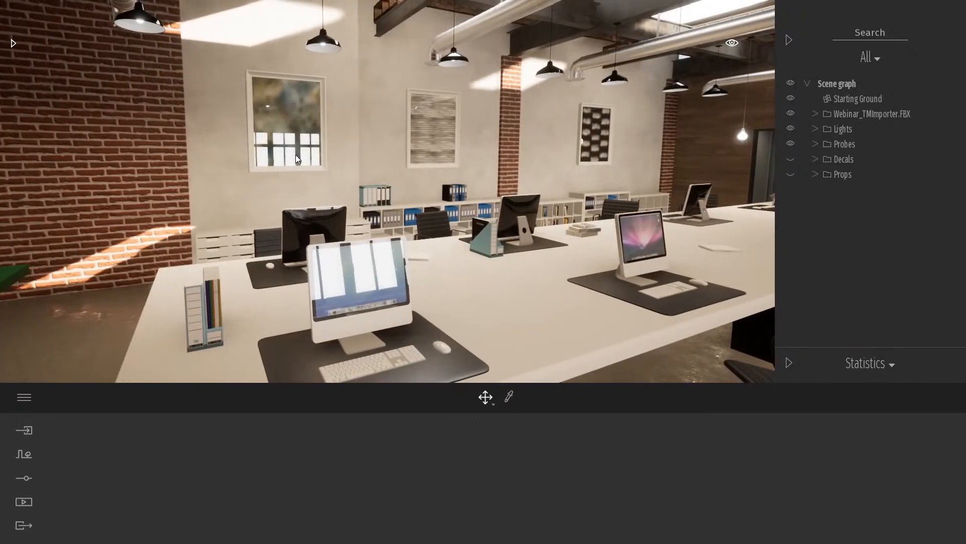
pyautogui.moveTo(301, 129); pyautogui.dragTo(274, 130, button='right')
pyautogui.press('d')
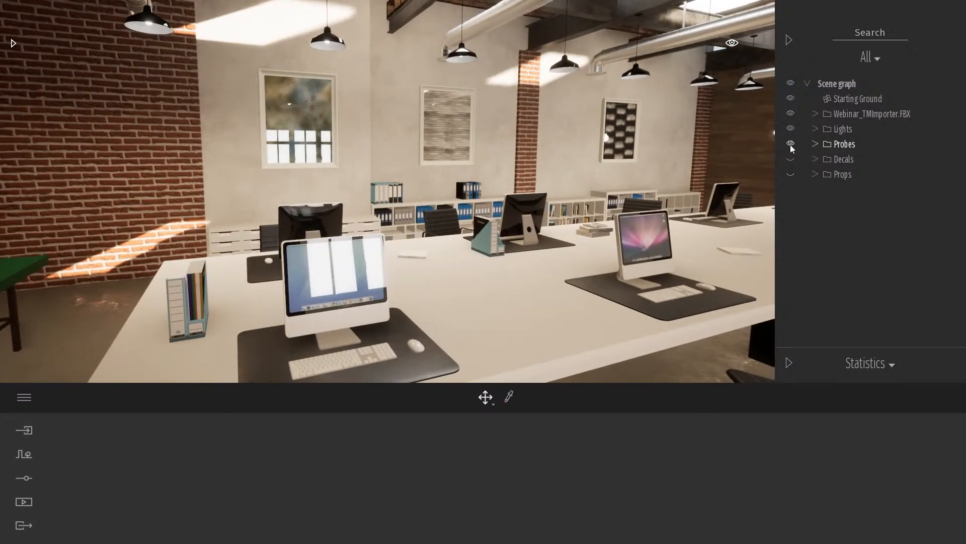
# Step: Switch the Probes folder's visibility off and on again to compare the reflections on the nearest desk monitor
pyautogui.click(790, 145)
pyautogui.press('w')
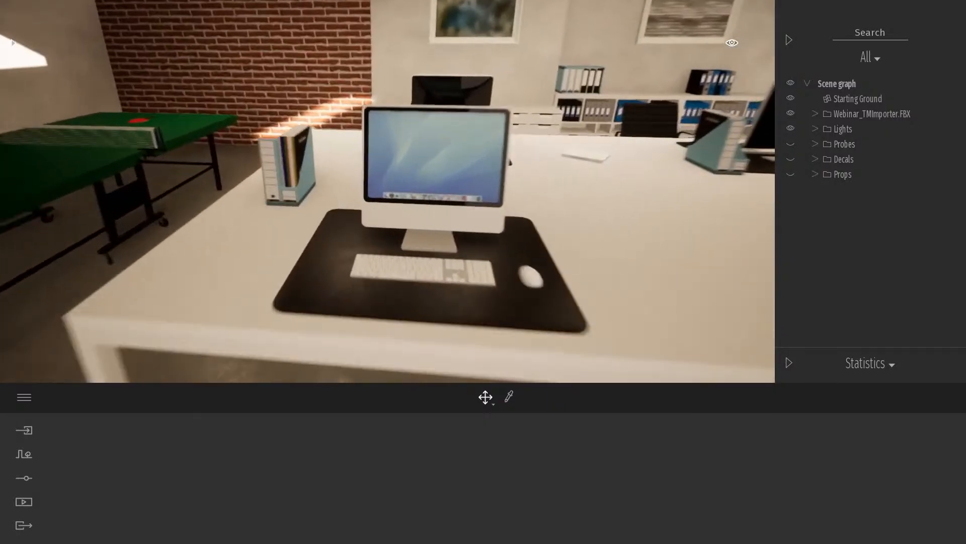
pyautogui.press('w')
pyautogui.moveTo(604, 151); pyautogui.dragTo(636, 134, button='right')
pyautogui.press('a')
pyautogui.press('d')
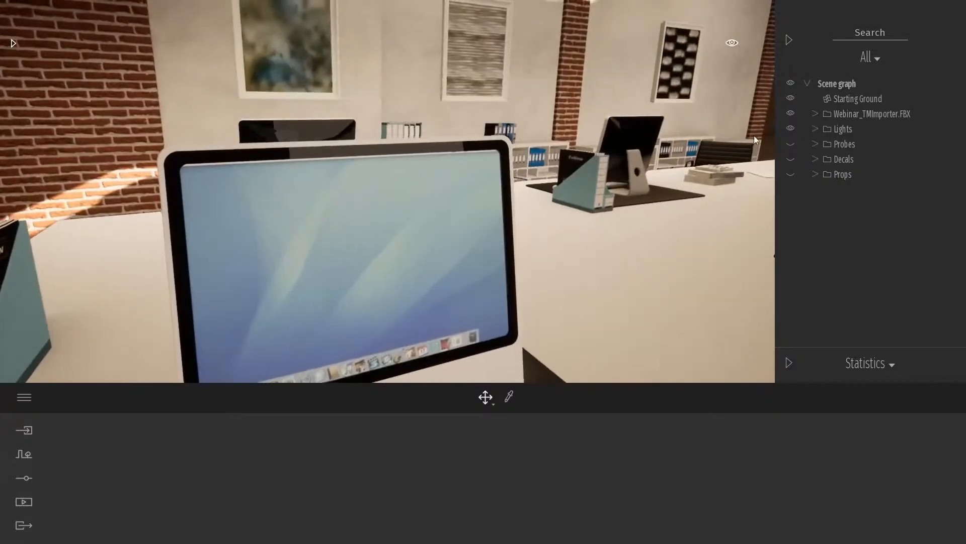
pyautogui.click(791, 144)
pyautogui.press('s')
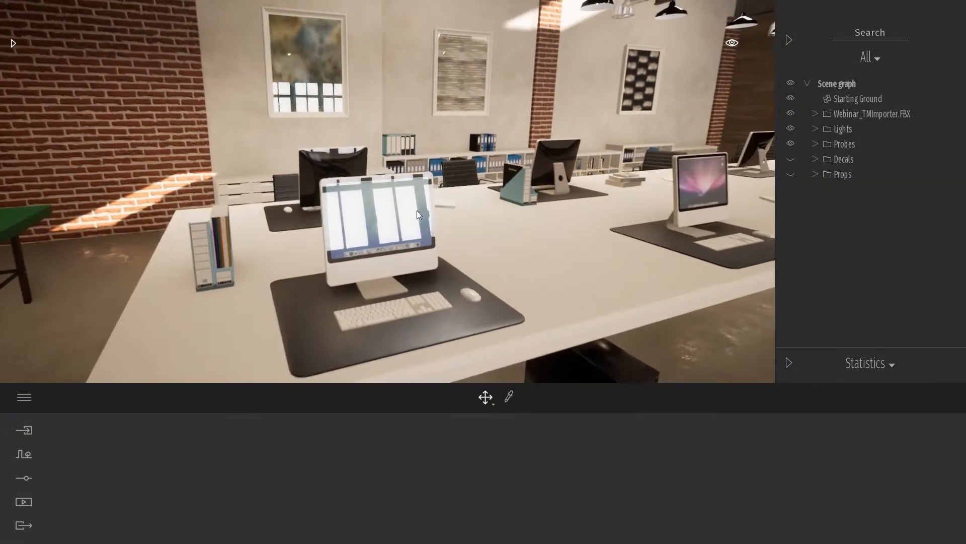
# Step: Expand the Probes folder and select four box reflection probes in turn to inspect their placement and settings around the office
pyautogui.press('a')
pyautogui.moveTo(417, 211)
pyautogui.mouseDown(button='right')
pyautogui.moveTo(705, 189)
pyautogui.moveTo(408, 201)
pyautogui.mouseUp(button='right')
pyautogui.press('s')
pyautogui.press('s')
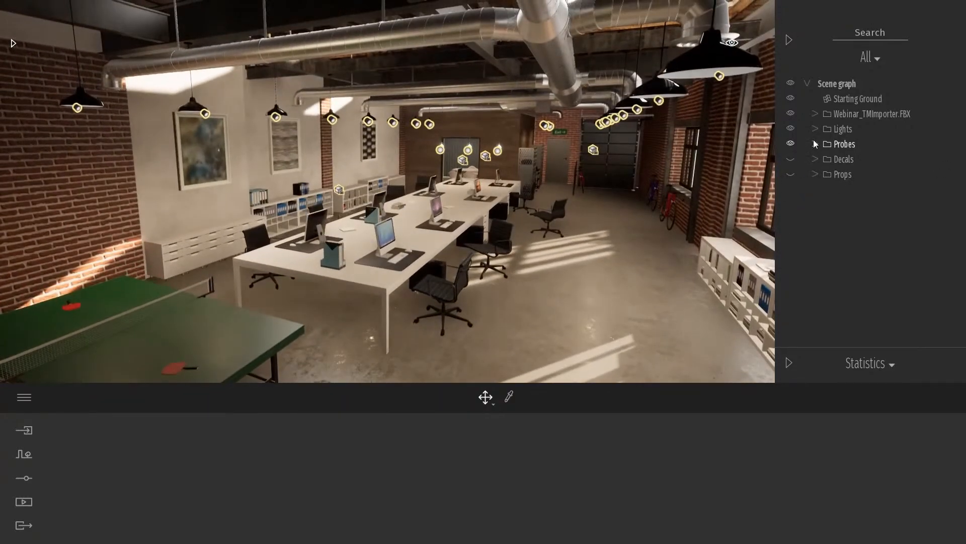
pyautogui.click(815, 143)
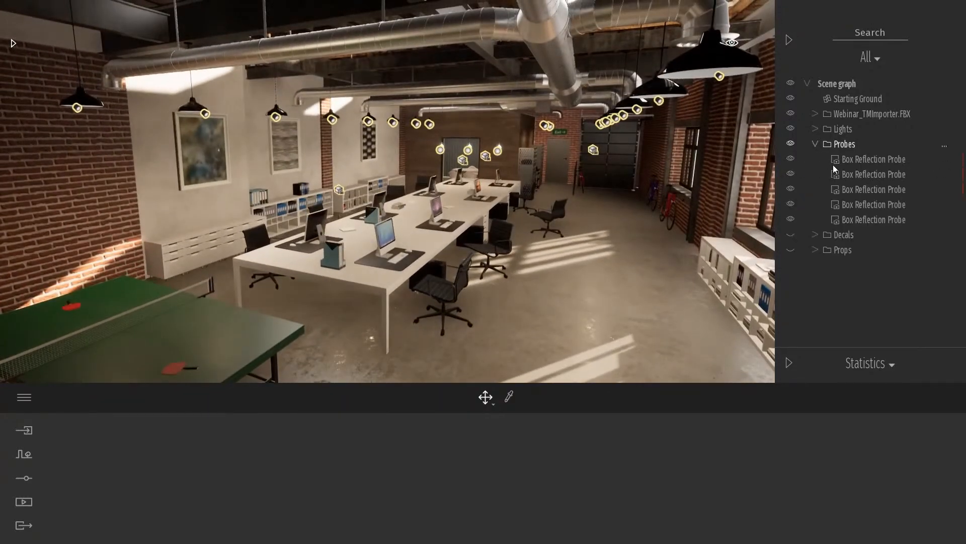
pyautogui.click(858, 159)
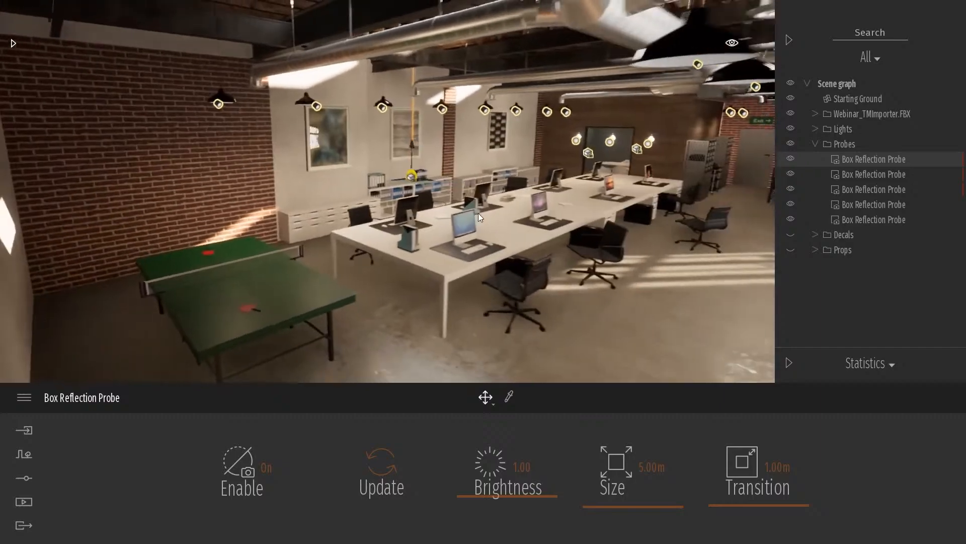
pyautogui.moveTo(478, 214); pyautogui.dragTo(523, 204, button='right')
pyautogui.click(555, 156)
pyautogui.press('d')
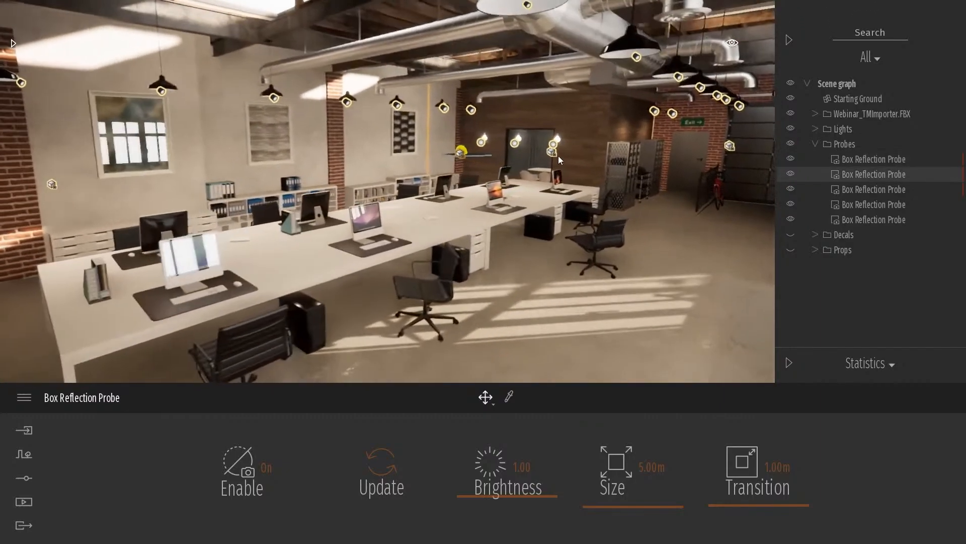
pyautogui.click(554, 151)
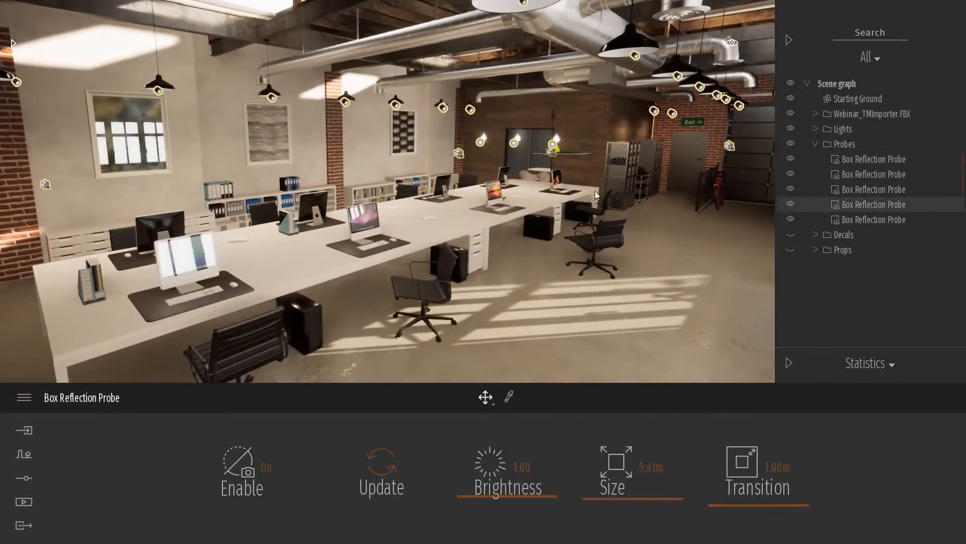
pyautogui.click(731, 146)
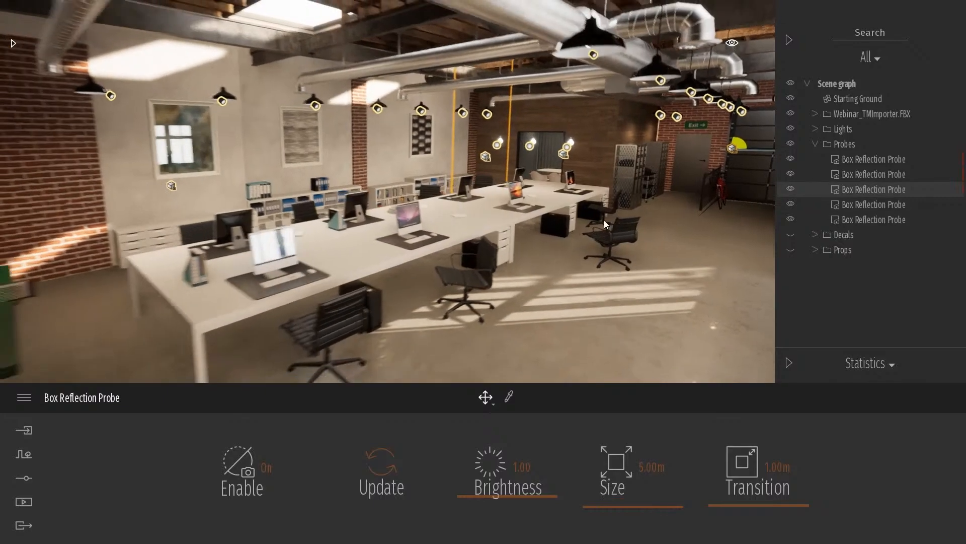
# Step: Collapse the Probes folder, back the view out to the lounge area and clear the probe selection
pyautogui.click(813, 144)
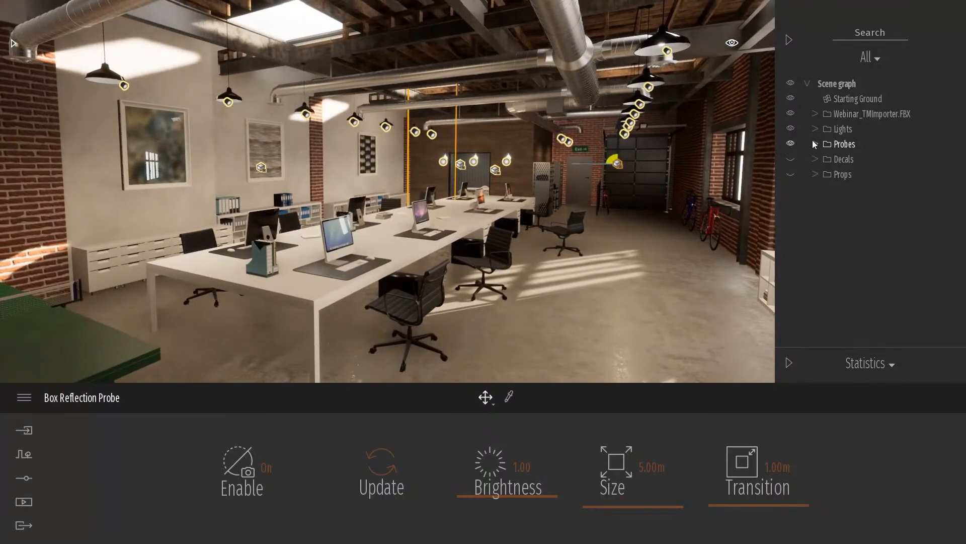
pyautogui.scroll(-5, 533, 171)
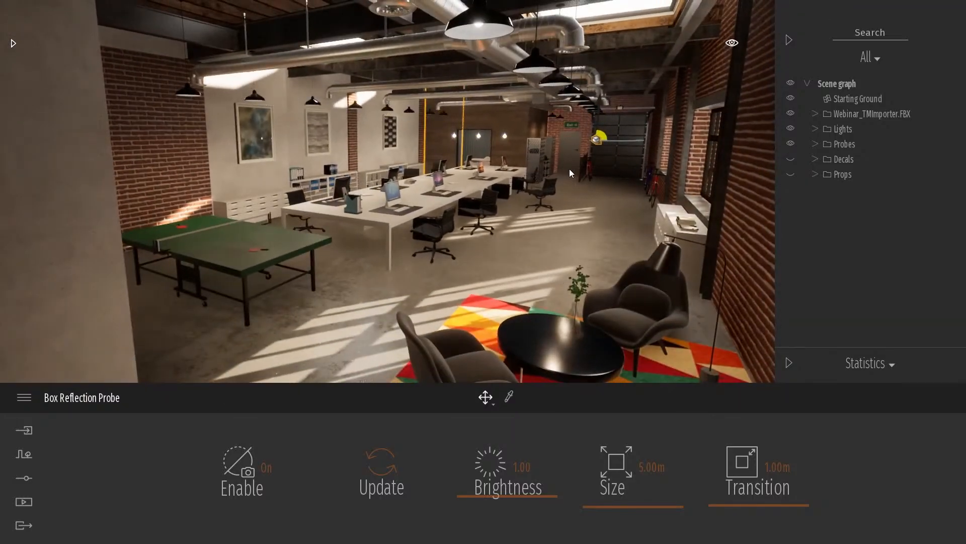
pyautogui.click(408, 196)
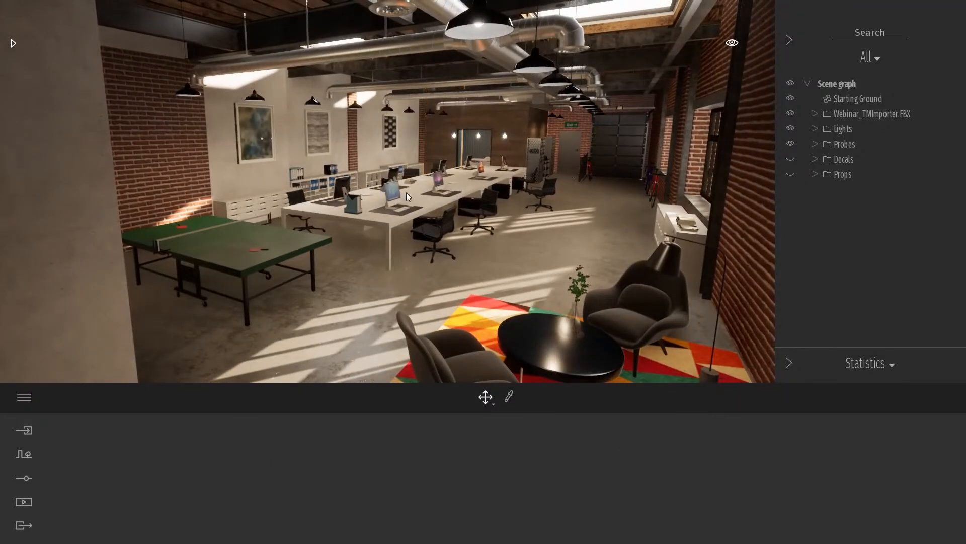
# Step: Show the Decals folder in the scene and expand it to list its shadow squares
pyautogui.click(791, 159)
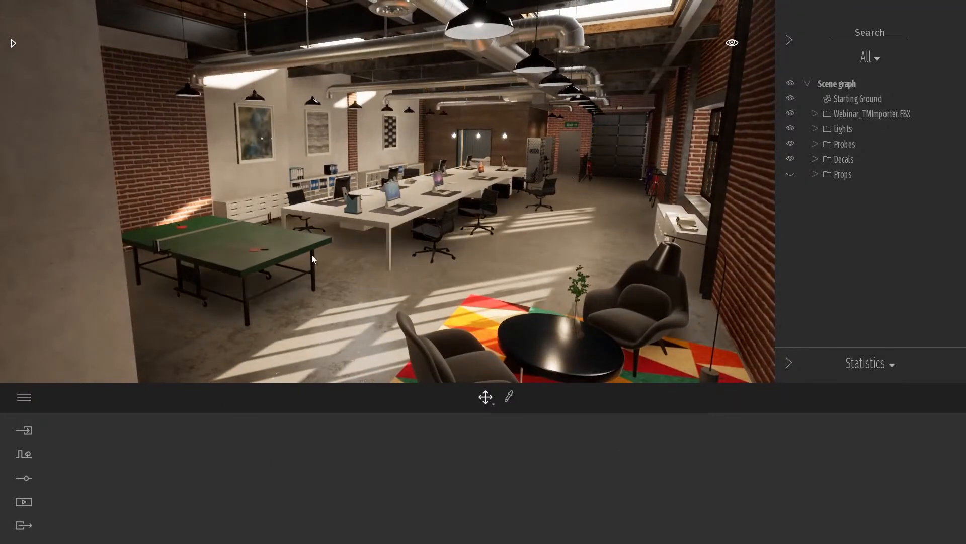
pyautogui.moveTo(510, 225); pyautogui.dragTo(631, 186)
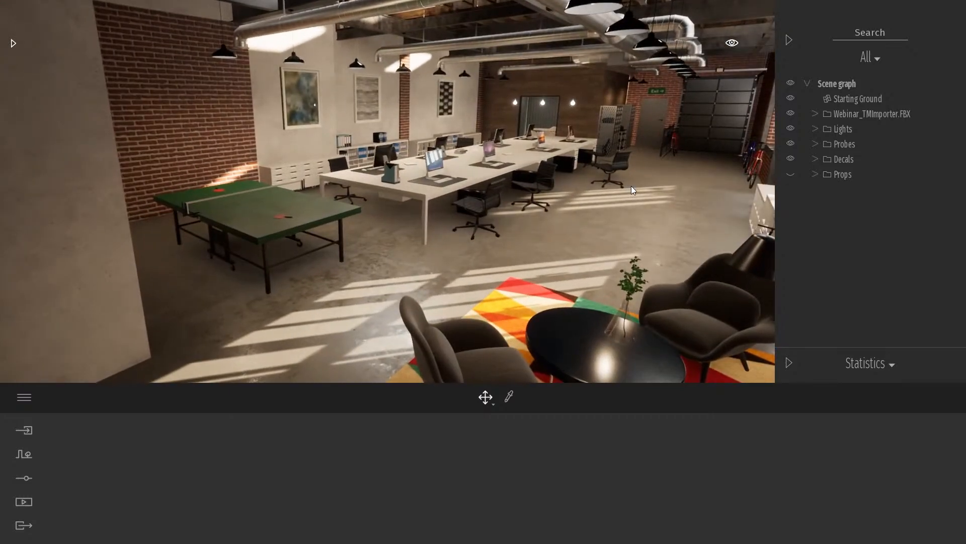
pyautogui.moveTo(630, 202); pyautogui.dragTo(402, 177, button='right')
pyautogui.click(815, 159)
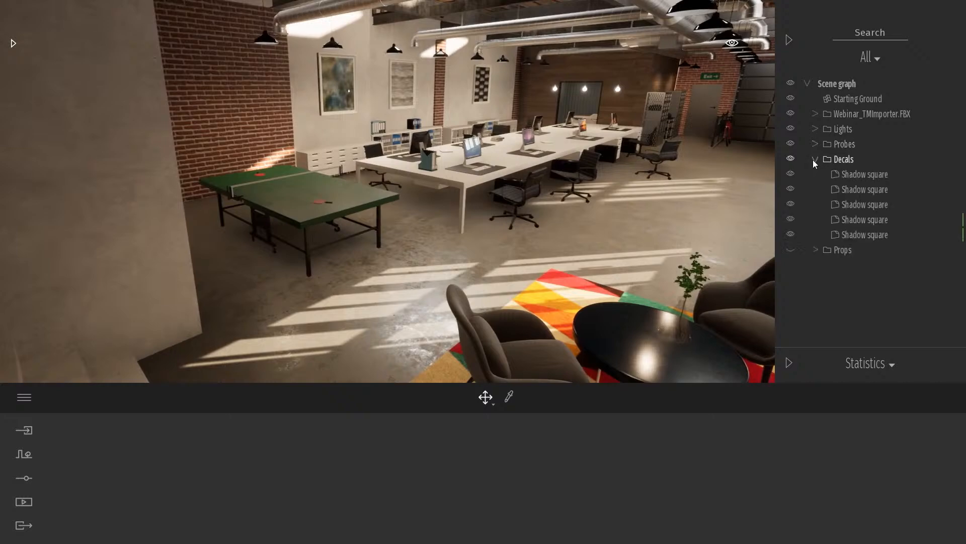
# Step: Check the decals on the concrete floor around the ping-pong table and desks, and collapse the Decals folder
pyautogui.press('w')
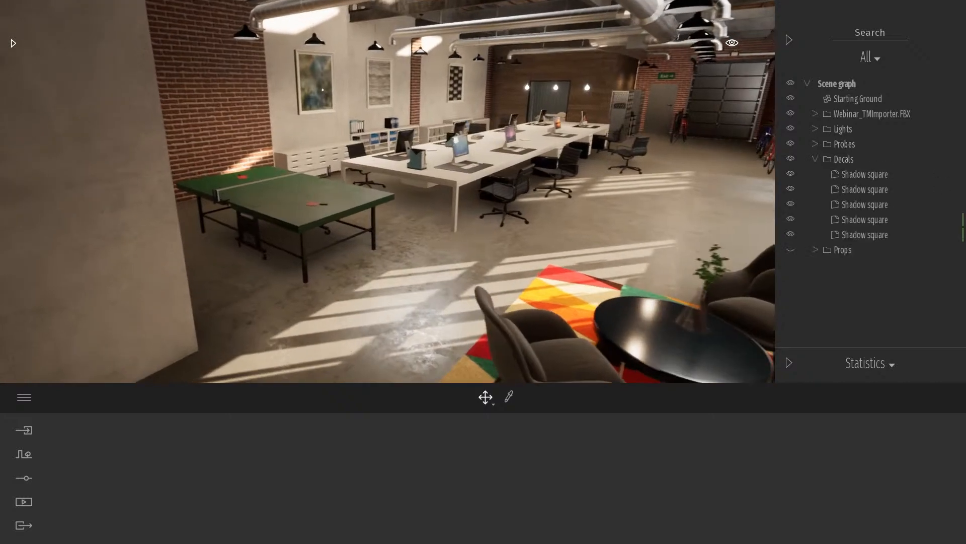
pyautogui.moveTo(473, 237); pyautogui.dragTo(394, 224, button='right')
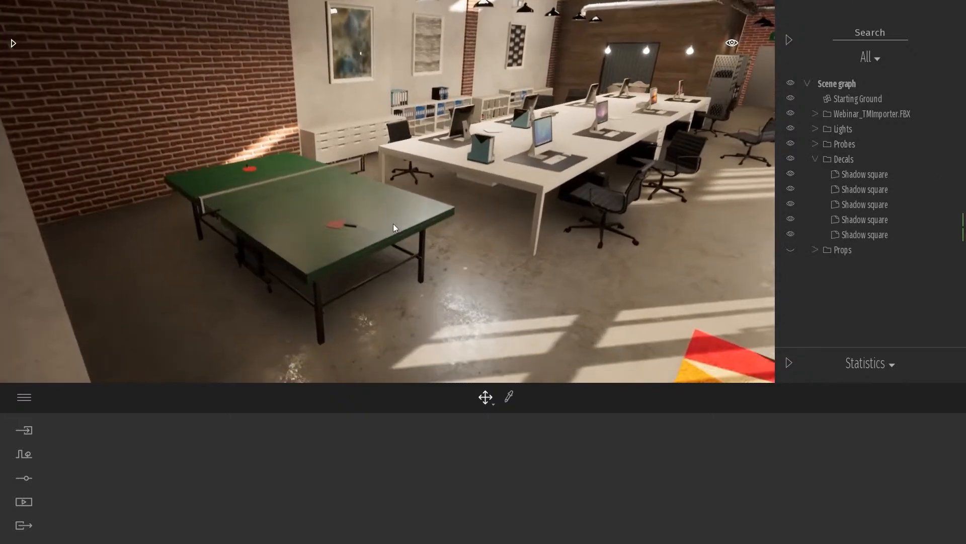
pyautogui.press('w')
pyautogui.moveTo(329, 300); pyautogui.dragTo(529, 139, button='right')
pyautogui.press('s')
pyautogui.press('w')
pyautogui.click(816, 159)
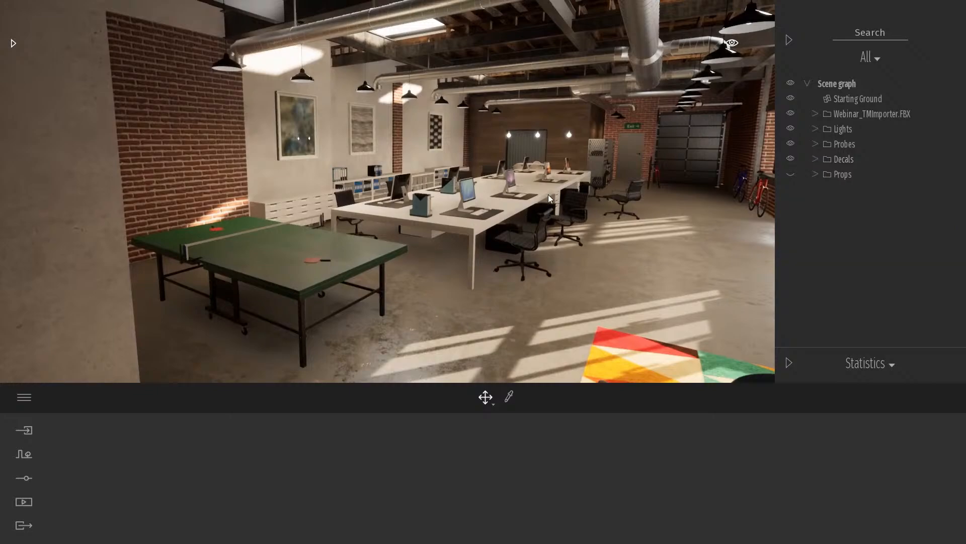
# Step: Show the Props folder in the scene and select the book on the lounge's round coffee table
pyautogui.moveTo(548, 194); pyautogui.dragTo(684, 201, button='right')
pyautogui.click(791, 173)
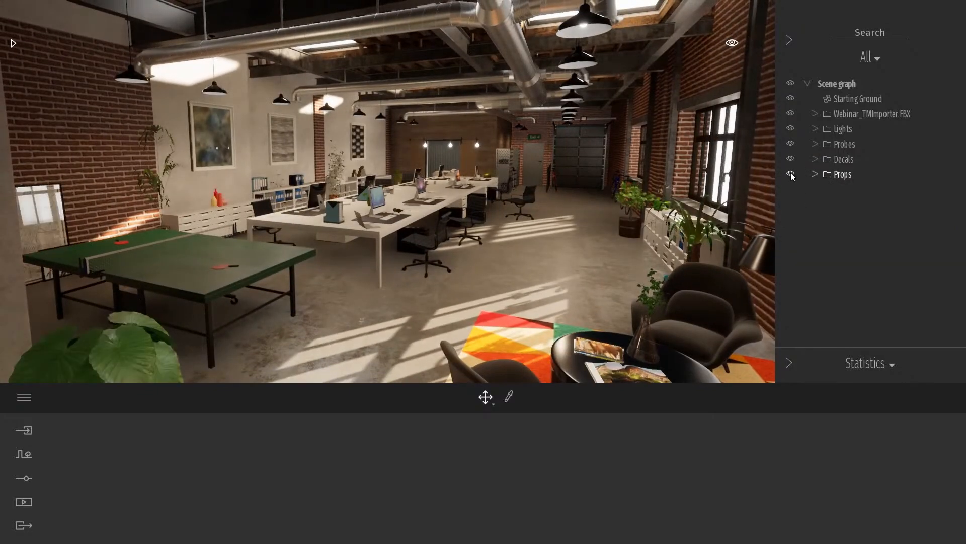
pyautogui.moveTo(390, 186); pyautogui.dragTo(447, 222, button='right')
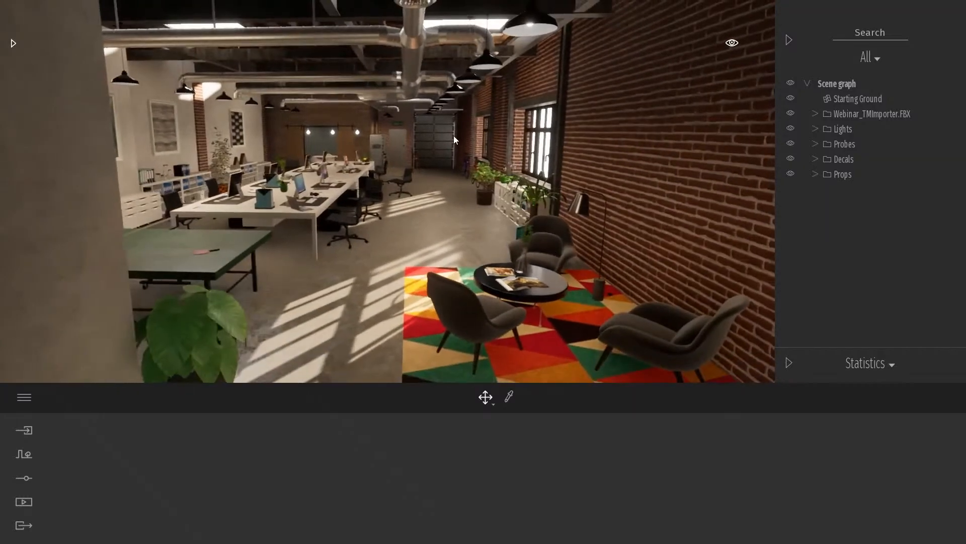
pyautogui.moveTo(454, 135); pyautogui.dragTo(524, 213, button='right')
pyautogui.click(528, 216)
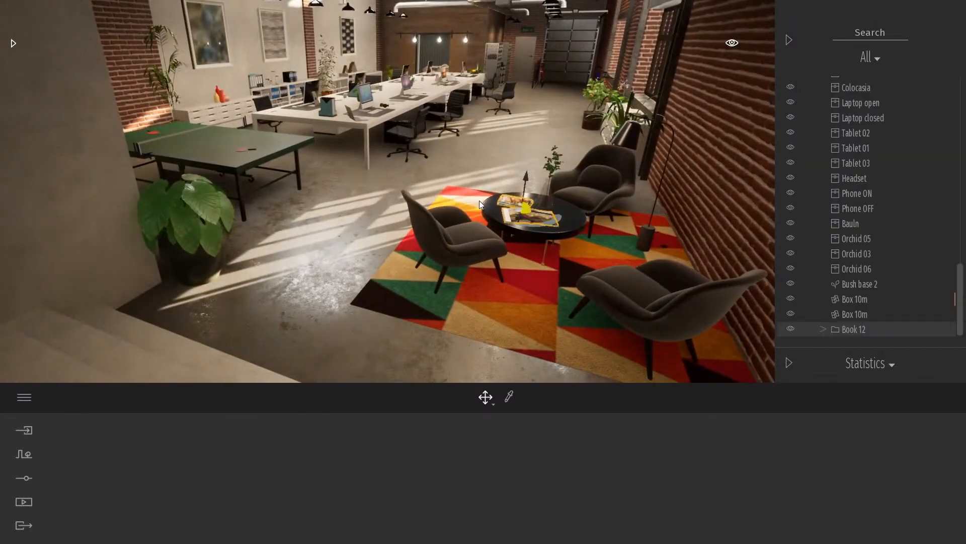
# Step: Check the props on the long desk and select the papers beside the headphones
pyautogui.moveTo(533, 272); pyautogui.dragTo(602, 265, button='right')
pyautogui.press('w')
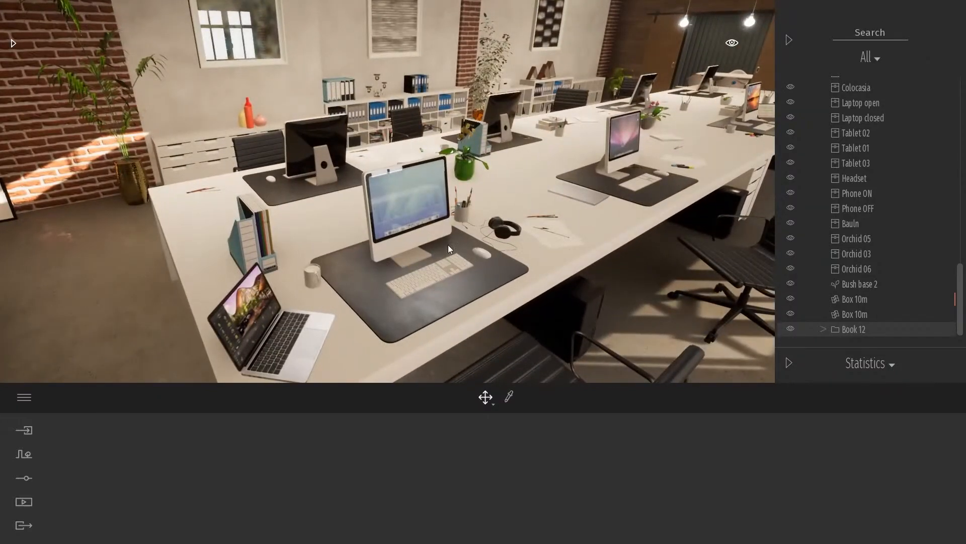
pyautogui.moveTo(448, 245); pyautogui.dragTo(427, 255, button='right')
pyautogui.press('d')
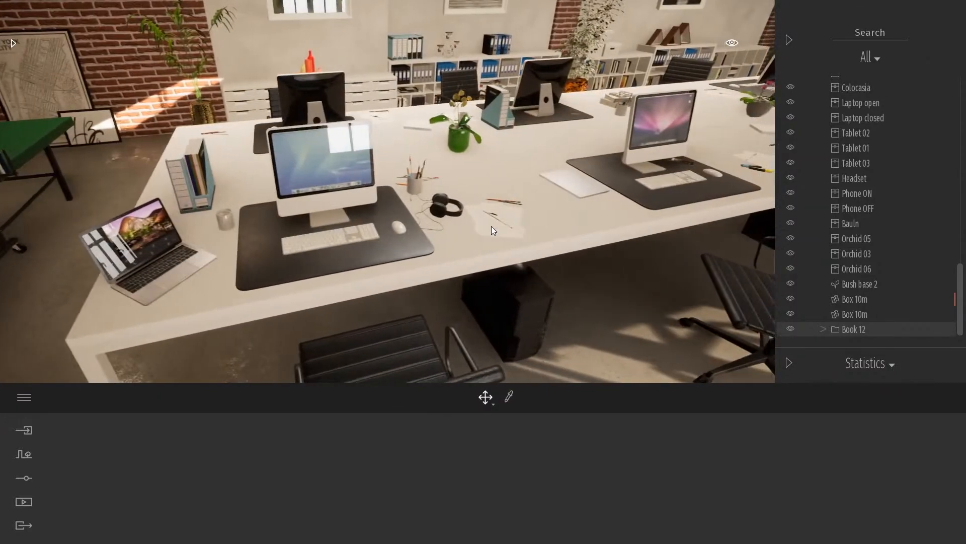
pyautogui.click(493, 221)
pyautogui.press('s')
pyautogui.moveTo(494, 217); pyautogui.dragTo(617, 120, button='right')
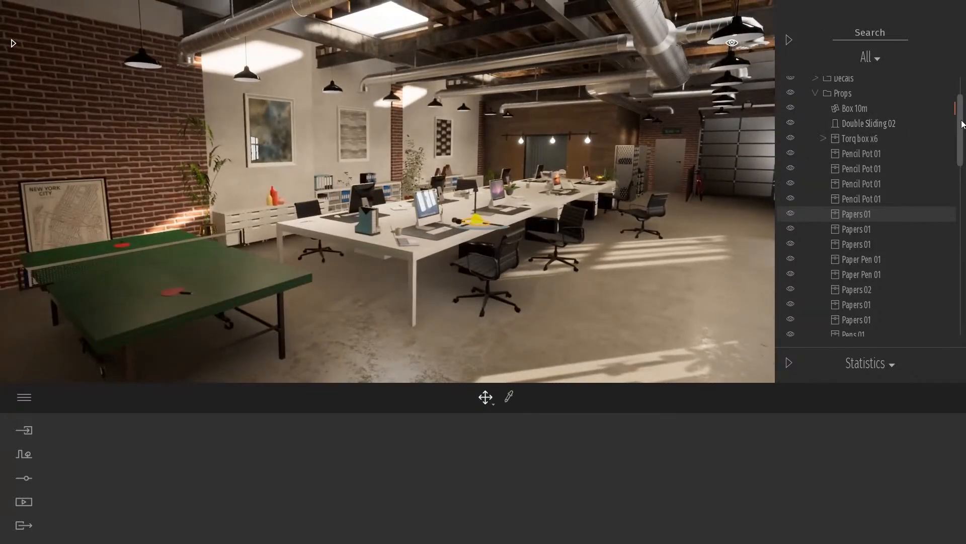
# Step: Collapse the Props folder, clear the selection and return to the overview of the finished office
pyautogui.moveTo(961, 123); pyautogui.dragTo(961, 74)
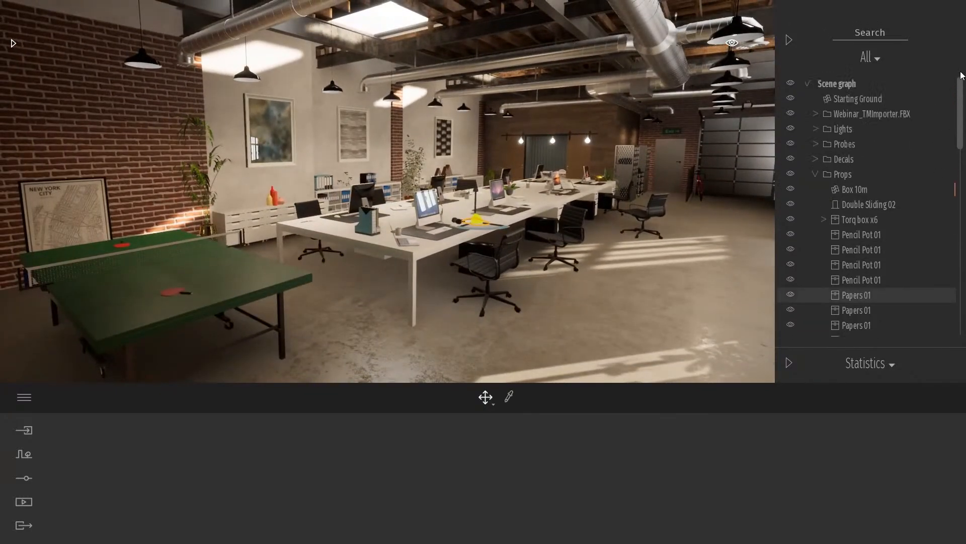
pyautogui.click(814, 174)
pyautogui.press('Escape')
pyautogui.press('s')
pyautogui.moveTo(584, 143); pyautogui.dragTo(542, 212, button='right')
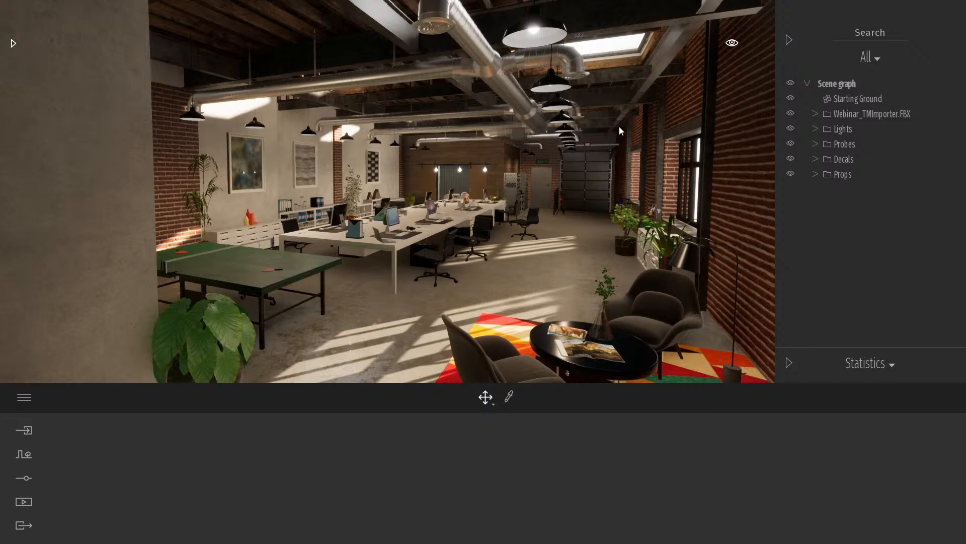
# Step: Switch to the Epic Games Launcher and open the Unreal Engine Marketplace
pyautogui.press('super')
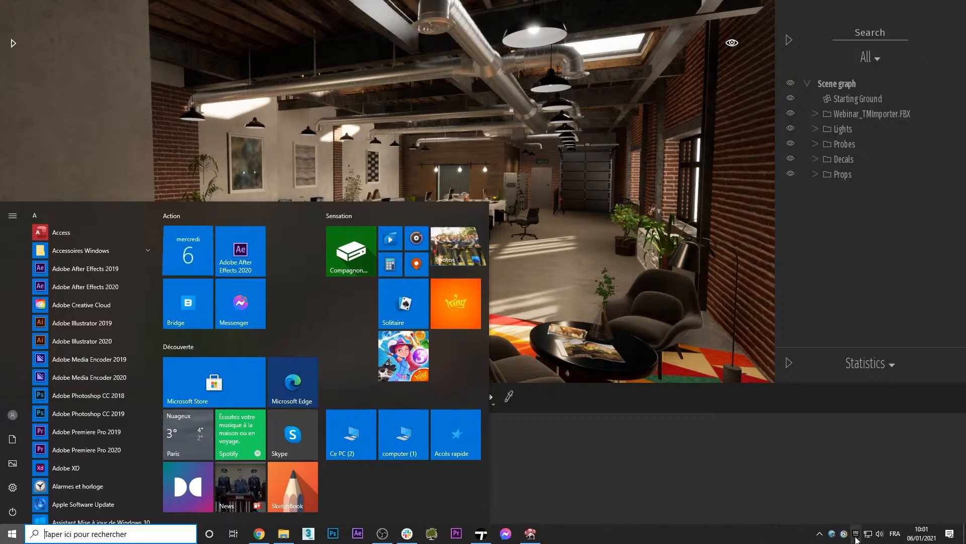
pyautogui.click(856, 533)
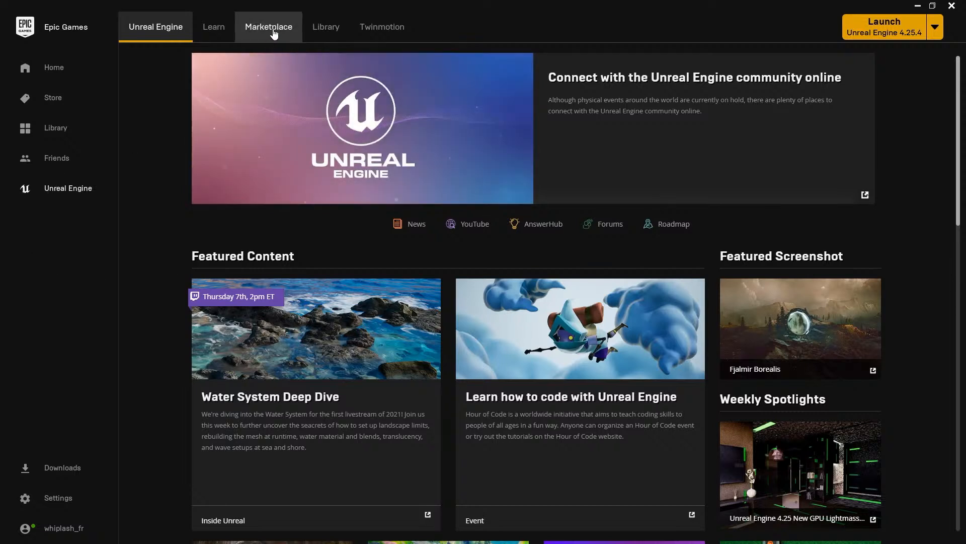
pyautogui.click(273, 31)
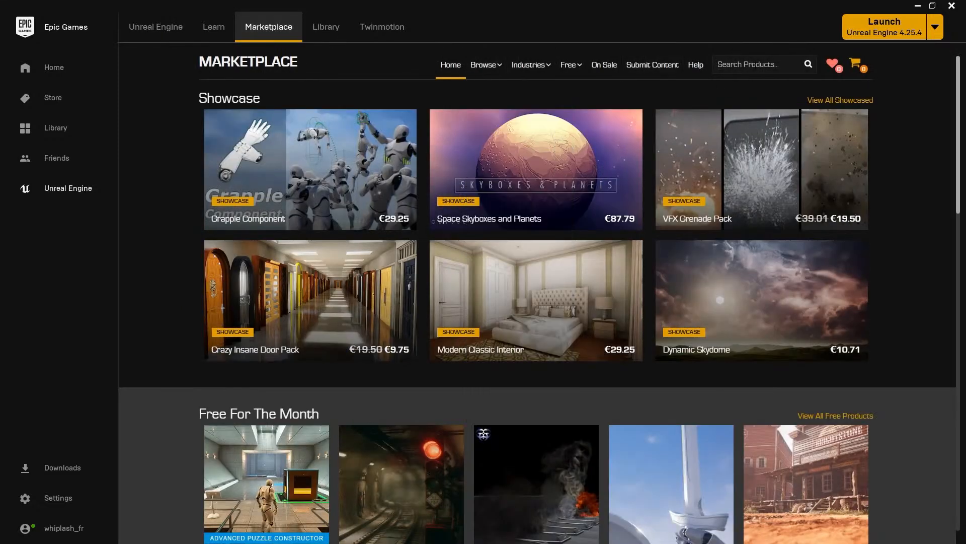
# Step: Search the Marketplace for "twinmotion"
pyautogui.click(755, 64)
pyautogui.write('t')
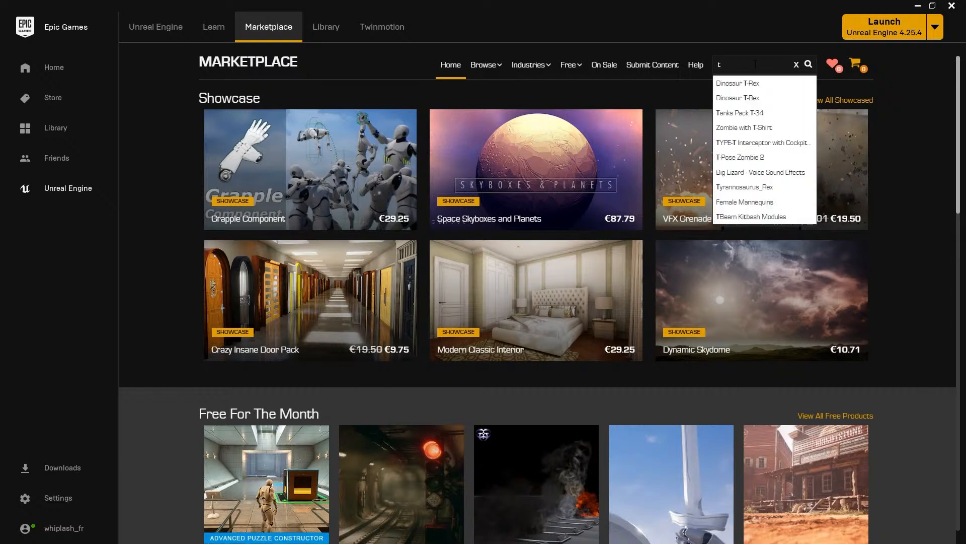
pyautogui.write('winm')
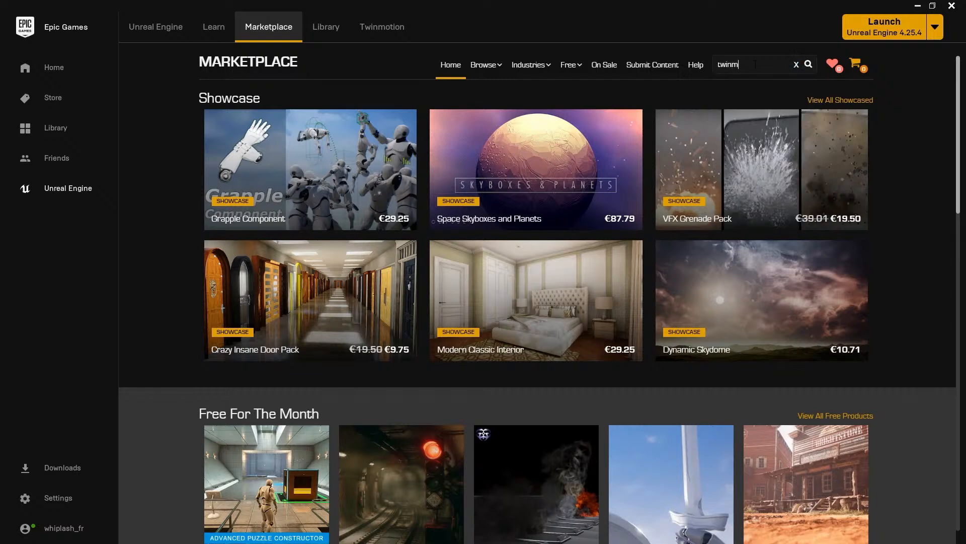
pyautogui.write('otion')
pyautogui.press('Return')
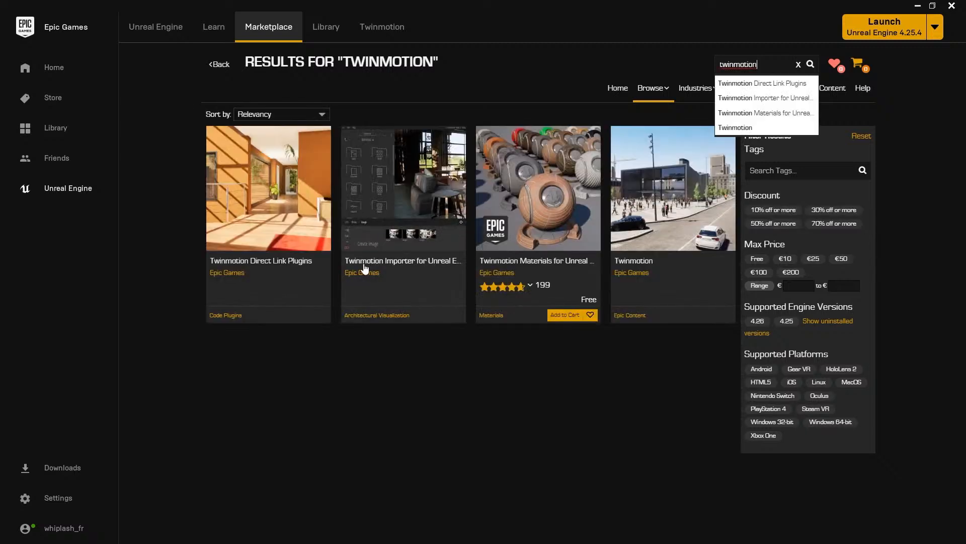
# Step: Open the Twinmotion Importer for Unreal Engine (Beta) product page and follow its external link to the download files
pyautogui.click(417, 209)
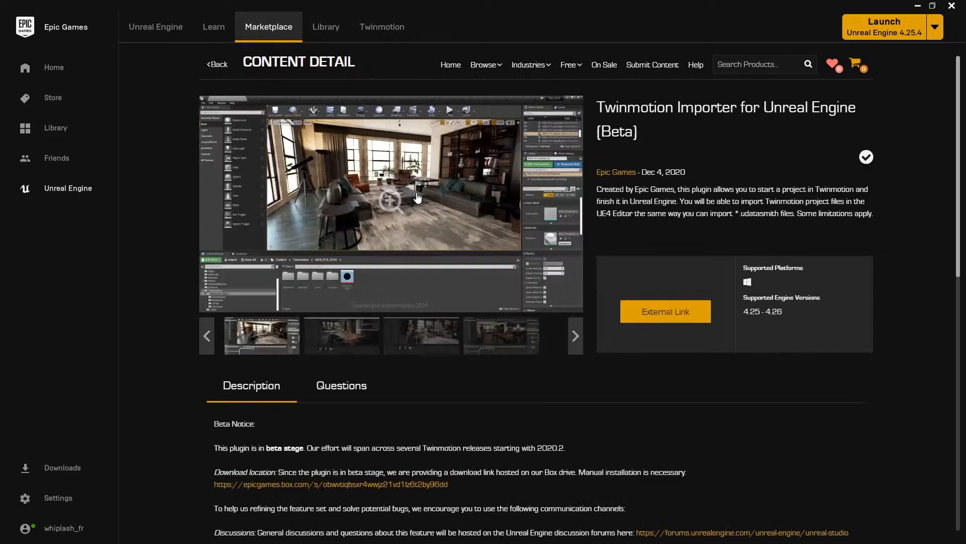
pyautogui.scroll(-1, 414, 341)
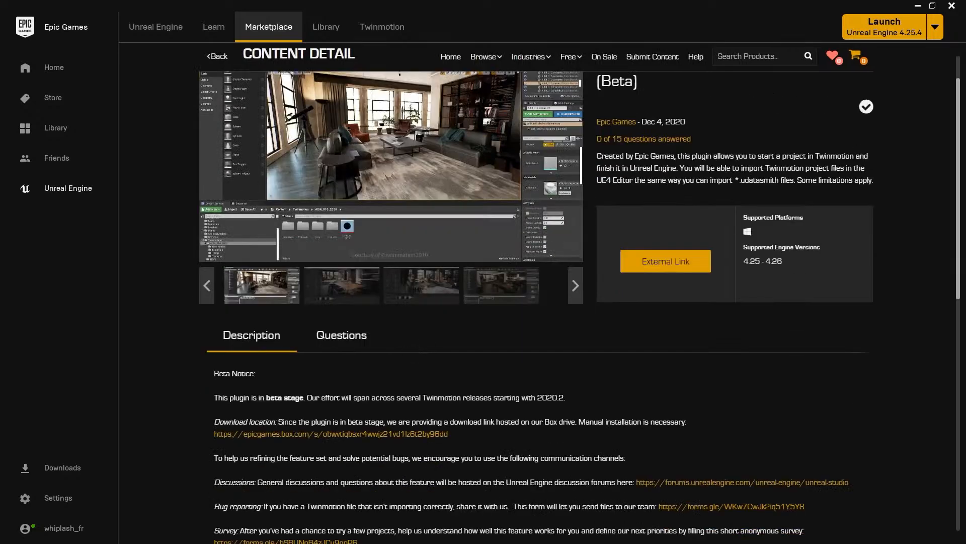
pyautogui.scroll(1, 374, 406)
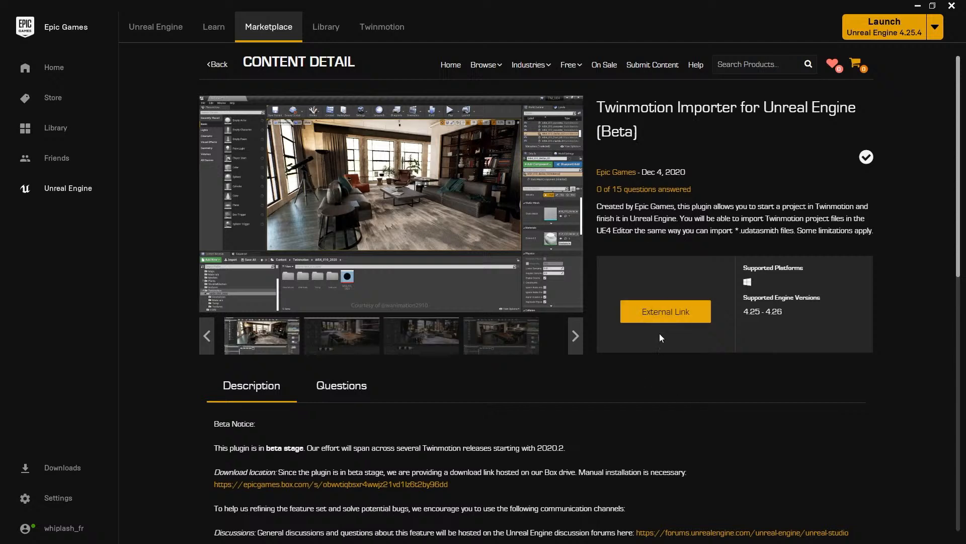
pyautogui.click(667, 312)
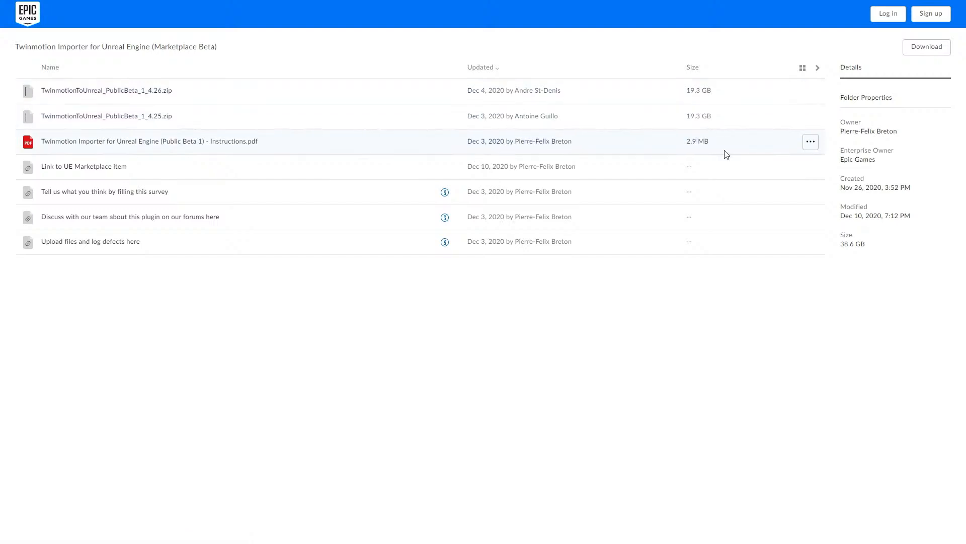
# Step: Download the Twinmotion Importer for Unreal Engine (Public Beta 1) instructions PDF and open it
pyautogui.click(812, 142)
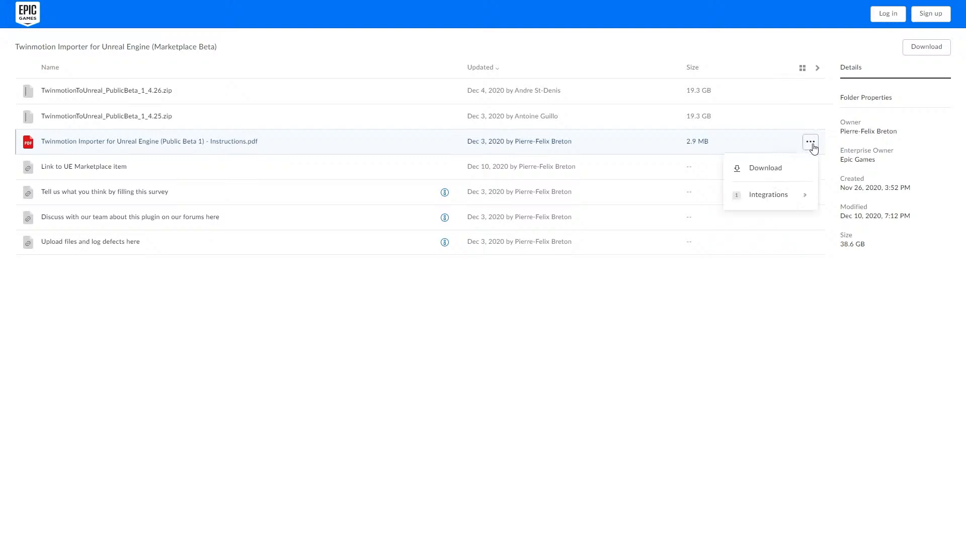
pyautogui.click(769, 169)
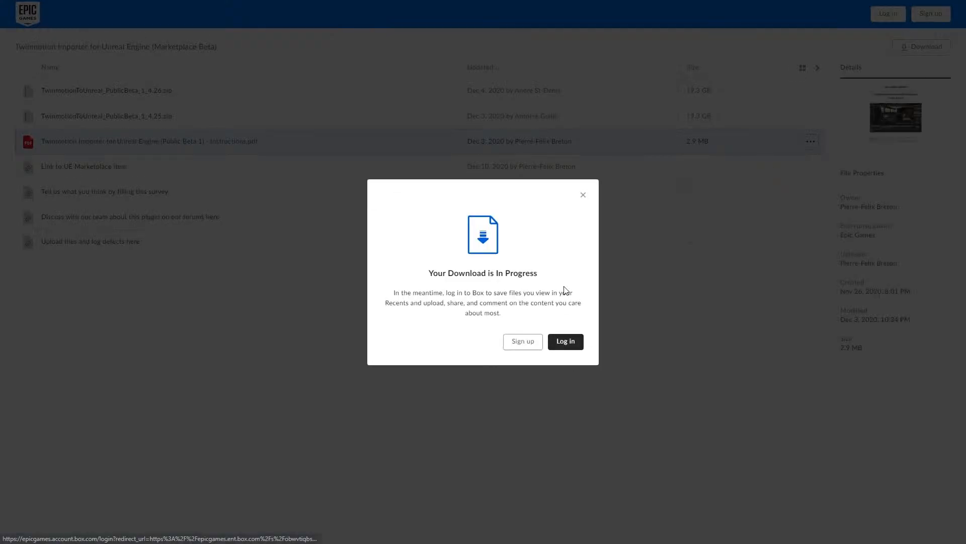
pyautogui.click(583, 195)
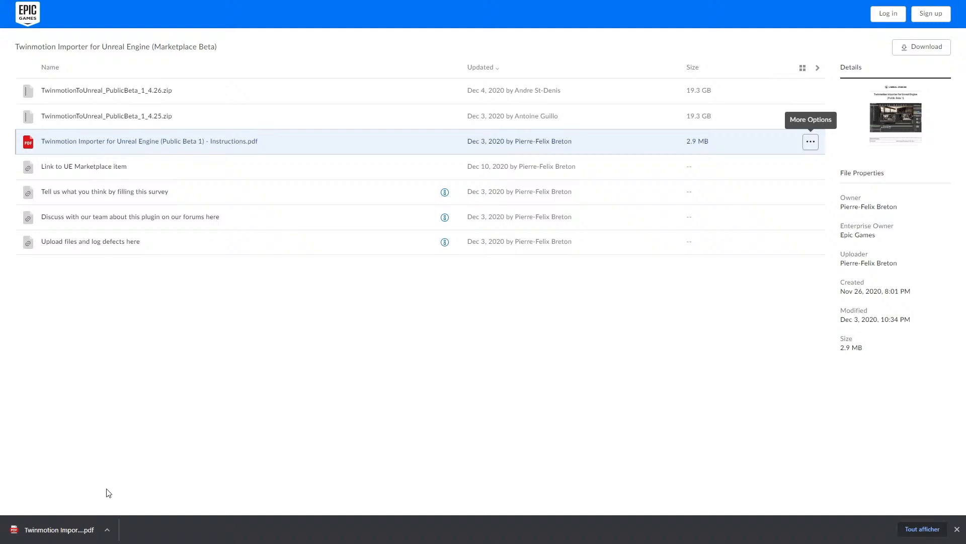
pyautogui.click(55, 532)
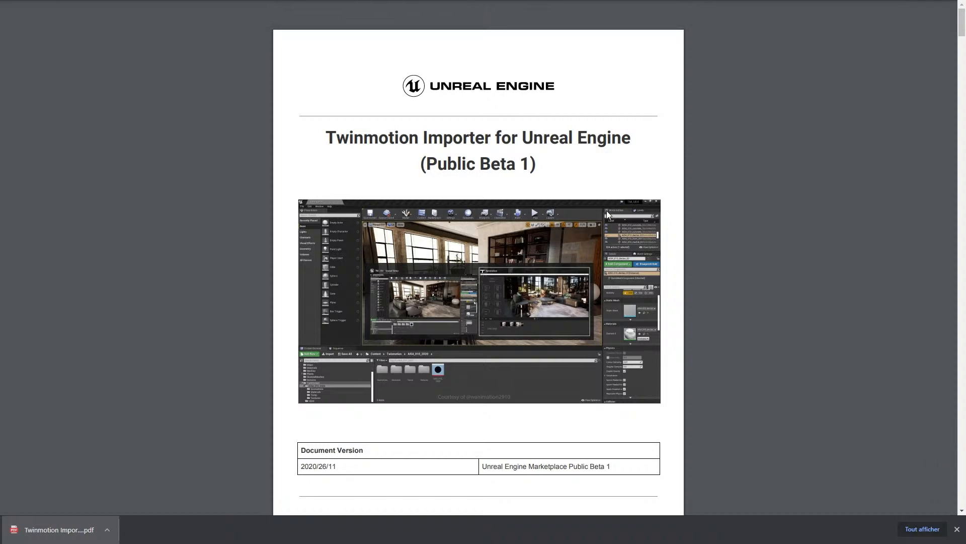
# Step: Read through the PDF's overview, limitations, software prerequisites and plugin installation instructions
pyautogui.scroll(-6, 606, 211)
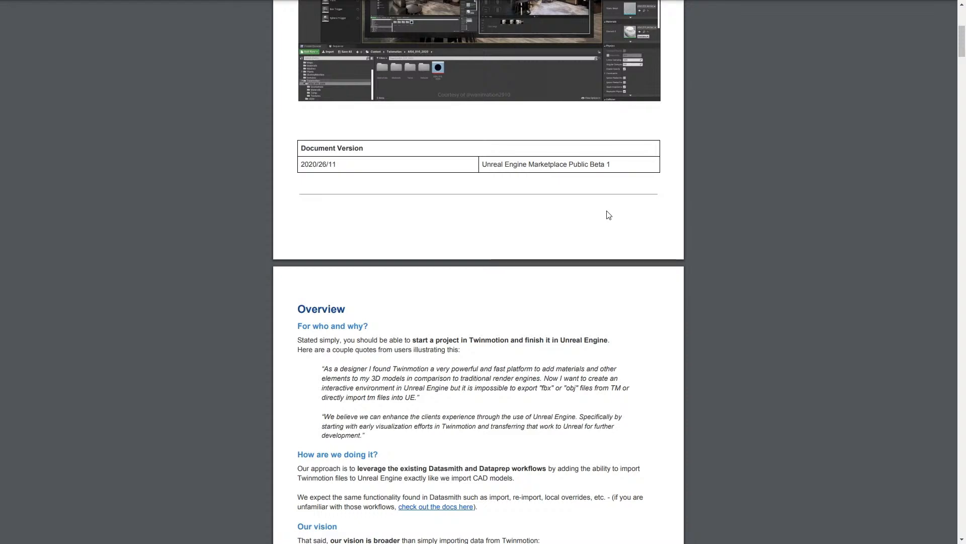
pyautogui.scroll(-7, 337, 313)
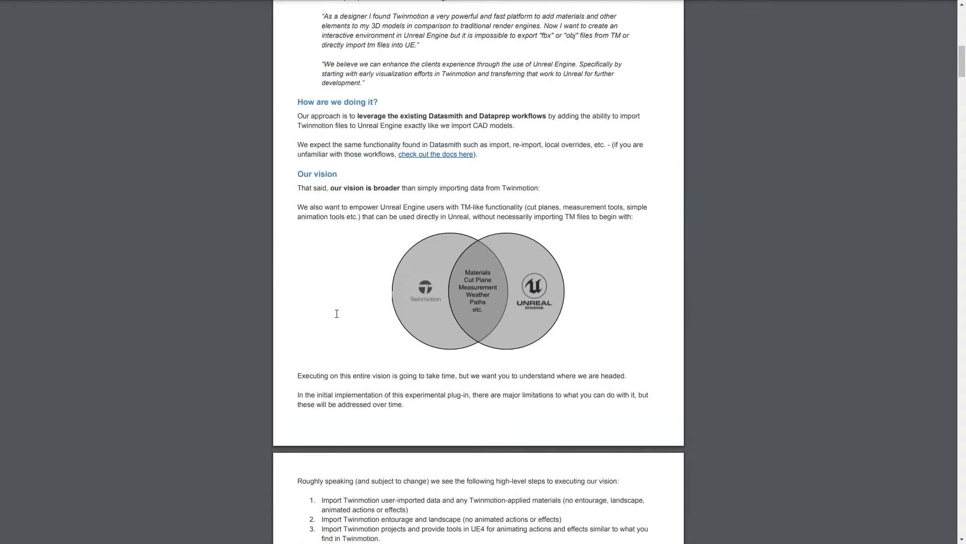
pyautogui.scroll(-7, 336, 313)
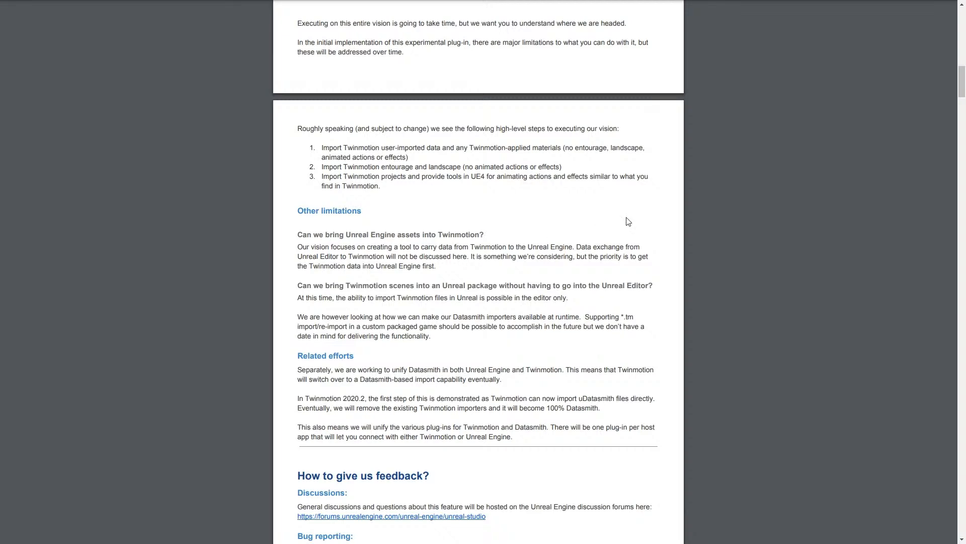
pyautogui.scroll(-19, 628, 222)
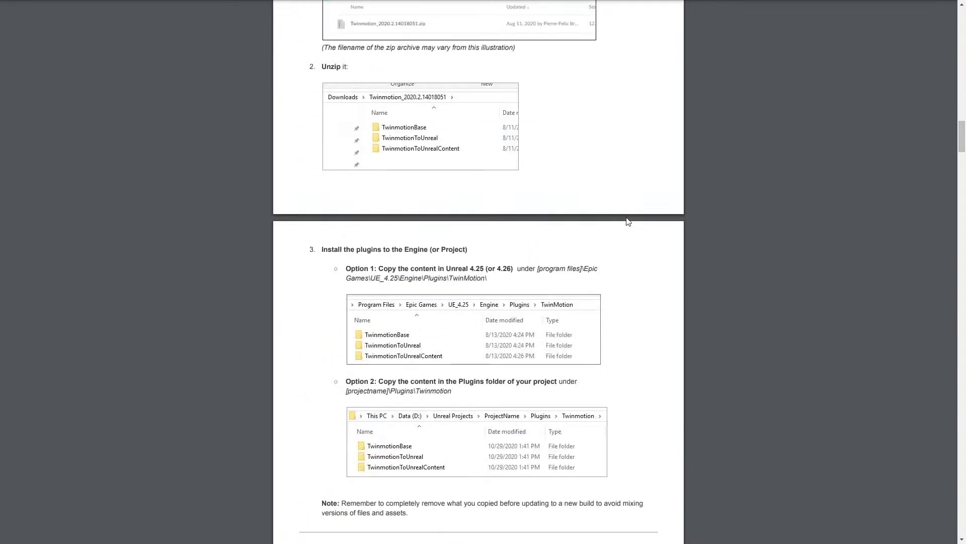
pyautogui.scroll(6, 629, 221)
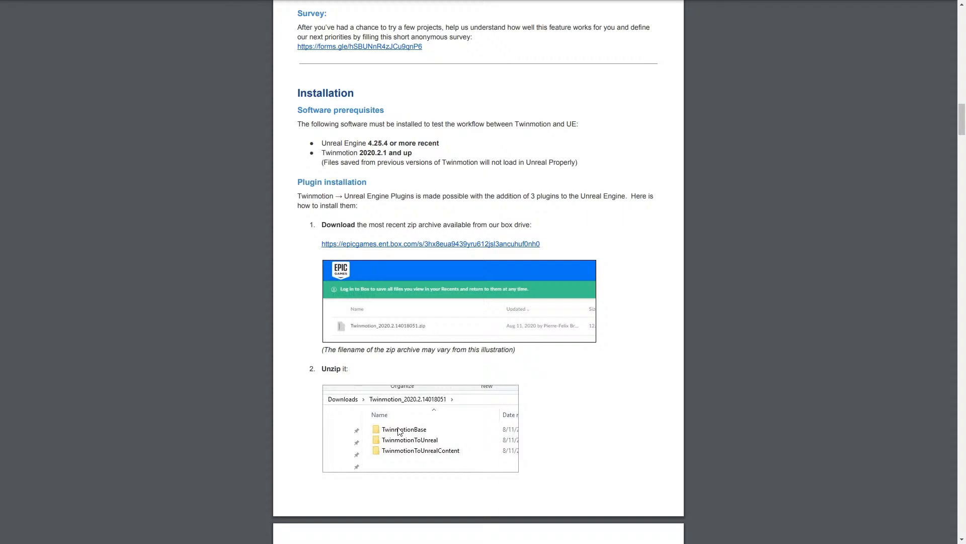
pyautogui.scroll(-6, 623, 415)
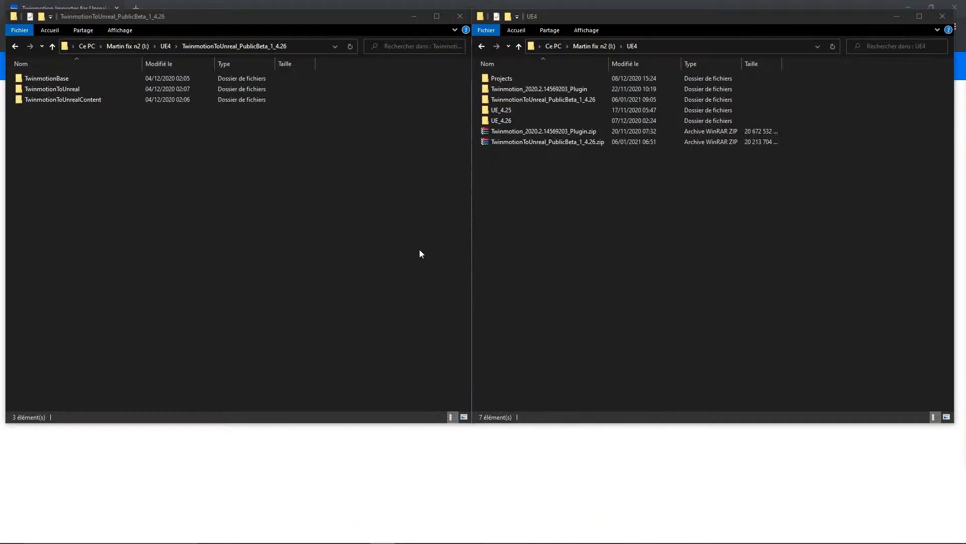
# Step: Switch to File Explorer, check the three extracted Twinmotion plugin folders, and browse the UE4 window to UE_4.26\Engine\Plugins
pyautogui.click(420, 250)
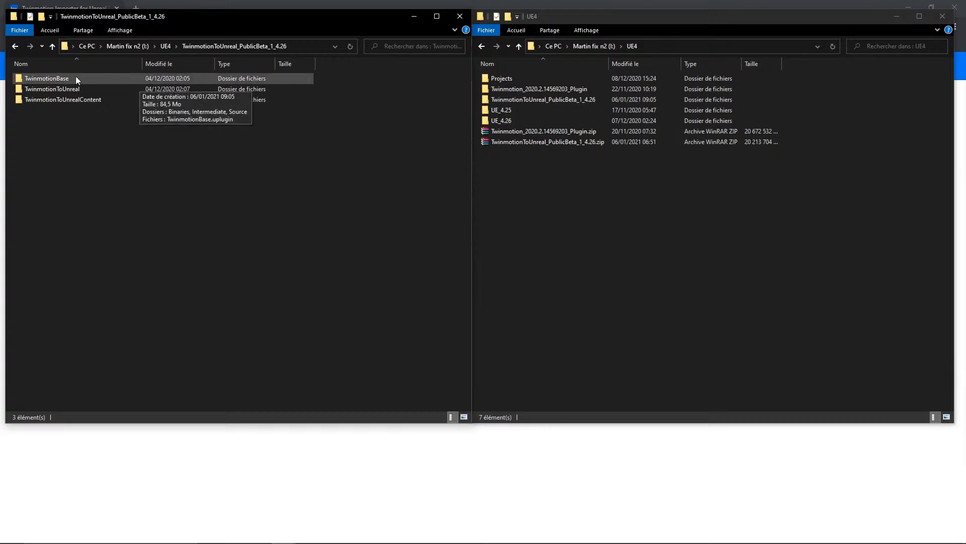
pyautogui.click(75, 88)
pyautogui.click(79, 101)
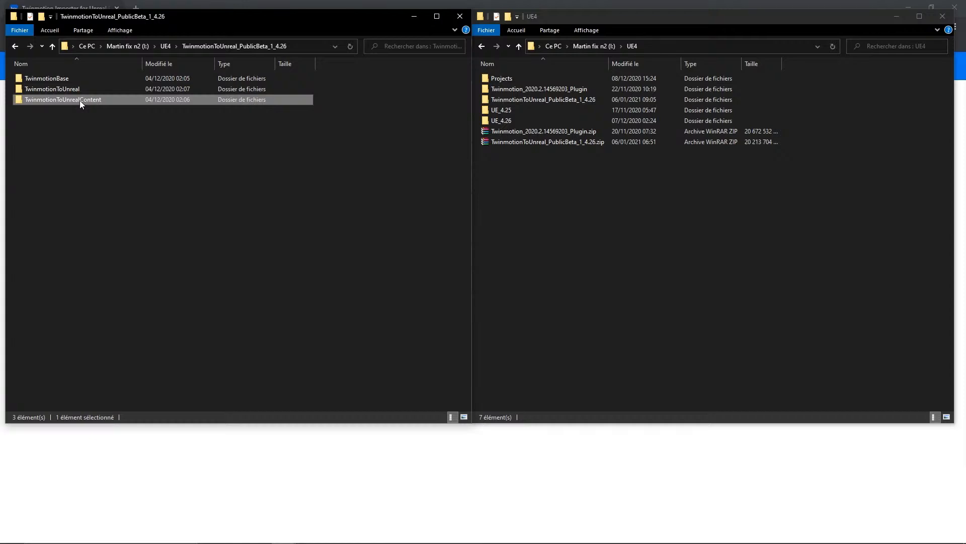
pyautogui.click(622, 198)
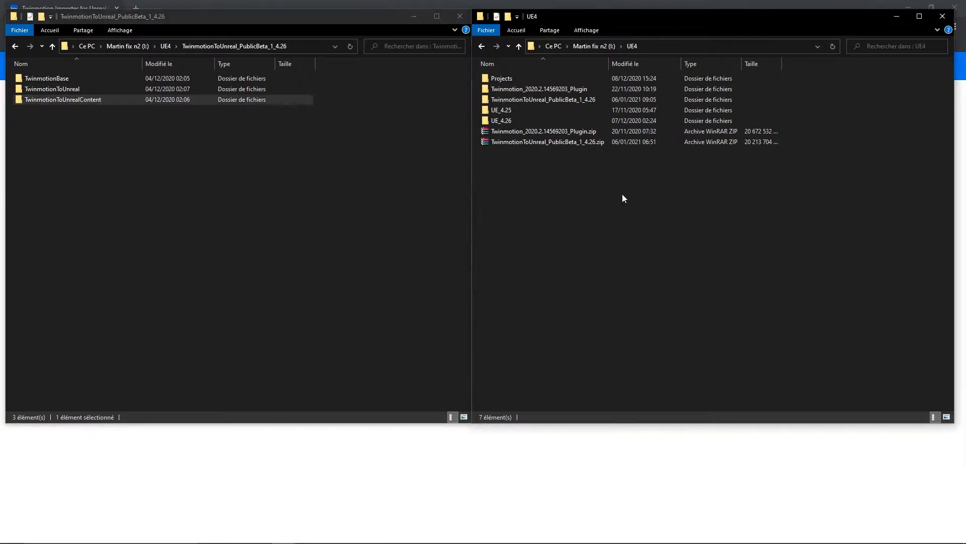
pyautogui.doubleClick(503, 122)
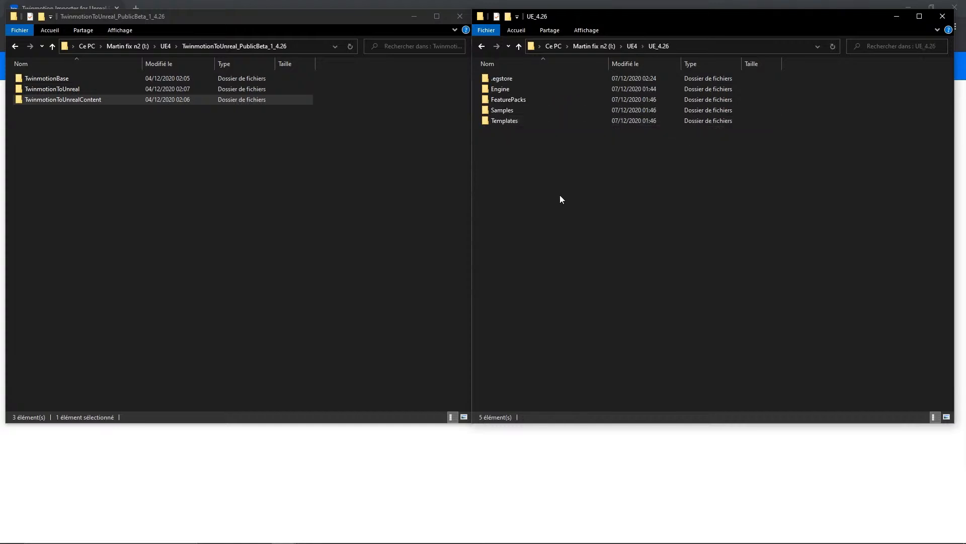
pyautogui.doubleClick(504, 89)
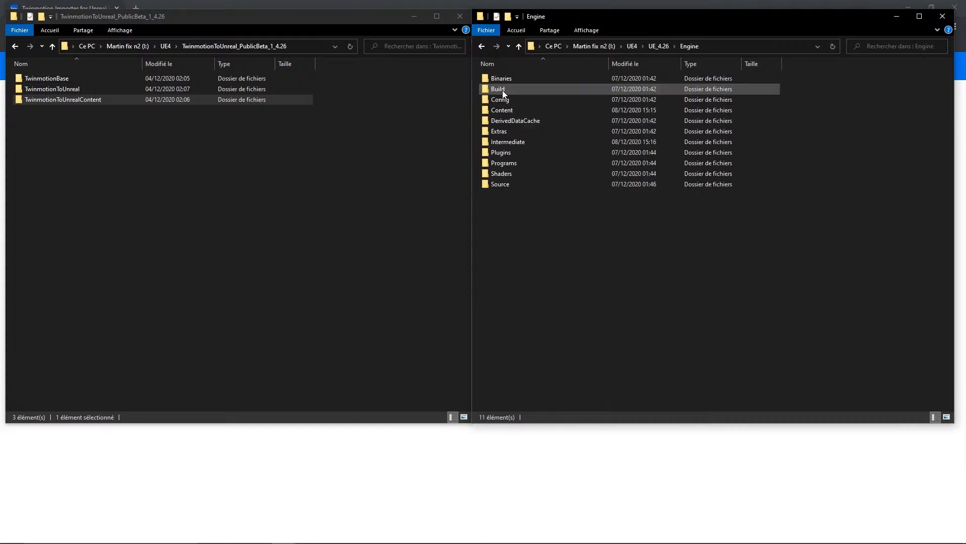
pyautogui.doubleClick(516, 152)
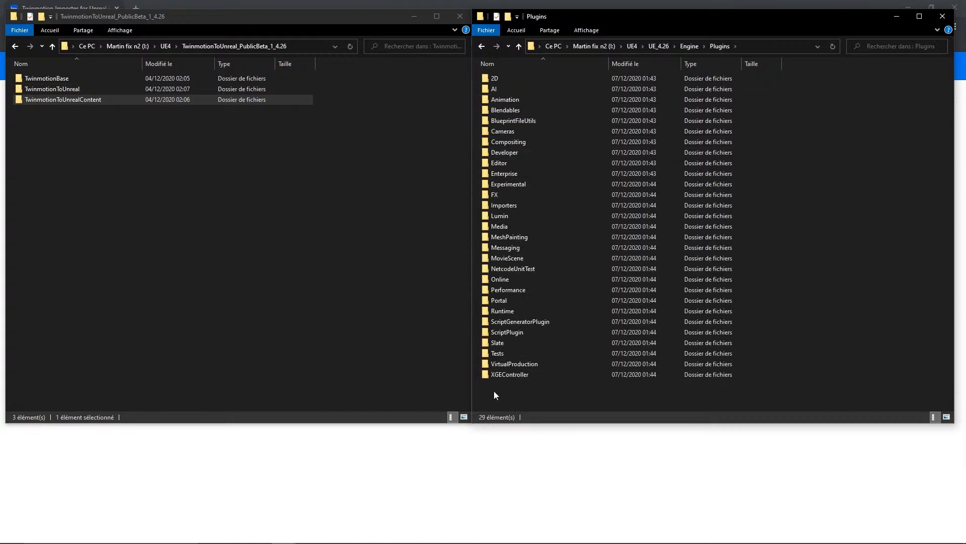
# Step: Create a new folder named Twinmotion inside the UE_4.26 Plugins folder
pyautogui.rightClick(509, 389)
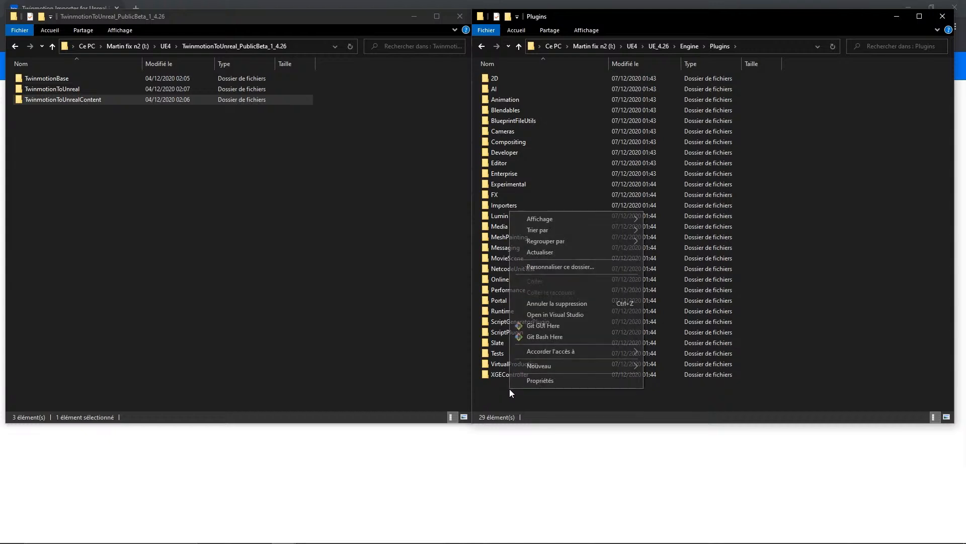
pyautogui.moveTo(589, 369)
pyautogui.click(674, 367)
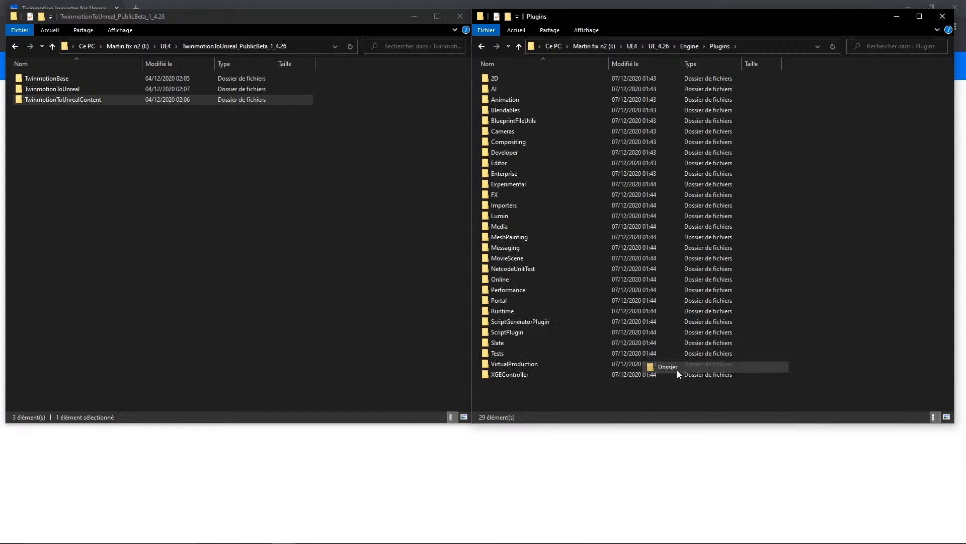
pyautogui.write('Twi')
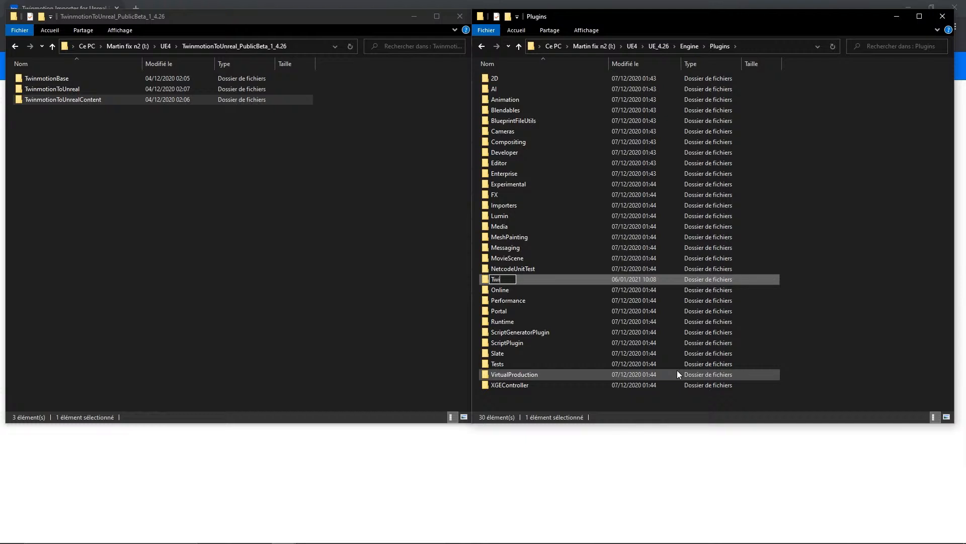
pyautogui.write('nmotion')
pyautogui.press('Return')
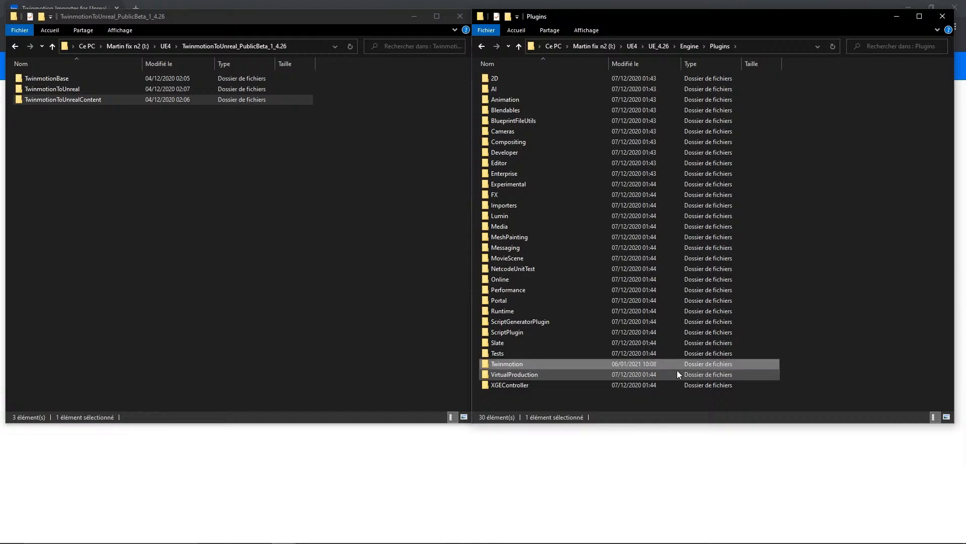
# Step: Open the new Twinmotion folder and move TwinmotionBase, TwinmotionToUnreal and TwinmotionToUnrealContent into it
pyautogui.press('Return')
pyautogui.moveTo(113, 135); pyautogui.dragTo(20, 76)
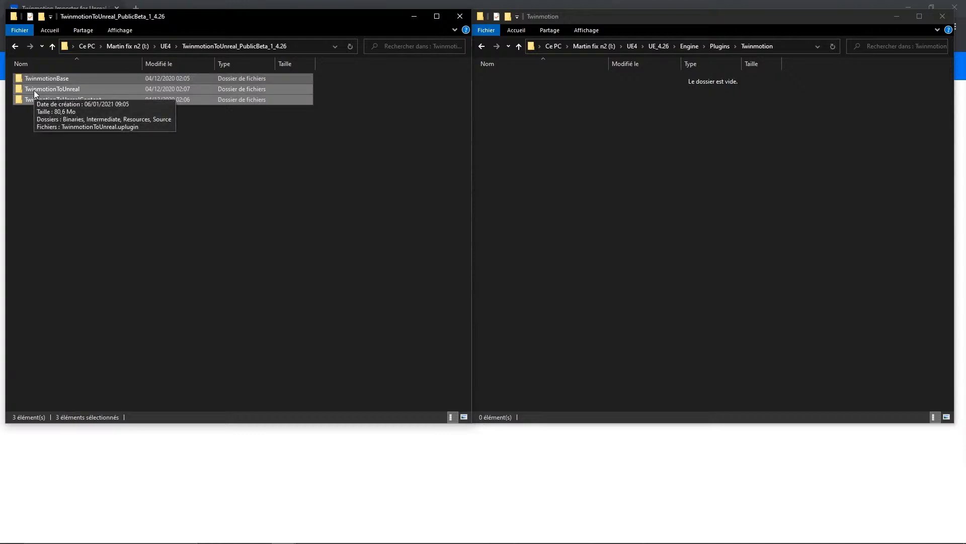
pyautogui.moveTo(36, 93); pyautogui.dragTo(753, 183)
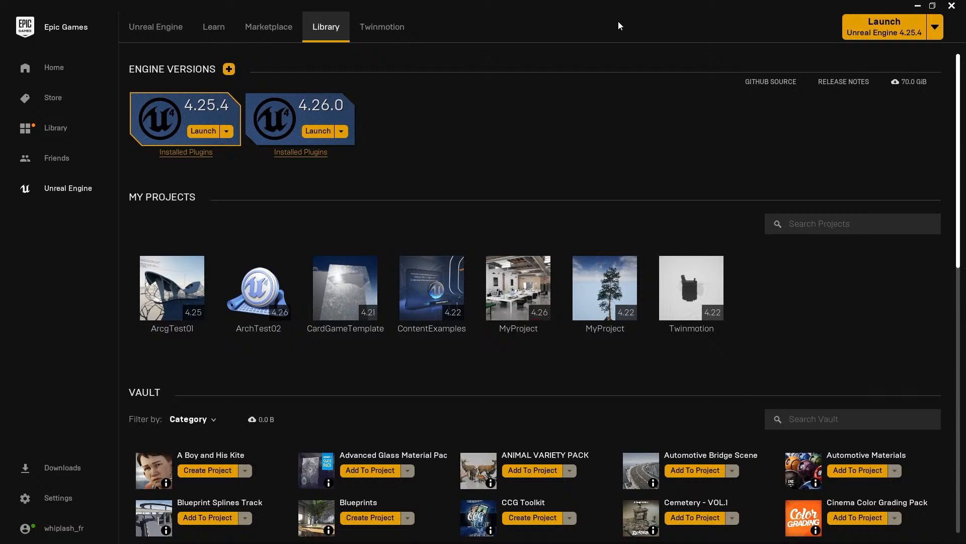
pyautogui.click(229, 71)
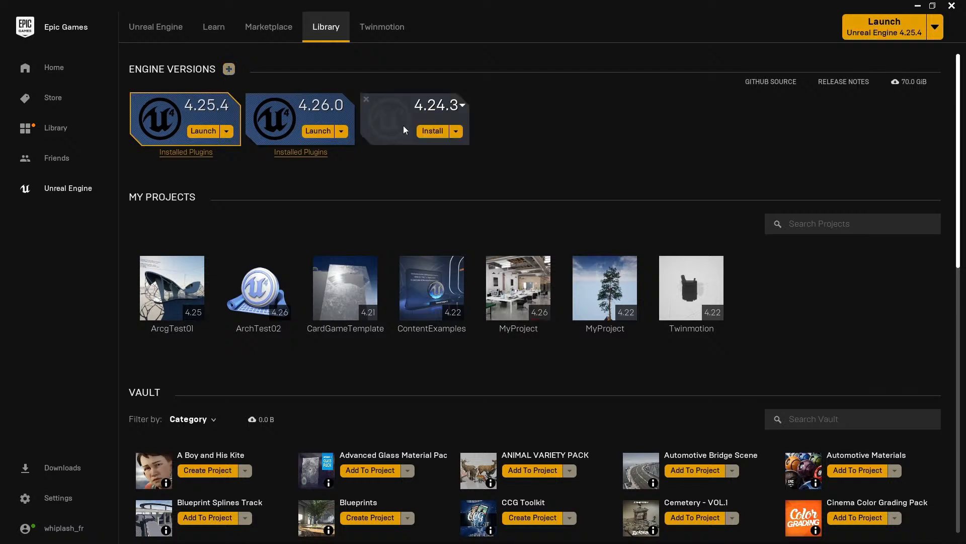
pyautogui.click(463, 105)
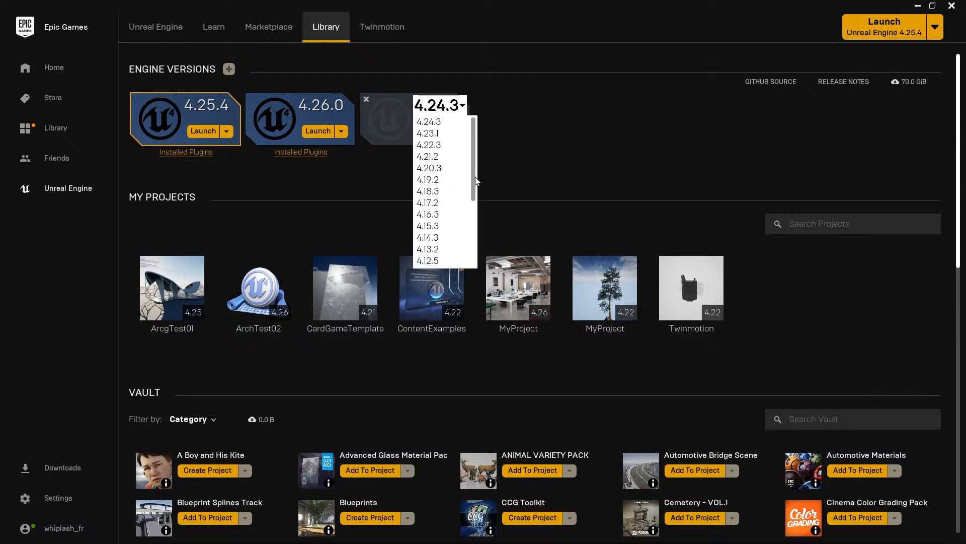
pyautogui.click(431, 123)
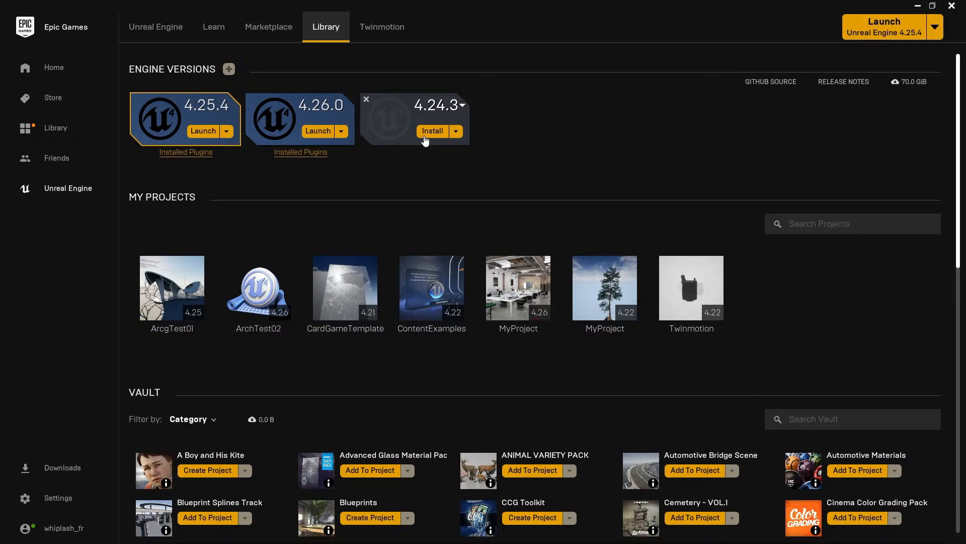
pyautogui.click(366, 99)
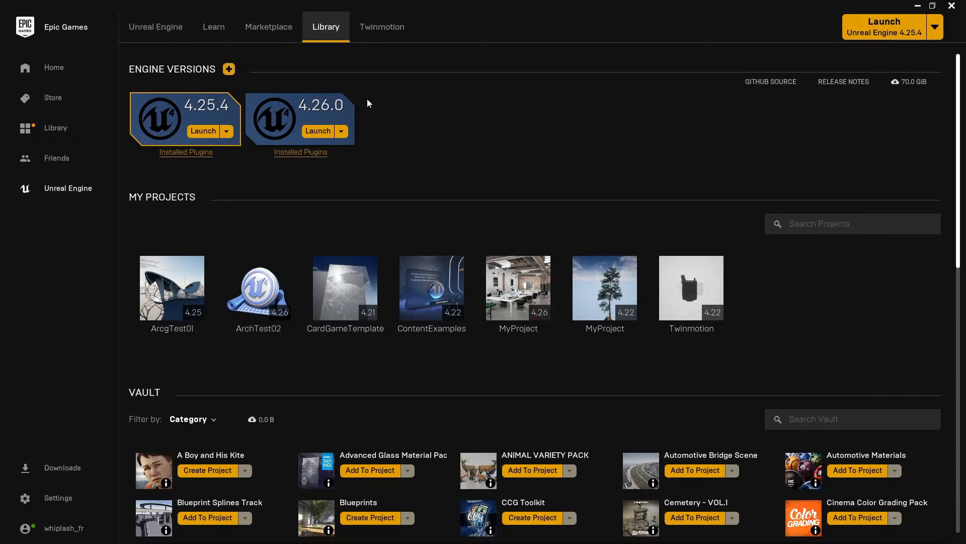
# Step: Launch Unreal Engine 4.26.0 and choose the Archvis template from the Architecture, Engineering, and Construction category for a new project
pyautogui.click(310, 132)
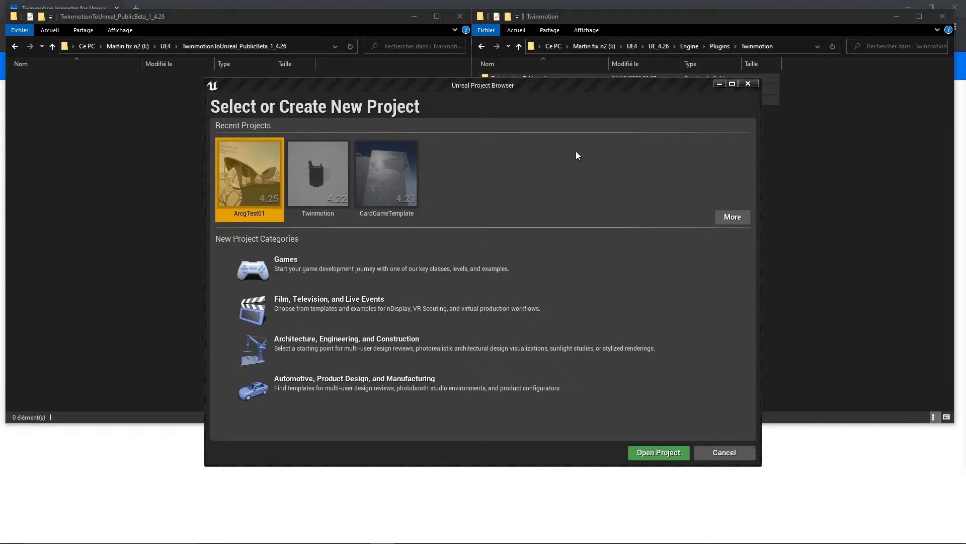
pyautogui.click(548, 88)
pyautogui.click(345, 349)
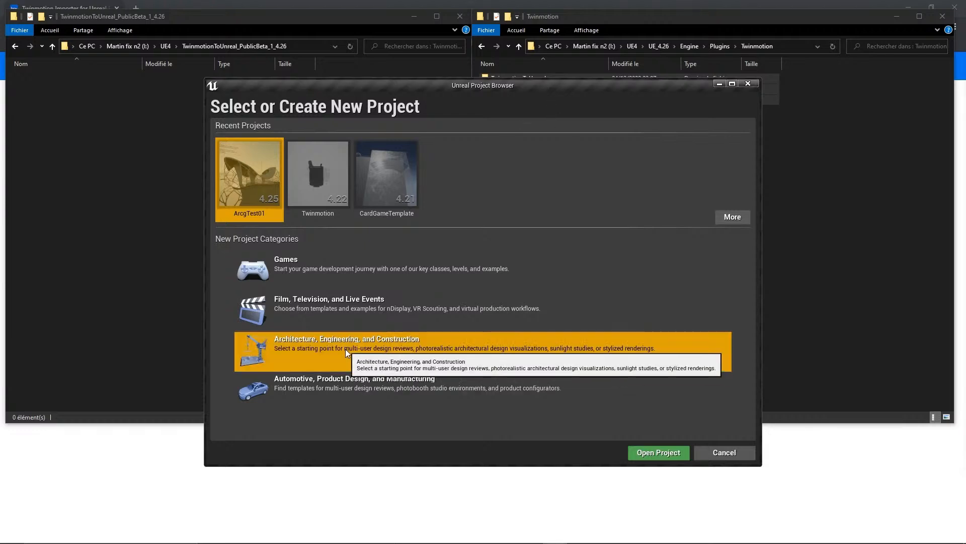
pyautogui.click(599, 452)
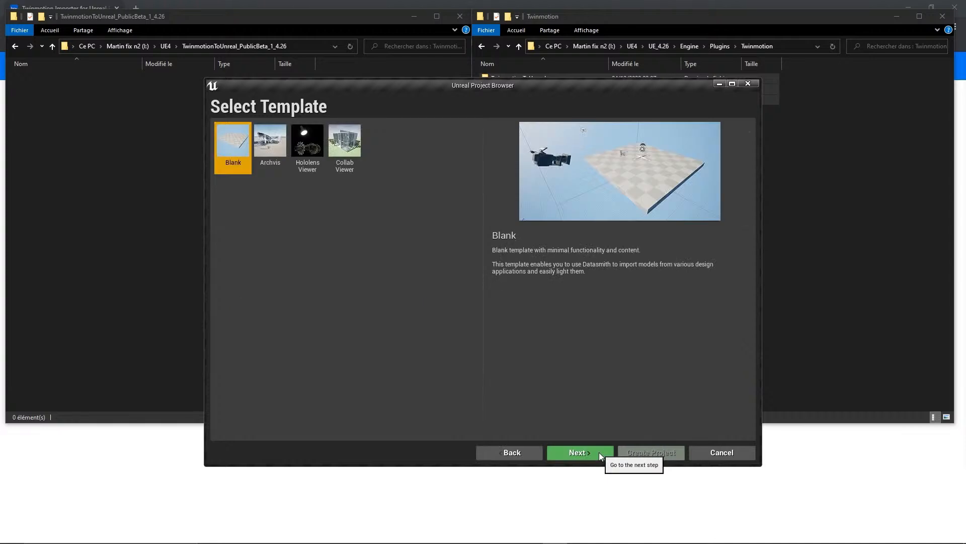
pyautogui.click(272, 143)
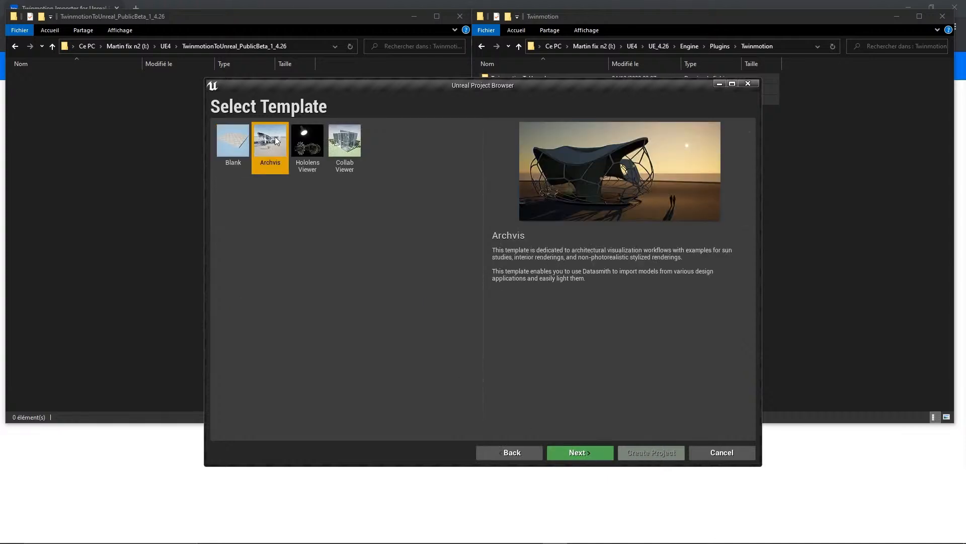
pyautogui.click(589, 456)
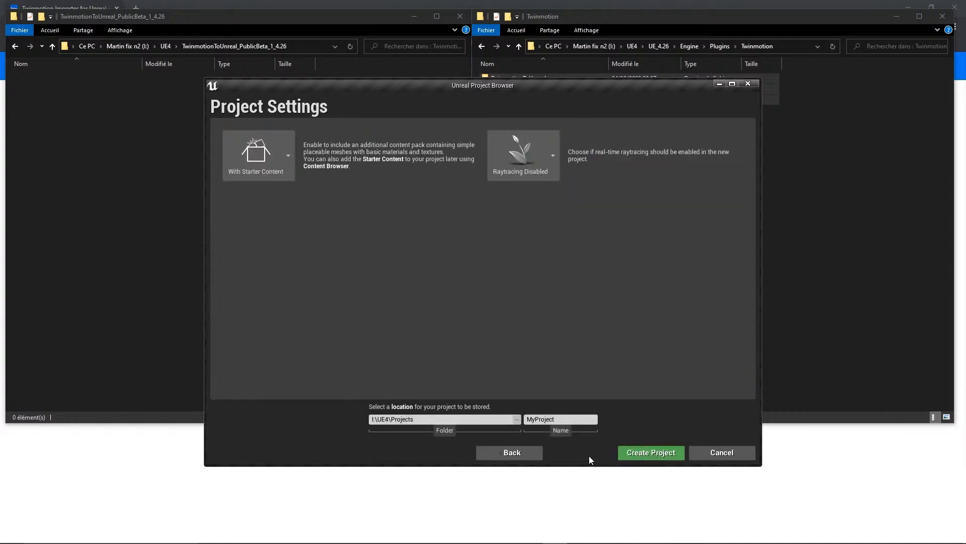
# Step: Create the project MyProject in I:\UE4\Projects with No Starter Content and Raytracing Enabled
pyautogui.click(286, 156)
pyautogui.click(272, 204)
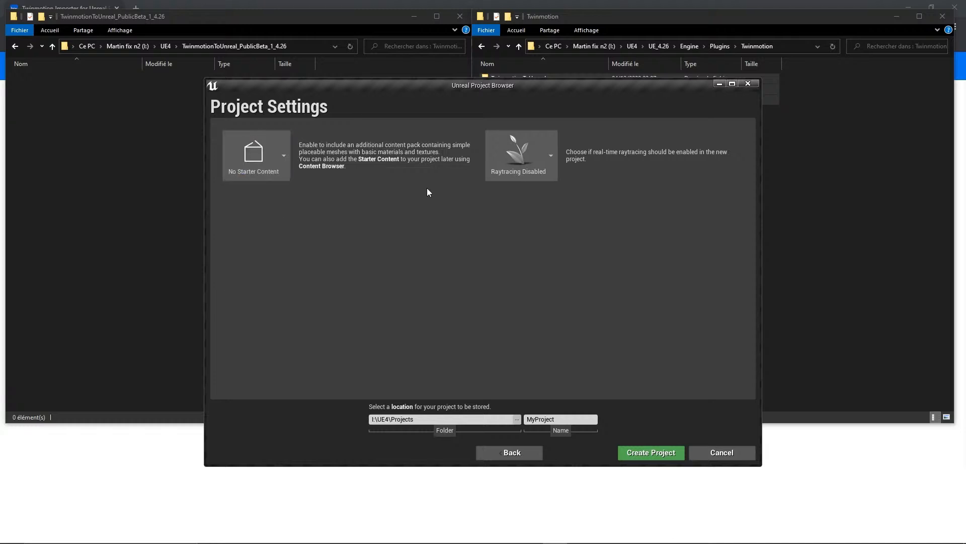
pyautogui.click(542, 174)
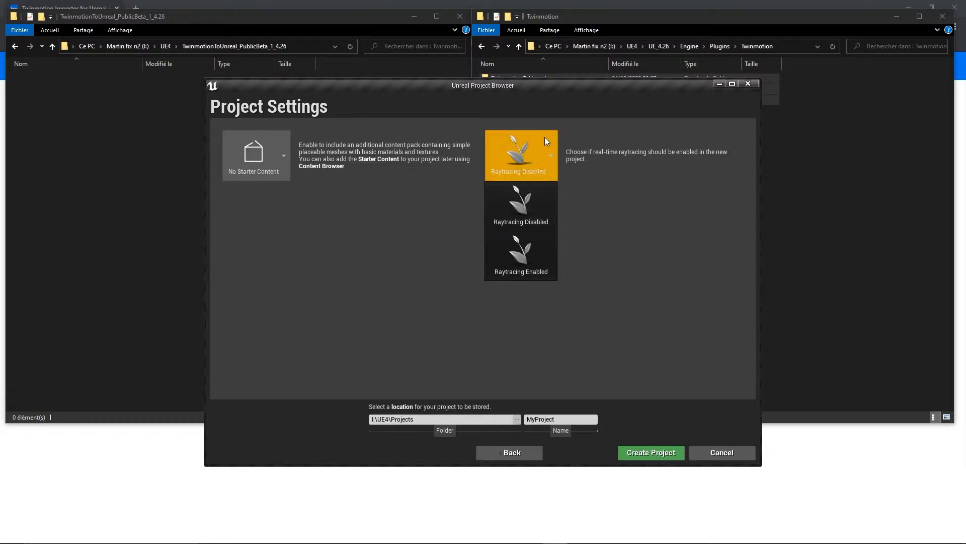
pyautogui.click(535, 254)
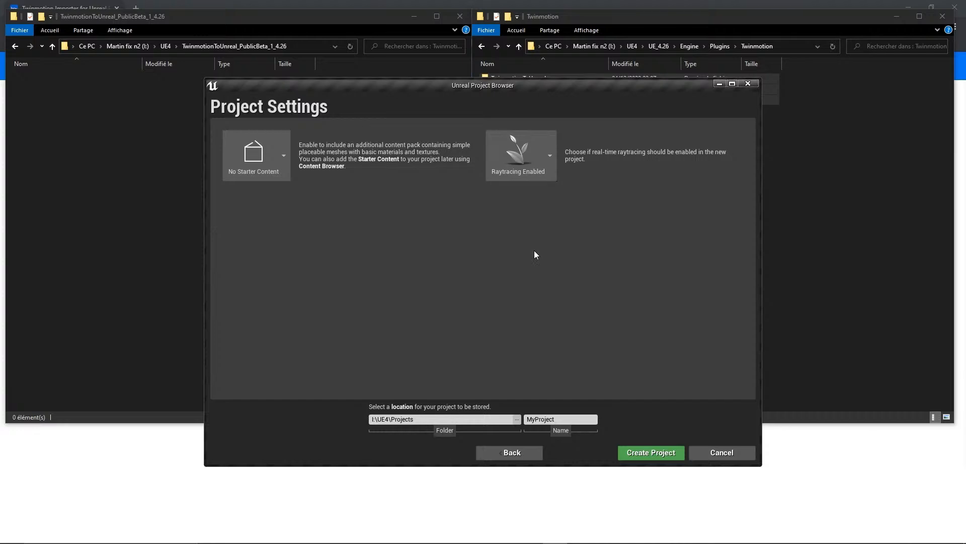
pyautogui.click(647, 449)
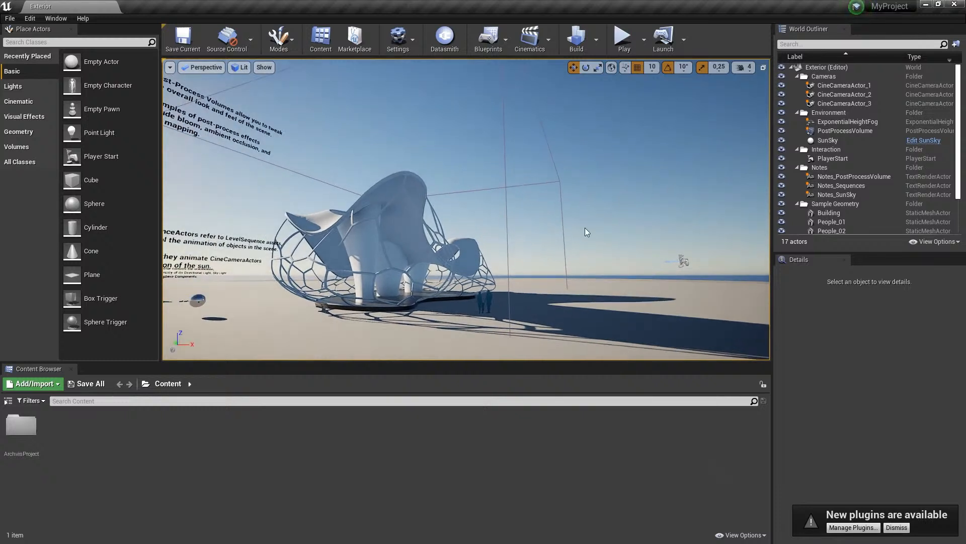
# Step: Find the new plugins by searching for "twinmo" and enable Datasmith Twinmotion Importer, Twinmotion Base and Twinmotion Content, accepting their beta status
pyautogui.click(840, 527)
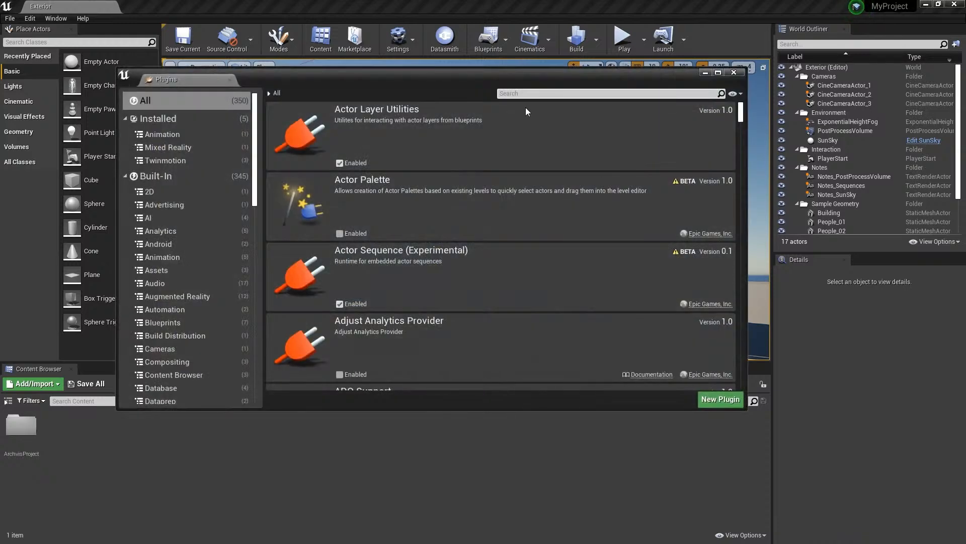
pyautogui.click(523, 94)
pyautogui.write('twinmo')
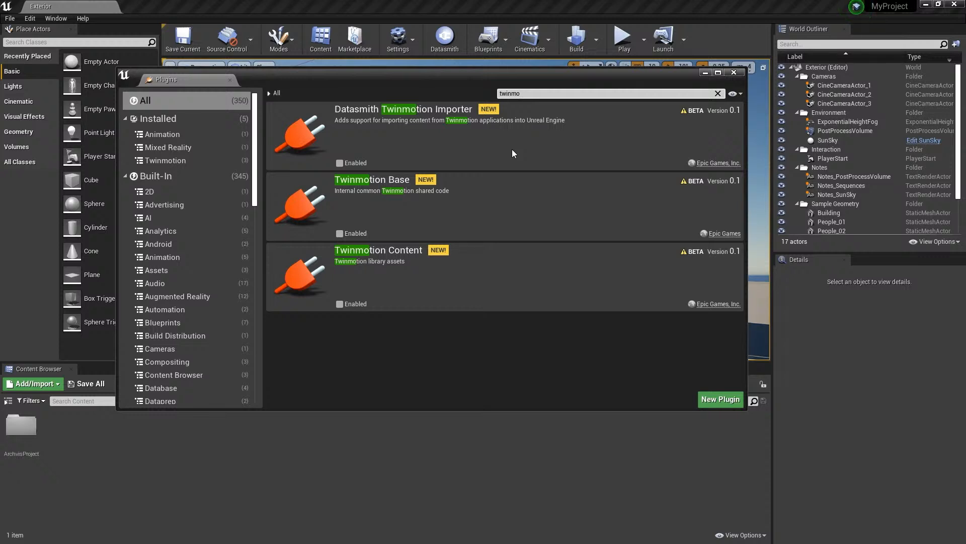
pyautogui.click(339, 163)
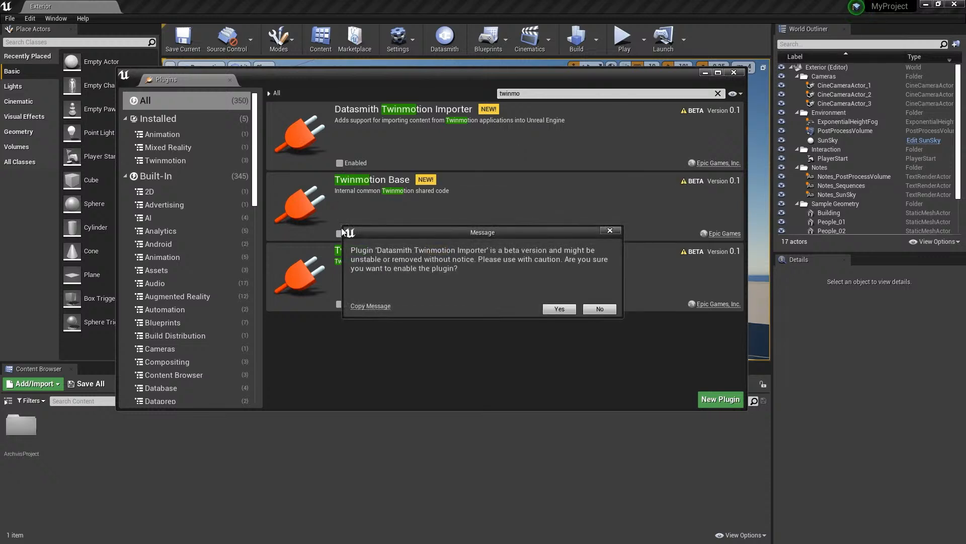
pyautogui.click(560, 309)
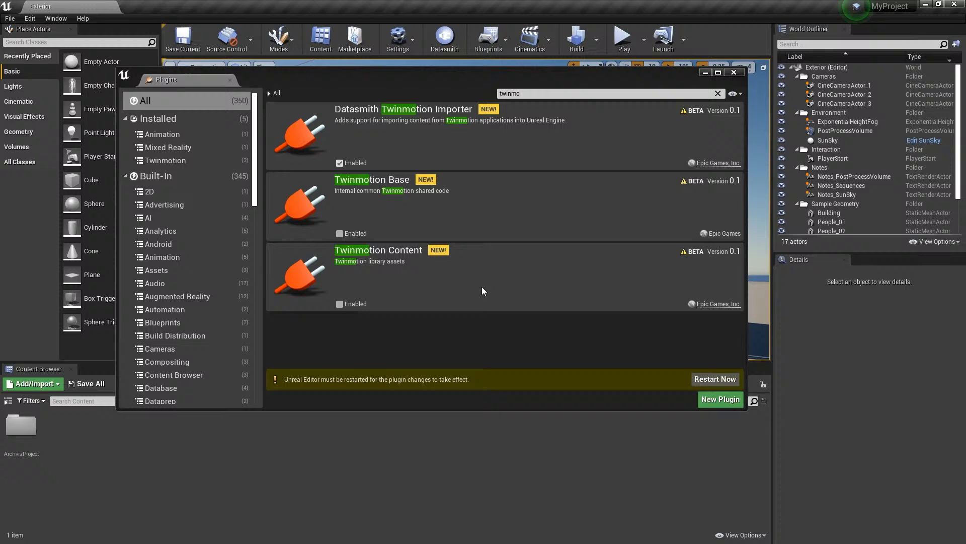
pyautogui.click(339, 233)
pyautogui.click(556, 309)
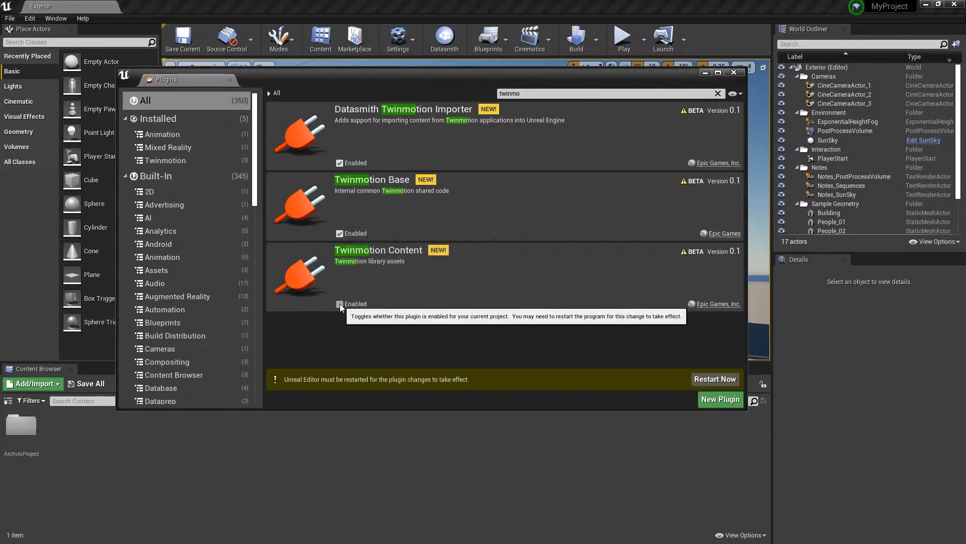
pyautogui.click(340, 304)
pyautogui.click(557, 309)
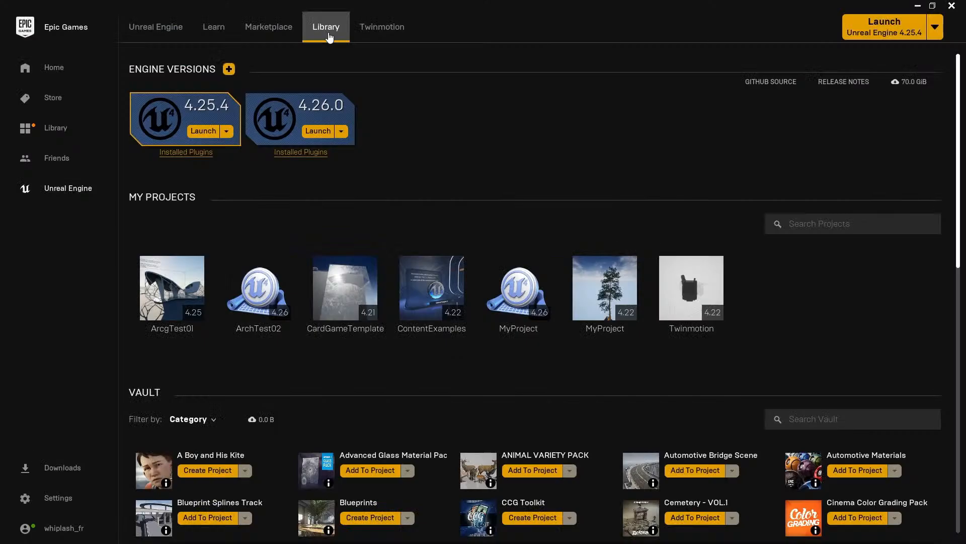
# Step: Reopen the 4.26 MyProject from the Epic Games Launcher library and close its Plugins window
pyautogui.doubleClick(518, 287)
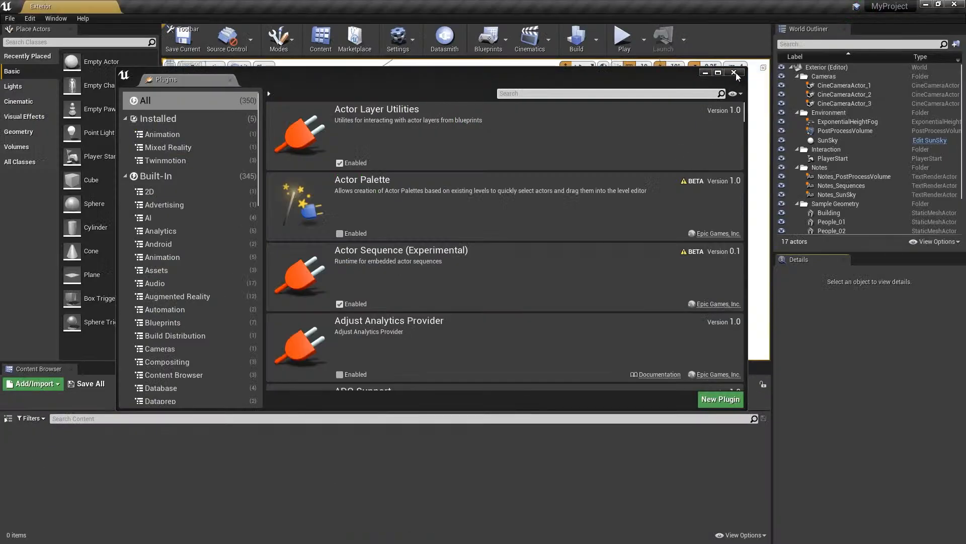
pyautogui.click(734, 73)
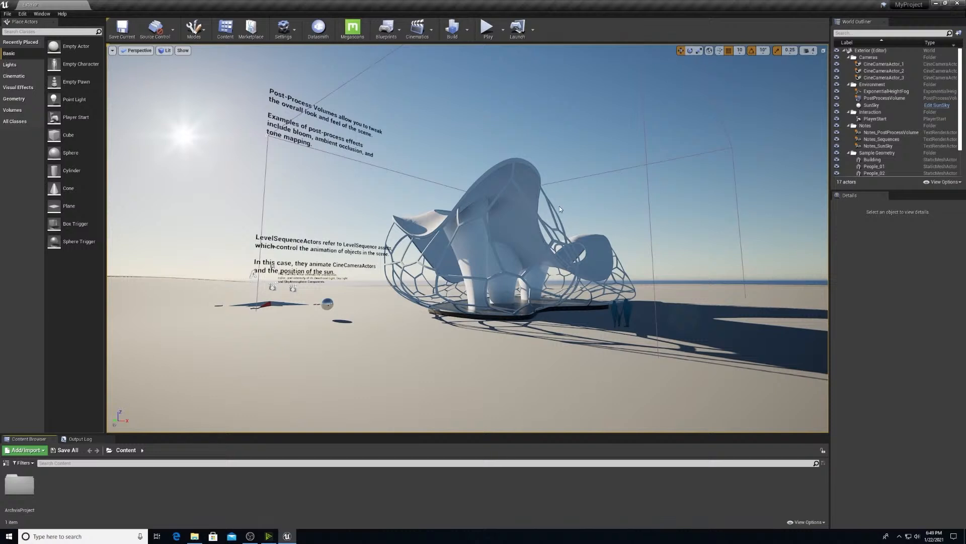
# Step: Delete the sample contents of the level, from the Notes folder through Terrain in the Sample Geometry folder
pyautogui.moveTo(589, 226); pyautogui.dragTo(591, 243, button='right')
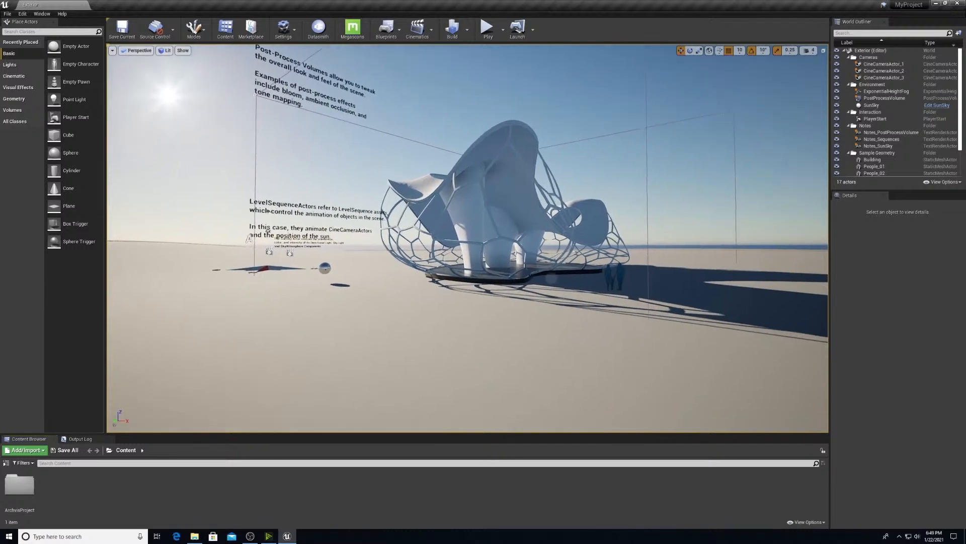
pyautogui.moveTo(591, 243); pyautogui.dragTo(613, 224, button='middle')
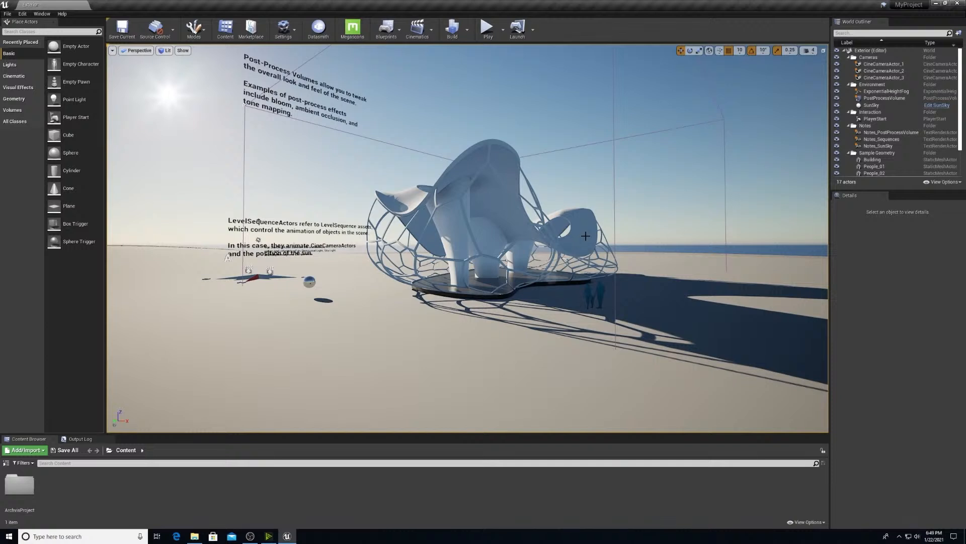
pyautogui.moveTo(584, 237)
pyautogui.mouseDown(button='right')
pyautogui.moveTo(567, 244)
pyautogui.moveTo(602, 228)
pyautogui.moveTo(589, 235)
pyautogui.mouseUp(button='right')
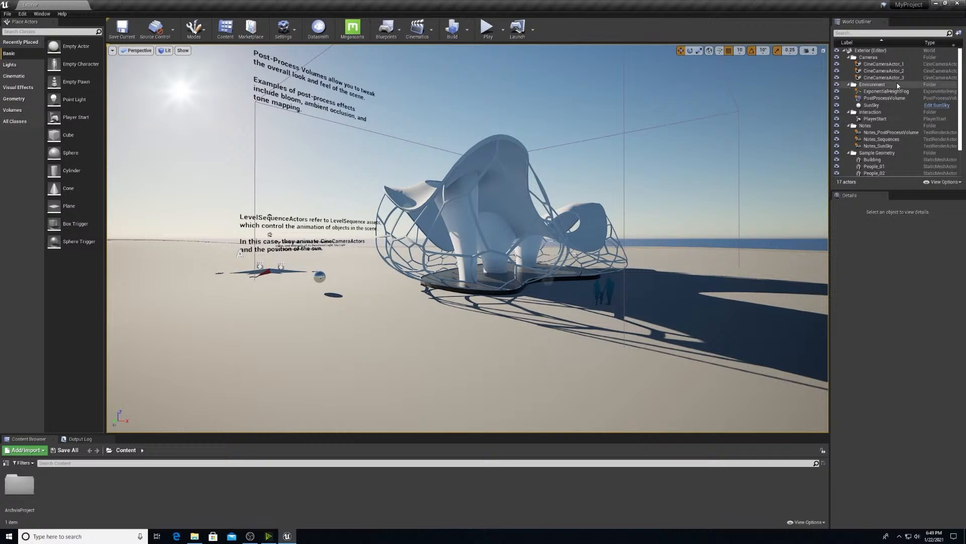
pyautogui.click(875, 125)
pyautogui.scroll(-2, 876, 124)
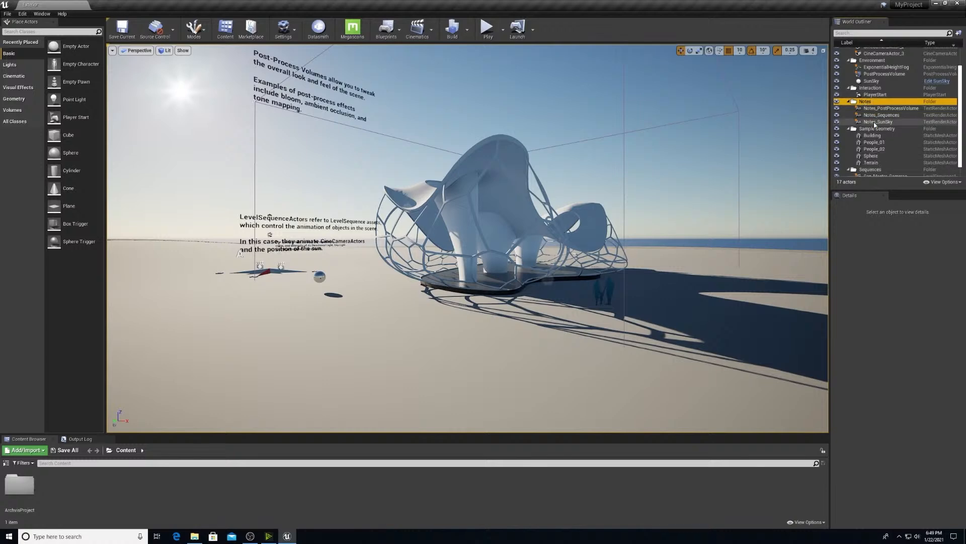
pyautogui.scroll(-1, 876, 124)
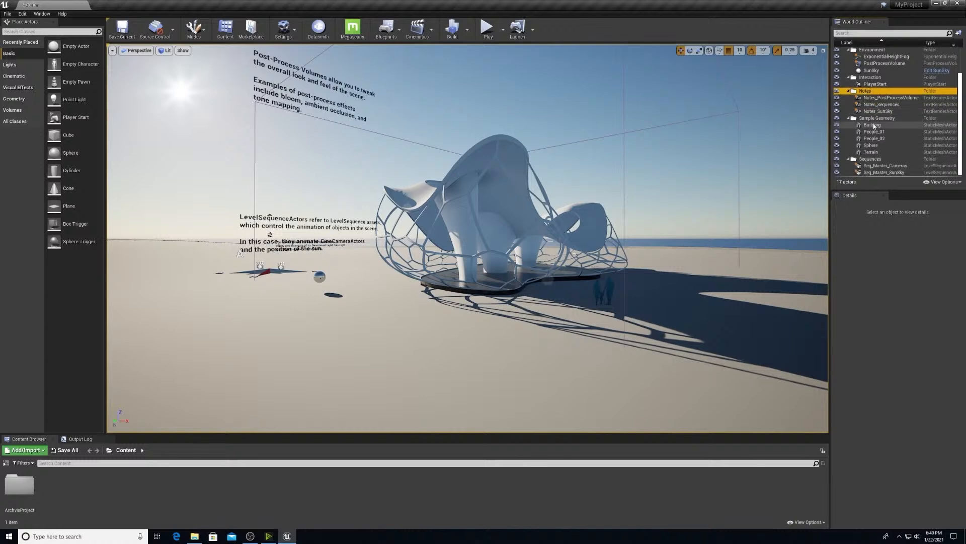
pyautogui.keyDown('shift'); pyautogui.click(868, 152); pyautogui.keyUp('shift')
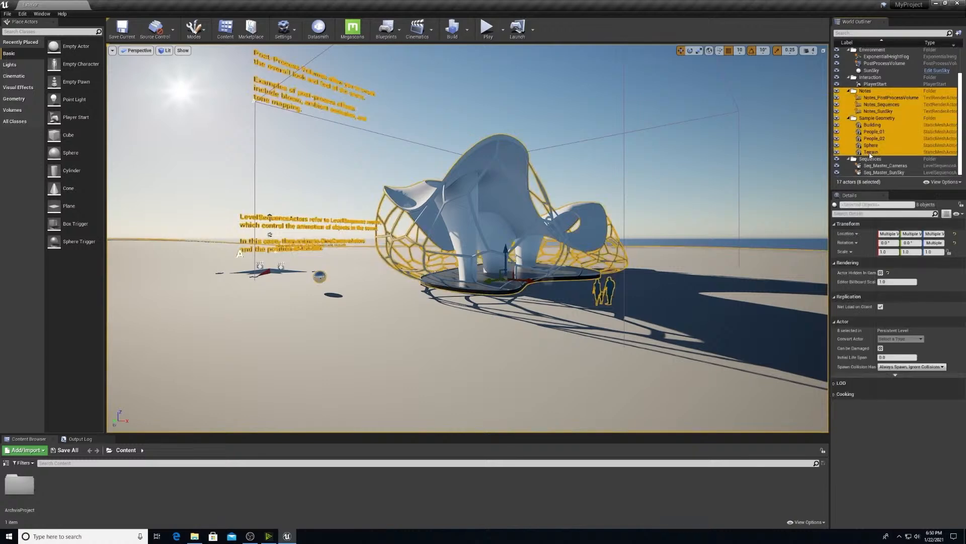
pyautogui.rightClick(871, 114)
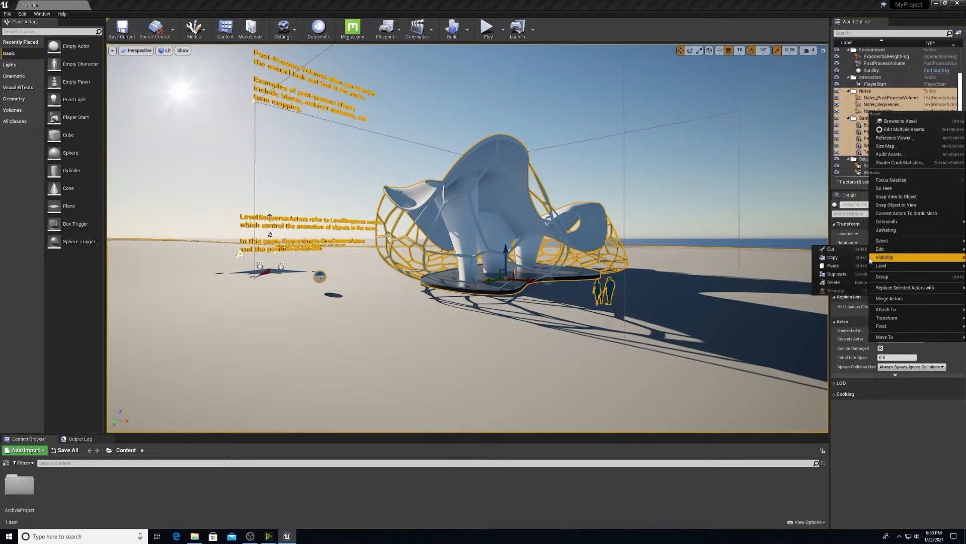
pyautogui.click(836, 282)
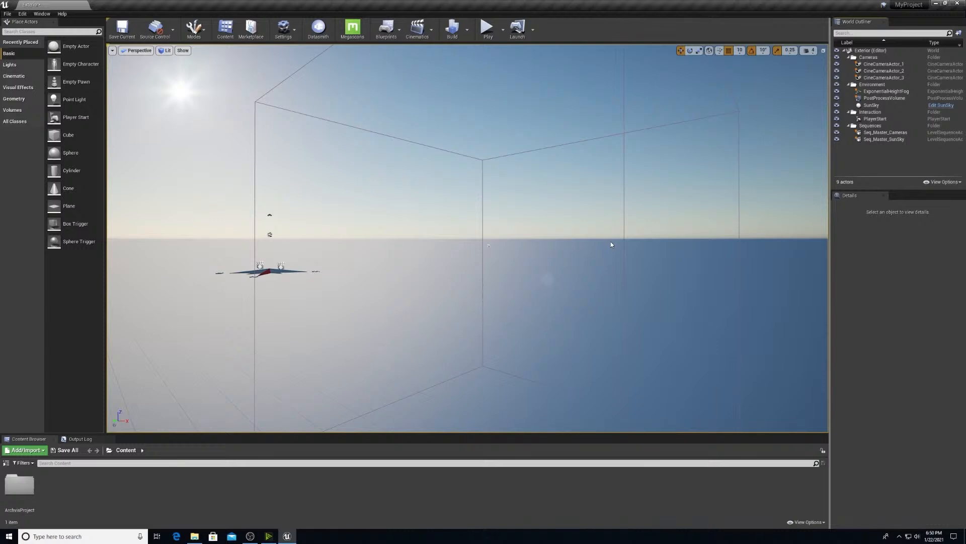
# Step: Start a Datasmith import and open the Twinmotion file WebinarProject02 from the 04_TMUE\200105_WebinarProject folder
pyautogui.click(319, 34)
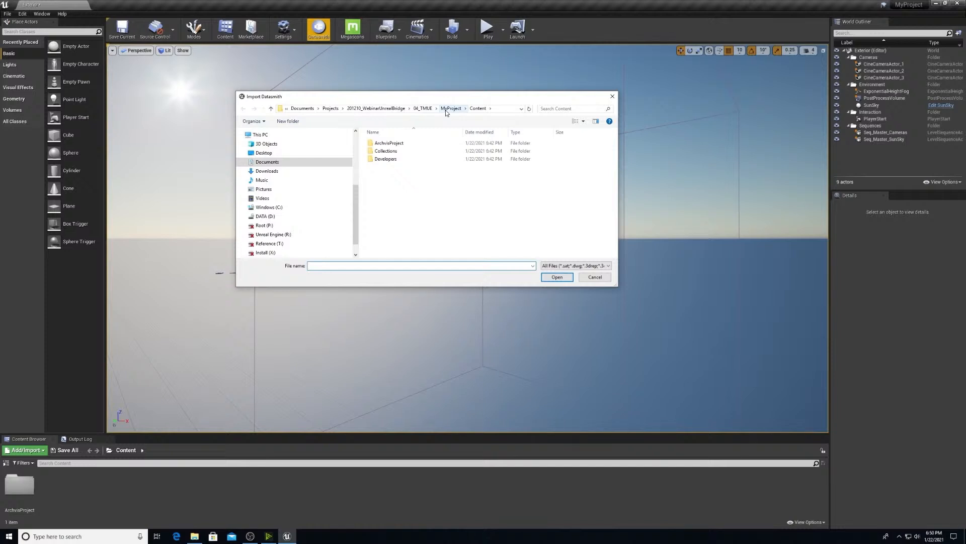
pyautogui.click(423, 108)
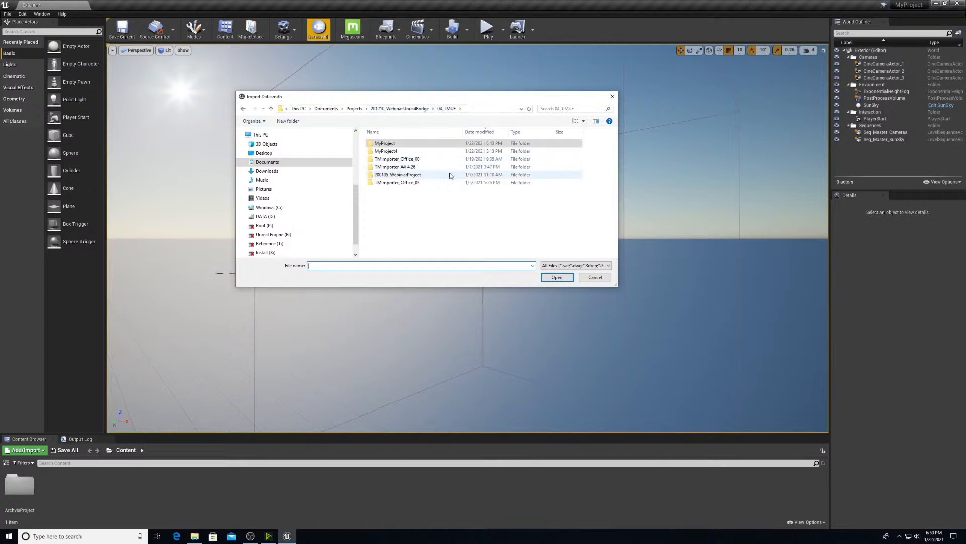
pyautogui.click(424, 177)
pyautogui.doubleClick(413, 177)
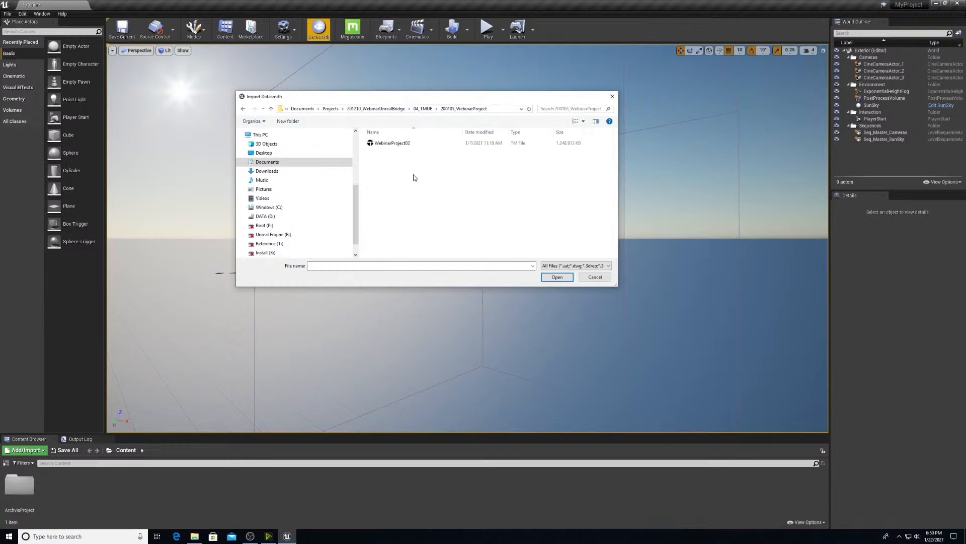
pyautogui.click(515, 146)
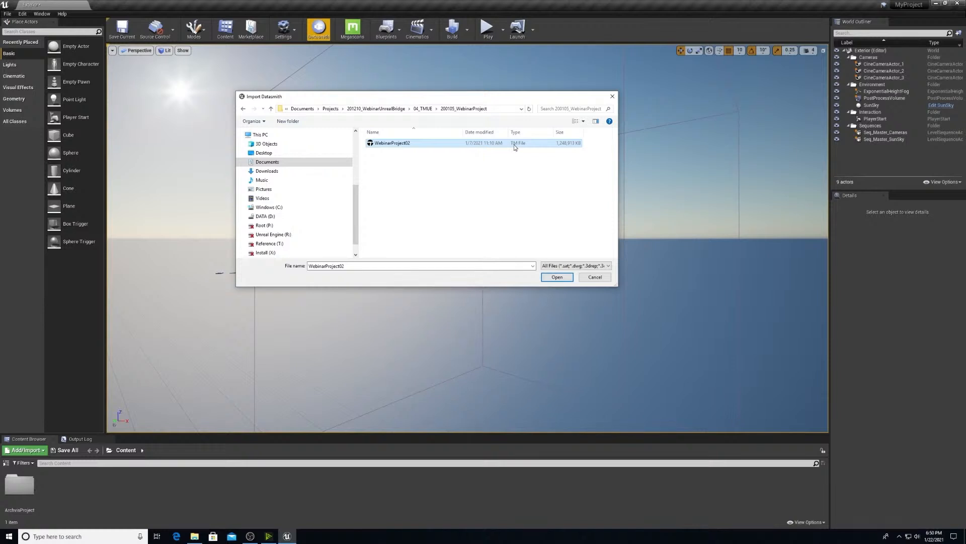
pyautogui.click(554, 277)
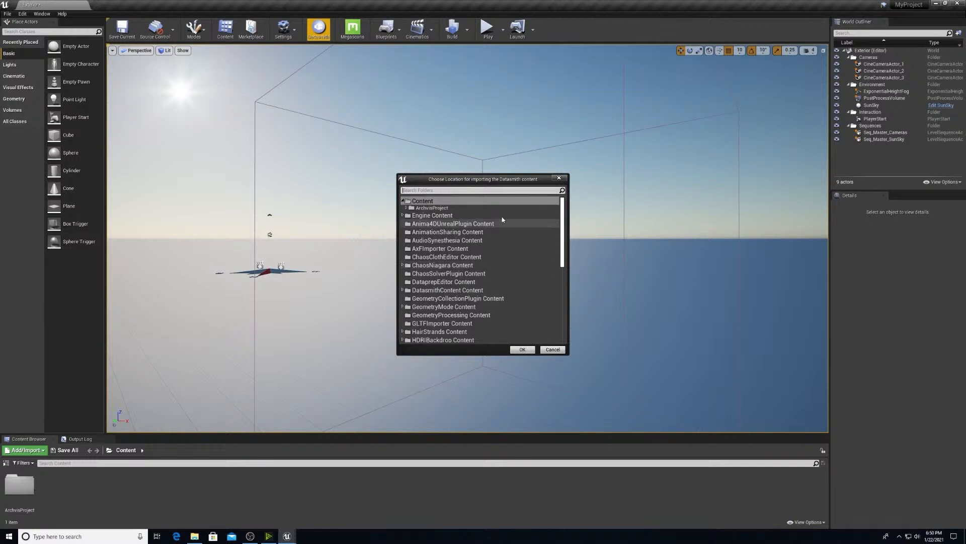
# Step: Import the scene into the Content folder with geometry, materials and textures, lights, cameras and animations, and dismiss the message log
pyautogui.click(521, 349)
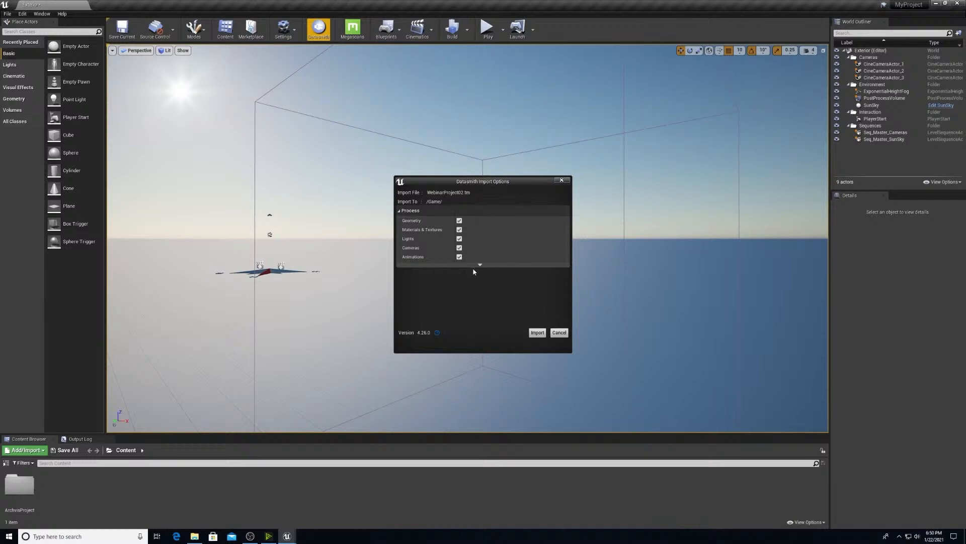
pyautogui.click(537, 332)
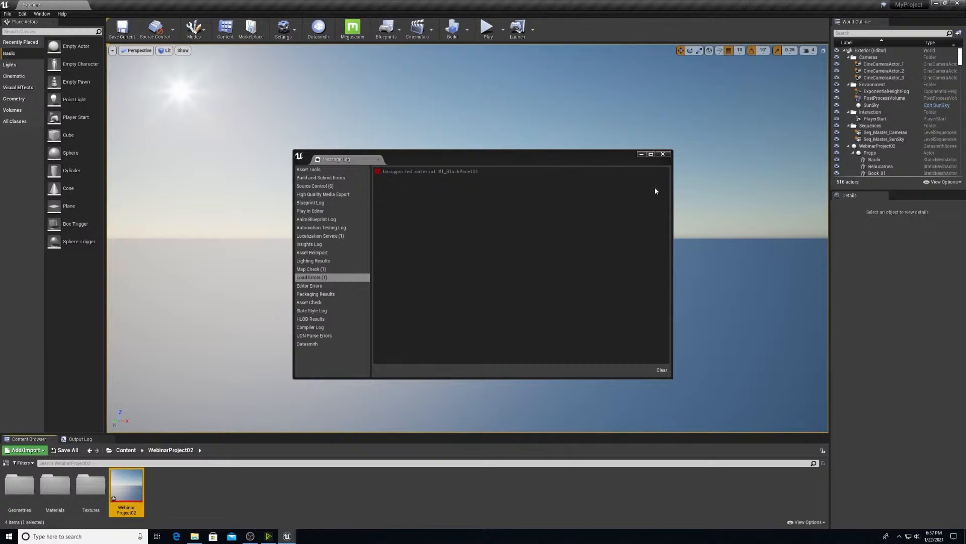
pyautogui.click(663, 155)
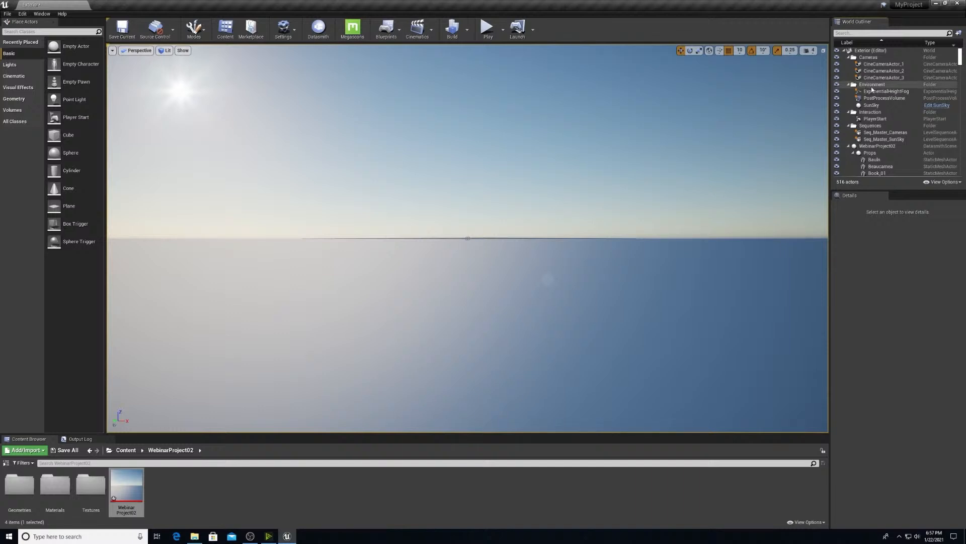
# Step: Select Book_01 under the Props of WebinarProject02 and focus the viewport on it
pyautogui.scroll(-2, 884, 151)
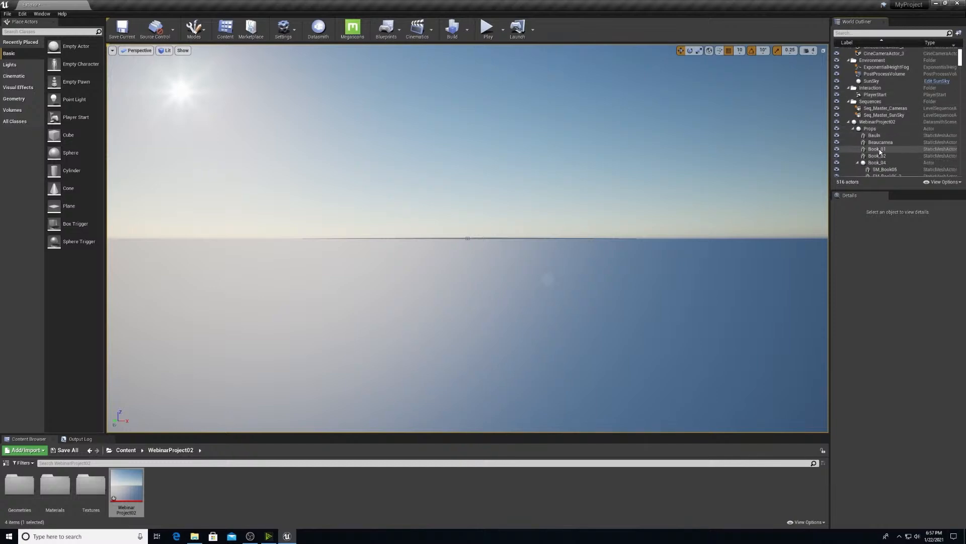
pyautogui.click(879, 149)
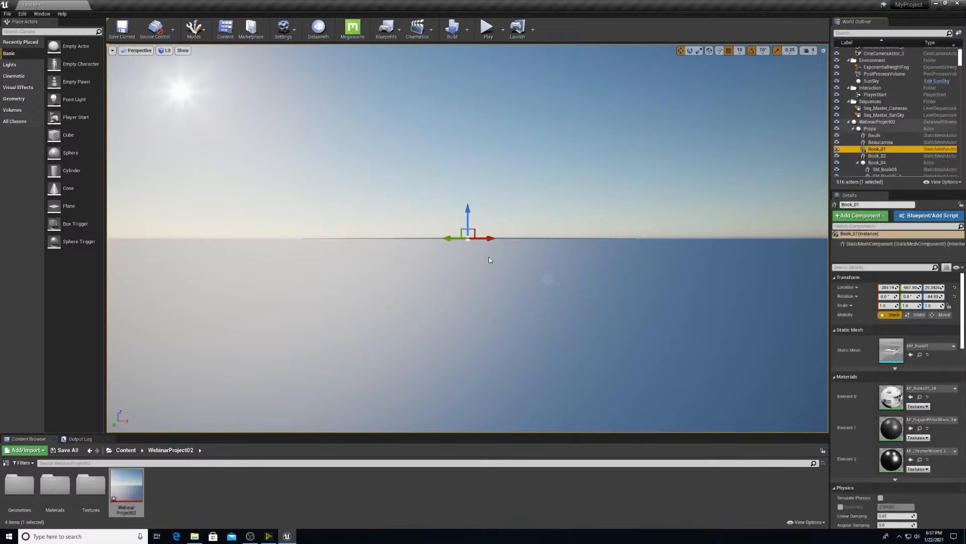
pyautogui.press('f')
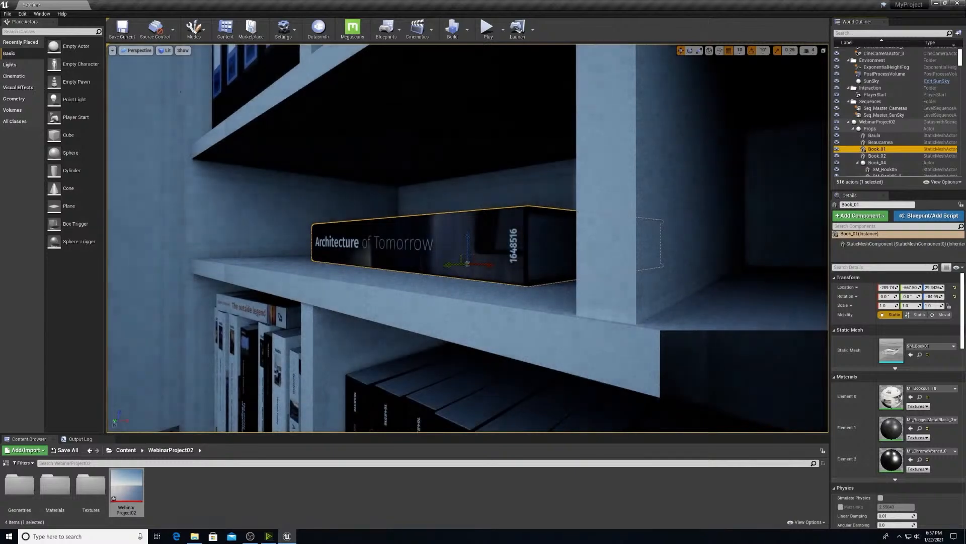
# Step: Examine the imported office interior, from the desks and brick walls to the windows and ceiling ducts
pyautogui.moveTo(518, 270); pyautogui.dragTo(377, 288, button='right')
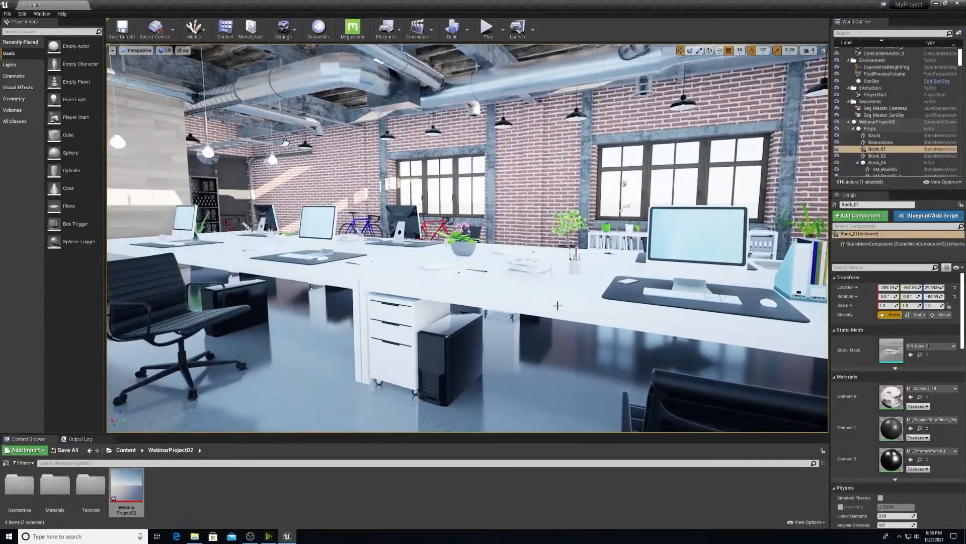
pyautogui.moveTo(557, 305); pyautogui.dragTo(649, 265, button='middle')
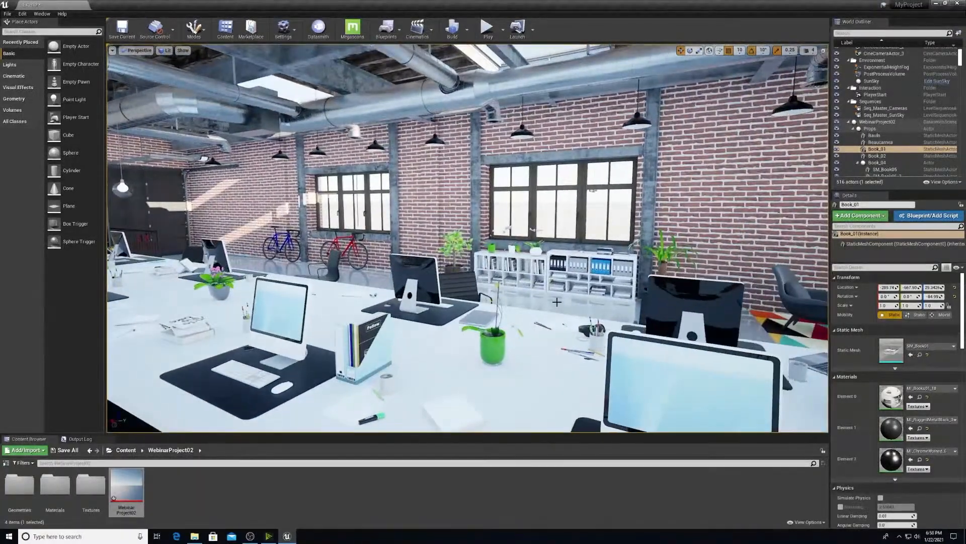
pyautogui.moveTo(649, 257); pyautogui.dragTo(621, 247, button='right')
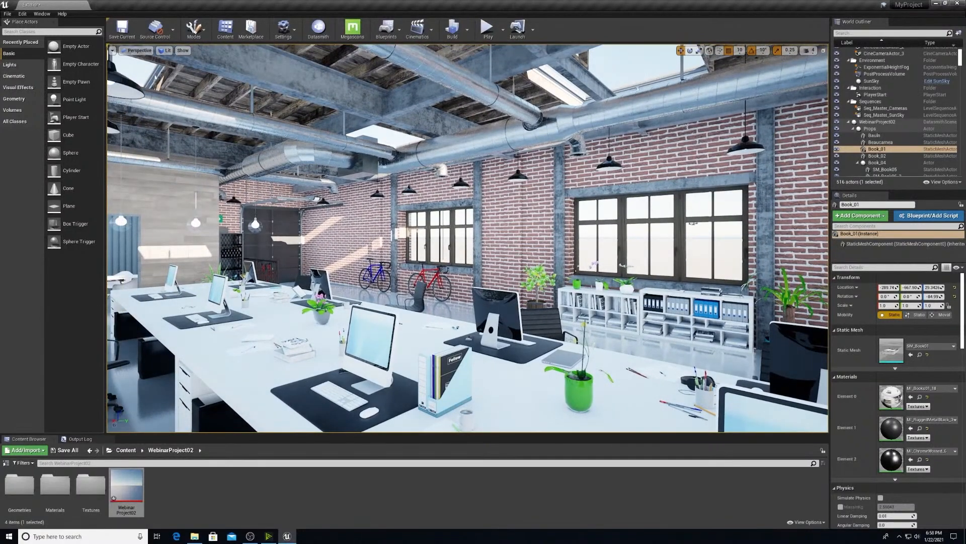
pyautogui.moveTo(621, 246); pyautogui.dragTo(619, 245, button='right')
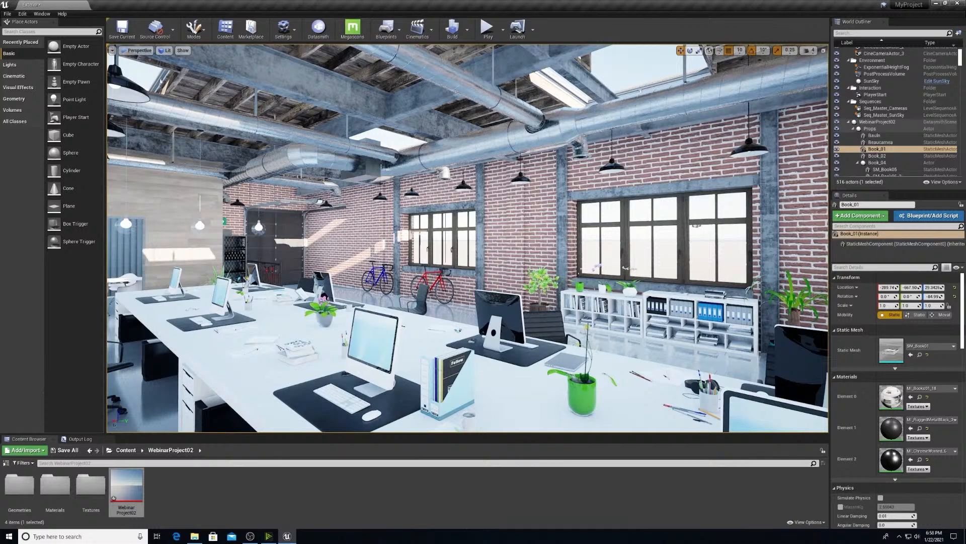
pyautogui.moveTo(619, 244); pyautogui.dragTo(581, 242, button='right')
pyautogui.press('d')
pyautogui.moveTo(539, 308); pyautogui.dragTo(565, 301, button='right')
pyautogui.press('d')
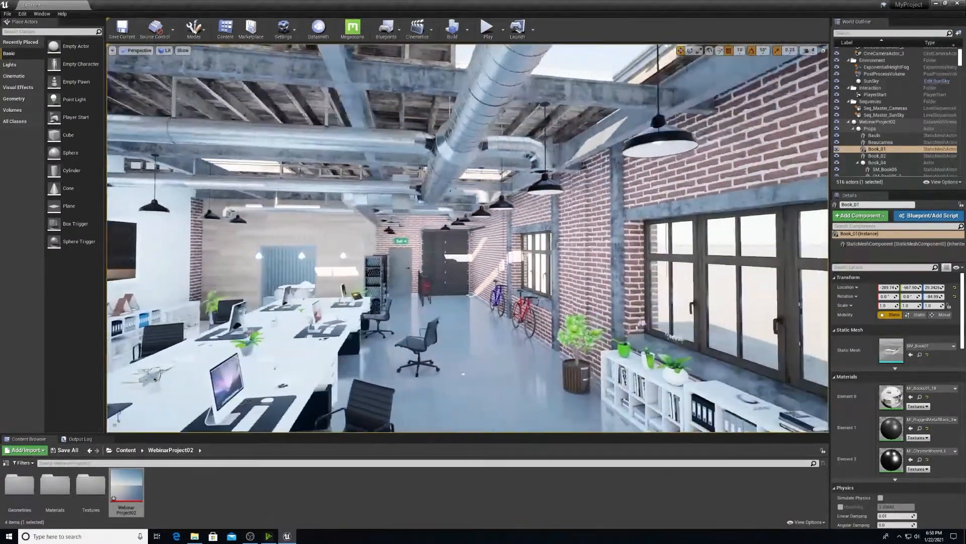
# Step: Check the Windows platform and ray tracing options in the Project Settings, and close the settings window
pyautogui.click(22, 14)
pyautogui.click(38, 130)
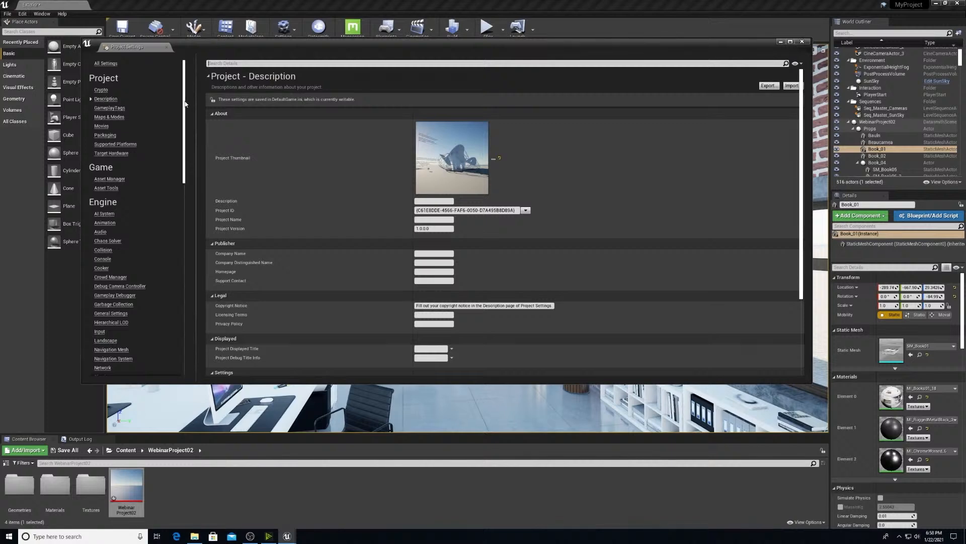
pyautogui.moveTo(184, 105); pyautogui.dragTo(184, 247)
pyautogui.click(103, 280)
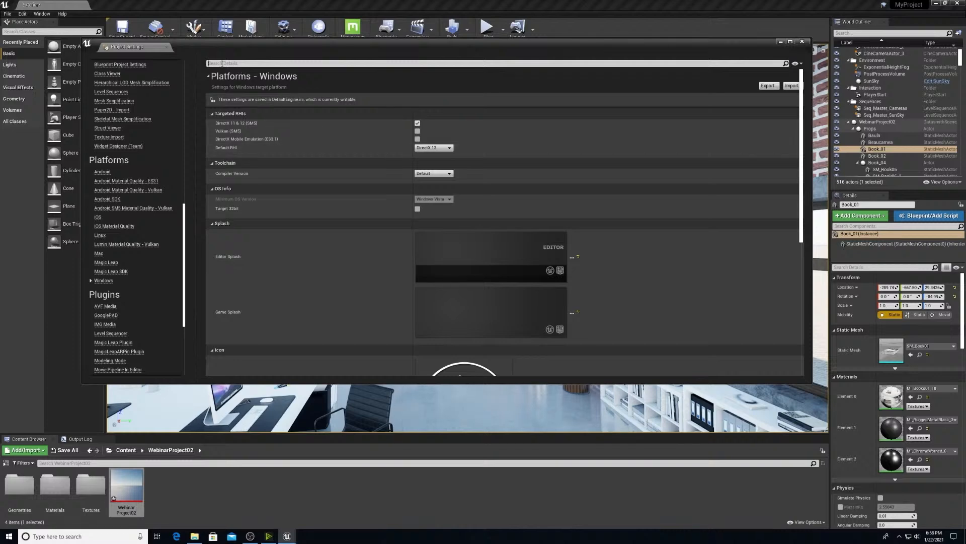
pyautogui.write('ray')
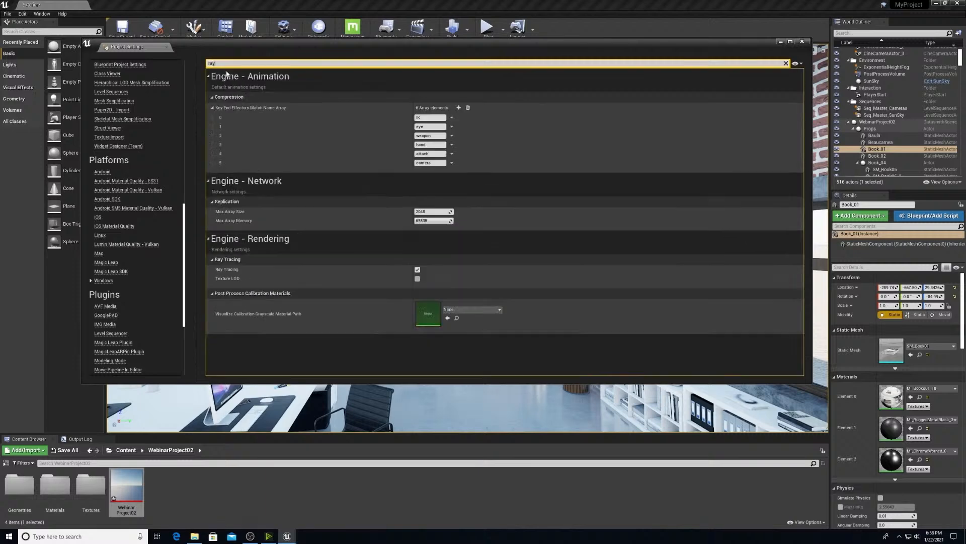
pyautogui.write(' tra')
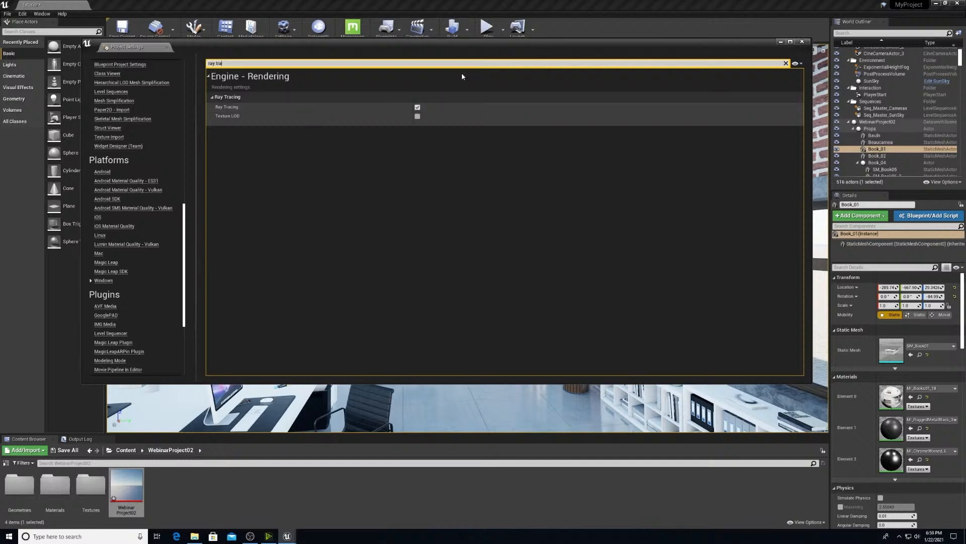
pyautogui.click(803, 42)
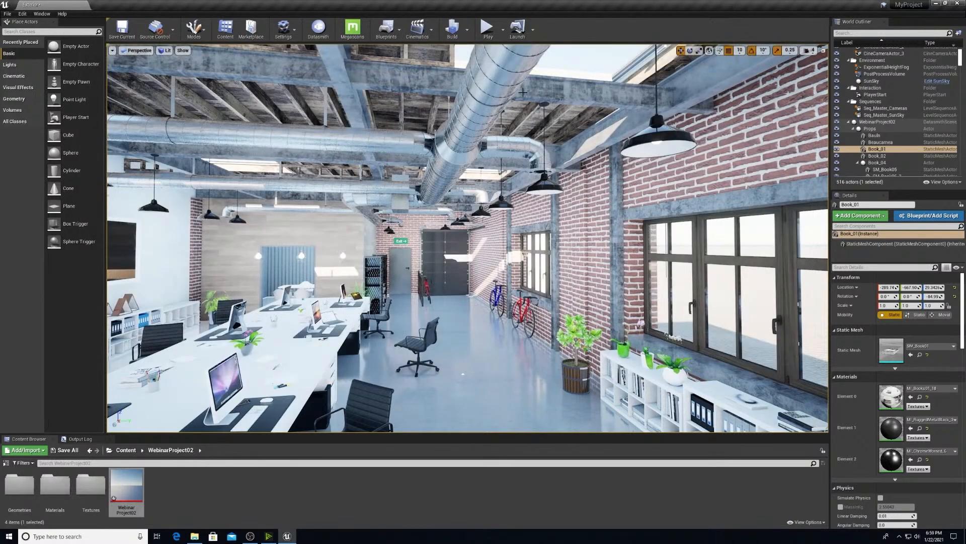
# Step: Preview the scene in the Brush Wireframe view mode and return the viewport to Lit
pyautogui.click(164, 51)
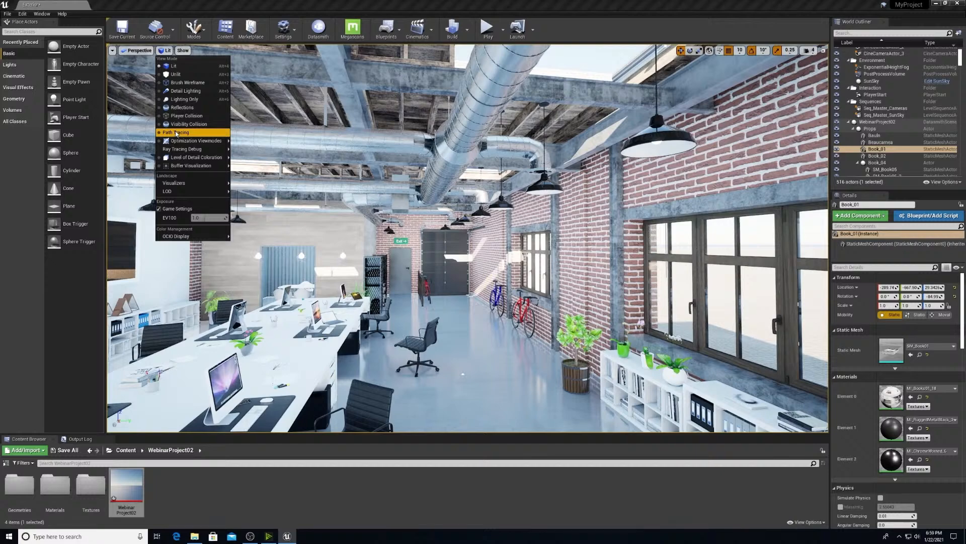
pyautogui.click(184, 82)
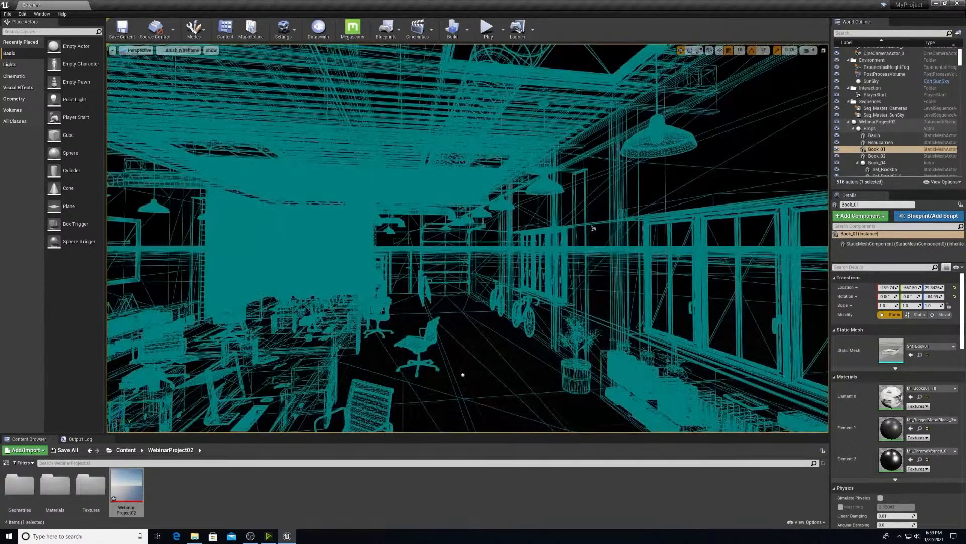
pyautogui.click(181, 51)
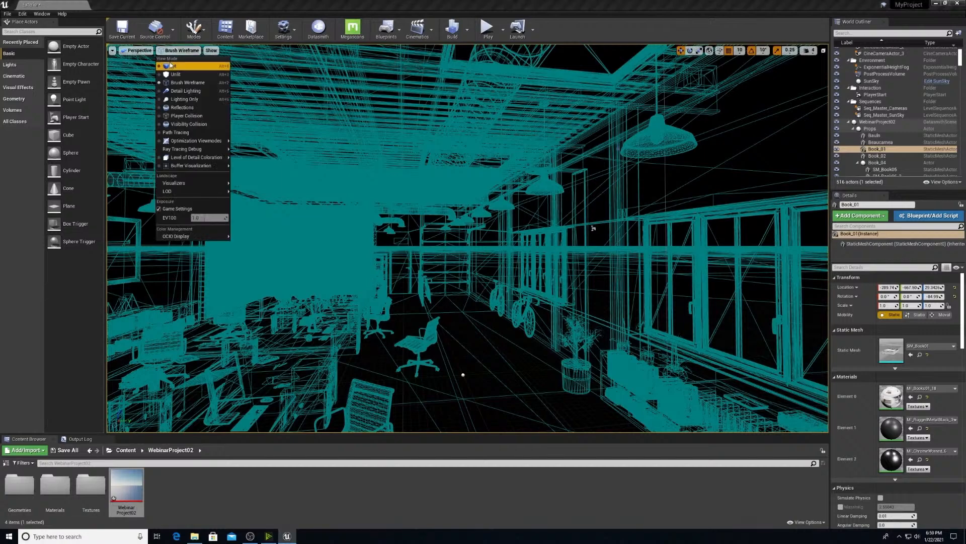
pyautogui.click(174, 66)
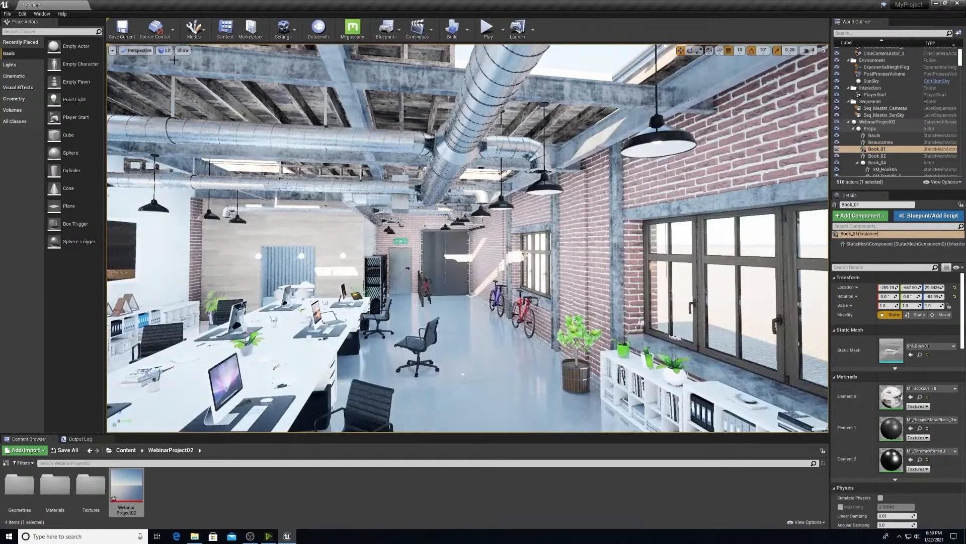
pyautogui.click(183, 52)
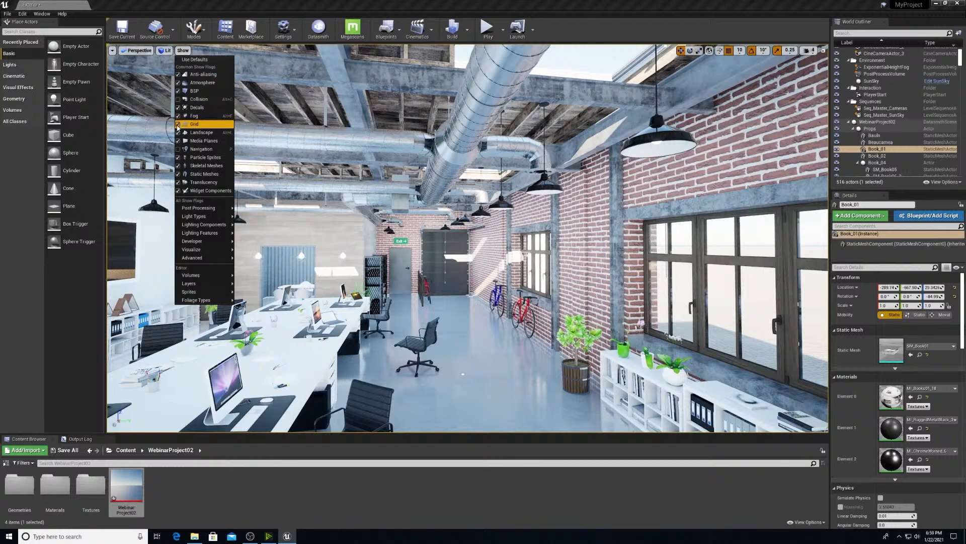
pyautogui.click(158, 53)
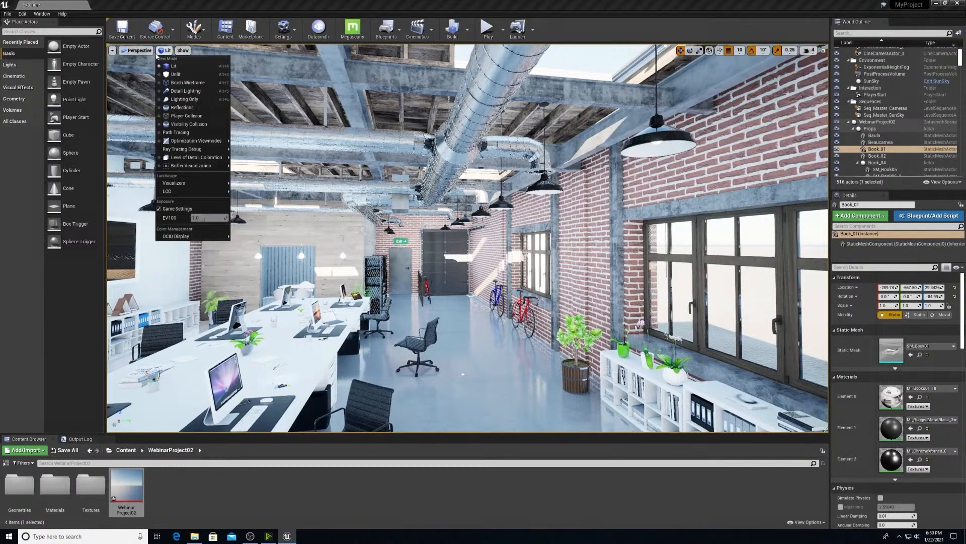
pyautogui.click(183, 50)
pyautogui.click(182, 50)
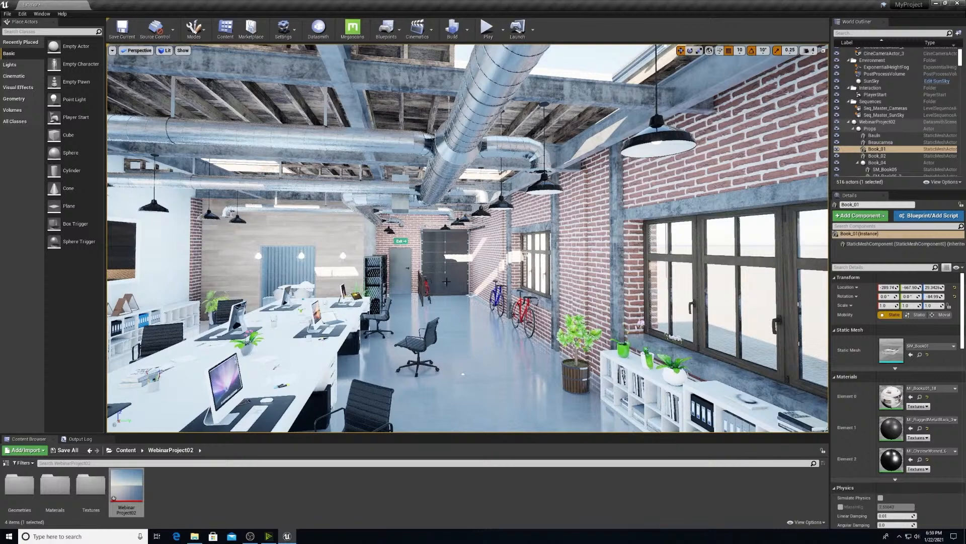
# Step: Frame one view down the office toward the far doors and another facing the desks, saving them as Bookmark 1 and Bookmark 2
pyautogui.moveTo(446, 281); pyautogui.dragTo(460, 309, button='right')
pyautogui.press('d')
pyautogui.press('q')
pyautogui.press('a')
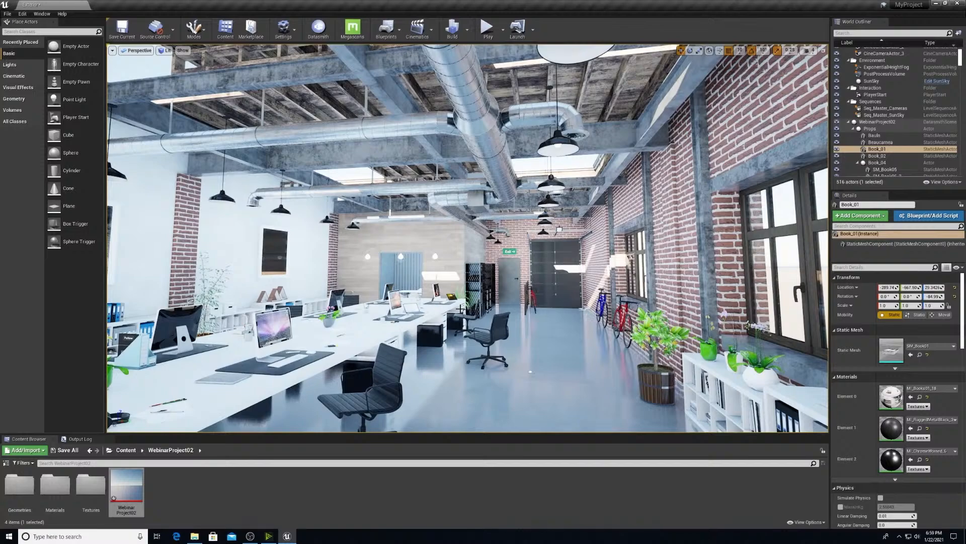
pyautogui.moveTo(460, 309); pyautogui.dragTo(446, 336, button='middle')
pyautogui.moveTo(446, 335); pyautogui.dragTo(427, 339, button='right')
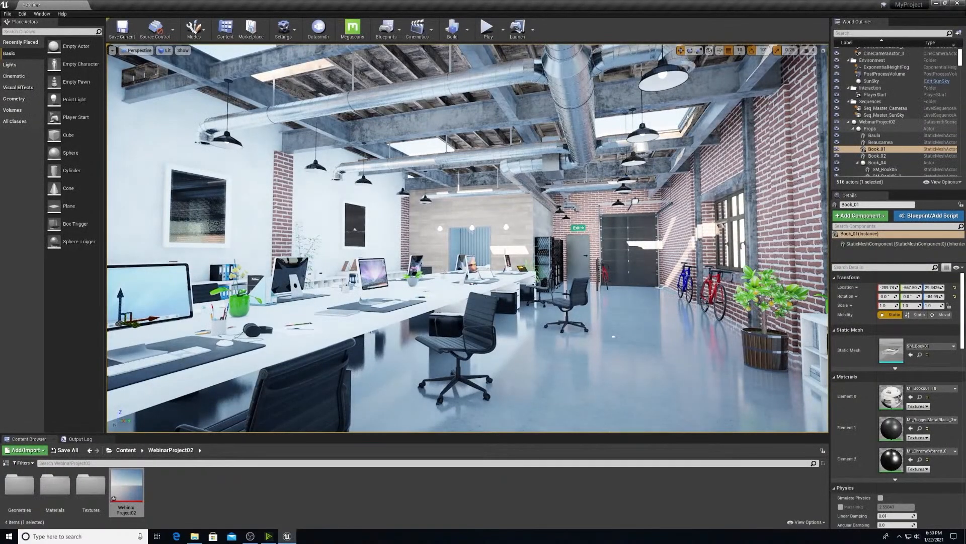
pyautogui.moveTo(626, 296); pyautogui.dragTo(686, 327, button='right')
pyautogui.scroll(-5, 633, 303)
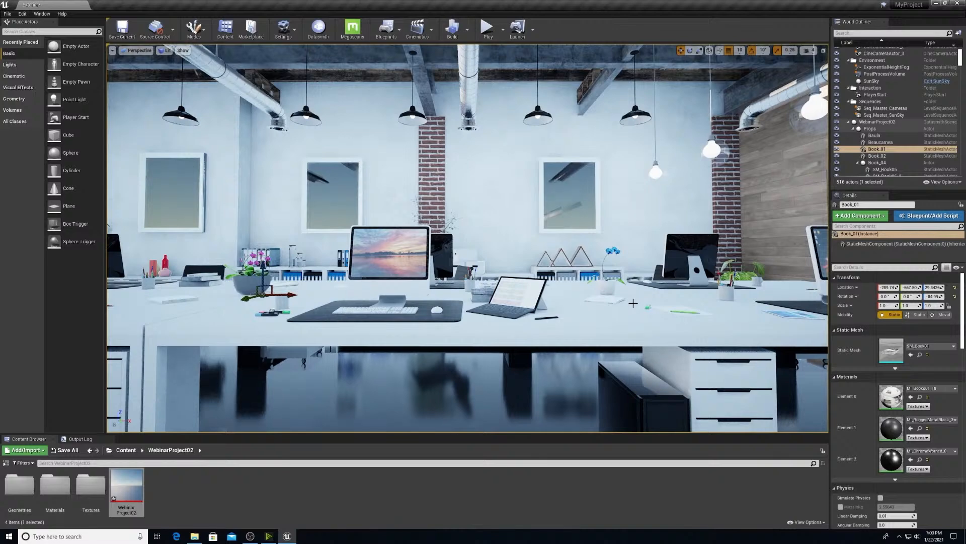
# Step: Switch back and forth between Bookmark 1 and Bookmark 2 to compare the saved views, finishing at Bookmark 1
pyautogui.press('1')
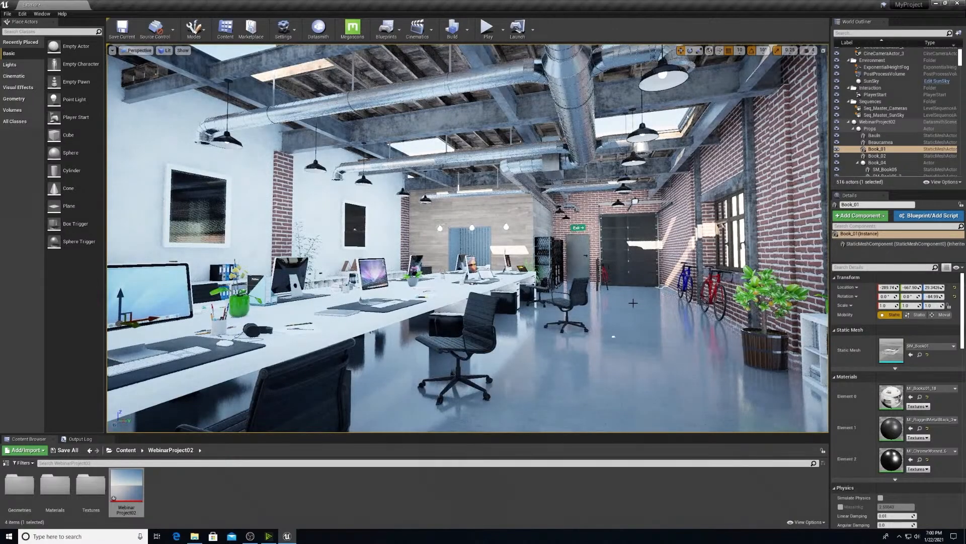
pyautogui.press('2')
pyautogui.press('1')
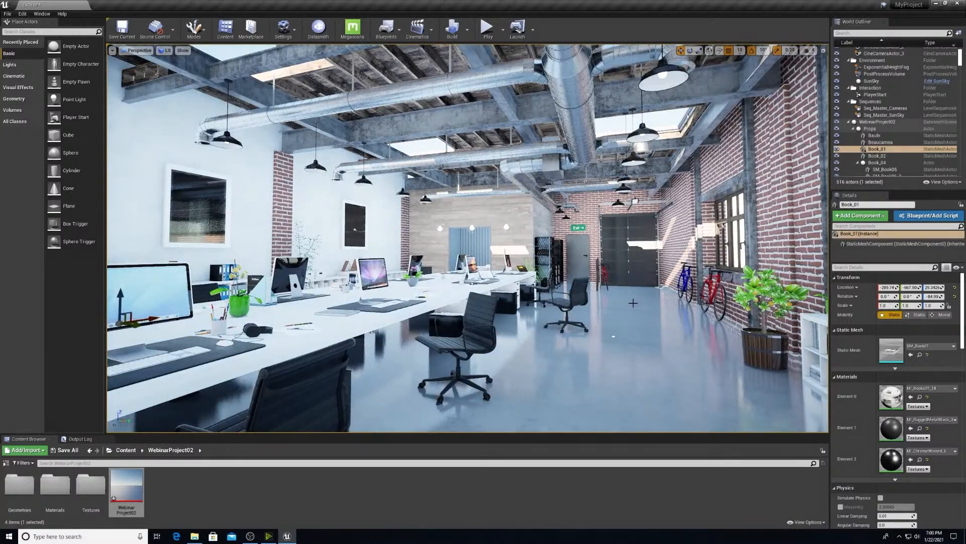
pyautogui.press('2')
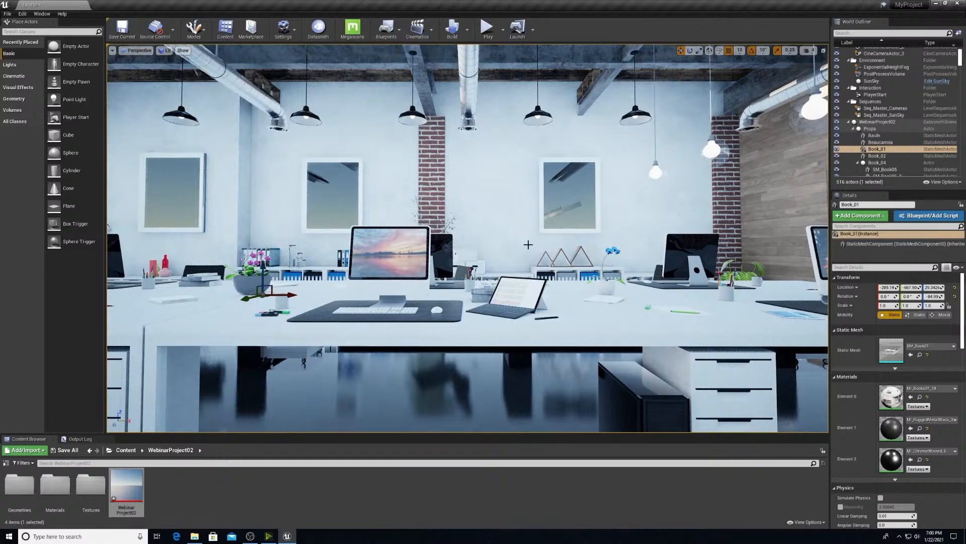
pyautogui.click(113, 51)
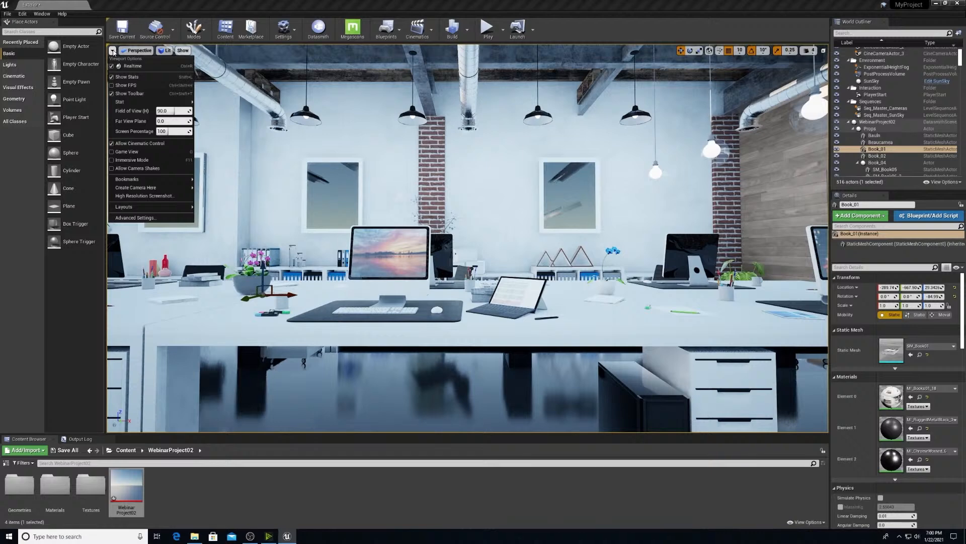
pyautogui.moveTo(166, 179)
pyautogui.moveTo(202, 202)
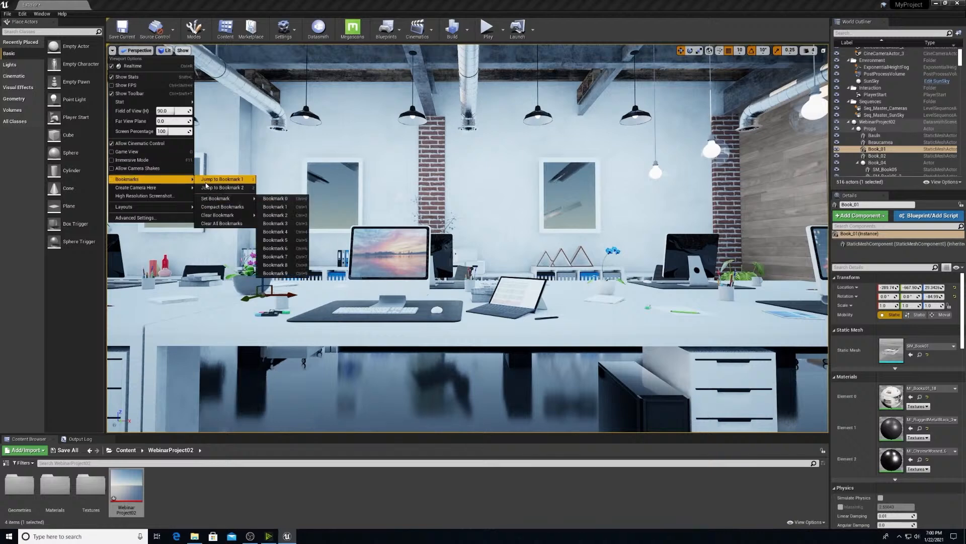
pyautogui.click(222, 179)
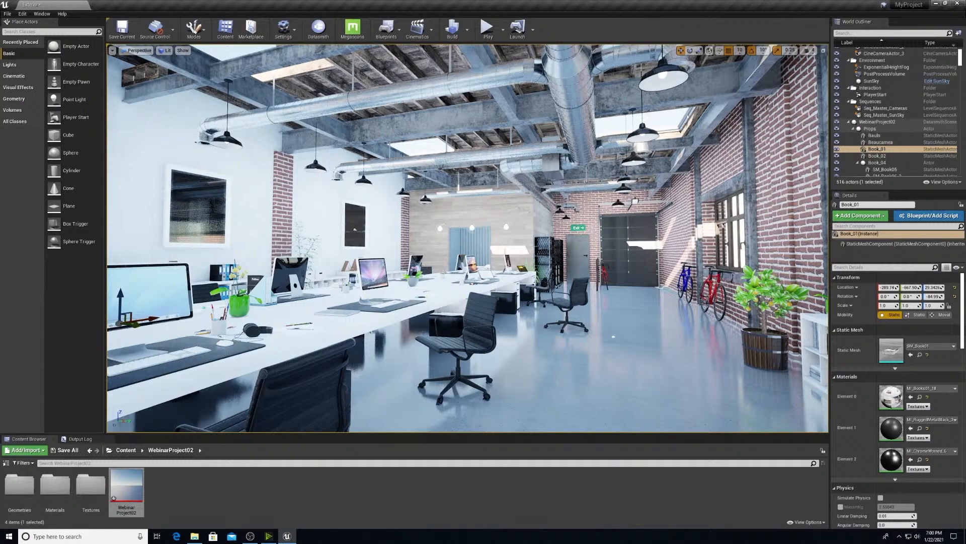
# Step: Place a Rect Light on the open floor in front of the dark door at the far end of the office
pyautogui.click(9, 67)
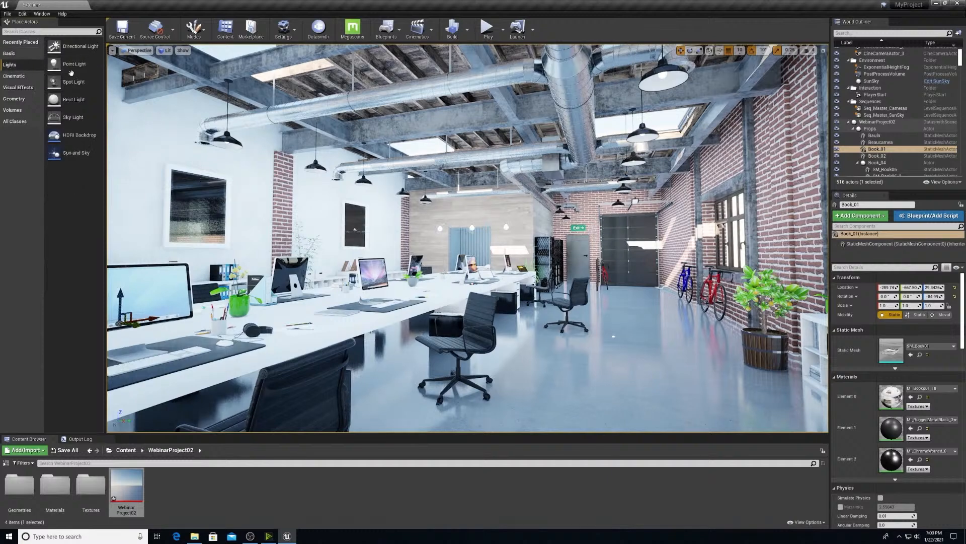
pyautogui.moveTo(390, 133); pyautogui.dragTo(620, 289)
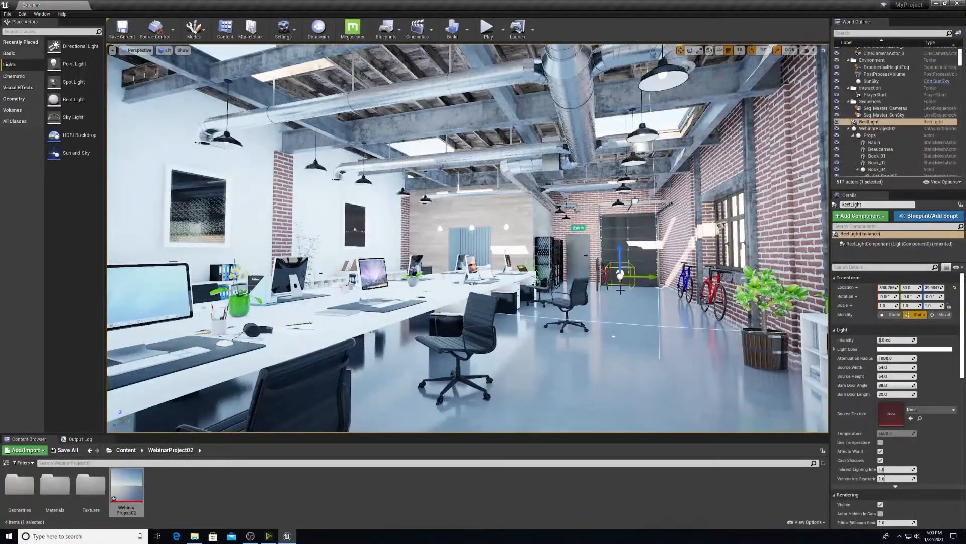
# Step: Rotate the Rect Light in front of the far door to -90° about the vertical axis
pyautogui.moveTo(620, 293); pyautogui.dragTo(652, 300, button='right')
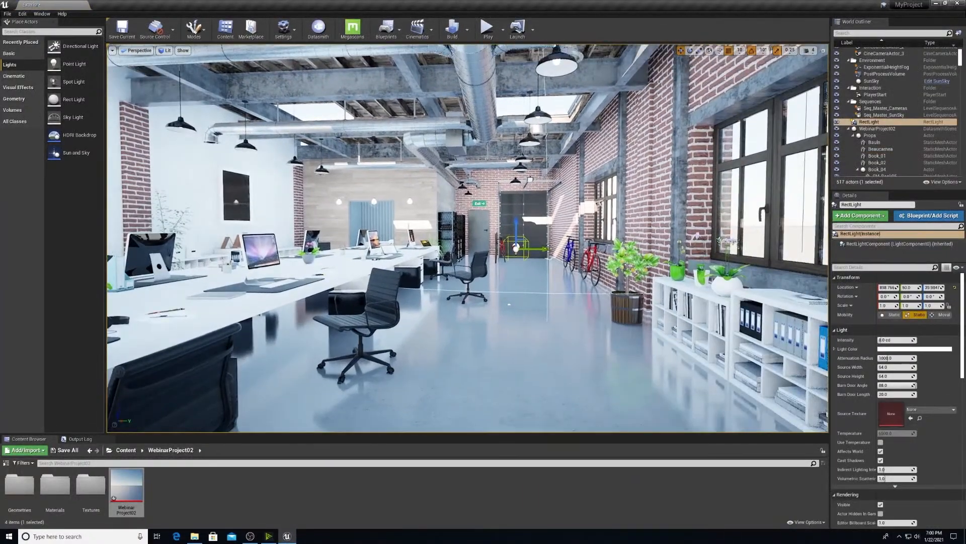
pyautogui.scroll(9, 531, 245)
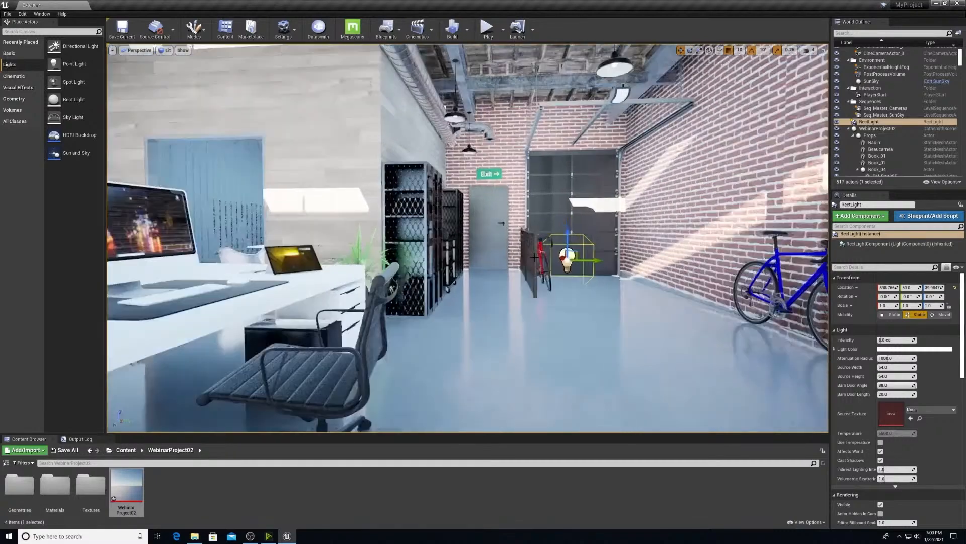
pyautogui.moveTo(534, 257); pyautogui.dragTo(555, 256, button='right')
pyautogui.scroll(5, 553, 267)
pyautogui.moveTo(541, 276); pyautogui.dragTo(553, 276, button='middle')
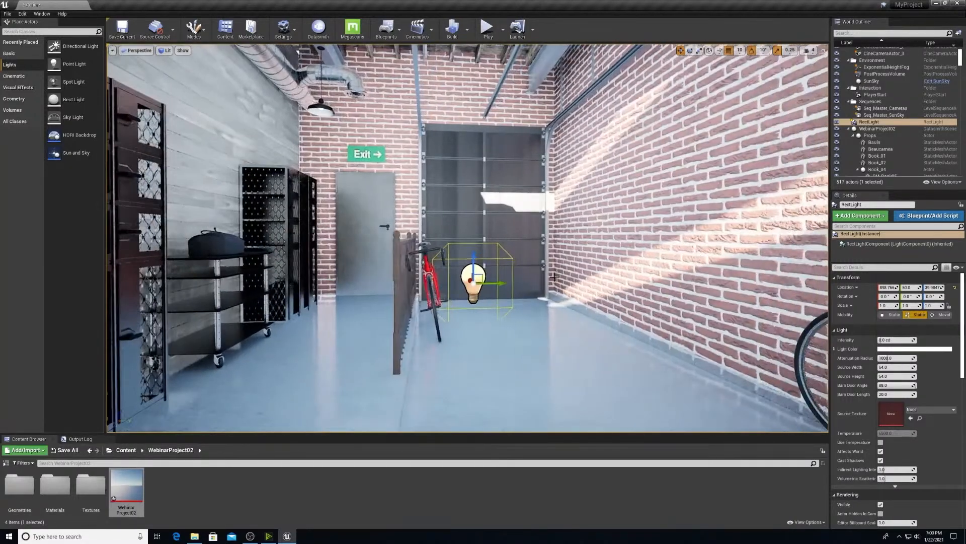
pyautogui.press('e')
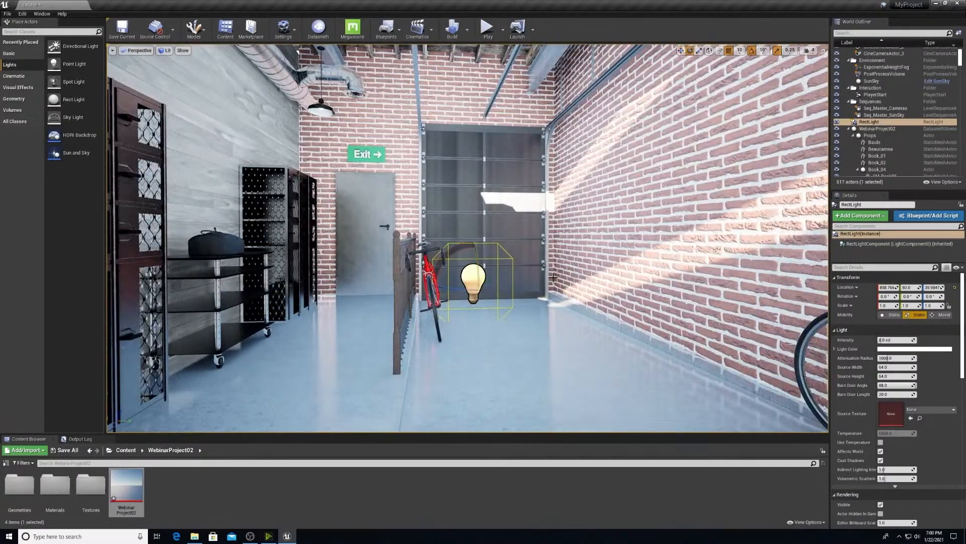
pyautogui.press('w')
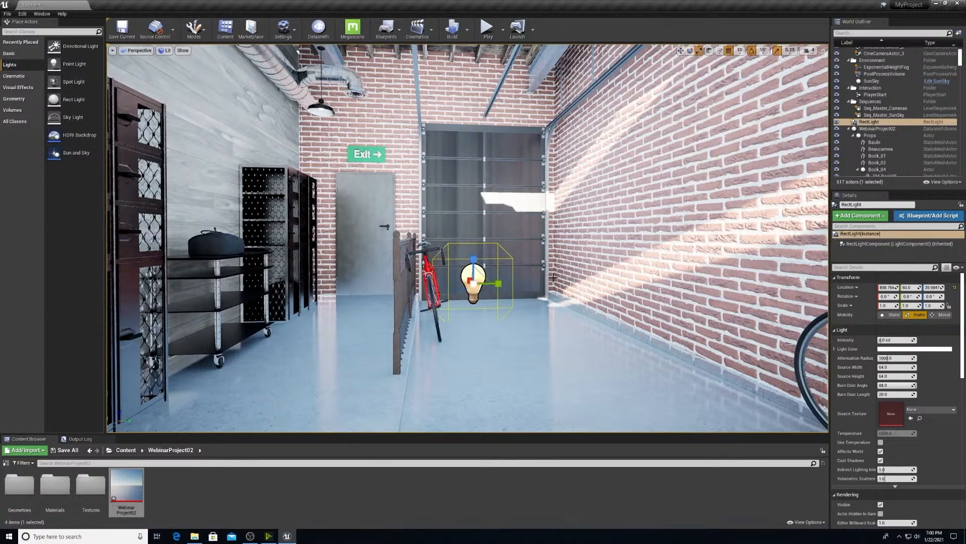
pyautogui.press('w')
pyautogui.press('e')
pyautogui.press('r')
pyautogui.press('e')
pyautogui.moveTo(454, 290); pyautogui.dragTo(416, 293)
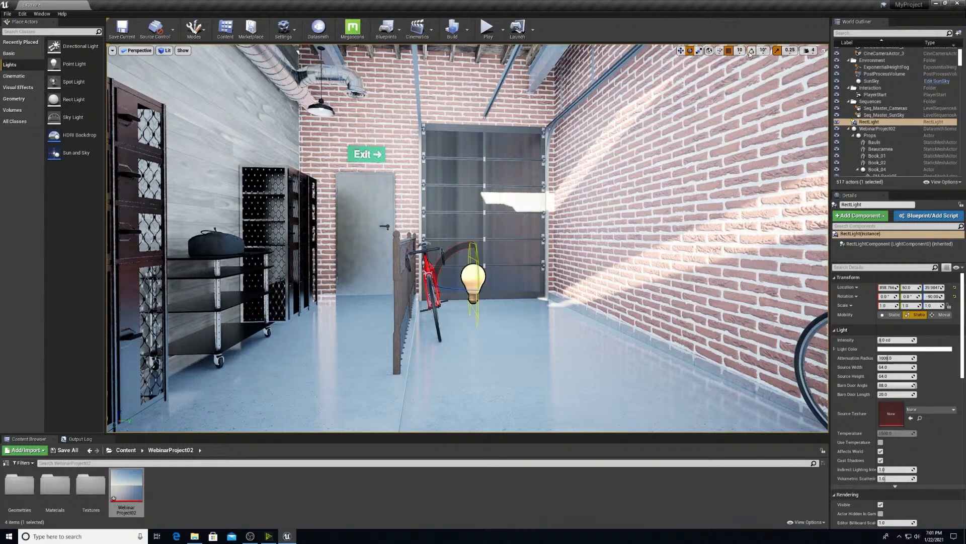
# Step: Look over the rotation snapping option and its list of available snap angles
pyautogui.click(750, 52)
pyautogui.click(763, 51)
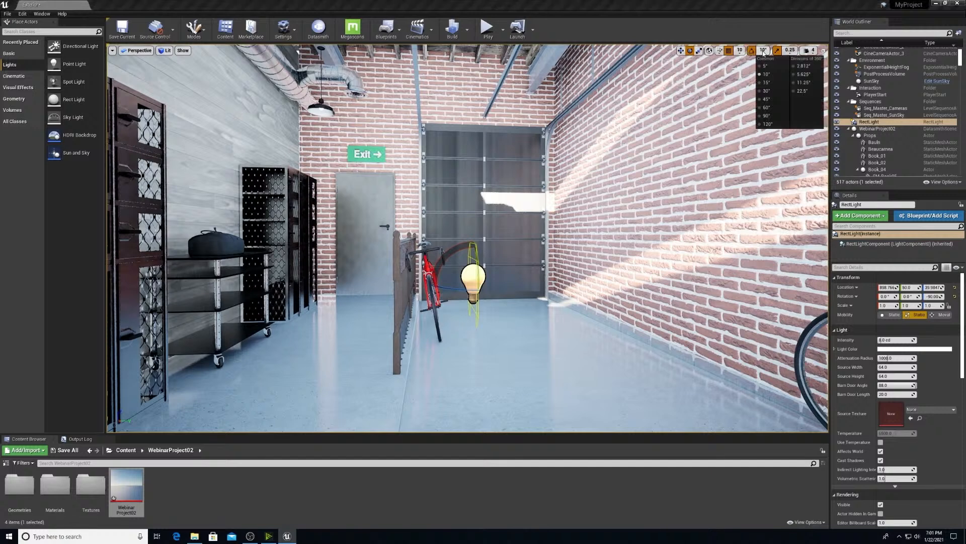
pyautogui.click(763, 53)
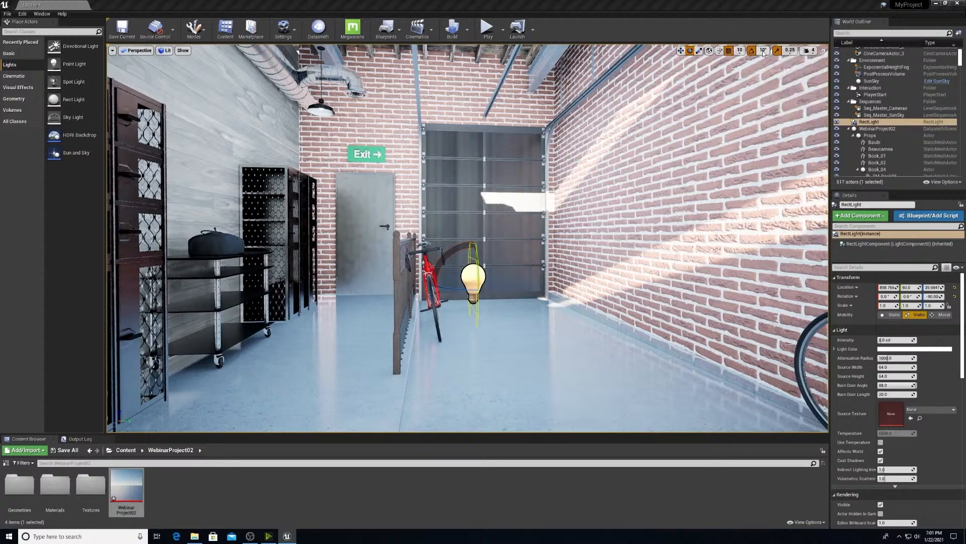
pyautogui.click(763, 53)
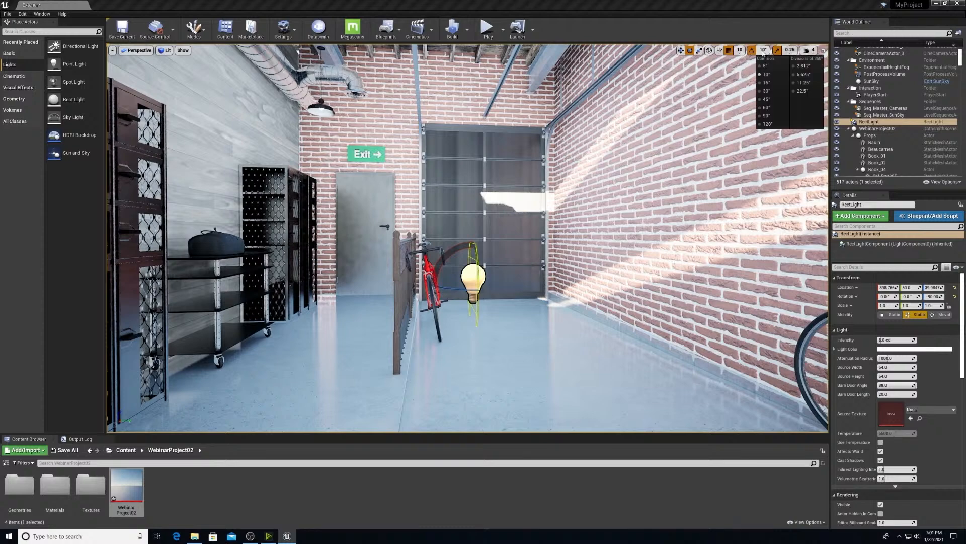
# Step: Move the Rect Light low across the floor to in front of the red bicycle, at about X 318
pyautogui.moveTo(571, 215); pyautogui.dragTo(587, 228, button='right')
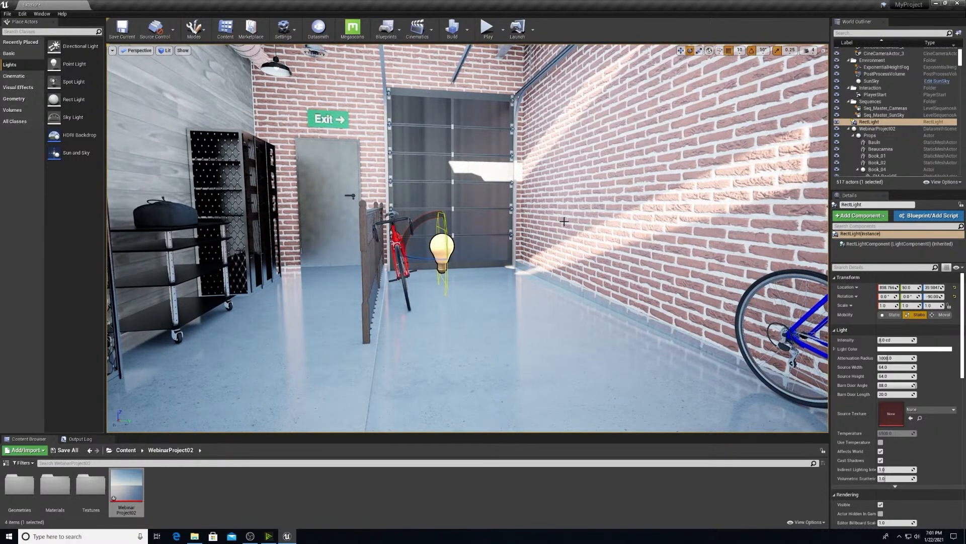
pyautogui.moveTo(497, 244); pyautogui.dragTo(488, 244, button='right')
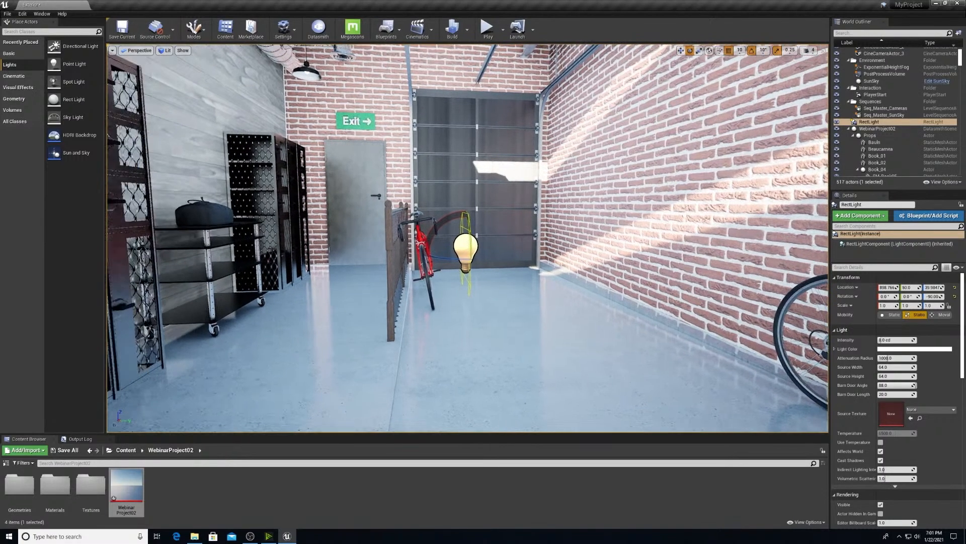
pyautogui.press('w')
pyautogui.moveTo(475, 260); pyautogui.dragTo(612, 373)
pyautogui.moveTo(542, 354); pyautogui.dragTo(518, 335, button='right')
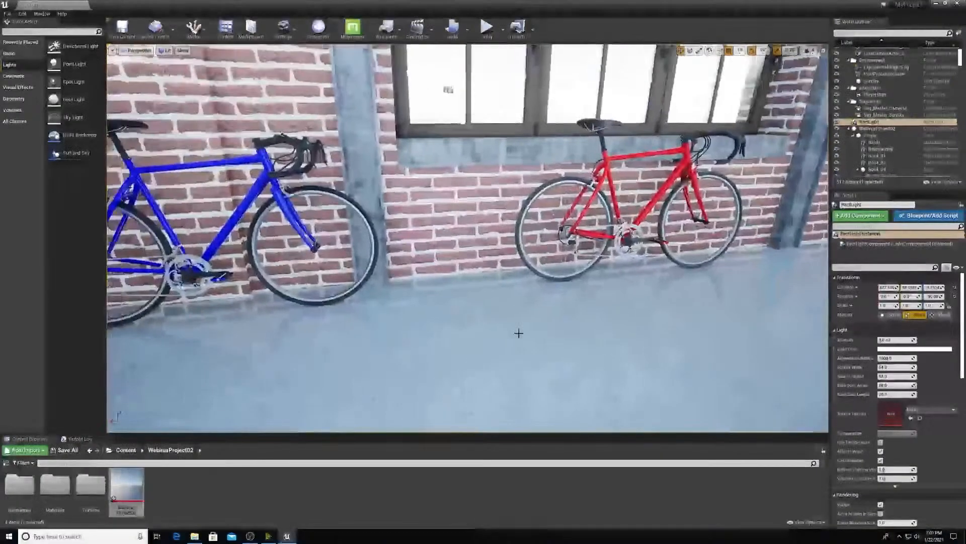
pyautogui.scroll(-5, 518, 334)
pyautogui.moveTo(248, 343); pyautogui.dragTo(568, 276)
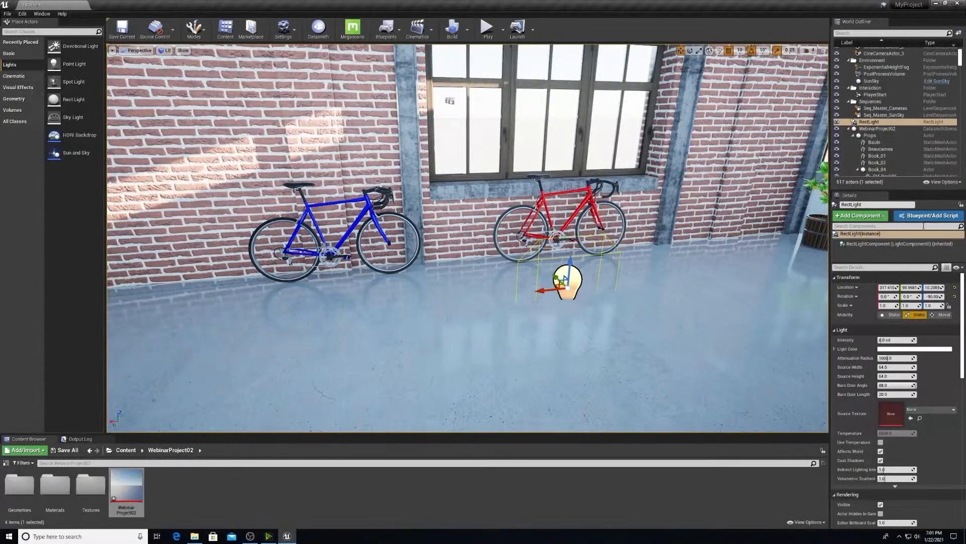
# Step: Set the Rect Light's intensity to 1000 cd
pyautogui.click(893, 340)
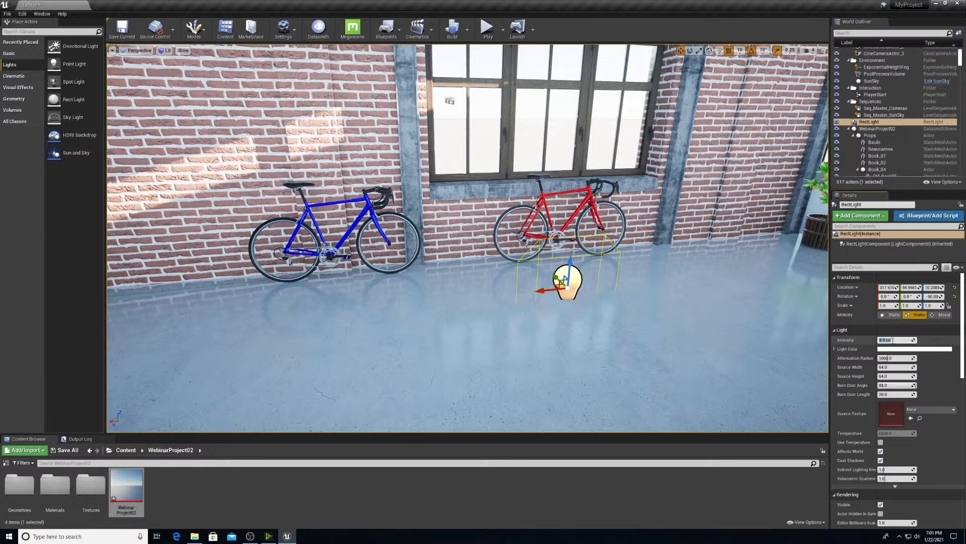
pyautogui.write('1000')
pyautogui.press('Return')
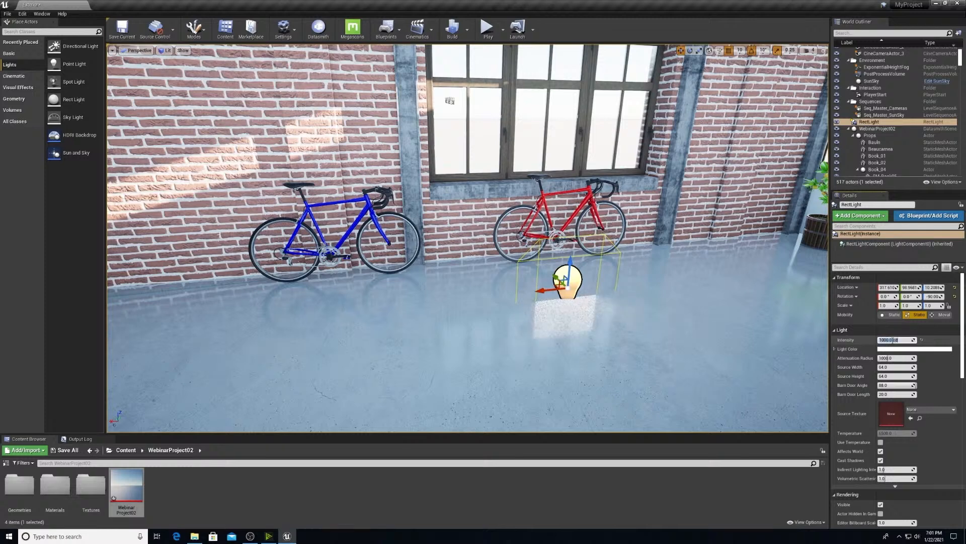
# Step: Try rotating the Rect Light in front of the red bicycle, and undo that rotation
pyautogui.moveTo(642, 298); pyautogui.dragTo(578, 301, button='right')
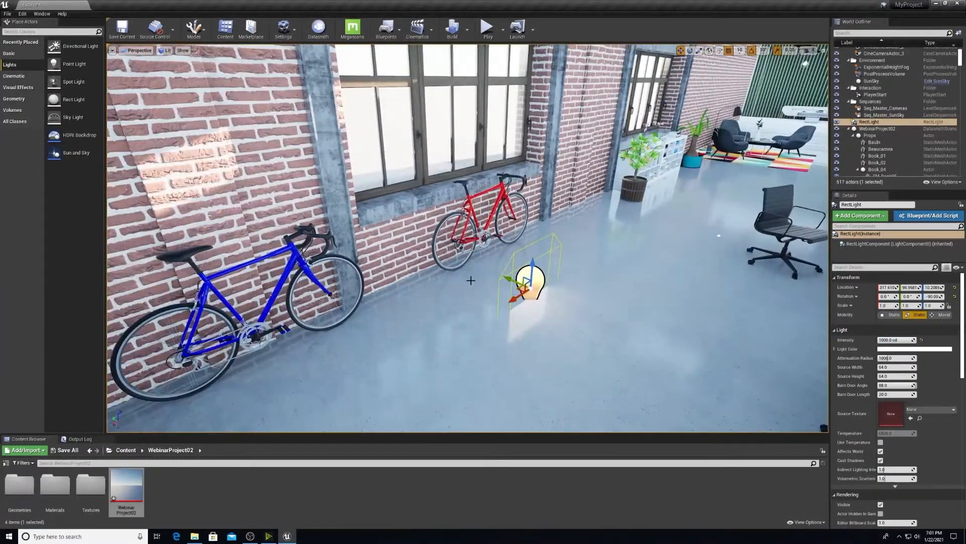
pyautogui.press('e')
pyautogui.moveTo(506, 302); pyautogui.dragTo(527, 312)
pyautogui.hotkey('ctrl', 'z')
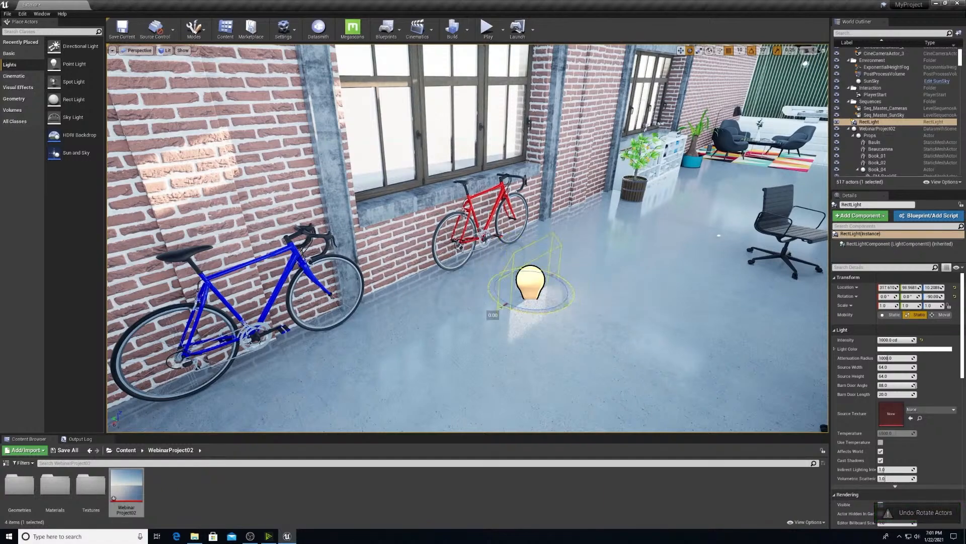
# Step: Raise the Rect Light to about Z 190 and shift it against the window above the red bicycle
pyautogui.moveTo(527, 312); pyautogui.dragTo(525, 303, button='right')
pyautogui.press('w')
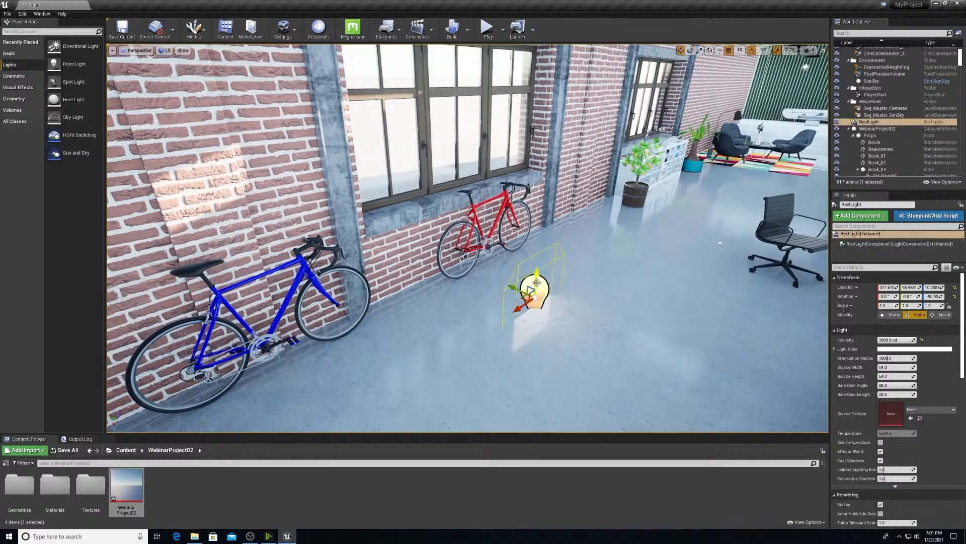
pyautogui.moveTo(537, 277); pyautogui.dragTo(481, 110)
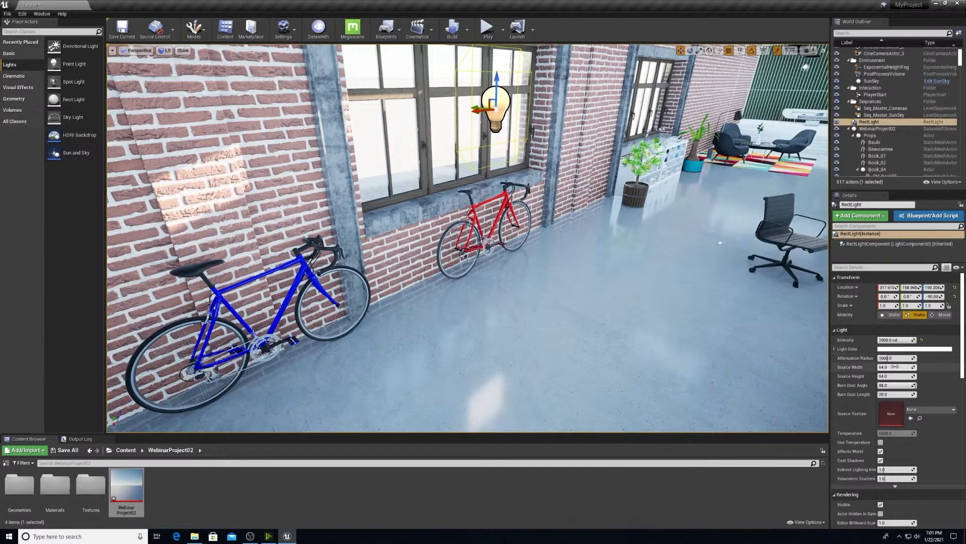
# Step: Set the Rect Light's source width to 250 and source height to 150
pyautogui.click(902, 366)
pyautogui.write('25')
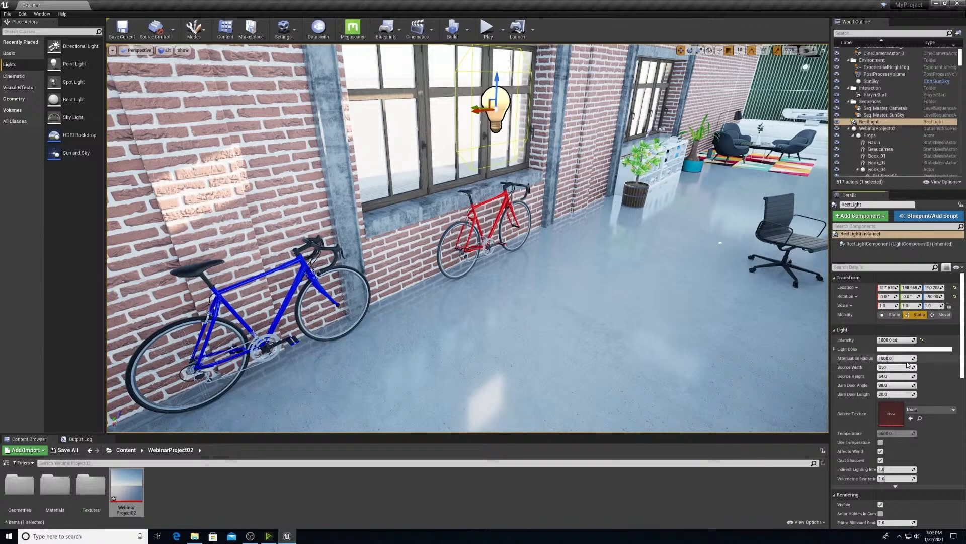
pyautogui.write('0')
pyautogui.click(890, 375)
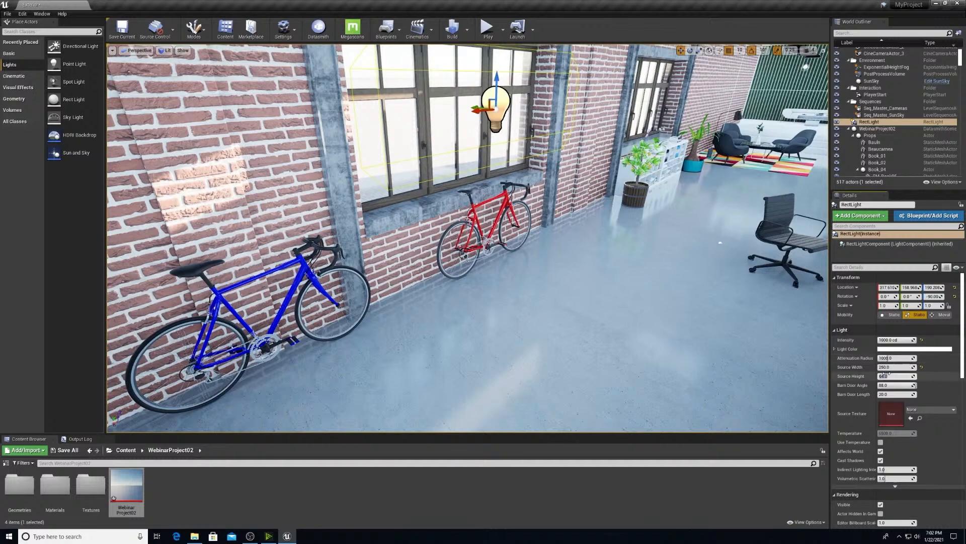
pyautogui.write('150')
pyautogui.press('Return')
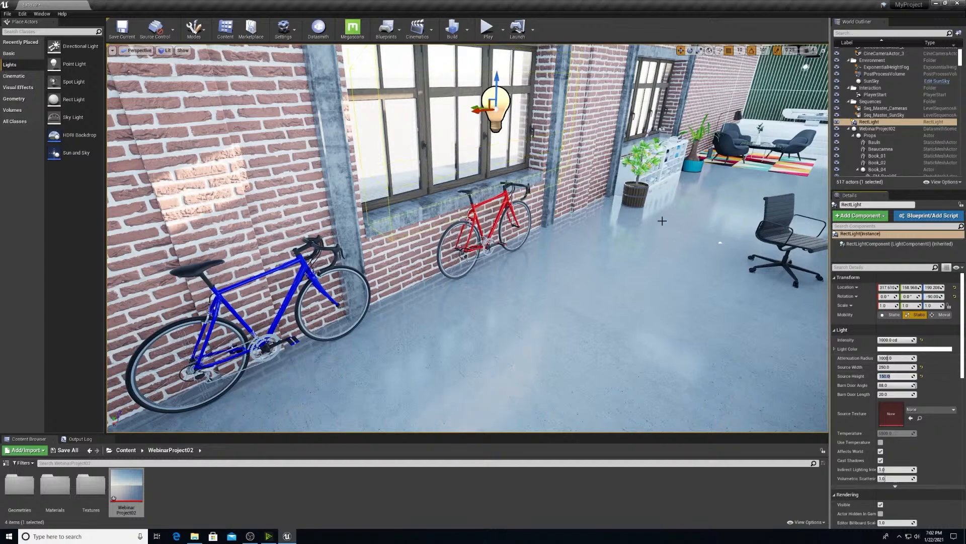
# Step: Align the Rect Light with the window opening by shifting it to about X 308, Y 209
pyautogui.moveTo(653, 217); pyautogui.dragTo(635, 207, button='right')
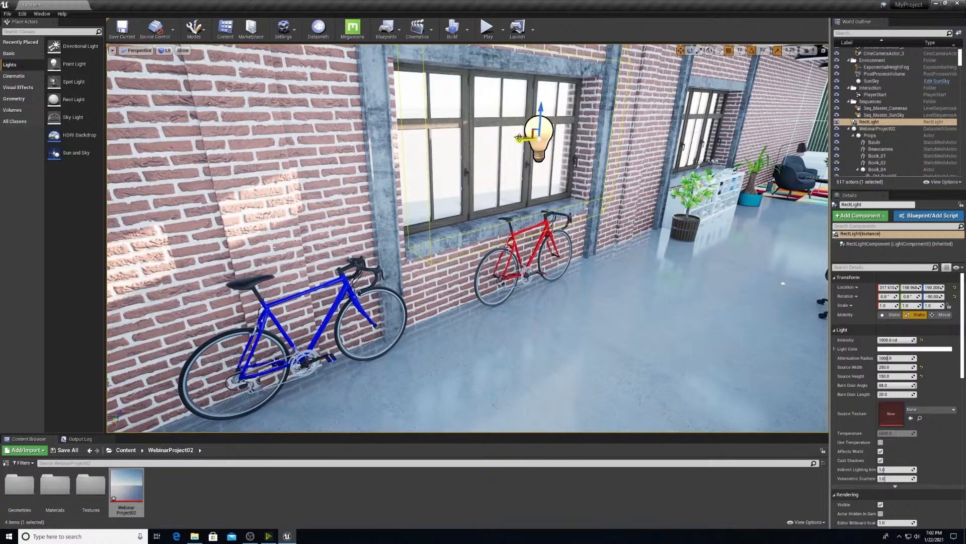
pyautogui.moveTo(519, 137); pyautogui.dragTo(494, 140)
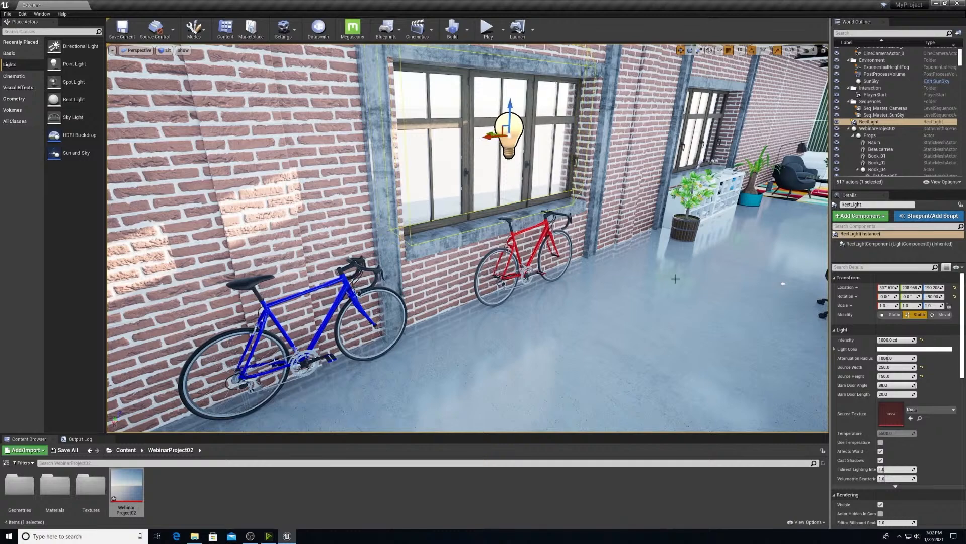
# Step: Check the Rect Light's fit over the window and set its mobility to Movable
pyautogui.moveTo(676, 279); pyautogui.dragTo(661, 256, button='right')
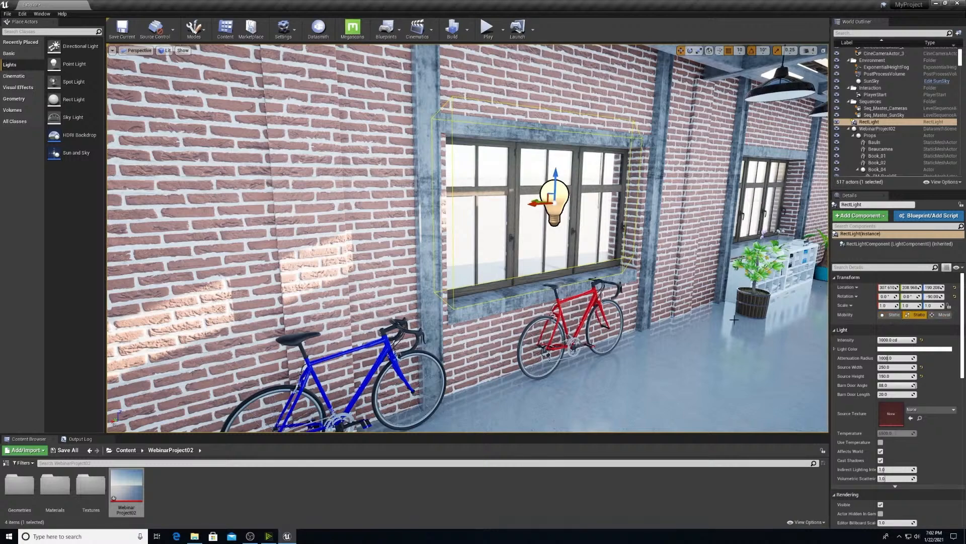
pyautogui.moveTo(809, 363); pyautogui.dragTo(824, 361, button='right')
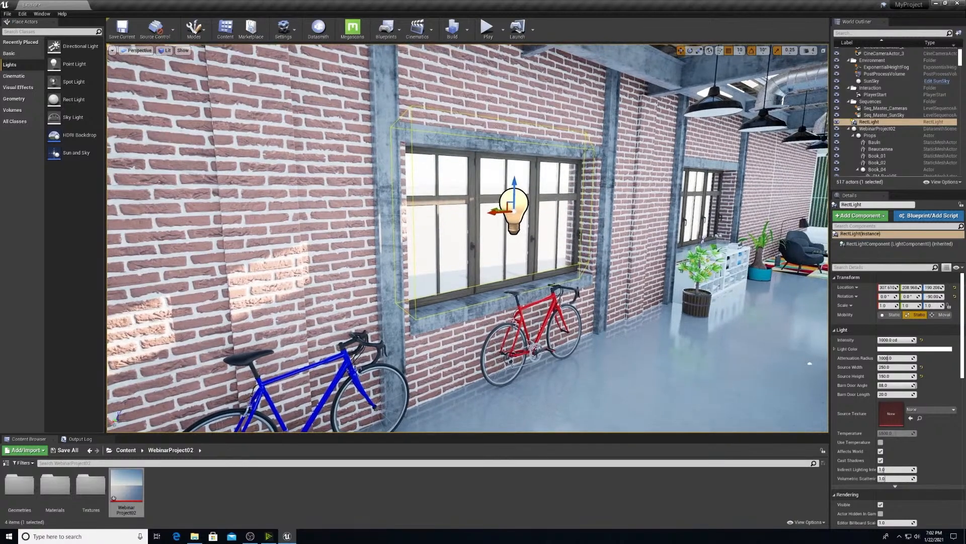
pyautogui.moveTo(809, 363); pyautogui.dragTo(808, 365, button='right')
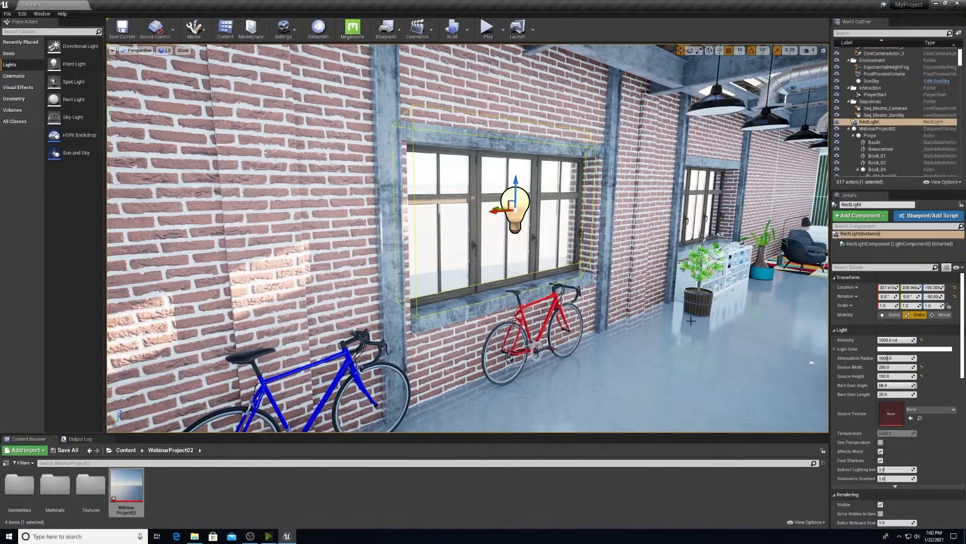
pyautogui.moveTo(691, 320); pyautogui.dragTo(730, 320, button='right')
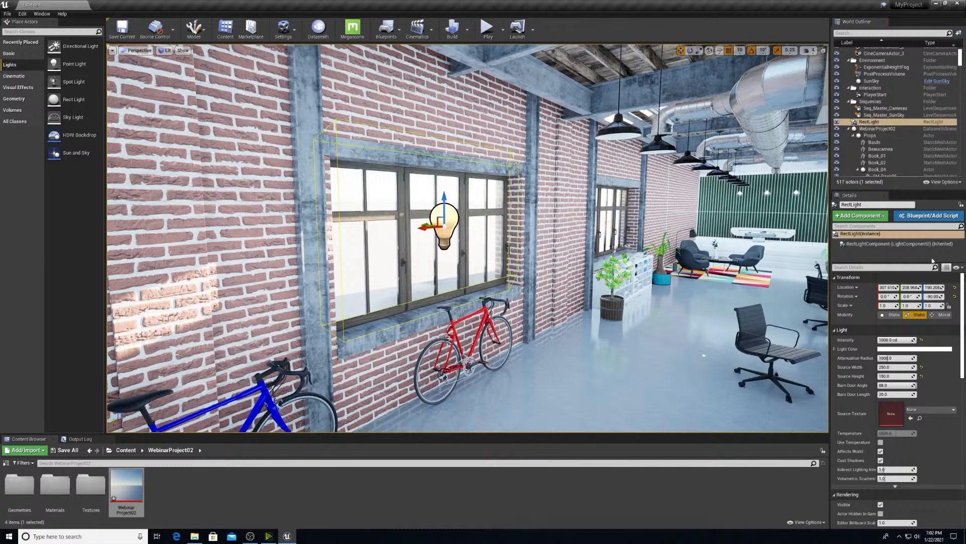
pyautogui.click(940, 315)
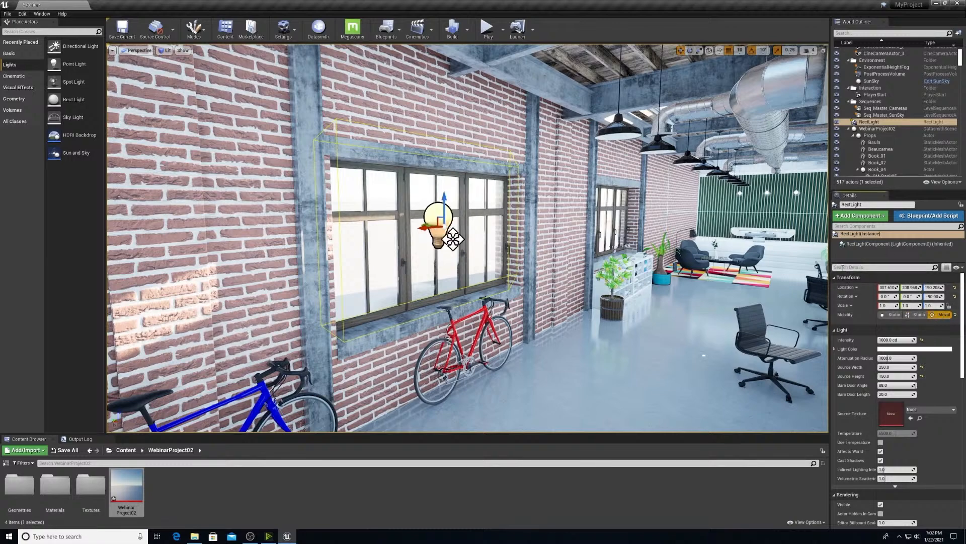
# Step: Filter the light's properties by "ray", switch ray-traced shadow casting off and on again, and clear the filter
pyautogui.write('ray')
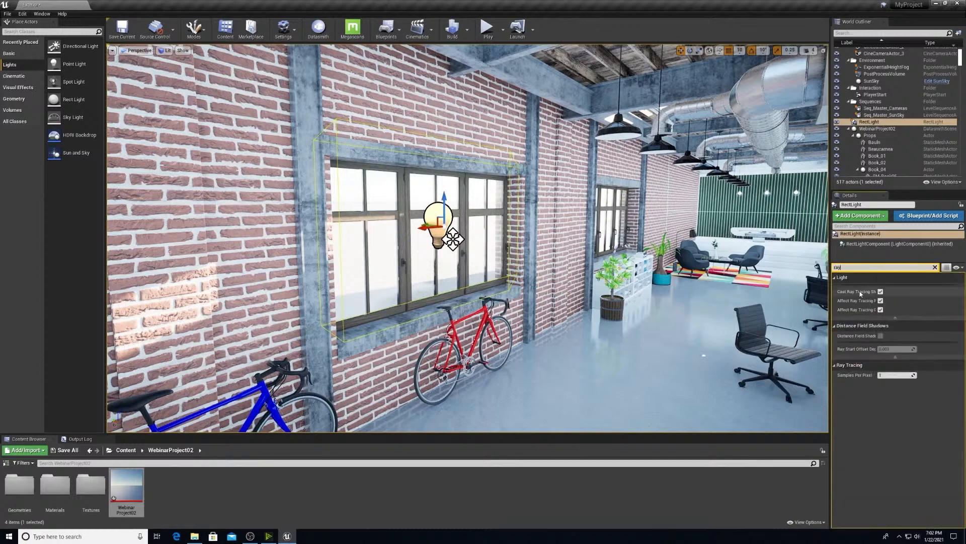
pyautogui.click(882, 292)
pyautogui.click(881, 292)
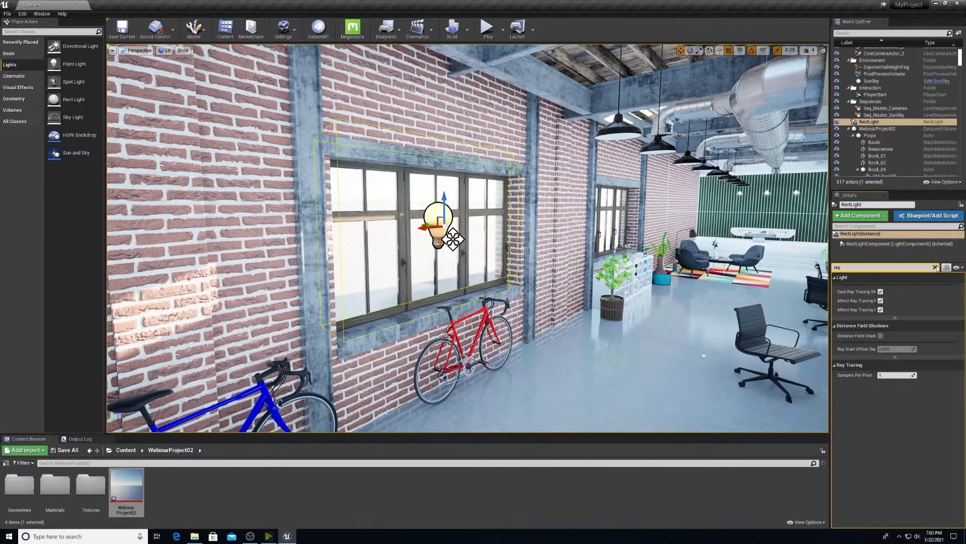
pyautogui.click(935, 267)
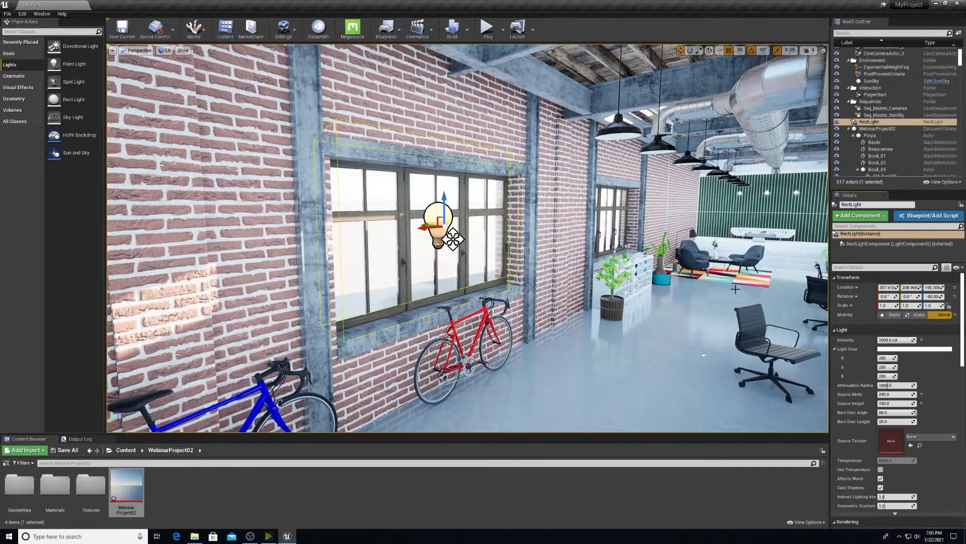
# Step: Duplicate the Rect Light along the brick wall and place the copy over the next window
pyautogui.moveTo(735, 290); pyautogui.dragTo(713, 295, button='right')
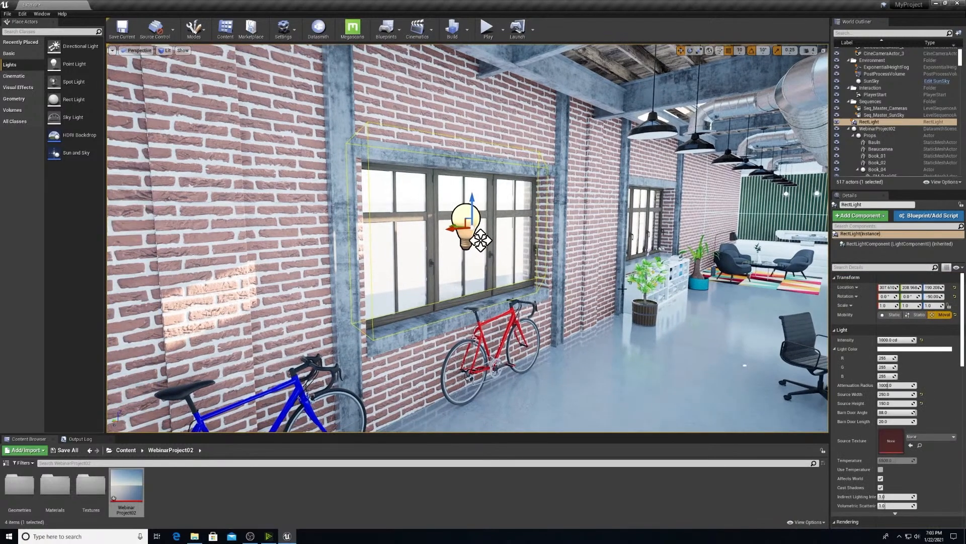
pyautogui.keyDown('alt'); pyautogui.moveTo(451, 228); pyautogui.dragTo(647, 214); pyautogui.keyUp('alt')
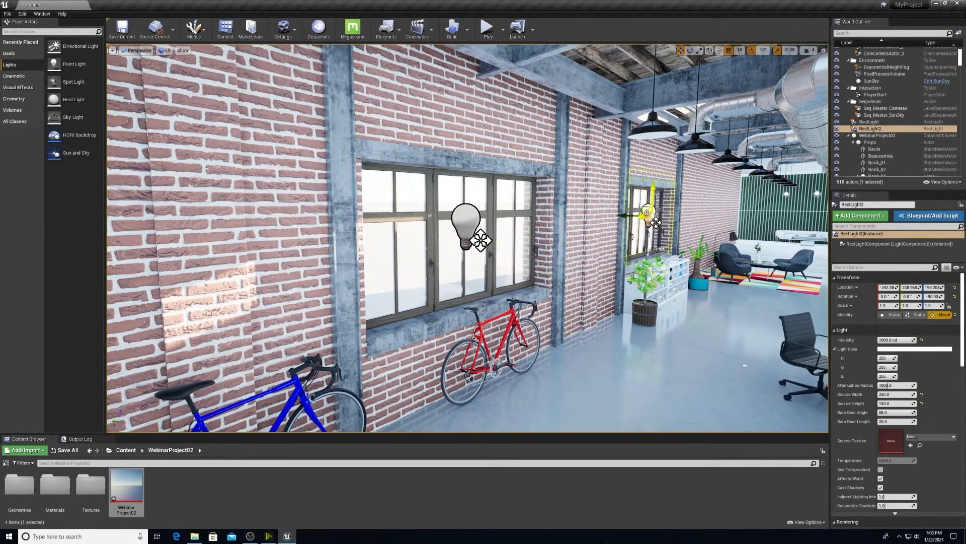
pyautogui.rightClick(647, 214)
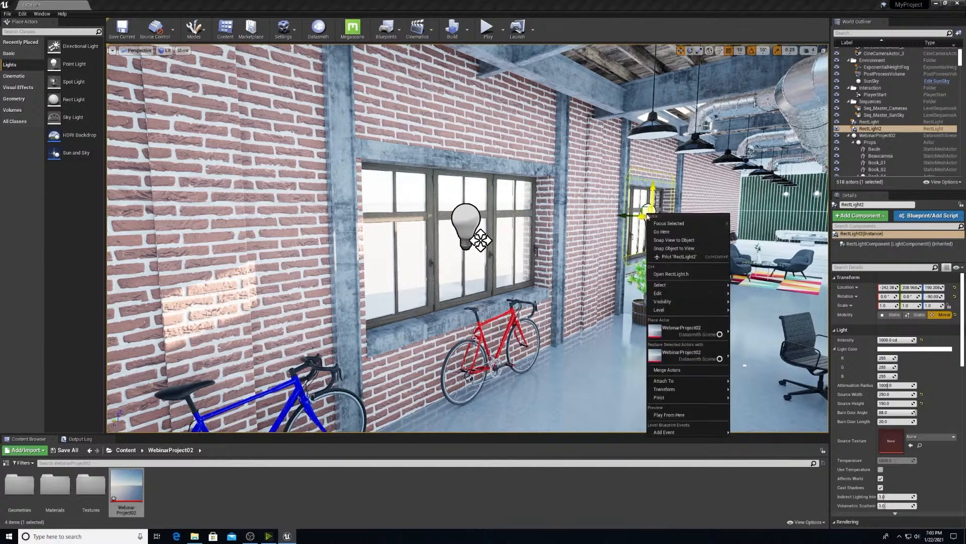
pyautogui.moveTo(670, 293)
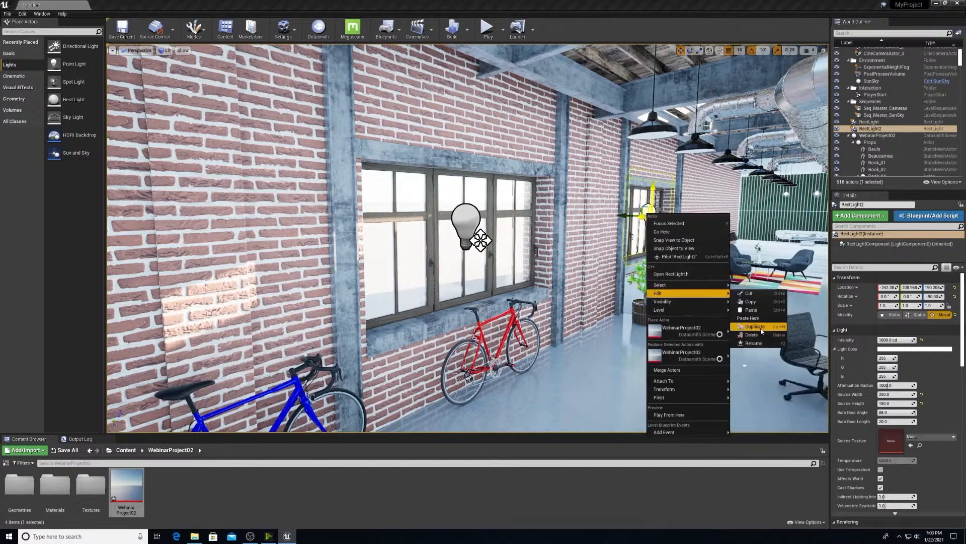
pyautogui.moveTo(599, 253); pyautogui.dragTo(629, 259, button='right')
pyautogui.click(875, 123)
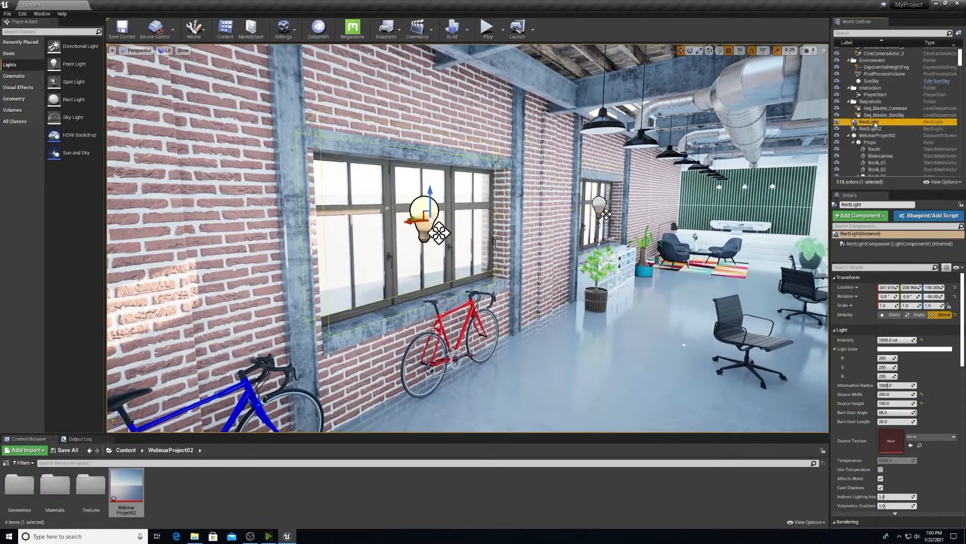
pyautogui.rightClick(870, 128)
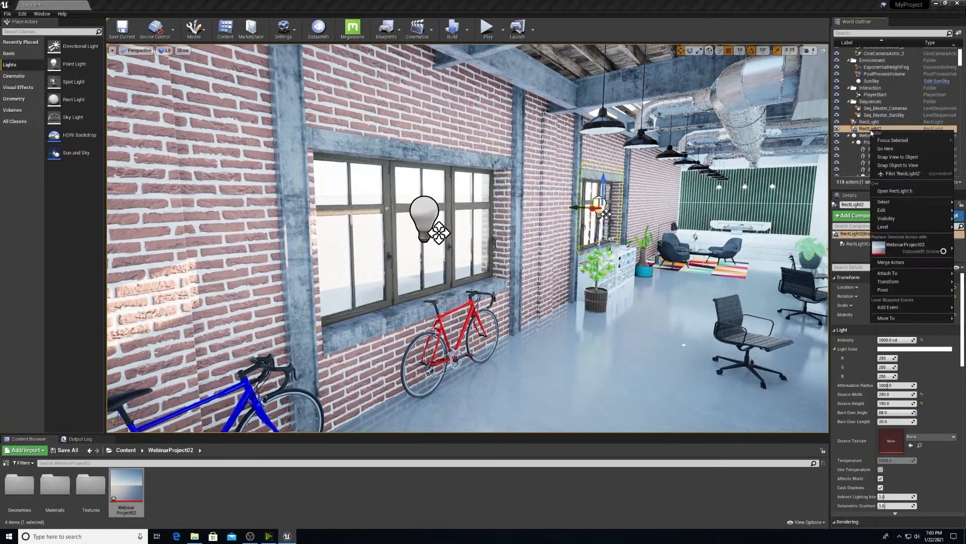
pyautogui.moveTo(895, 220)
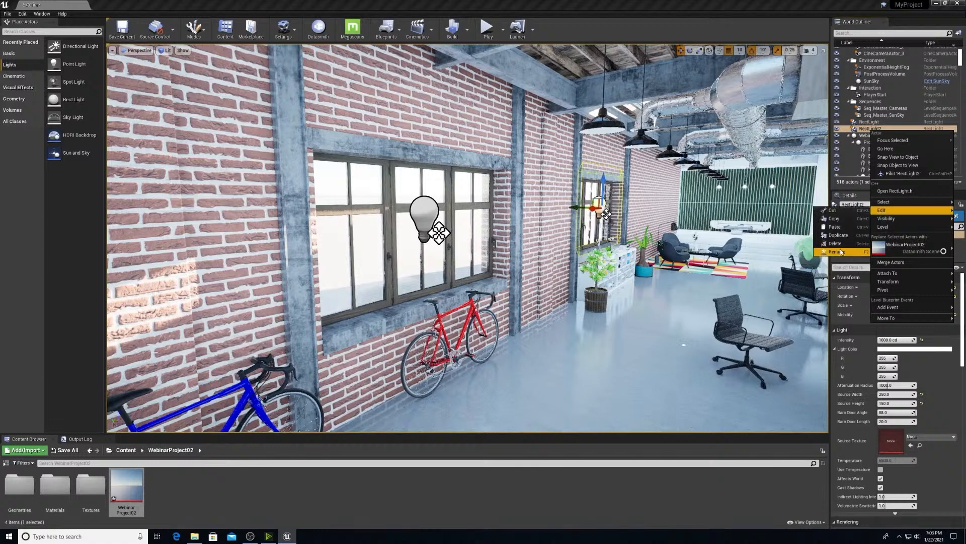
# Step: Select both Rect Lights and move them into the Environment folder of the scene hierarchy
pyautogui.click(871, 122)
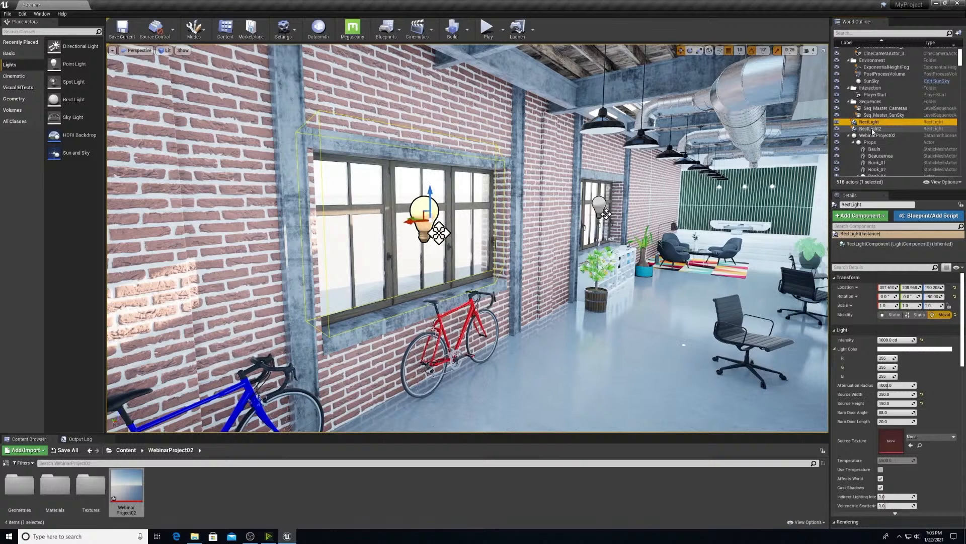
pyautogui.keyDown('ctrl'); pyautogui.click(871, 129); pyautogui.keyUp('ctrl')
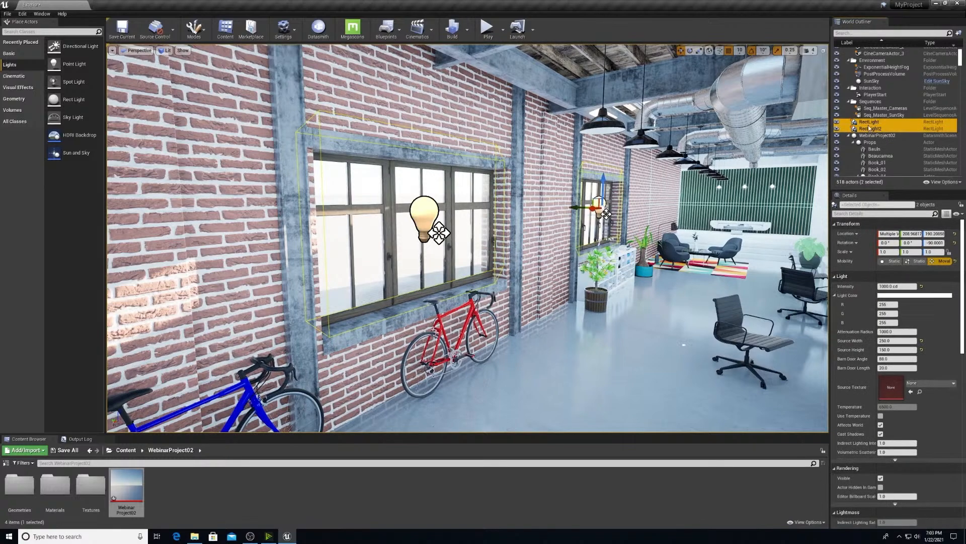
pyautogui.moveTo(871, 128); pyautogui.dragTo(860, 62)
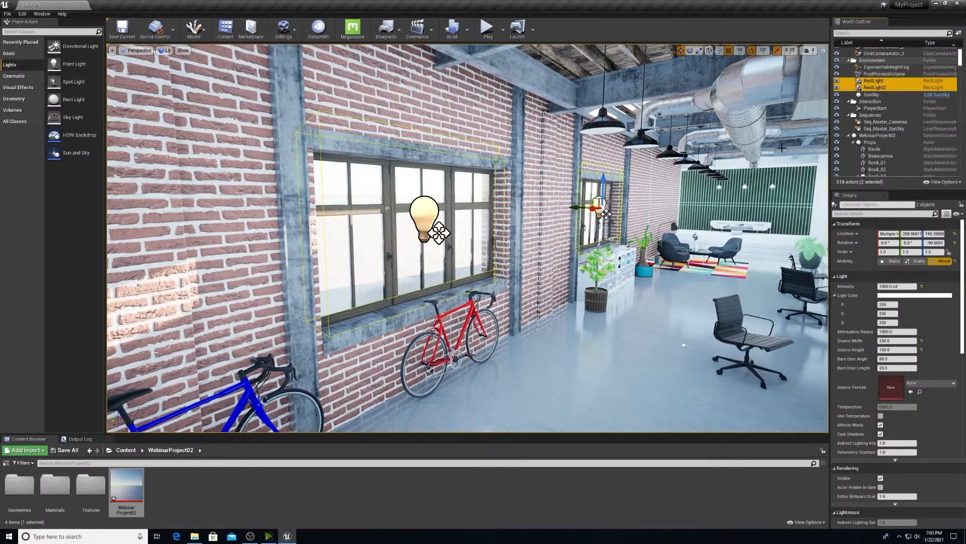
# Step: Select the SunSky actor by its compass outside the building and enlarge its component list to show all components
pyautogui.press('f')
pyautogui.scroll(6, 631, 164)
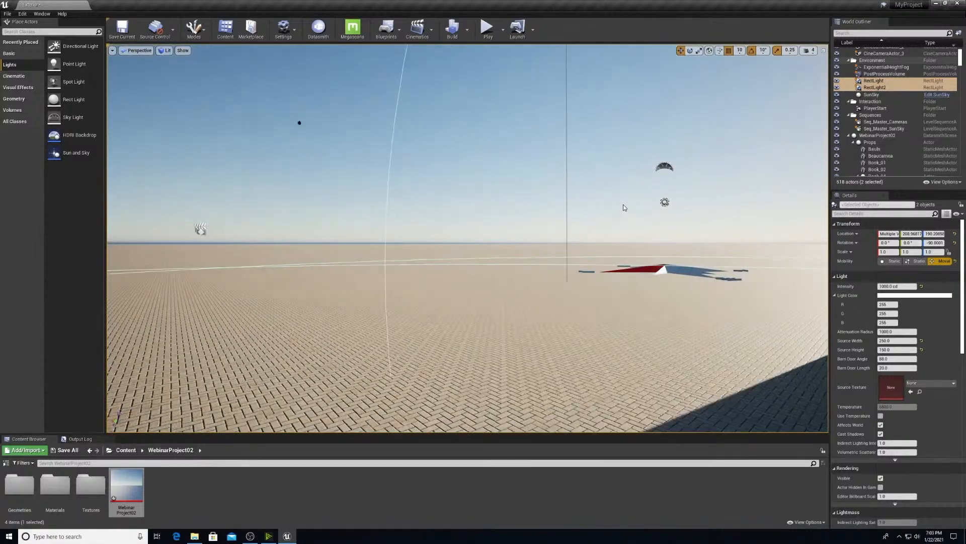
pyautogui.moveTo(621, 285); pyautogui.dragTo(654, 239, button='middle')
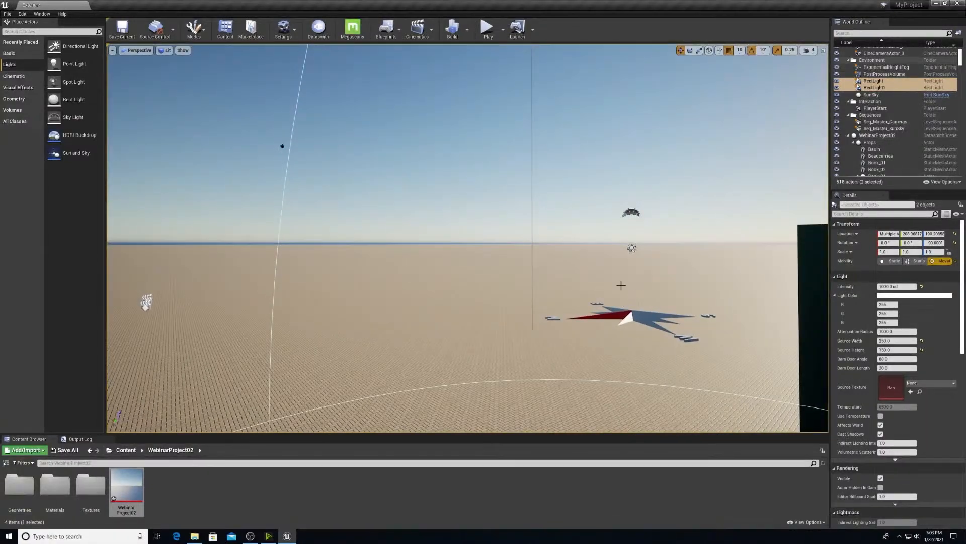
pyautogui.click(637, 313)
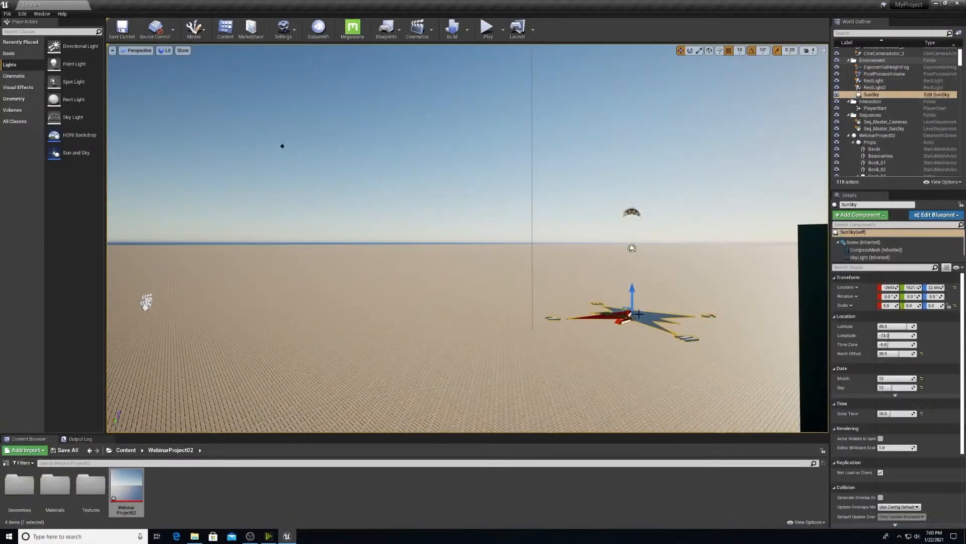
pyautogui.click(850, 233)
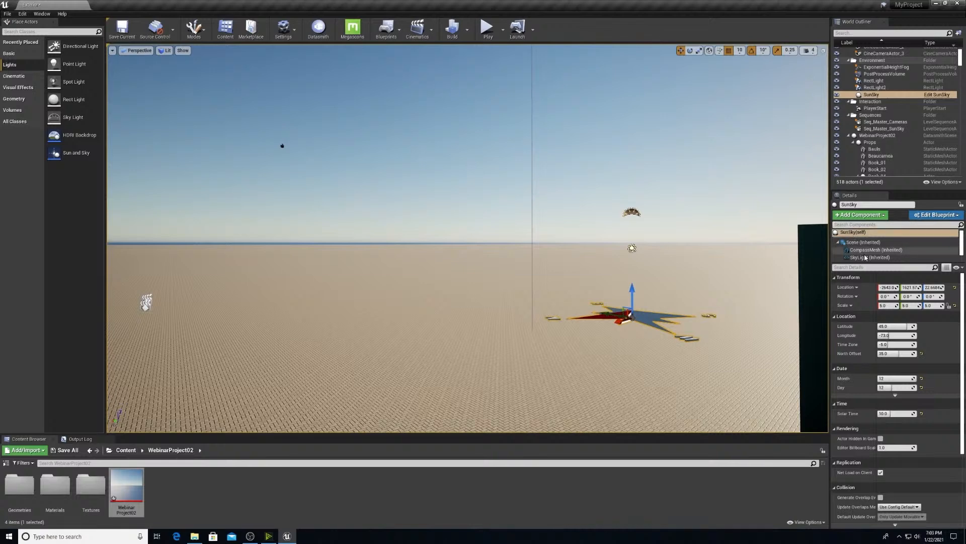
pyautogui.moveTo(867, 263); pyautogui.dragTo(869, 298)
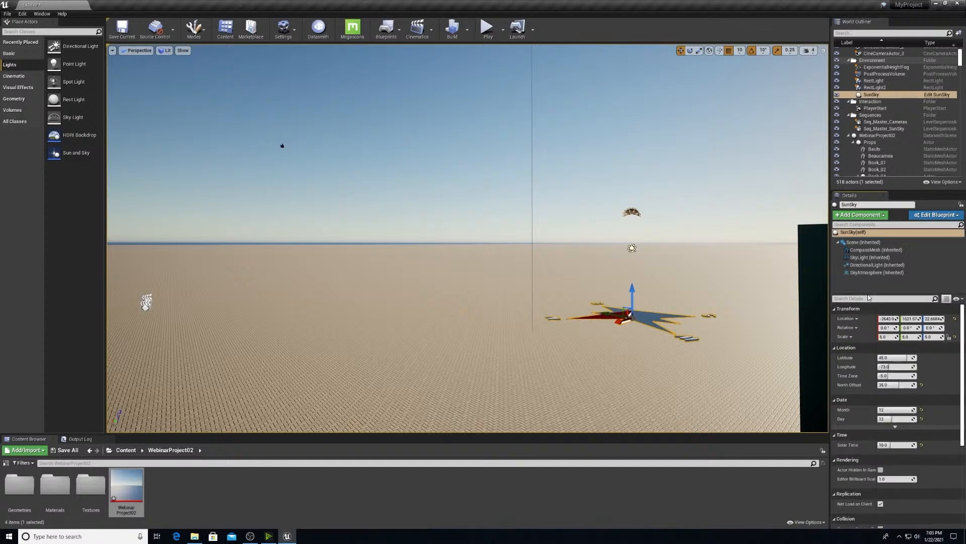
pyautogui.click(848, 235)
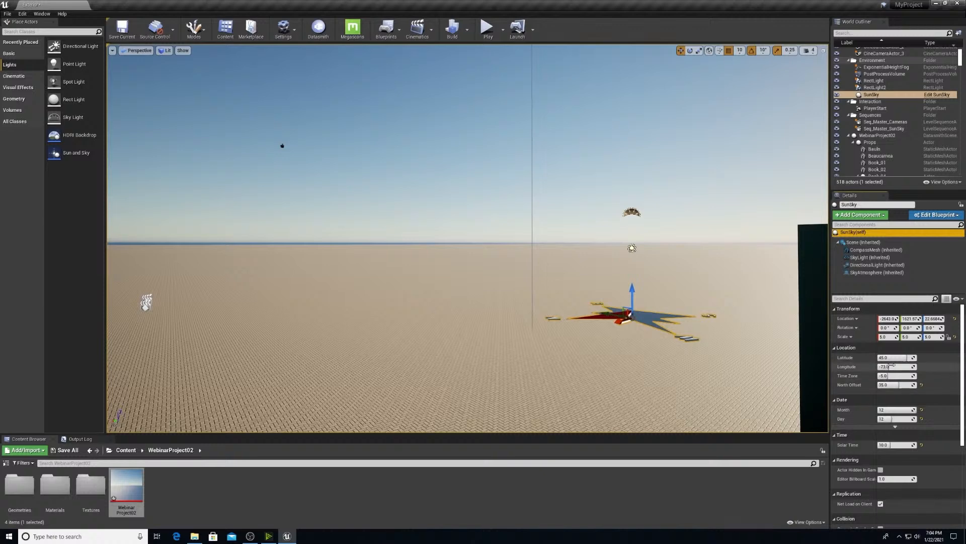
# Step: Set the SunSky date to month 3, day 23 and its solar time to 9
pyautogui.moveTo(604, 302); pyautogui.dragTo(627, 306, button='right')
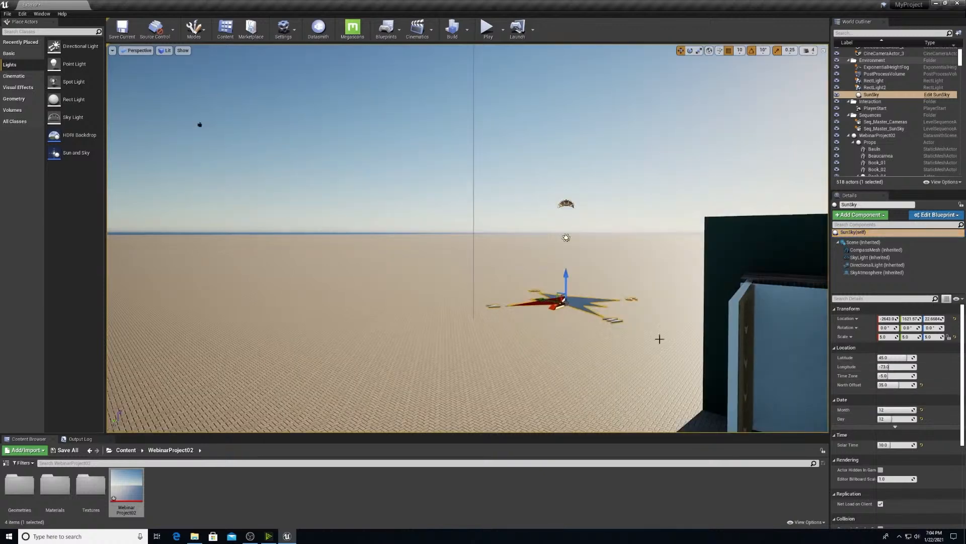
pyautogui.click(894, 409)
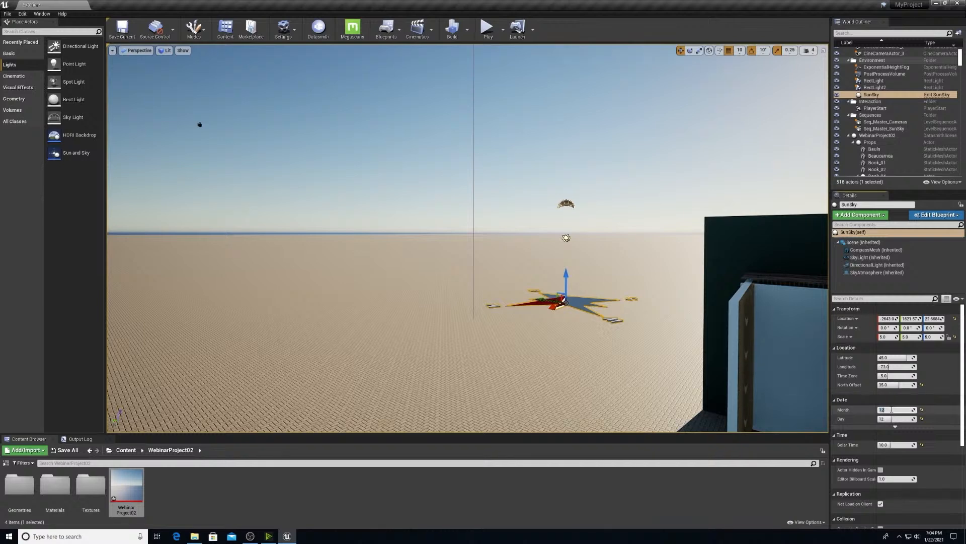
pyautogui.write('3')
pyautogui.click(893, 417)
pyautogui.write('23')
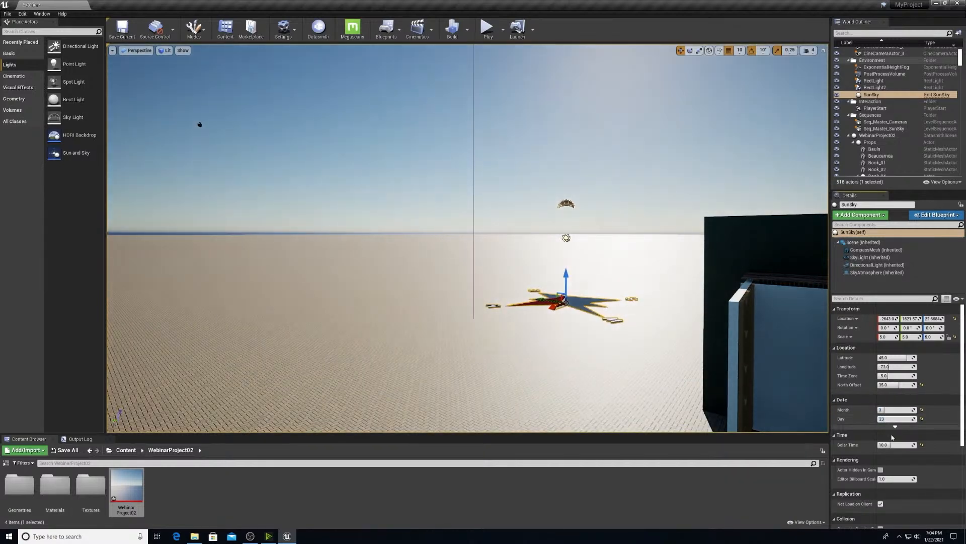
pyautogui.click(888, 445)
pyautogui.write('9')
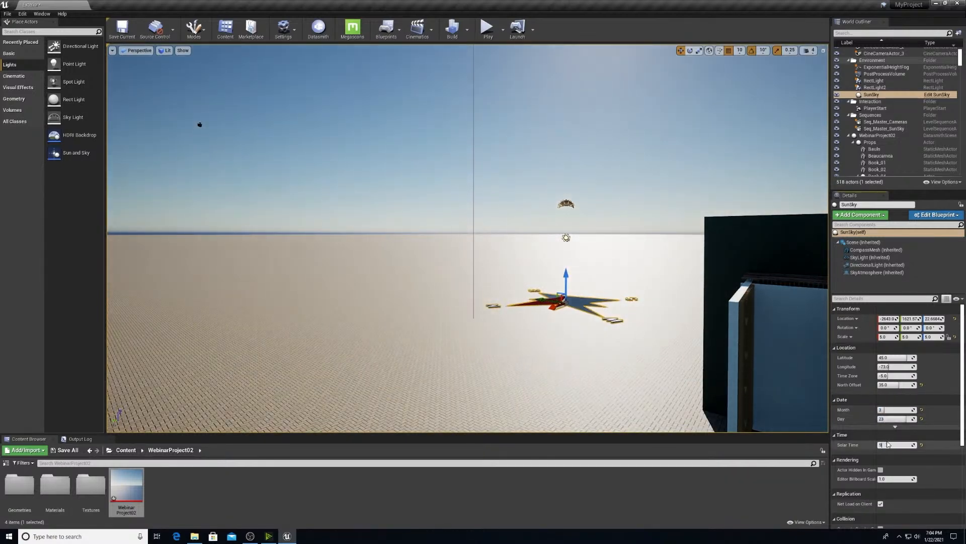
pyautogui.press('Return')
# Step: Examine the sun in the sky and look through SunSky's DirectionalLight, SkyLight and SkyAtmosphere component settings
pyautogui.moveTo(634, 293); pyautogui.dragTo(634, 292, button='right')
pyautogui.press('w')
pyautogui.moveTo(634, 292); pyautogui.dragTo(634, 291, button='middle')
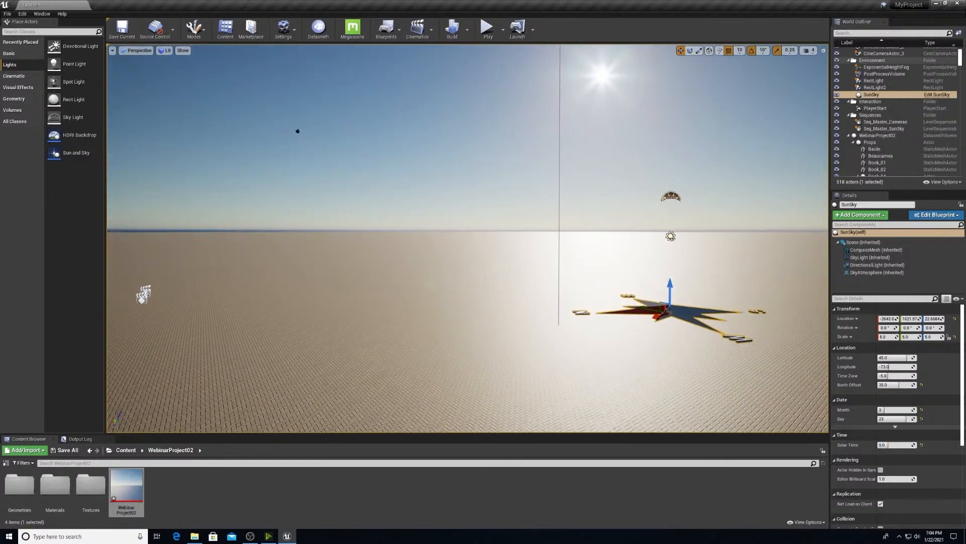
pyautogui.press('e')
pyautogui.moveTo(634, 292); pyautogui.dragTo(649, 294, button='right')
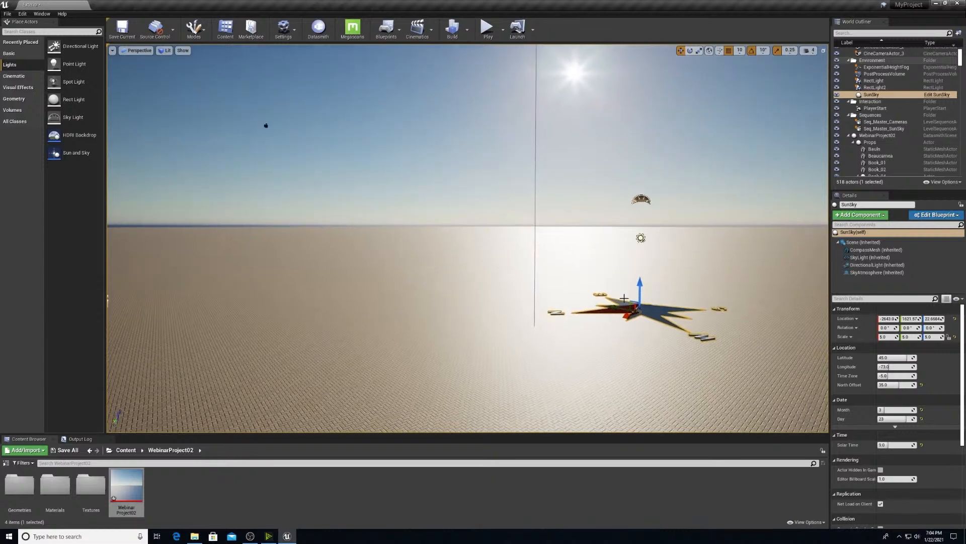
pyautogui.click(876, 266)
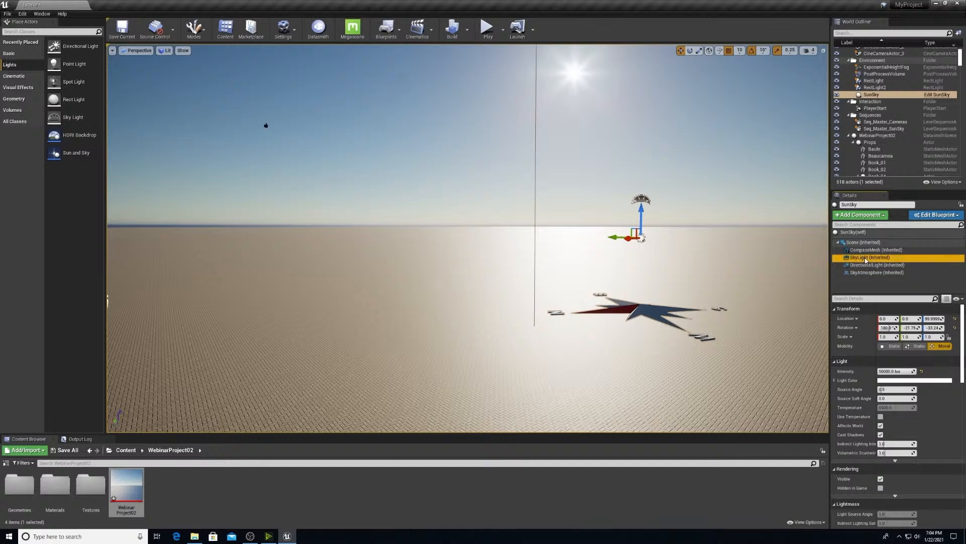
pyautogui.click(869, 257)
pyautogui.click(865, 272)
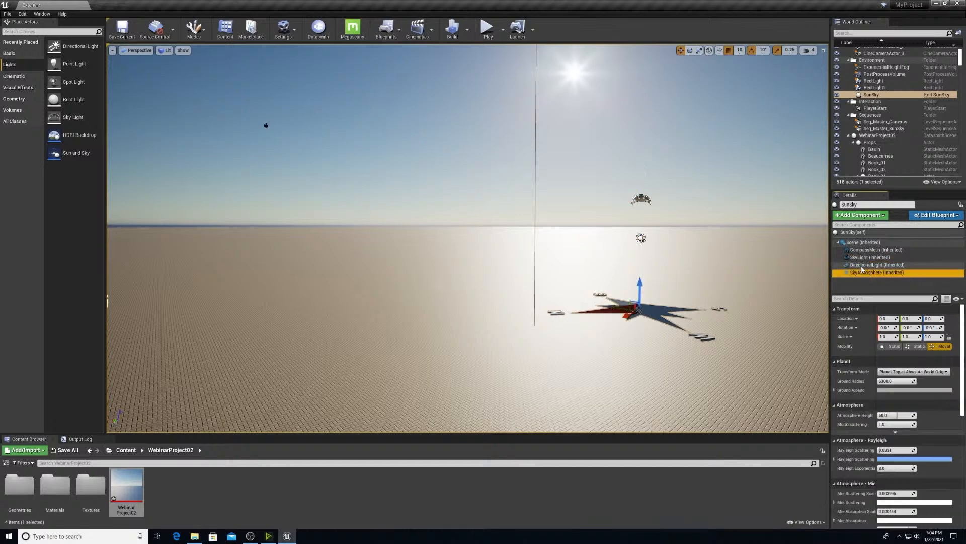
# Step: Set the intensity of SunSky's SkyLight component to 0.2
pyautogui.click(867, 257)
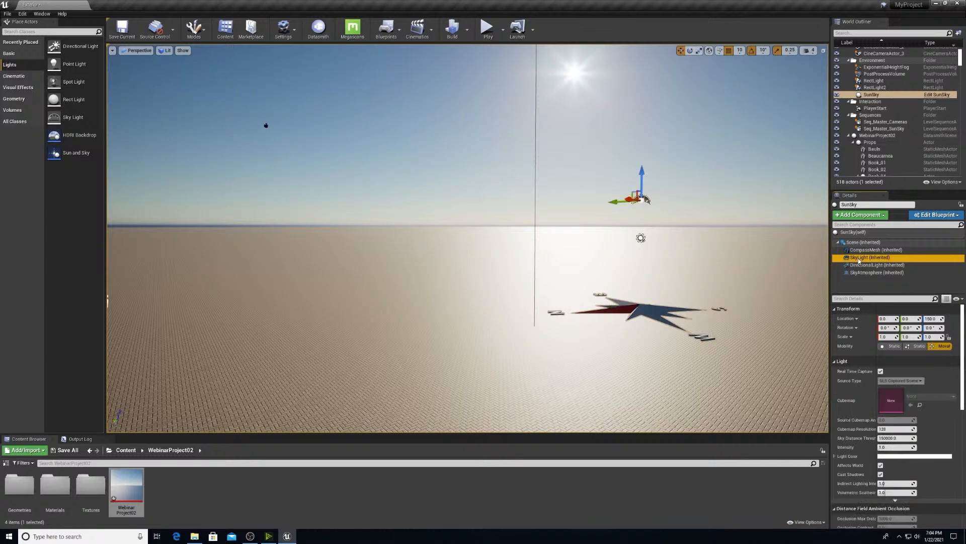
pyautogui.click(895, 447)
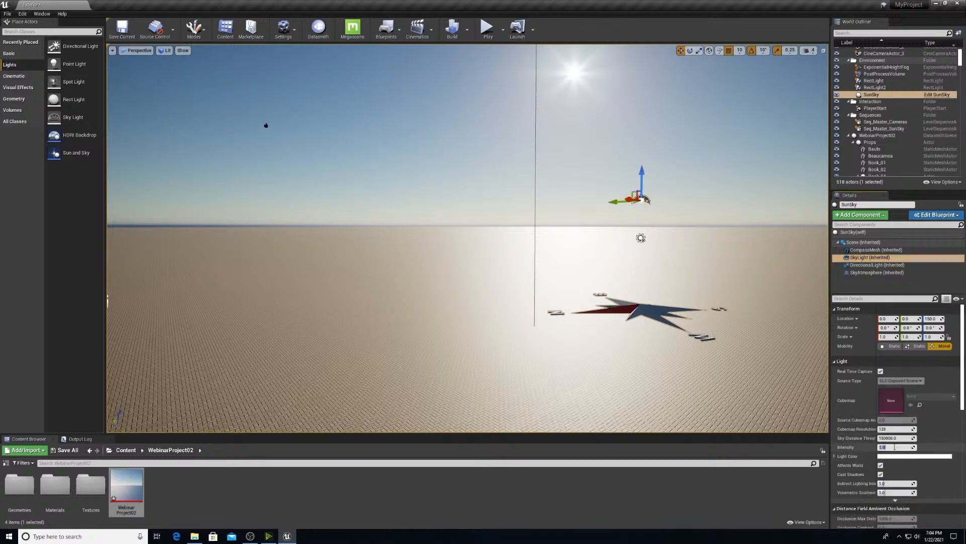
pyautogui.write('0.2')
pyautogui.press('Return')
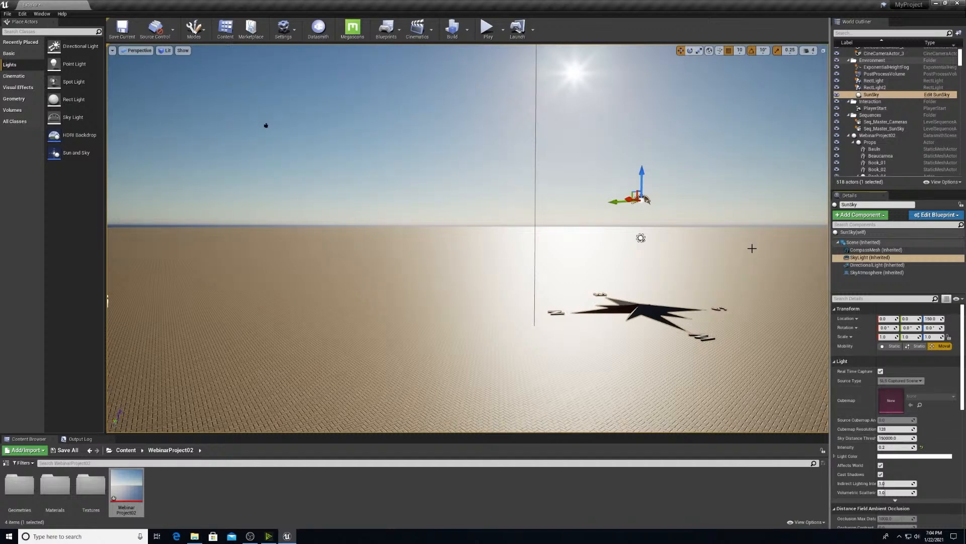
# Step: Place a Volumetric Cloud actor in the open area outside the building and look around at the clouds
pyautogui.moveTo(752, 248); pyautogui.dragTo(555, 128, button='right')
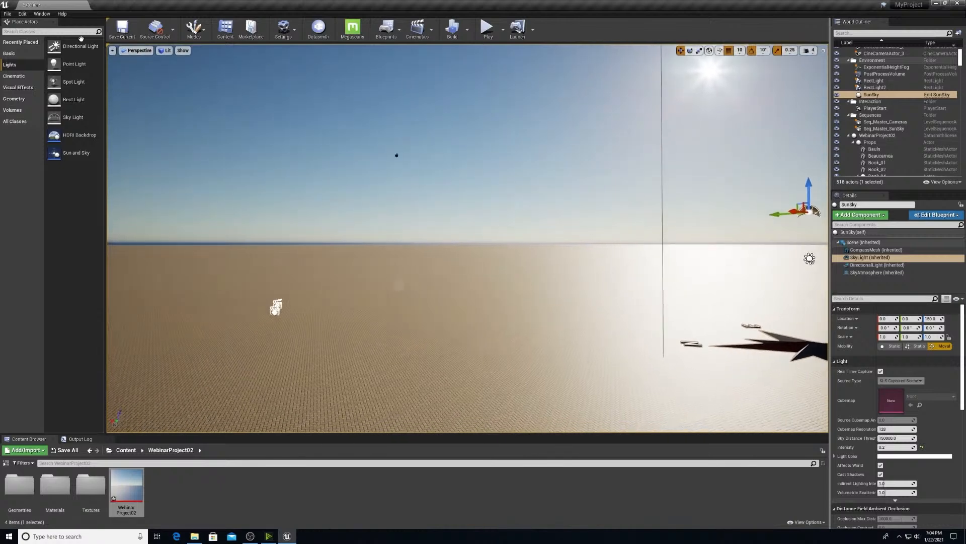
pyautogui.click(18, 88)
pyautogui.moveTo(81, 82); pyautogui.dragTo(438, 231)
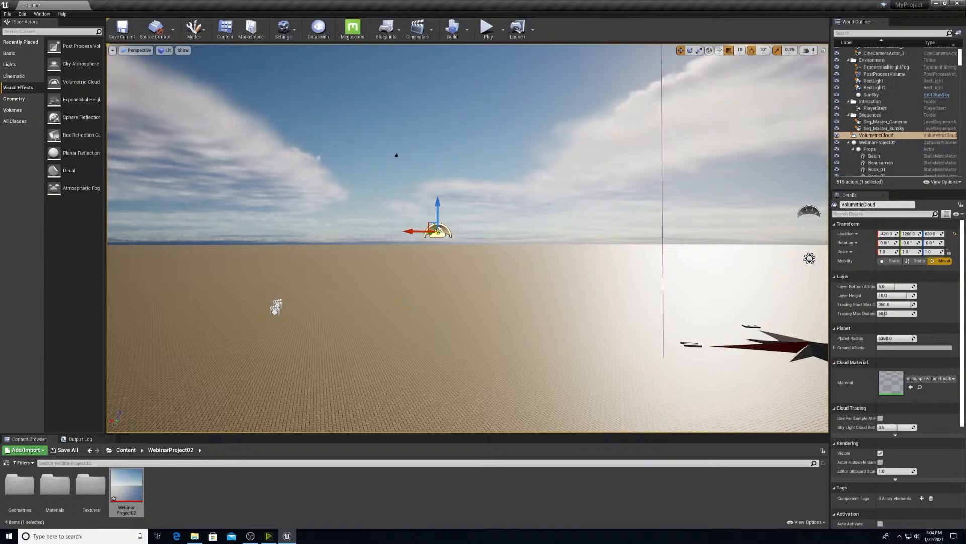
pyautogui.moveTo(505, 227); pyautogui.dragTo(494, 229, button='right')
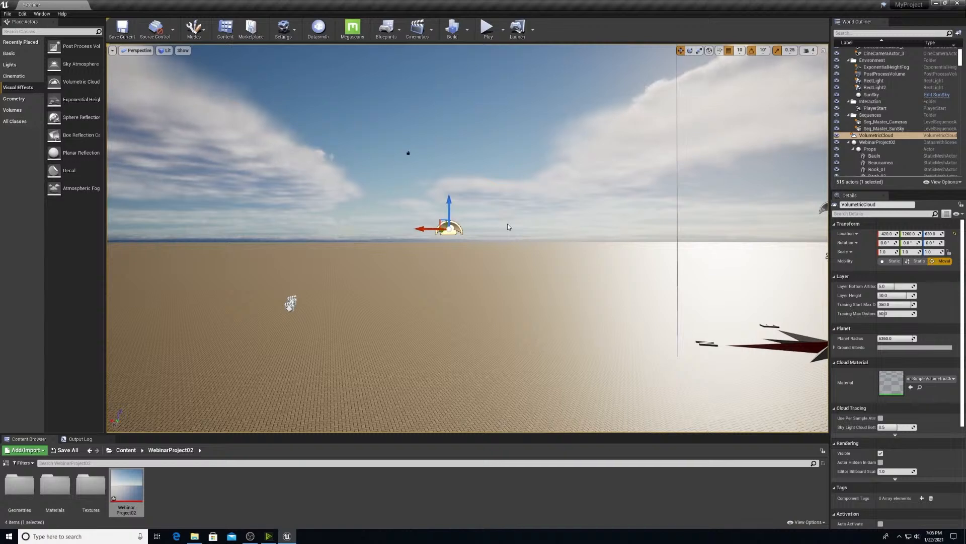
pyautogui.moveTo(508, 226); pyautogui.dragTo(483, 225, button='right')
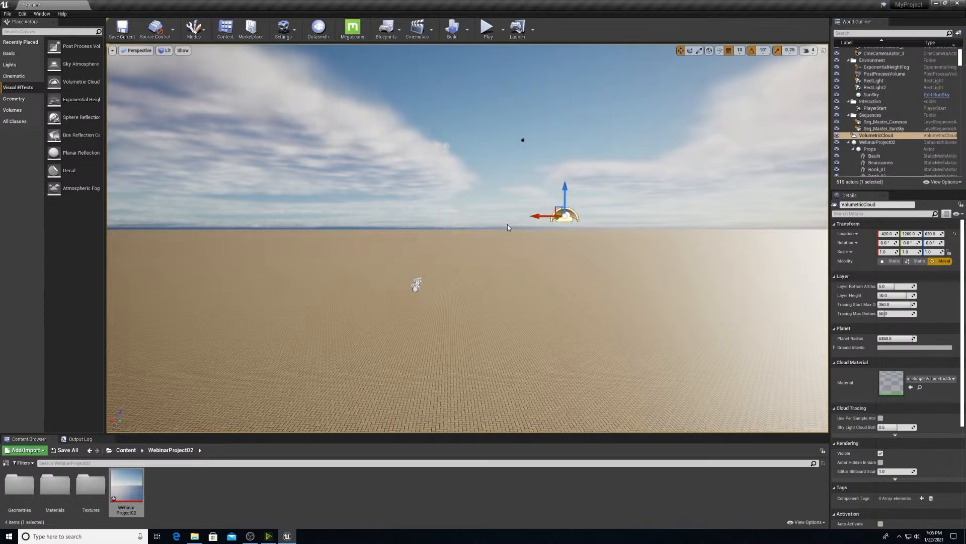
pyautogui.moveTo(508, 225); pyautogui.dragTo(501, 225, button='right')
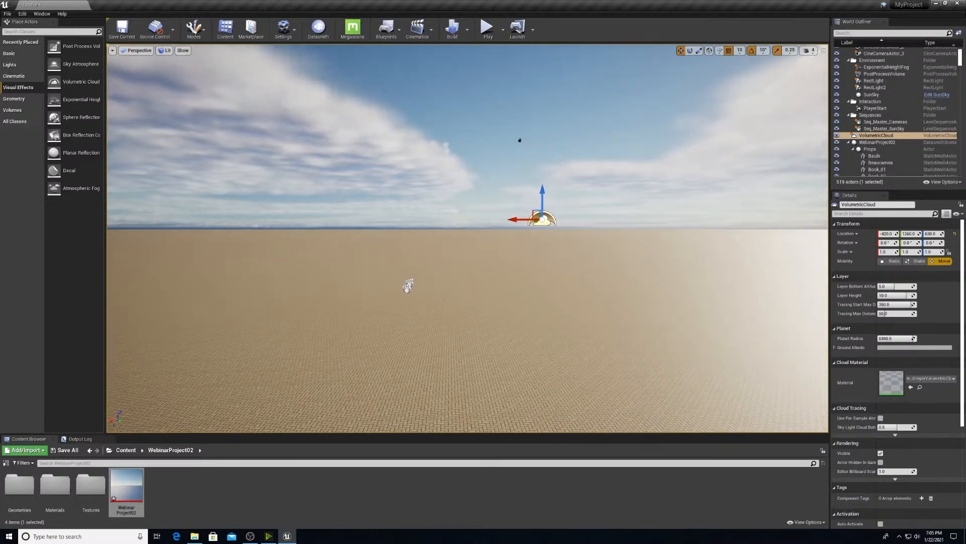
pyautogui.moveTo(501, 224); pyautogui.dragTo(498, 227, button='middle')
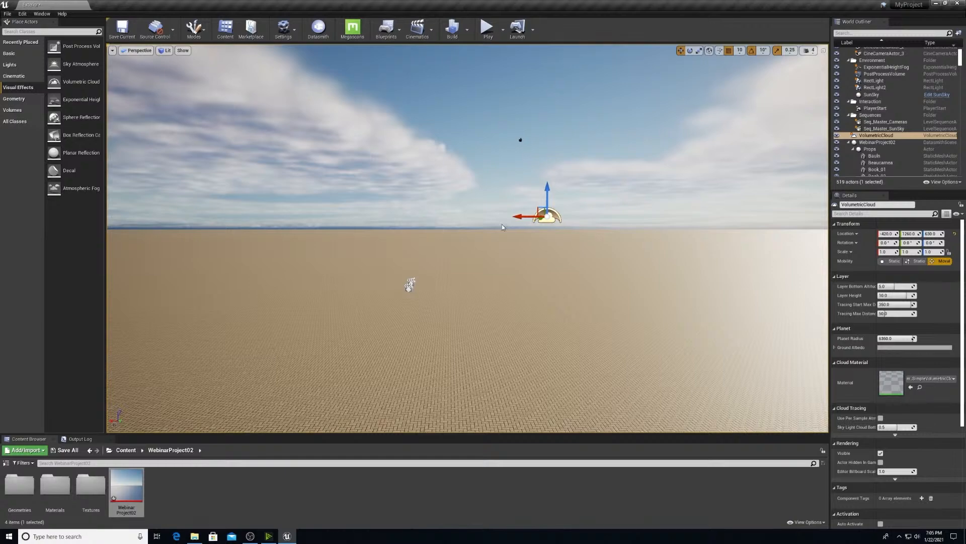
pyautogui.moveTo(501, 223); pyautogui.dragTo(423, 202, button='right')
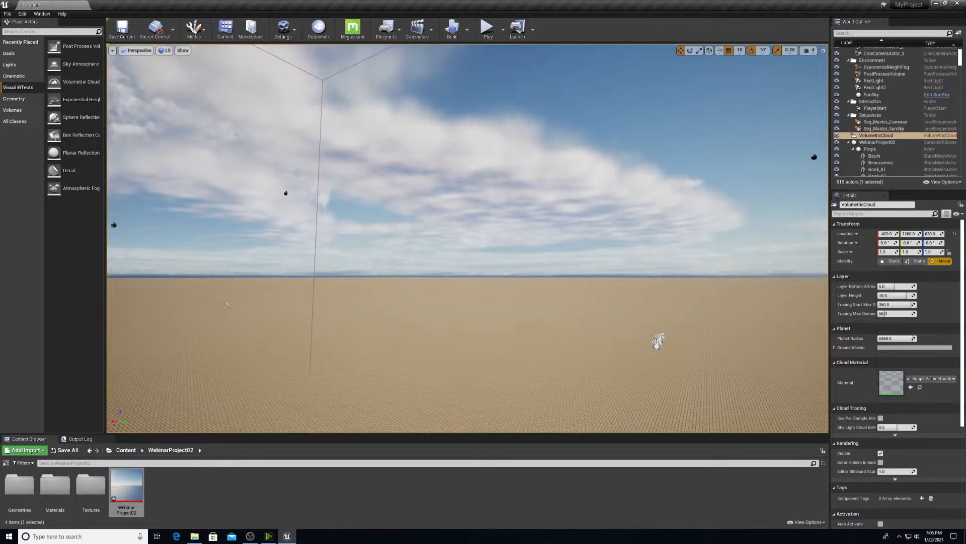
pyautogui.moveTo(423, 202); pyautogui.dragTo(586, 209, button='right')
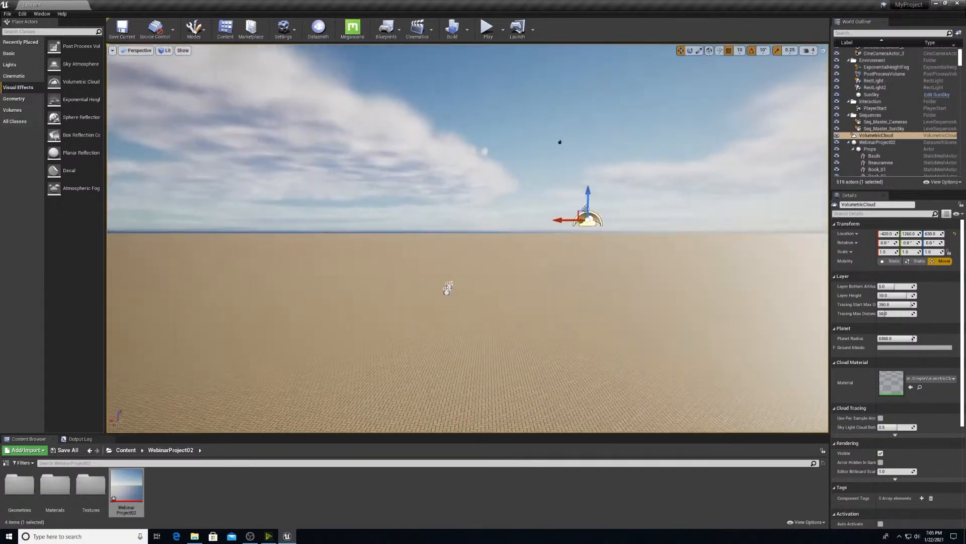
# Step: Return to the saved office view and set the intensity of SunSky's DirectionalLight component to 5000 lux
pyautogui.press('1')
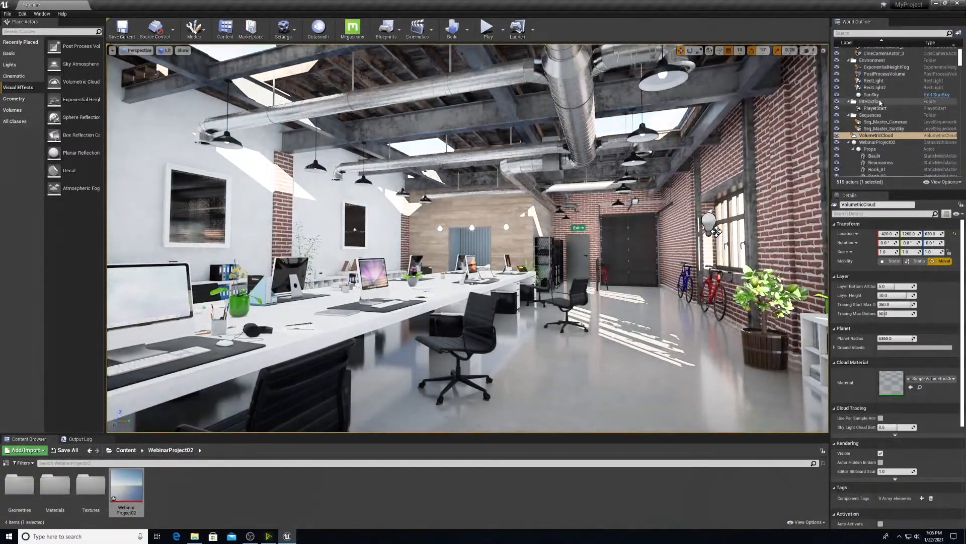
pyautogui.click(875, 95)
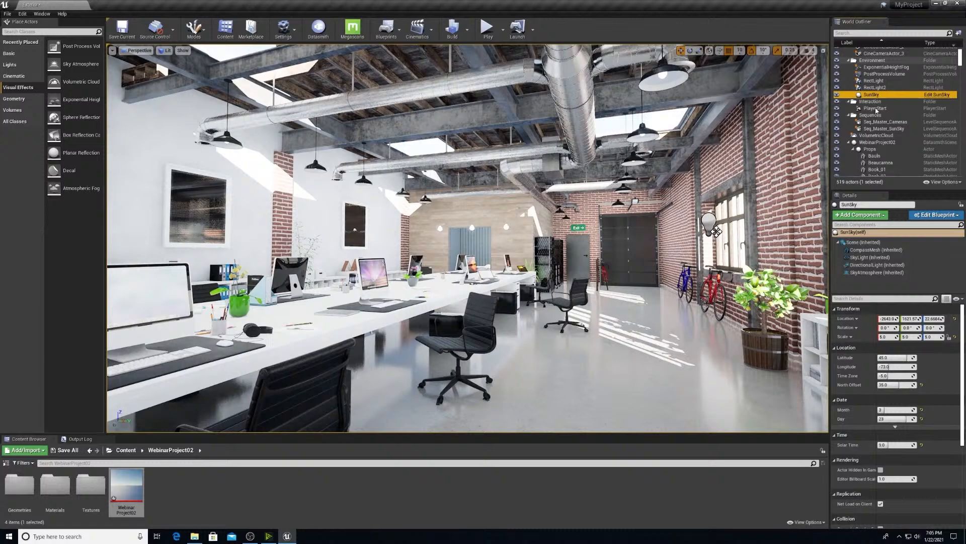
pyautogui.click(867, 268)
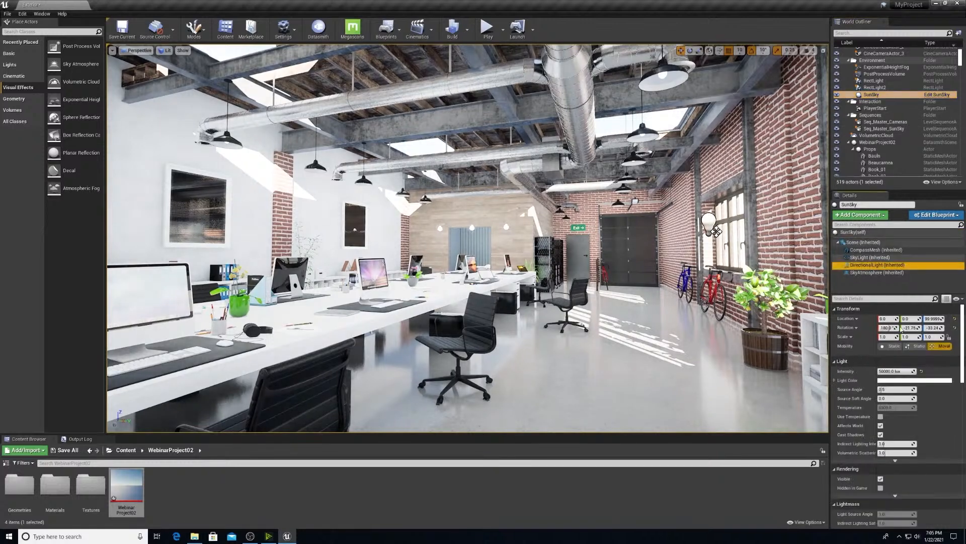
pyautogui.click(893, 371)
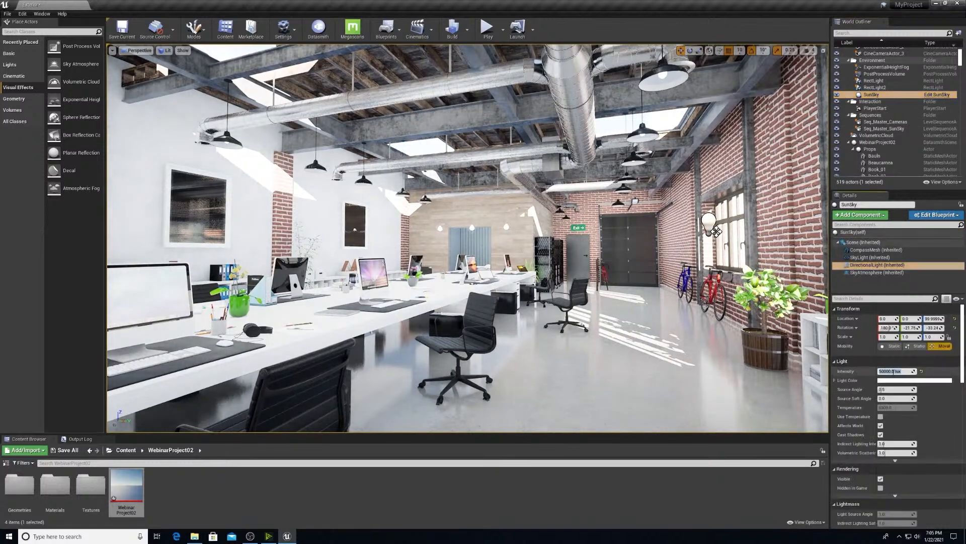
pyautogui.write('5000')
pyautogui.press('Return')
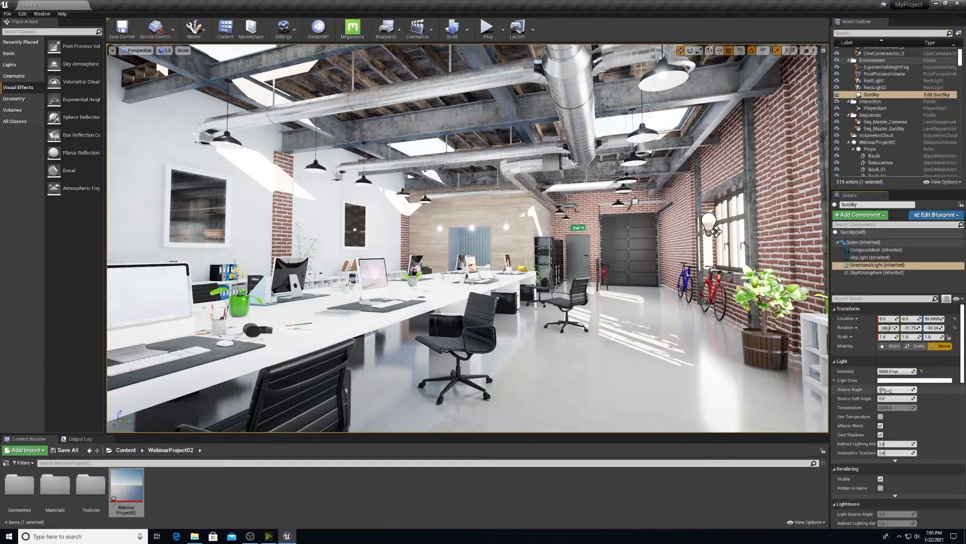
# Step: Set the source angle of SunSky's DirectionalLight to 5 and check the sunlight shadows on the floor near the bicycles
pyautogui.moveTo(679, 336); pyautogui.dragTo(730, 337, button='right')
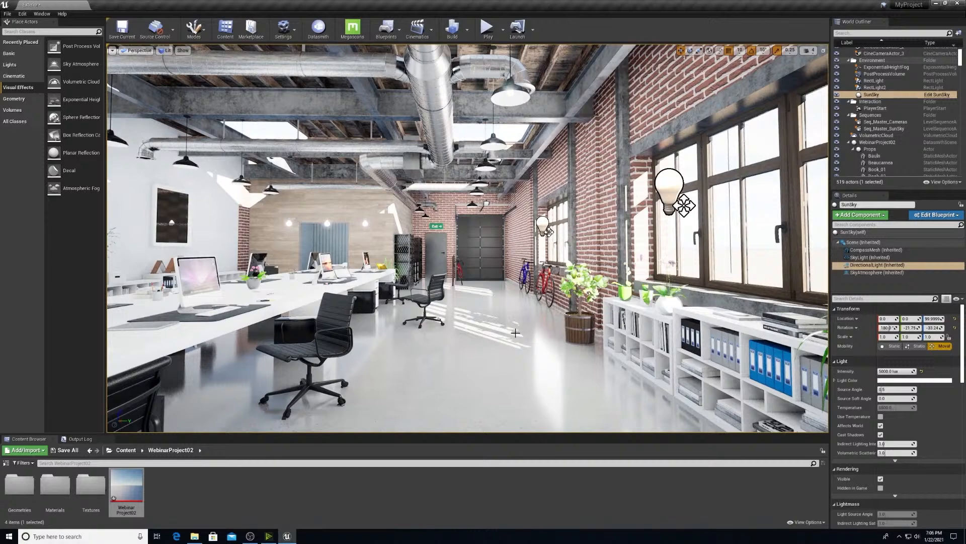
pyautogui.scroll(5, 542, 333)
pyautogui.moveTo(541, 334); pyautogui.dragTo(538, 352, button='right')
pyautogui.moveTo(539, 352); pyautogui.dragTo(562, 336, button='middle')
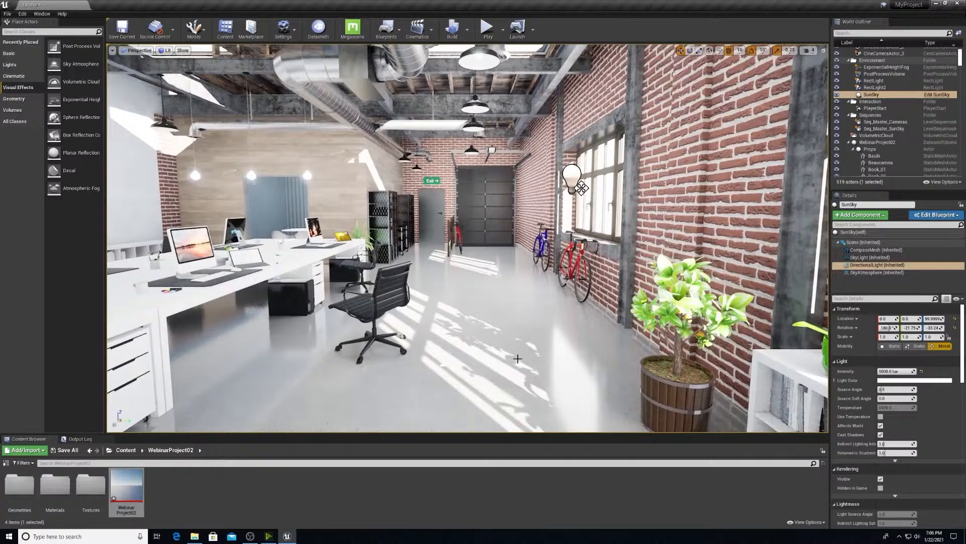
pyautogui.click(889, 389)
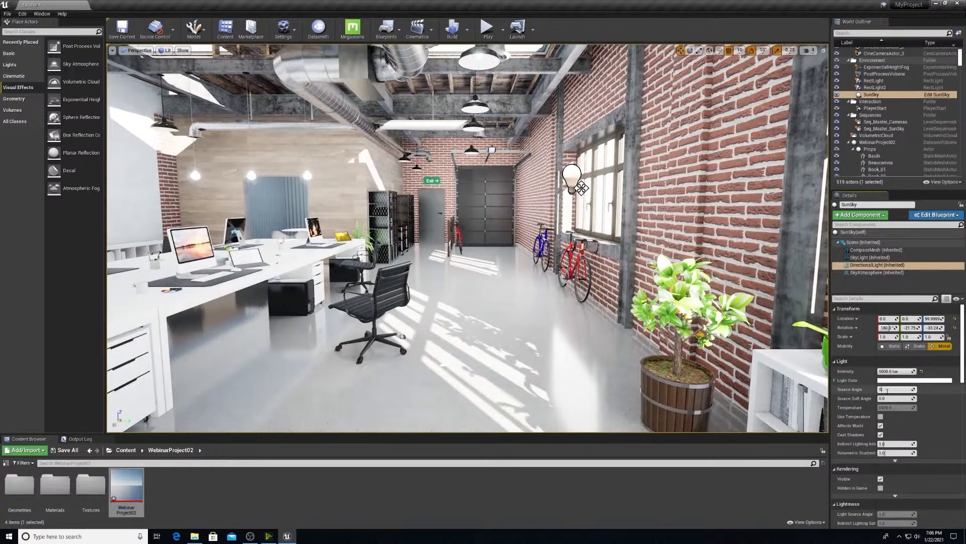
pyautogui.write('5')
pyautogui.press('Return')
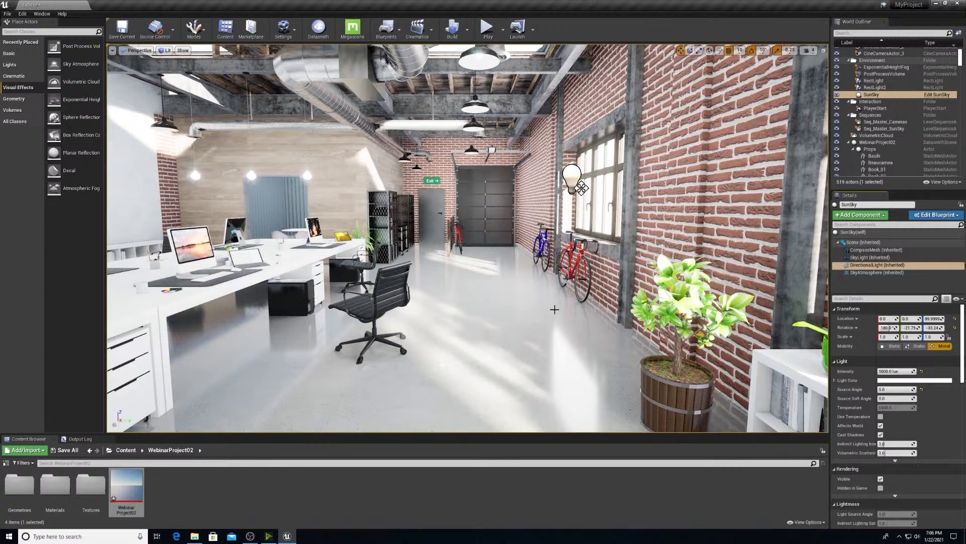
pyautogui.moveTo(566, 309); pyautogui.dragTo(557, 326, button='right')
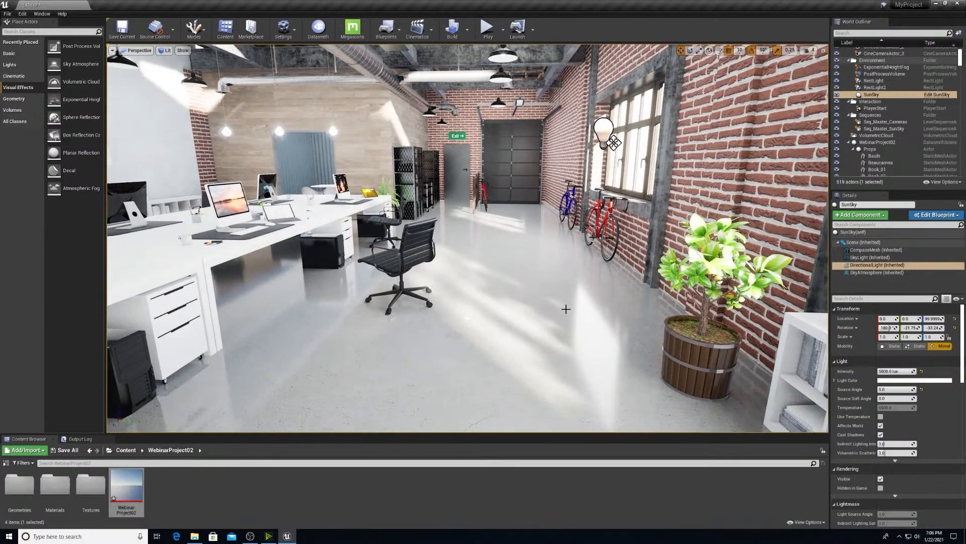
pyautogui.moveTo(566, 309); pyautogui.dragTo(574, 301, button='right')
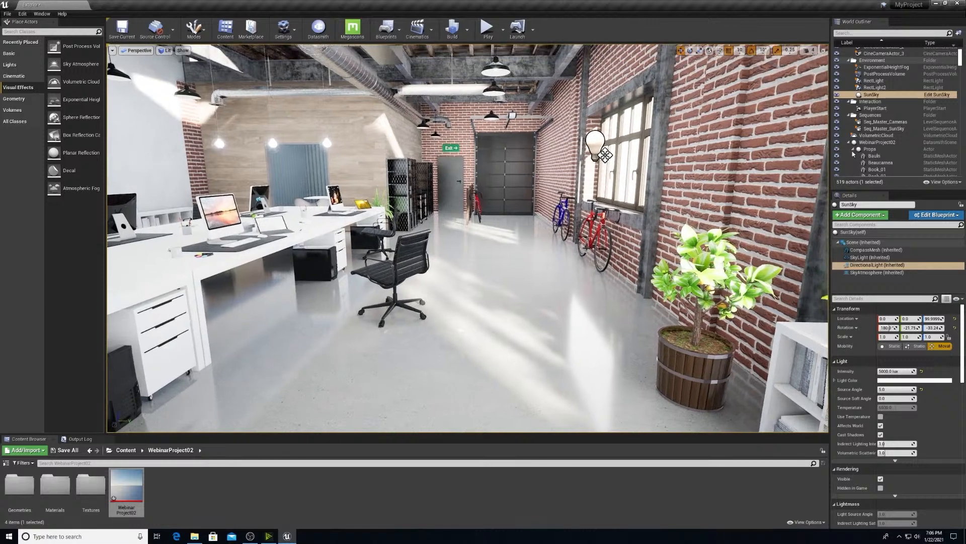
# Step: Select the PostProcessVolume and examine the lighting across the office's desks, shelves and ceiling
pyautogui.click(888, 74)
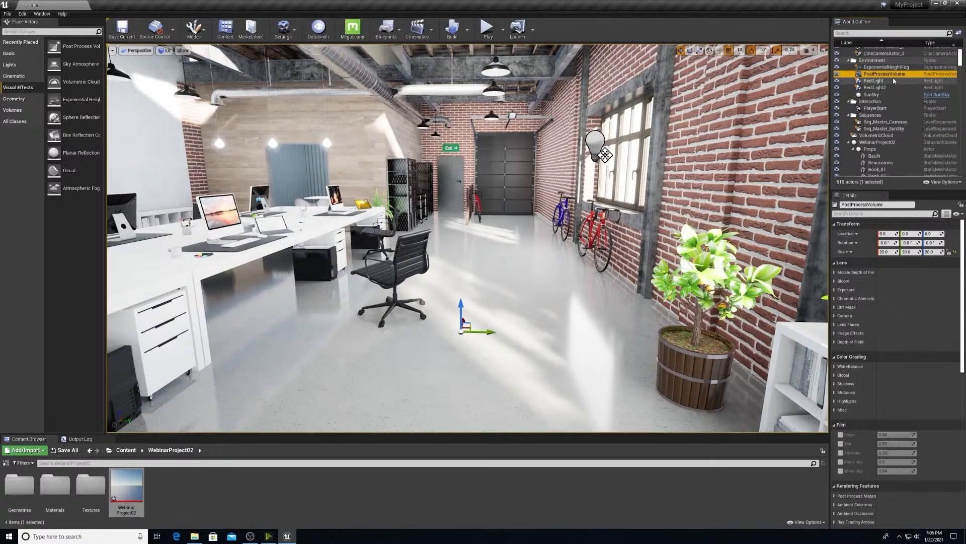
pyautogui.moveTo(616, 218); pyautogui.dragTo(591, 215, button='right')
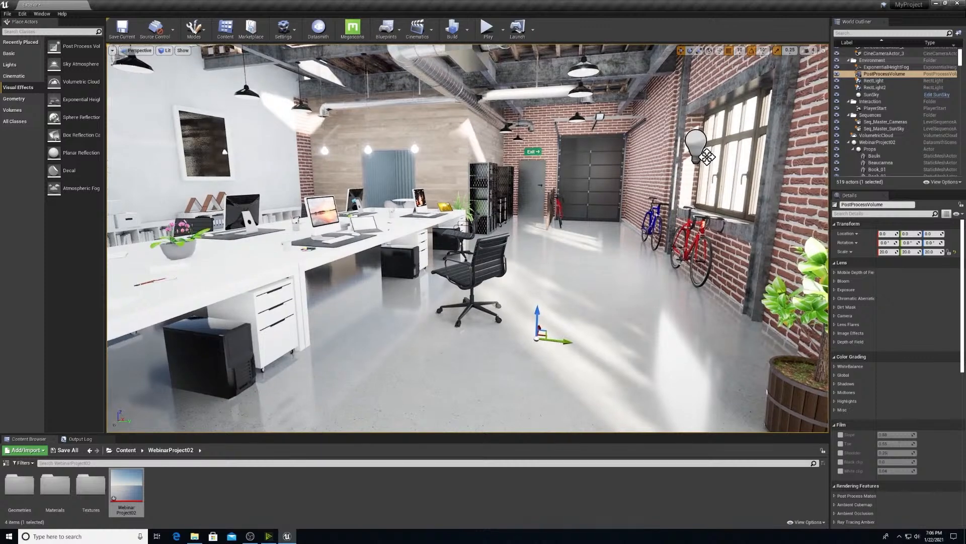
pyautogui.moveTo(591, 215); pyautogui.dragTo(566, 219, button='right')
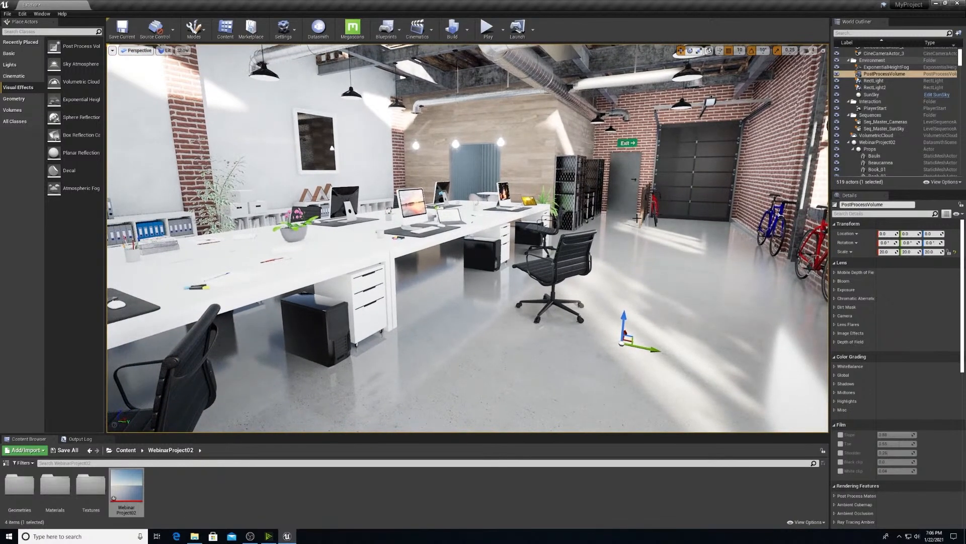
pyautogui.moveTo(637, 218); pyautogui.dragTo(513, 220, button='right')
pyautogui.press('e')
pyautogui.moveTo(666, 225); pyautogui.dragTo(614, 283, button='right')
pyautogui.press('q')
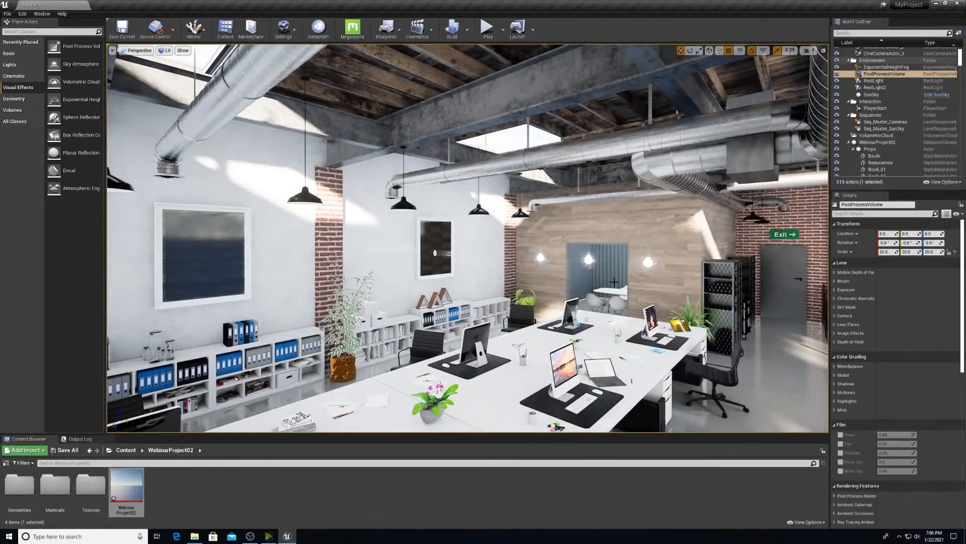
# Step: Search the post process volume's details for "extent", make sure Infinite Extent (Unbound) is enabled, and clear the search
pyautogui.click(849, 214)
pyautogui.write('extent')
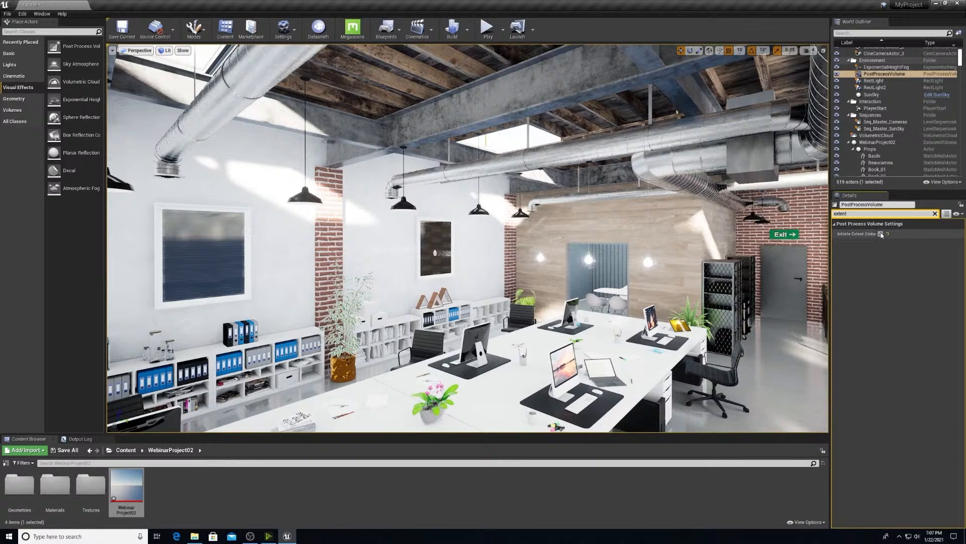
pyautogui.click(881, 235)
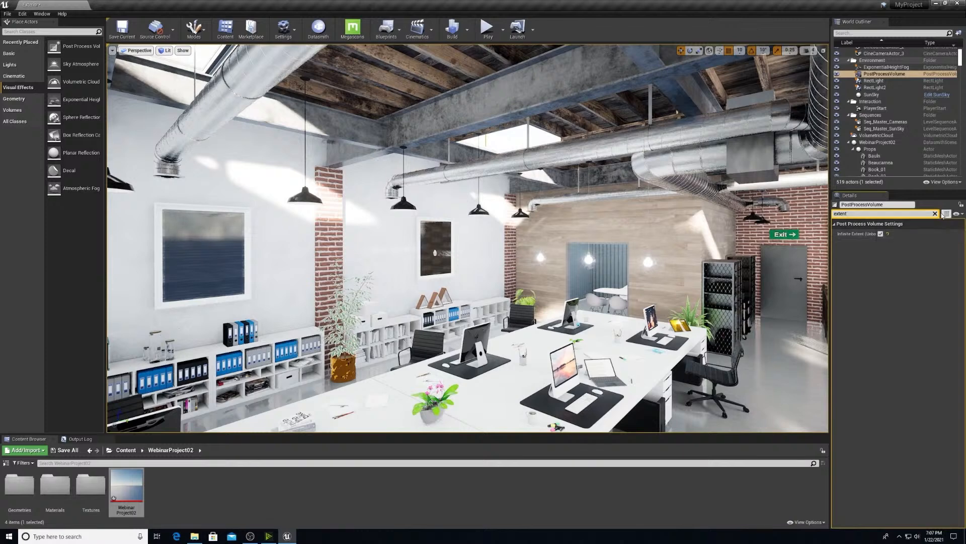
pyautogui.click(935, 213)
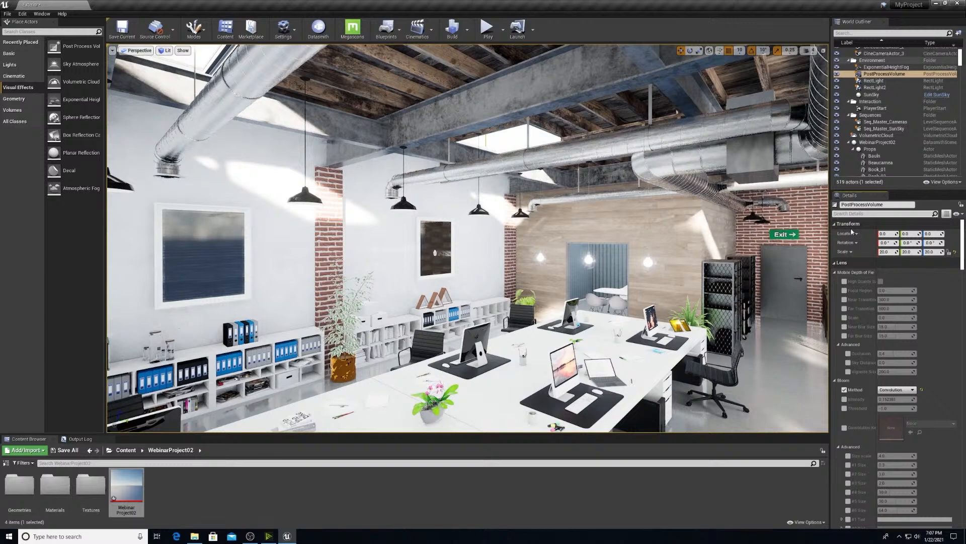
# Step: Turn off the Metering Mode override in the volume's exposure settings and set Exposure Compensation to 0
pyautogui.moveTo(696, 283)
pyautogui.mouseDown(button='right')
pyautogui.moveTo(713, 276)
pyautogui.moveTo(700, 284)
pyautogui.mouseUp(button='right')
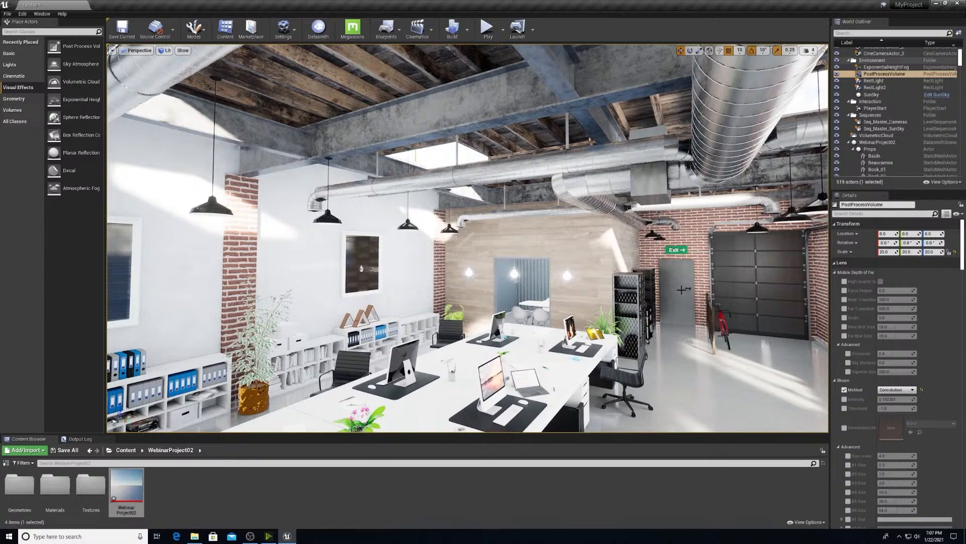
pyautogui.moveTo(682, 289); pyautogui.dragTo(699, 299, button='middle')
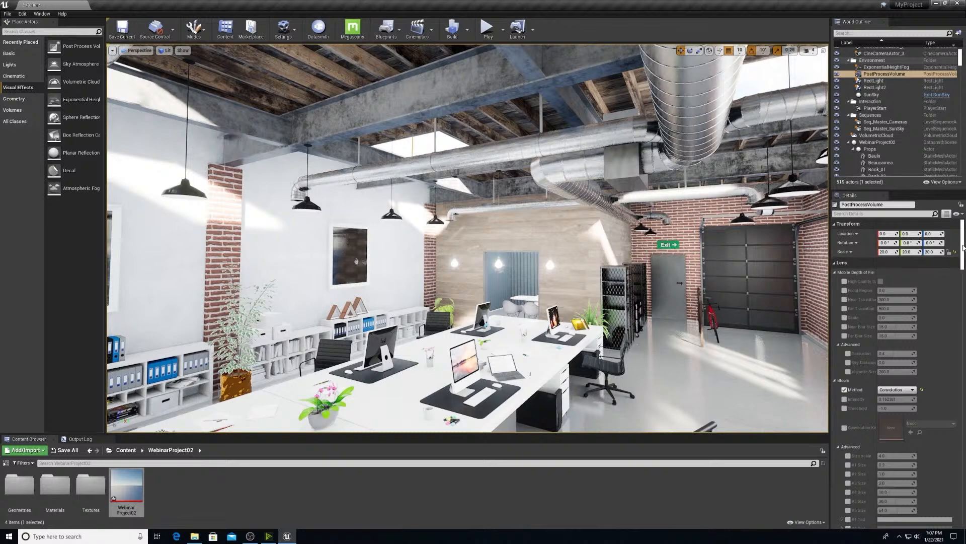
pyautogui.moveTo(963, 247); pyautogui.dragTo(963, 287)
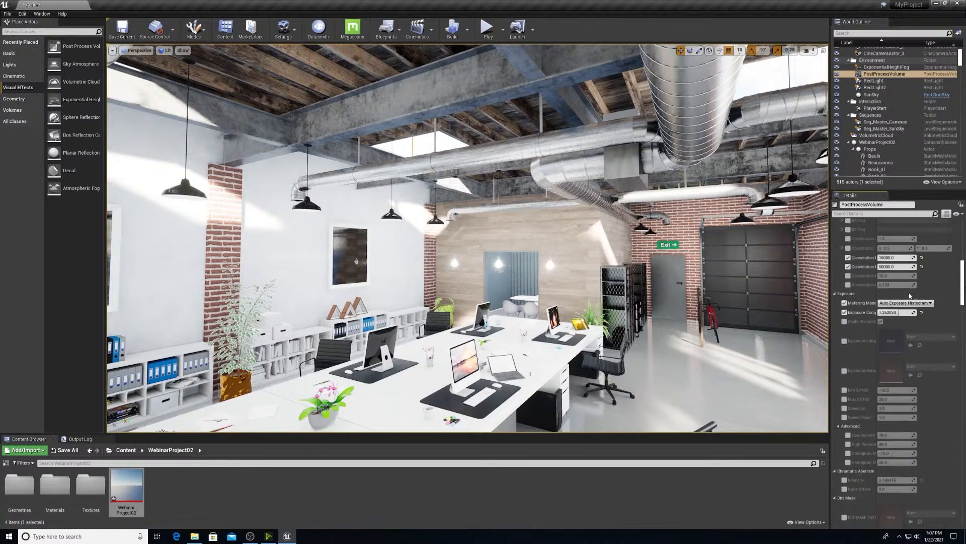
pyautogui.click(844, 303)
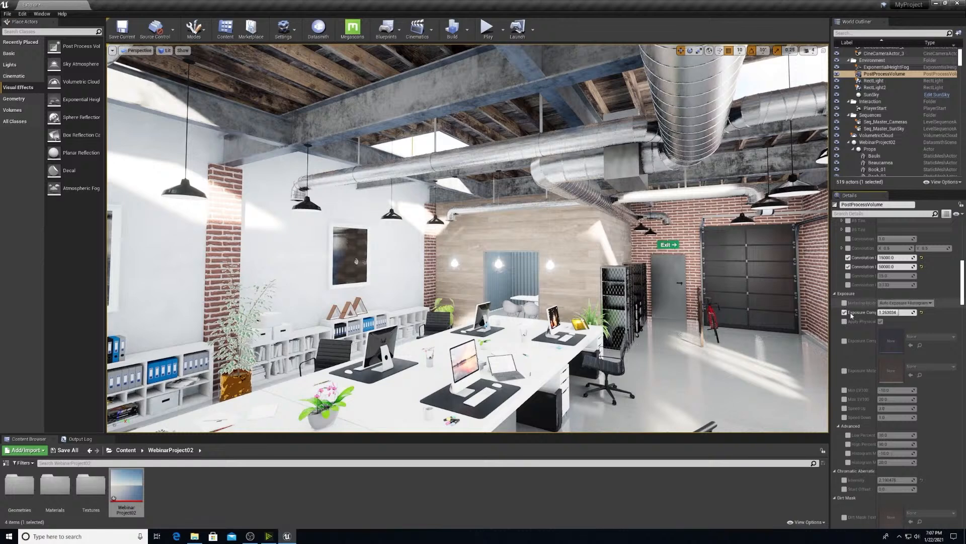
pyautogui.click(898, 312)
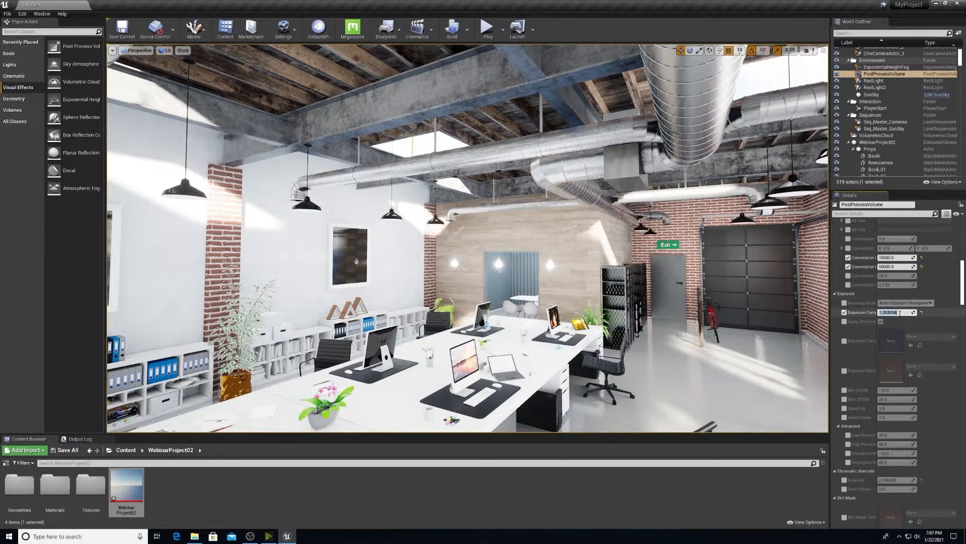
pyautogui.write('0')
pyautogui.press('Return')
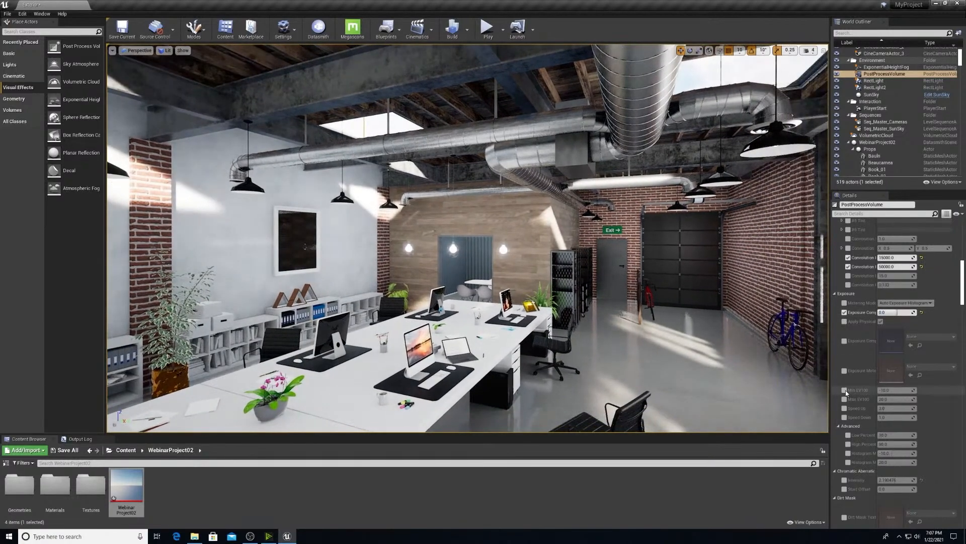
# Step: Enable the Min EV100 and Max EV100 exposure overrides and set both to 5
pyautogui.click(845, 391)
pyautogui.click(845, 399)
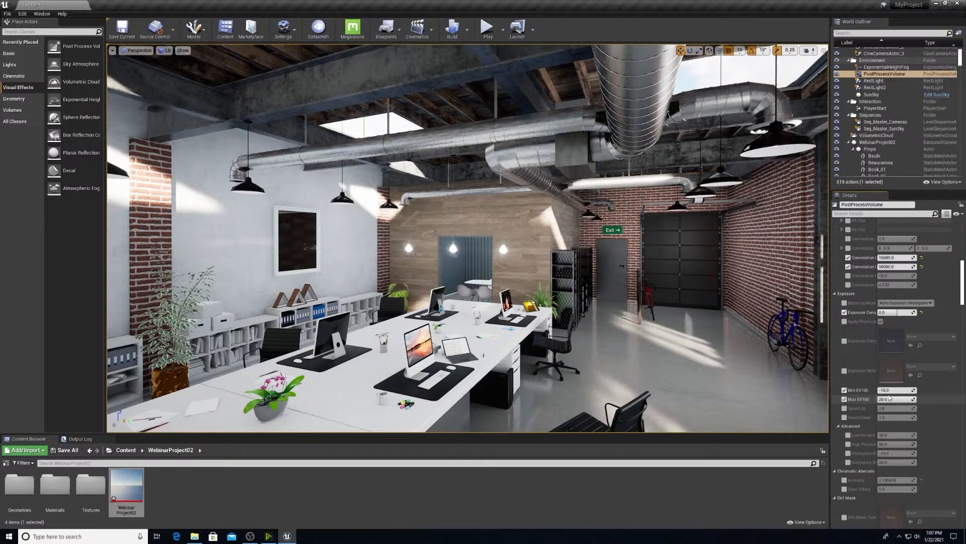
pyautogui.click(892, 391)
pyautogui.write('5')
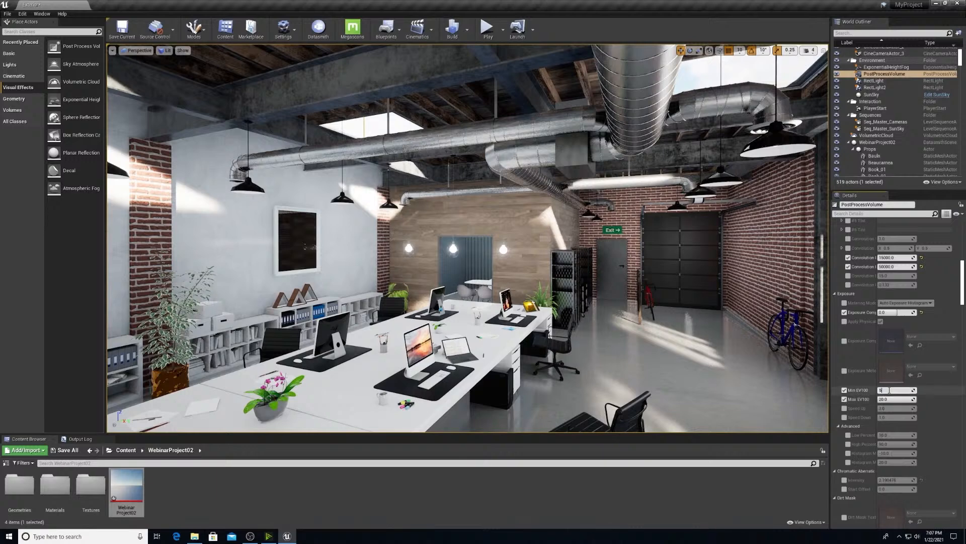
pyautogui.click(890, 399)
pyautogui.write('5')
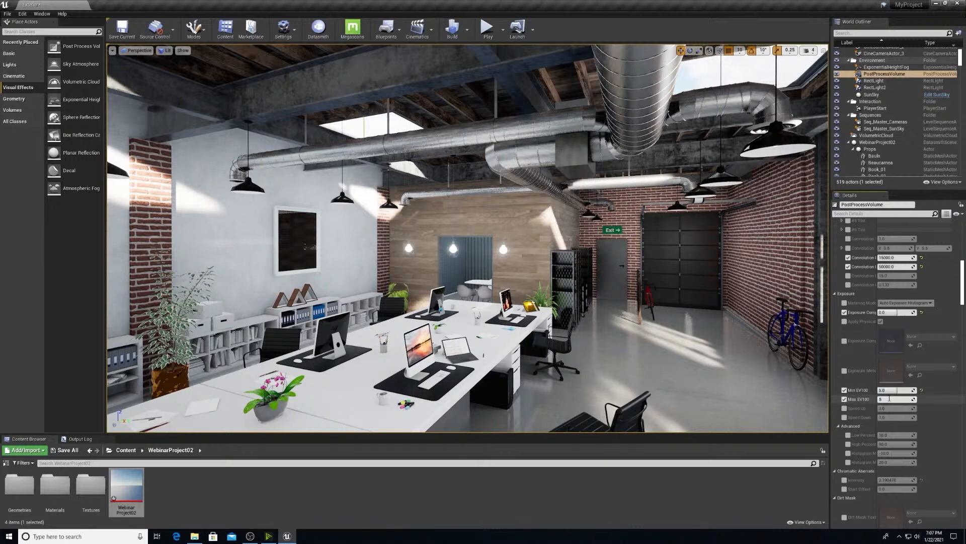
pyautogui.press('Return')
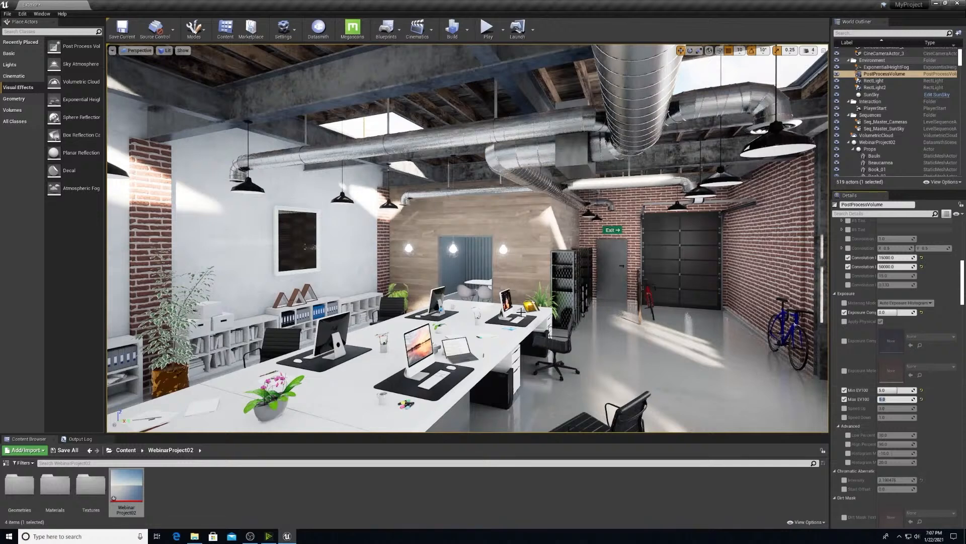
# Step: Enable the white balance Temp override in Color Grading and raise it to about 7657
pyautogui.moveTo(506, 311); pyautogui.dragTo(510, 308, button='right')
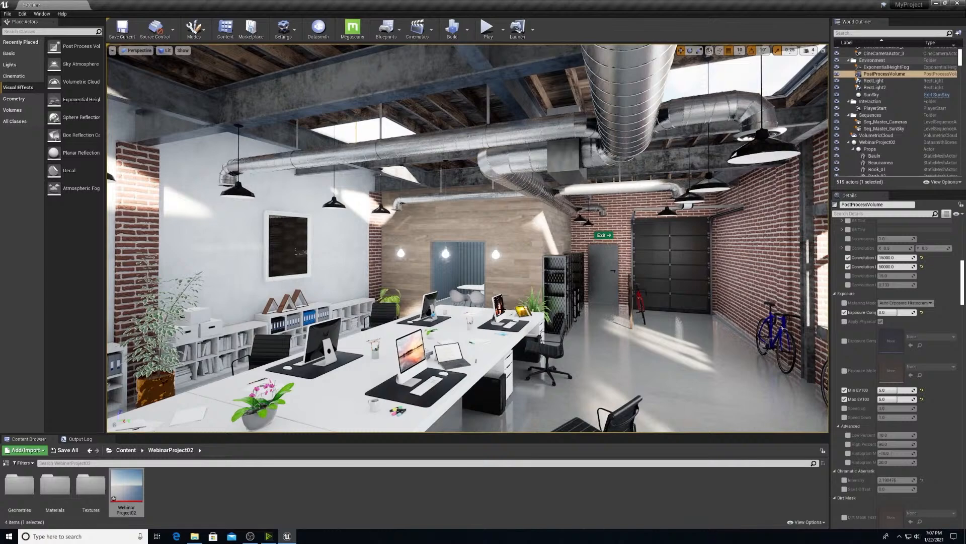
pyautogui.moveTo(510, 308); pyautogui.dragTo(553, 299, button='middle')
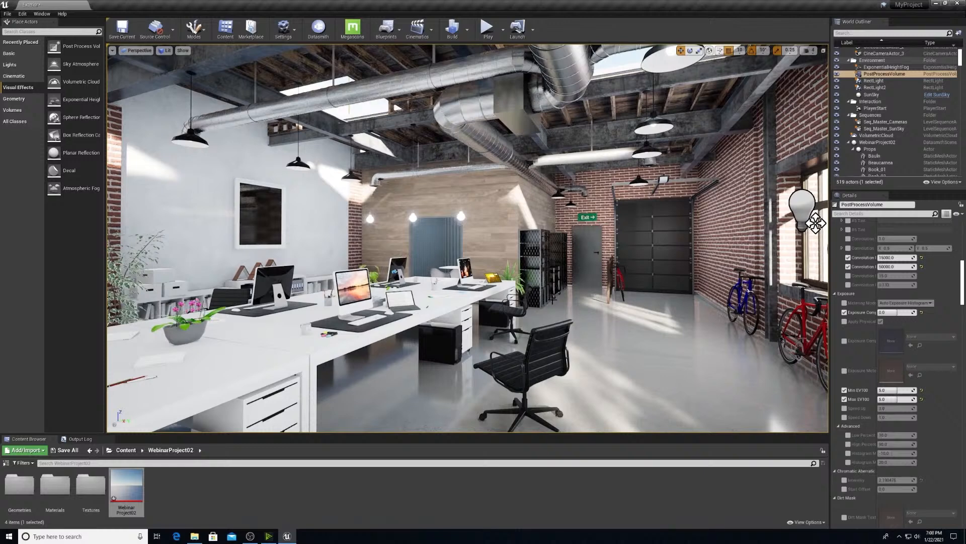
pyautogui.moveTo(549, 296); pyautogui.dragTo(541, 294, button='right')
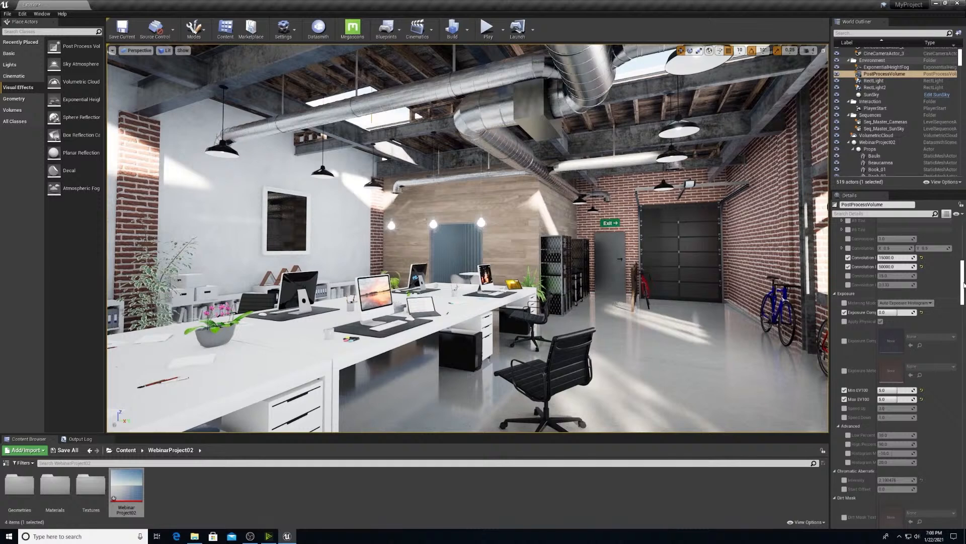
pyautogui.moveTo(965, 285); pyautogui.dragTo(965, 351)
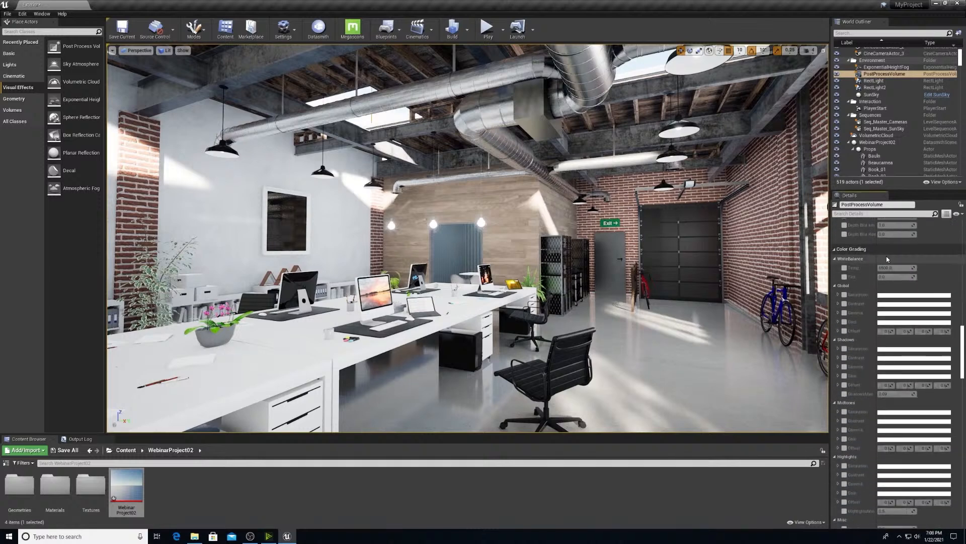
pyautogui.click(845, 268)
pyautogui.moveTo(895, 268); pyautogui.dragTo(894, 268)
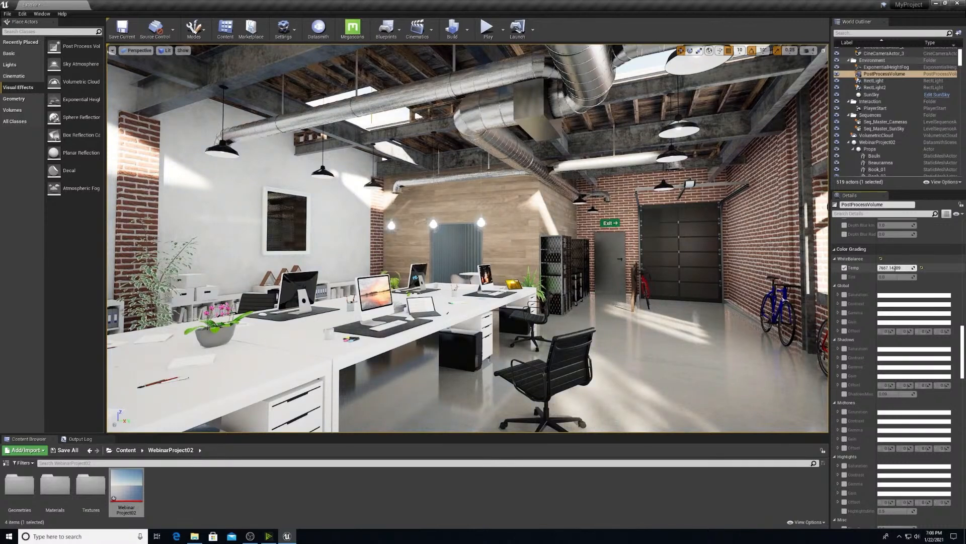
# Step: Enable global saturation and contrast, setting saturation to 0.88 and contrast to 1.14 with a slight shift toward blue
pyautogui.click(845, 295)
pyautogui.click(838, 295)
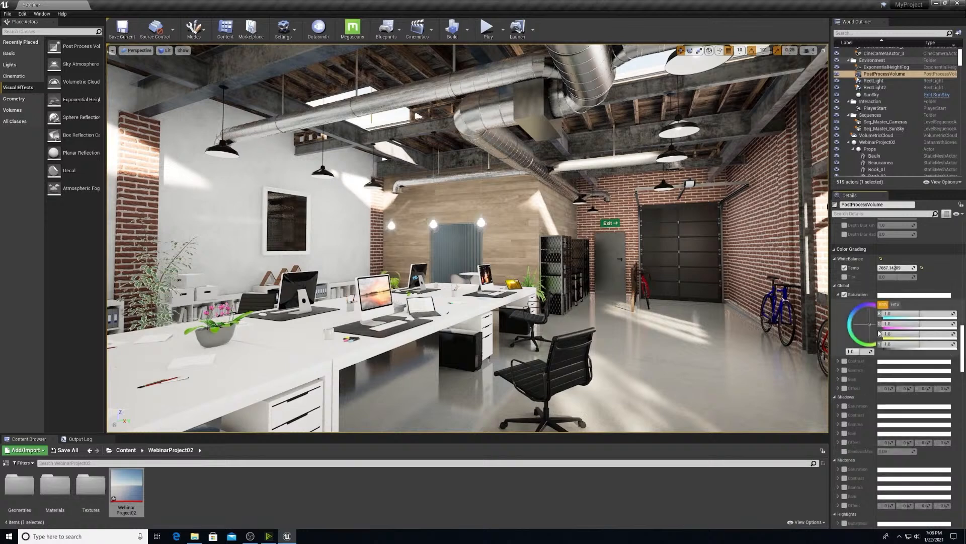
pyautogui.moveTo(859, 352); pyautogui.dragTo(858, 351)
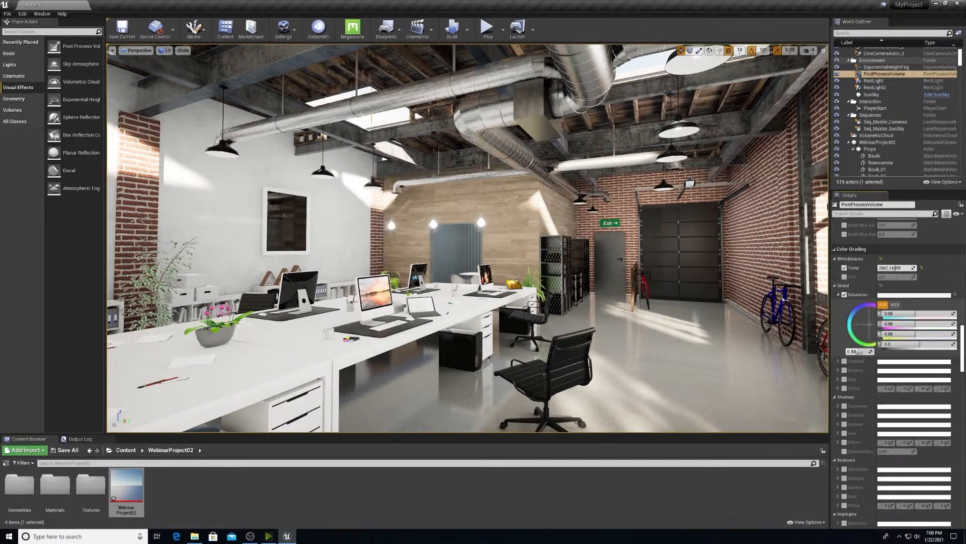
pyautogui.click(838, 361)
pyautogui.click(844, 361)
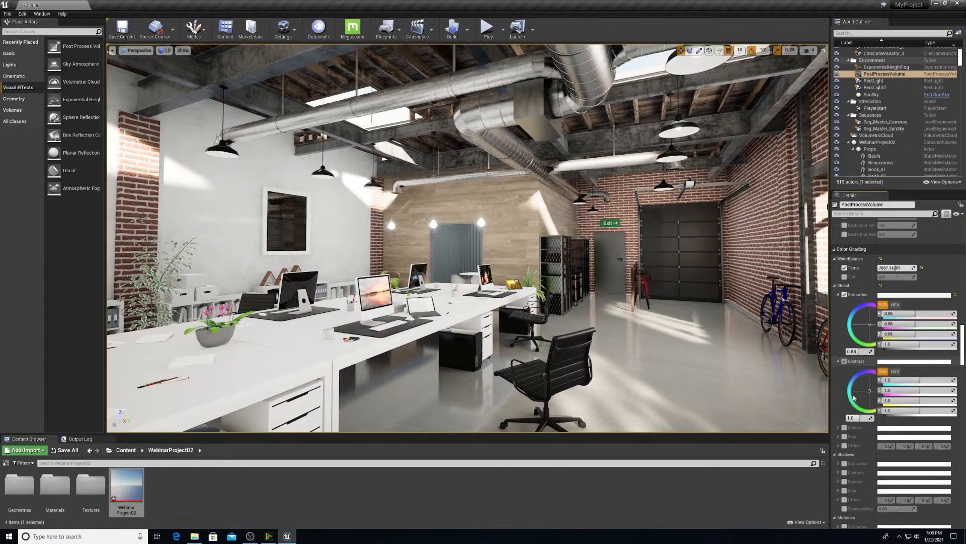
pyautogui.moveTo(858, 418); pyautogui.dragTo(865, 386)
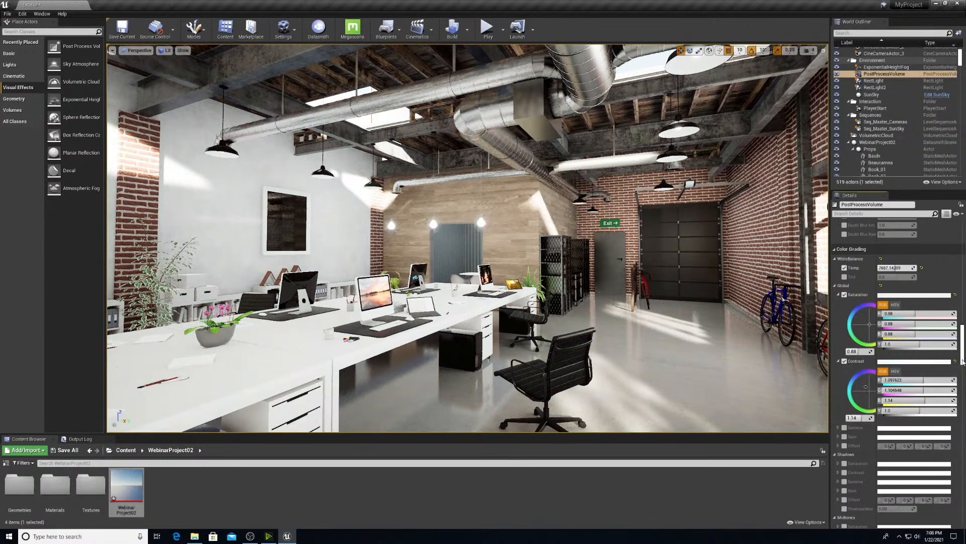
# Step: Try the chromatic aberration intensity override on the post process volume and switch it back off
pyautogui.moveTo(962, 360); pyautogui.dragTo(956, 318)
pyautogui.click(845, 274)
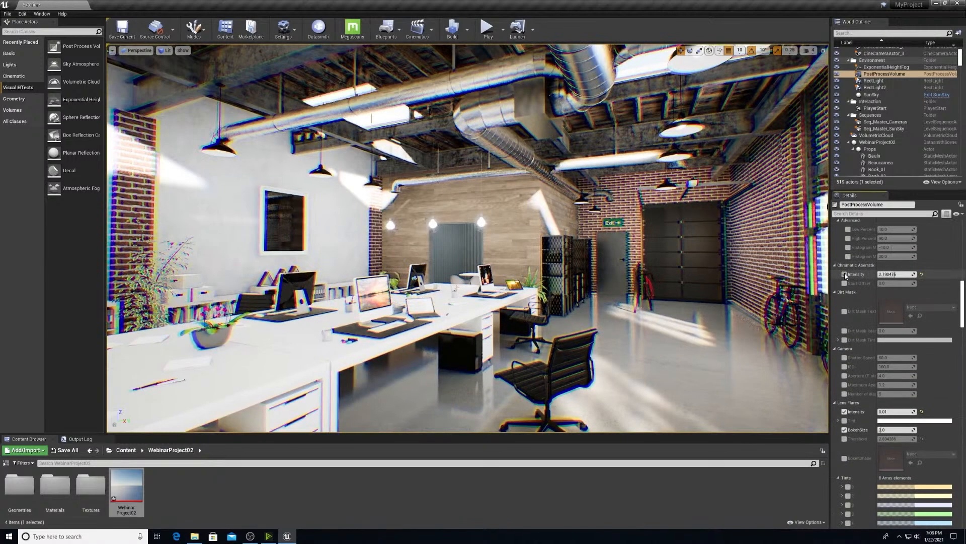
pyautogui.click(846, 275)
# Step: Enable the Vignette Intensity override under Image Effects and set it to about 0.495
pyautogui.moveTo(962, 311); pyautogui.dragTo(955, 341)
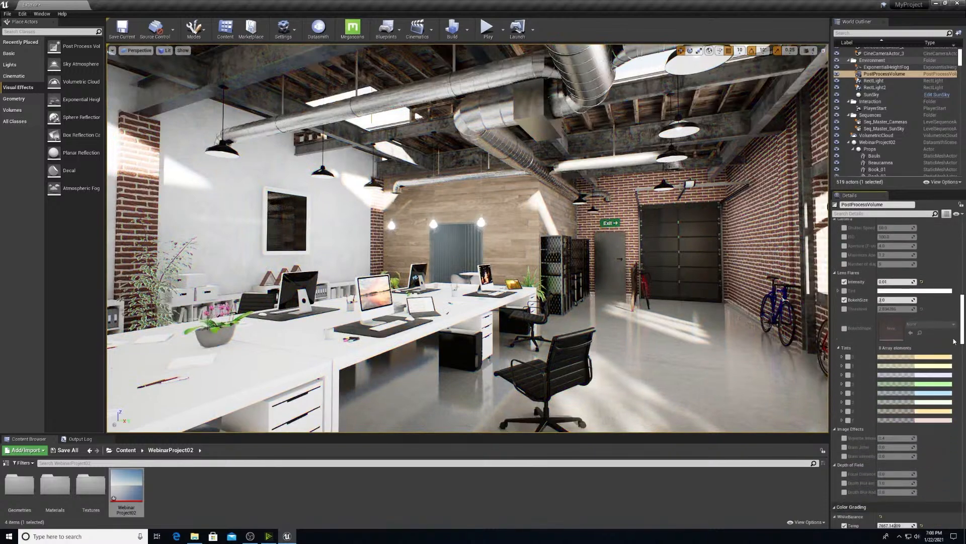
pyautogui.click(844, 438)
pyautogui.moveTo(895, 437); pyautogui.dragTo(897, 438)
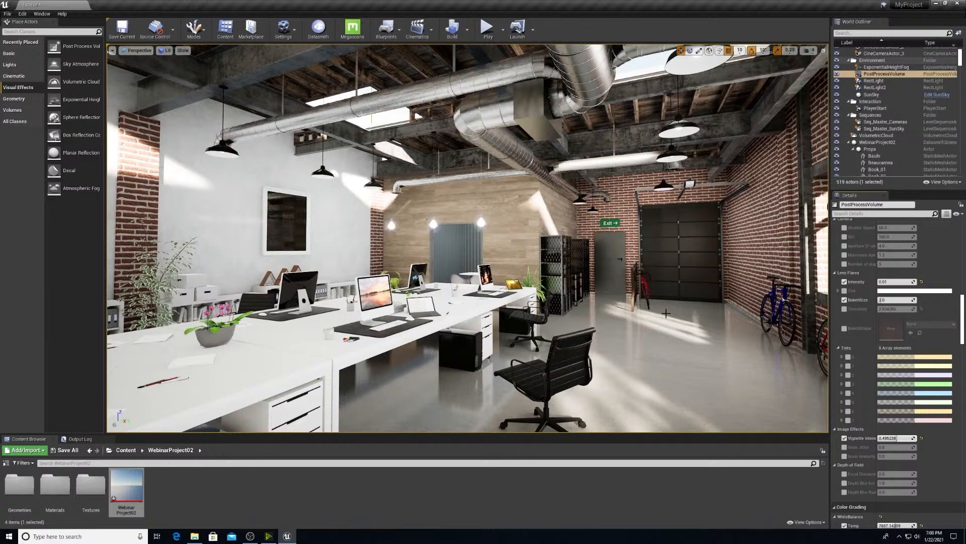
pyautogui.moveTo(666, 313); pyautogui.dragTo(635, 313, button='right')
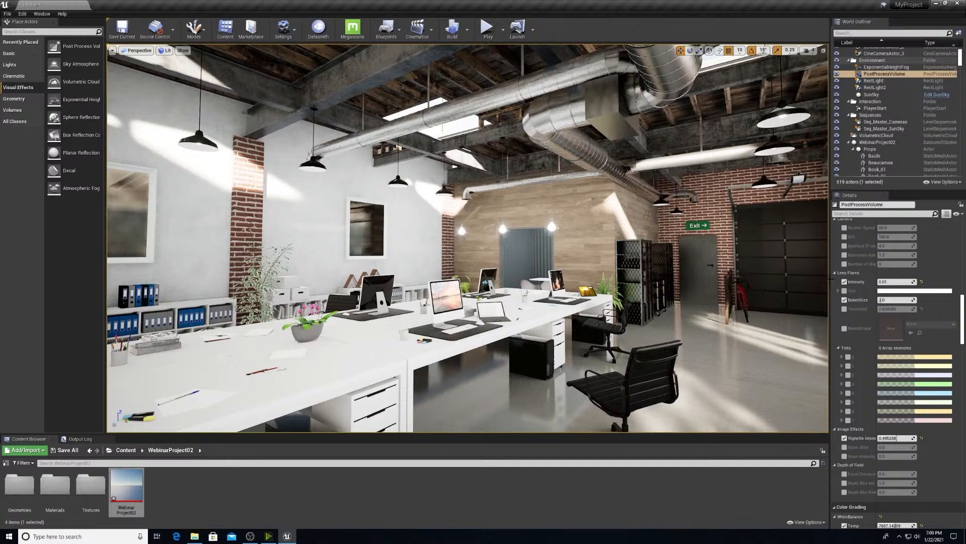
pyautogui.moveTo(960, 316); pyautogui.dragTo(961, 323)
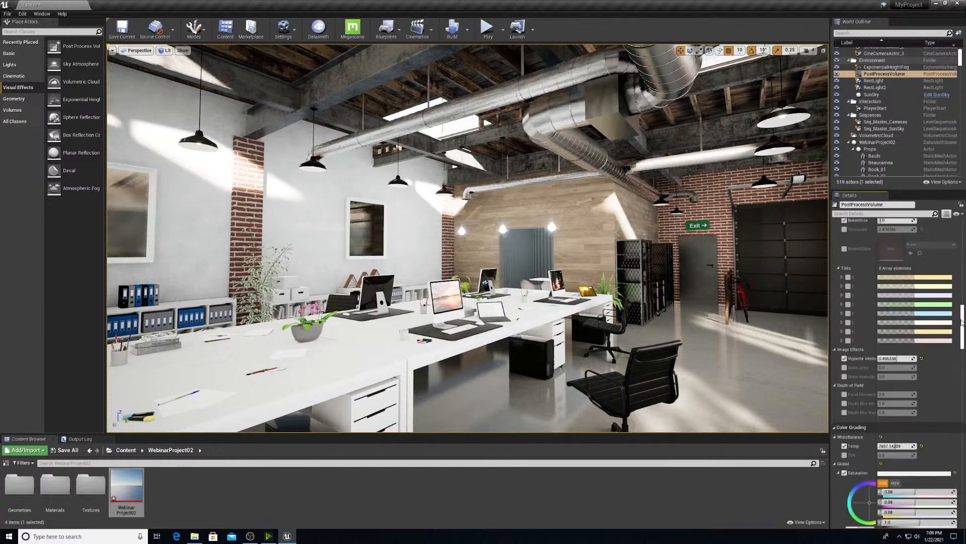
pyautogui.scroll(-3, 961, 321)
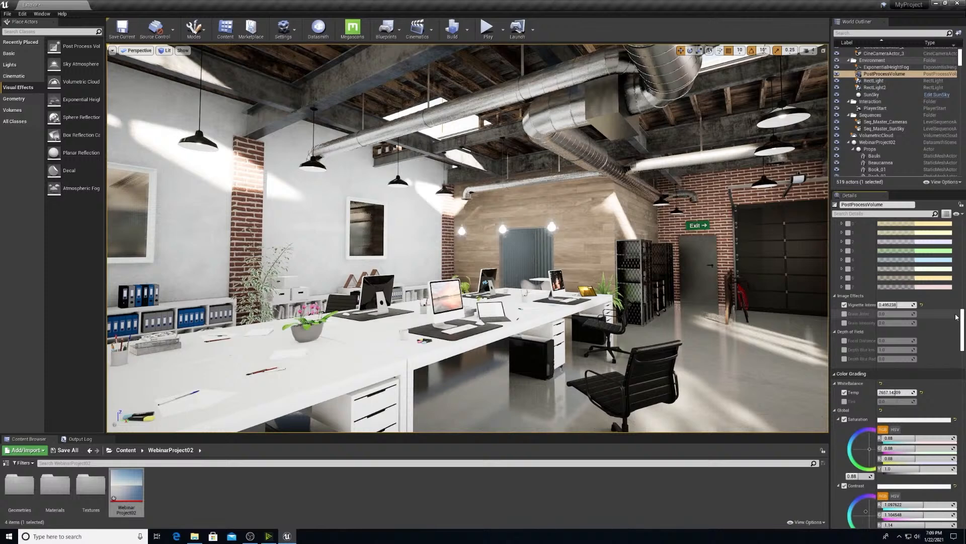
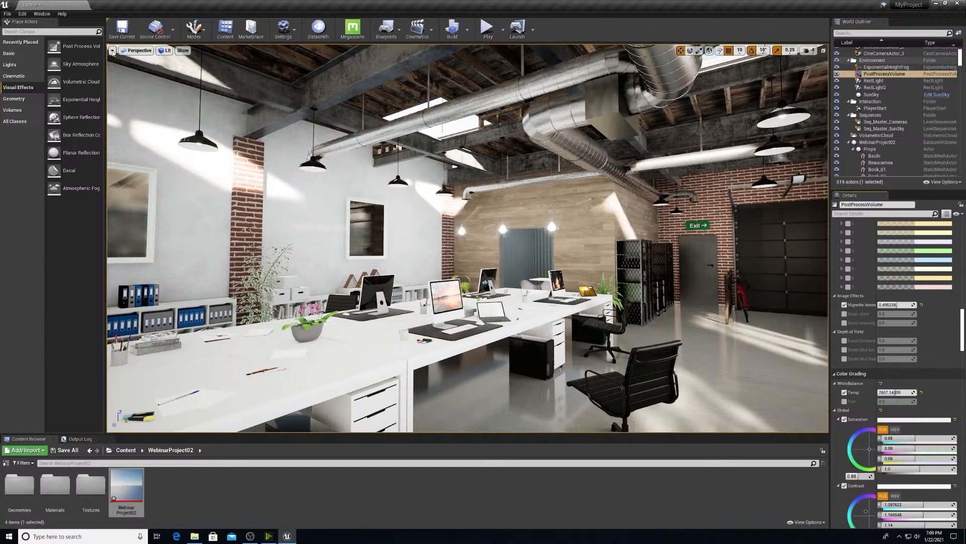
# Step: Show the FPS counter and the Unit engine statistics in the viewport
pyautogui.click(113, 51)
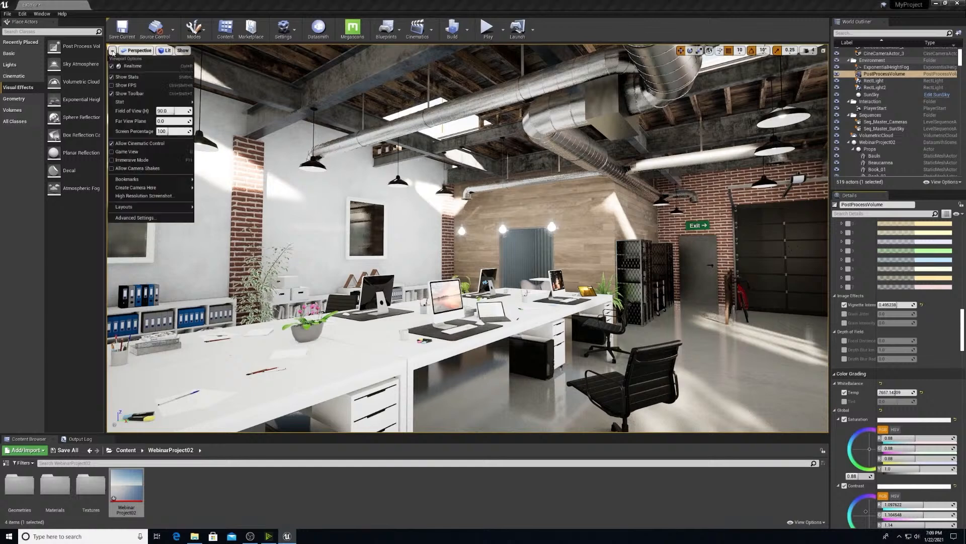
pyautogui.click(112, 85)
pyautogui.moveTo(186, 110)
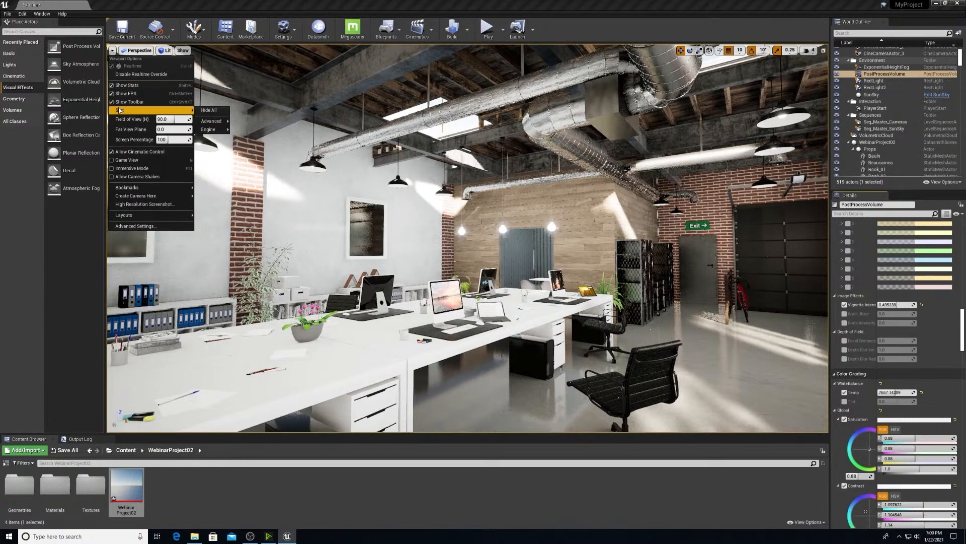
pyautogui.moveTo(212, 129)
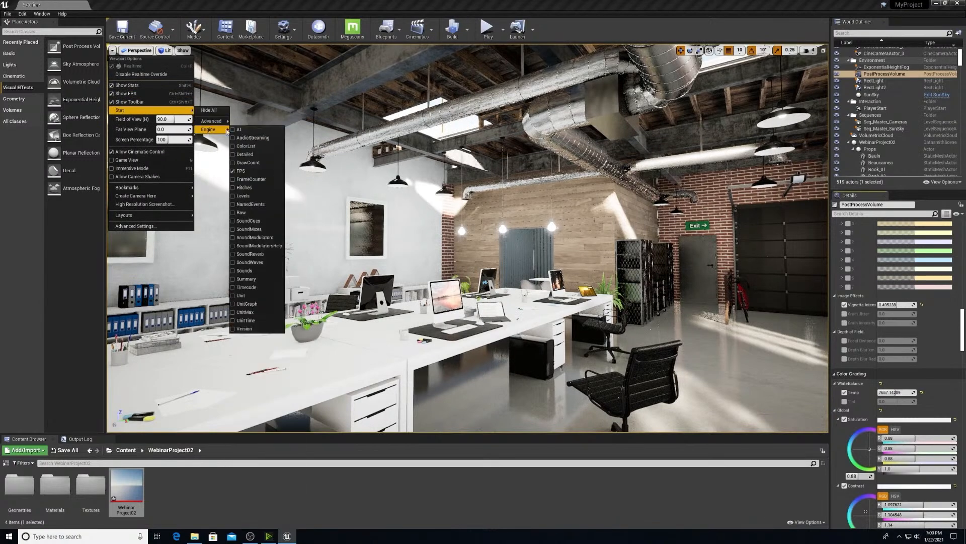
pyautogui.click(241, 296)
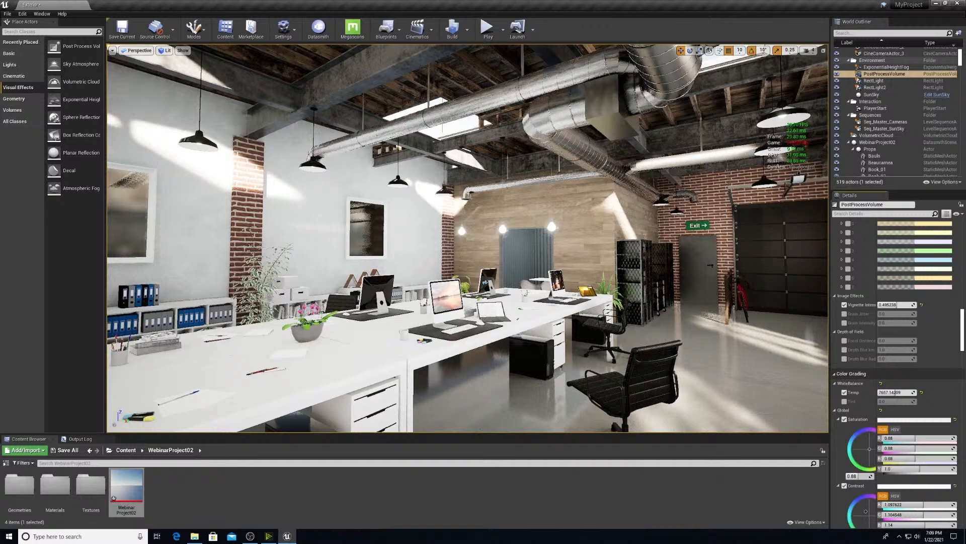
pyautogui.moveTo(403, 272); pyautogui.dragTo(388, 266)
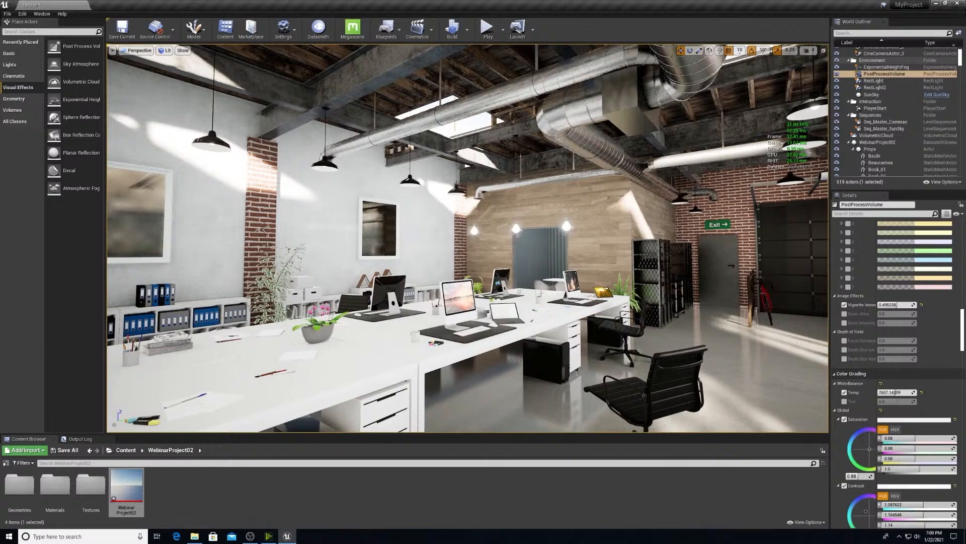
pyautogui.moveTo(468, 242); pyautogui.dragTo(389, 228, button='right')
pyautogui.moveTo(562, 261); pyautogui.dragTo(637, 267, button='middle')
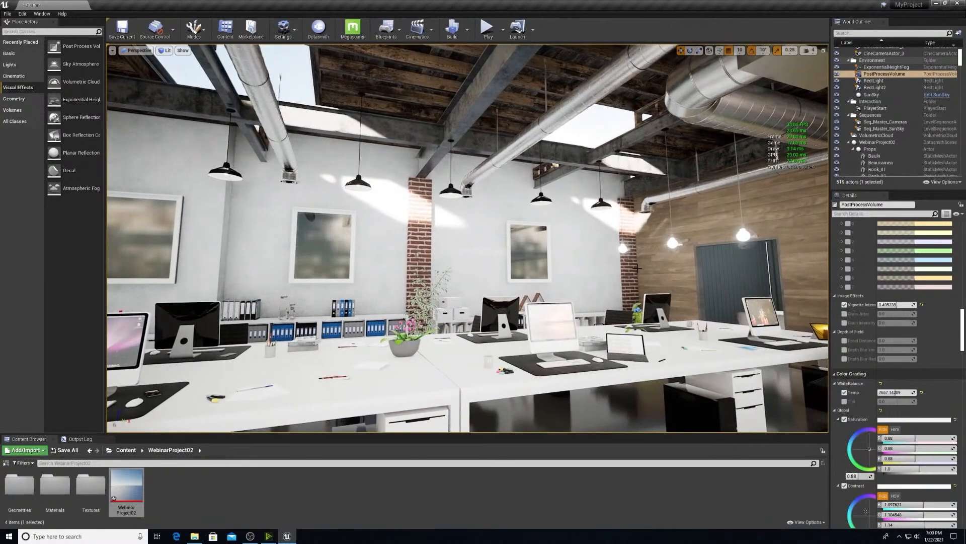
# Step: Look around the desk area from several angles to examine real-time performance with the viewport statistics shown
pyautogui.moveTo(637, 268); pyautogui.dragTo(646, 288, button='right')
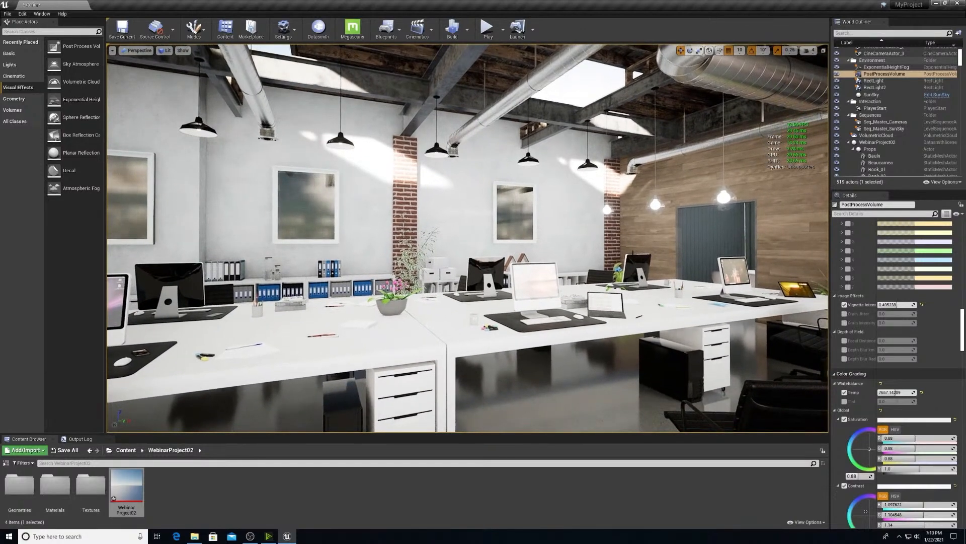
pyautogui.moveTo(632, 253); pyautogui.dragTo(599, 252, button='right')
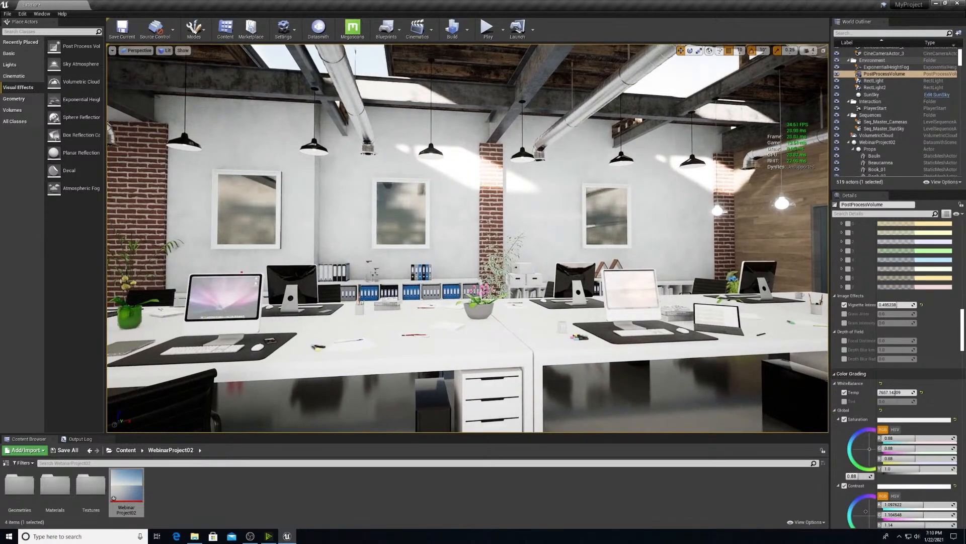
pyautogui.moveTo(605, 254); pyautogui.dragTo(593, 268, button='middle')
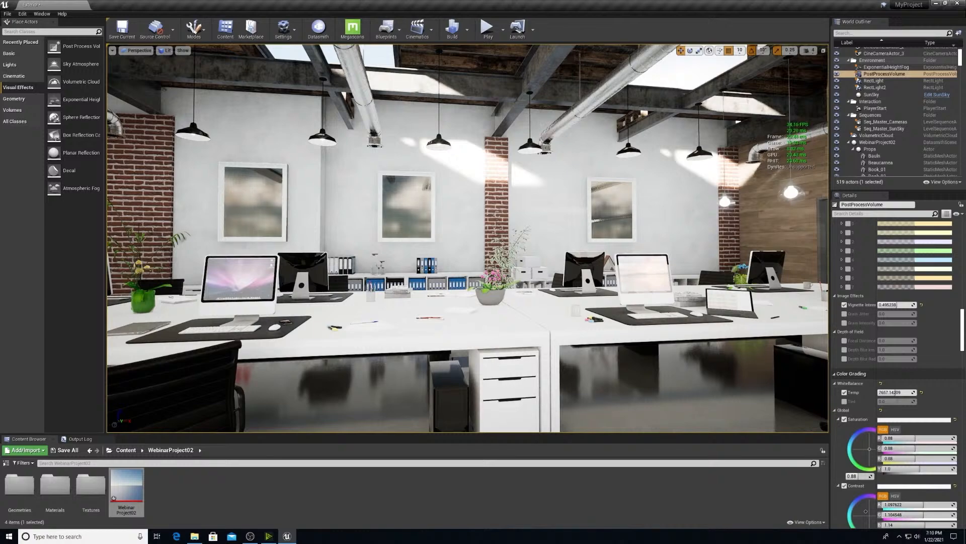
pyautogui.rightClick(607, 257)
pyautogui.moveTo(574, 253); pyautogui.dragTo(562, 253, button='right')
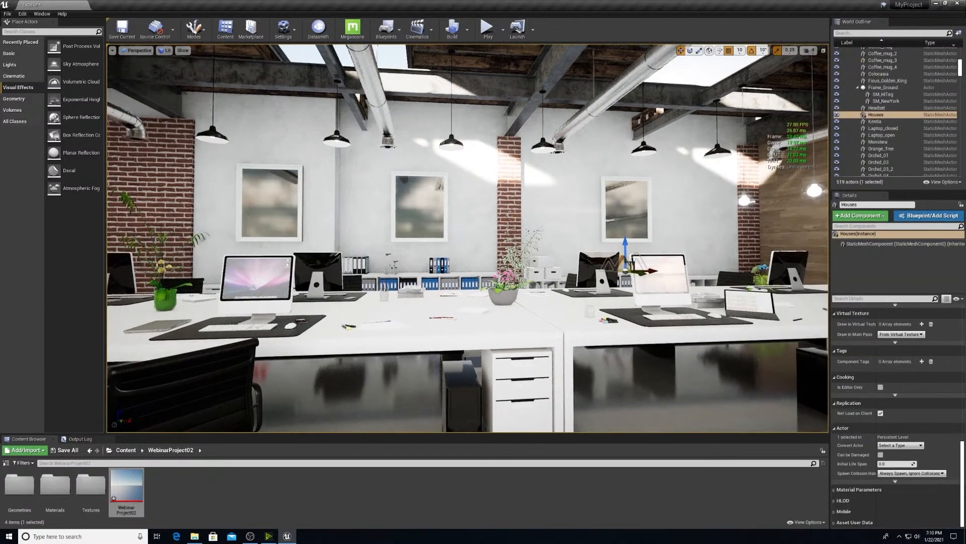
pyautogui.moveTo(563, 252); pyautogui.dragTo(617, 268, button='middle')
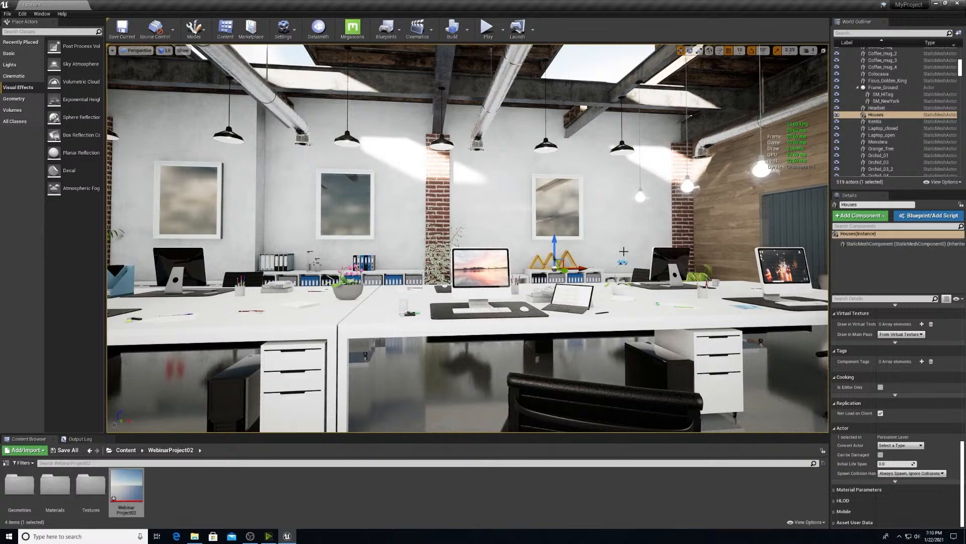
# Step: Reselect the PostProcessVolume in the Environment folder and collapse all of its property categories
pyautogui.moveTo(962, 68); pyautogui.dragTo(962, 54)
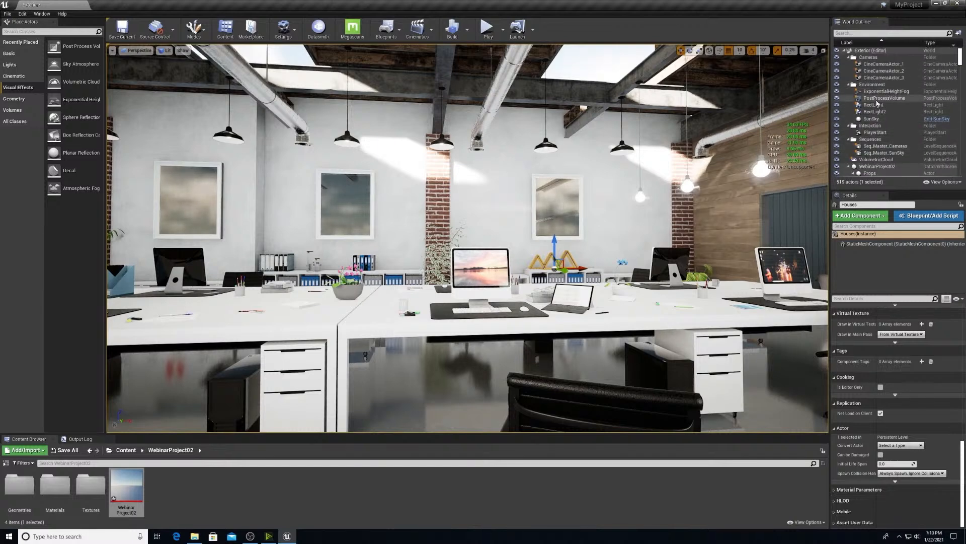
pyautogui.click(878, 99)
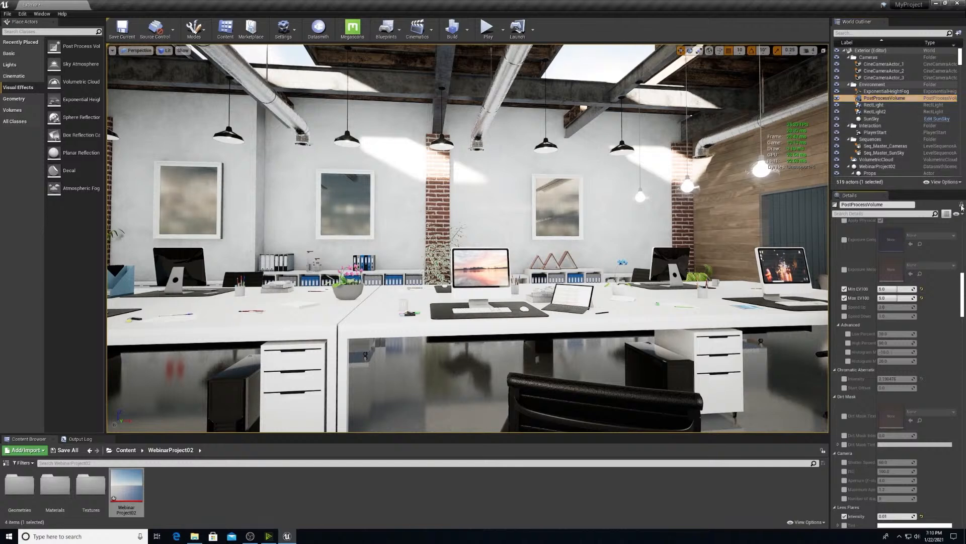
pyautogui.click(961, 206)
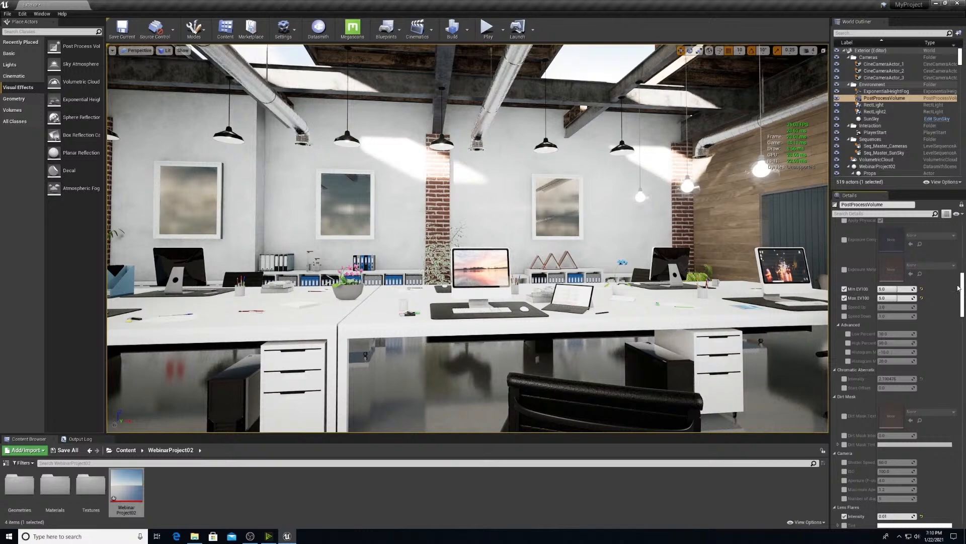
pyautogui.moveTo(963, 281); pyautogui.dragTo(963, 386)
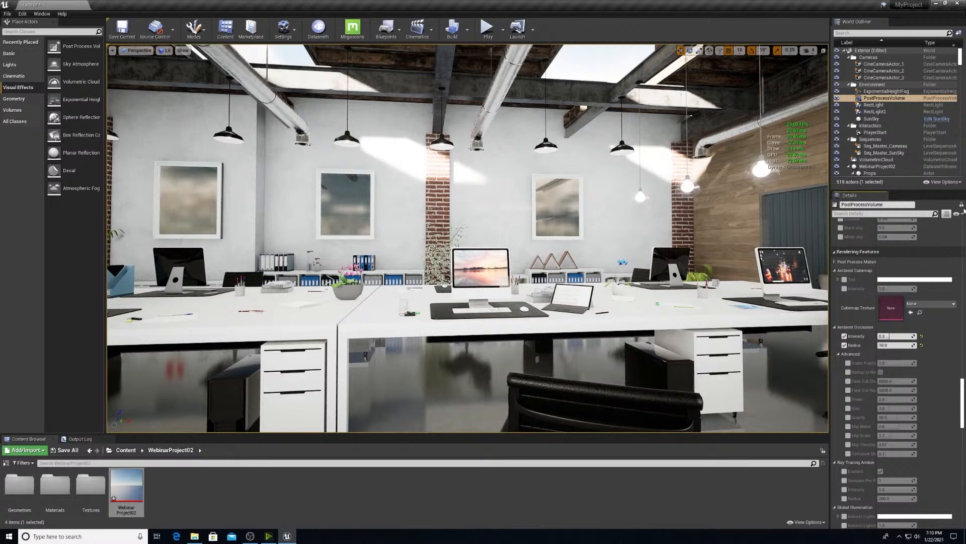
pyautogui.click(960, 215)
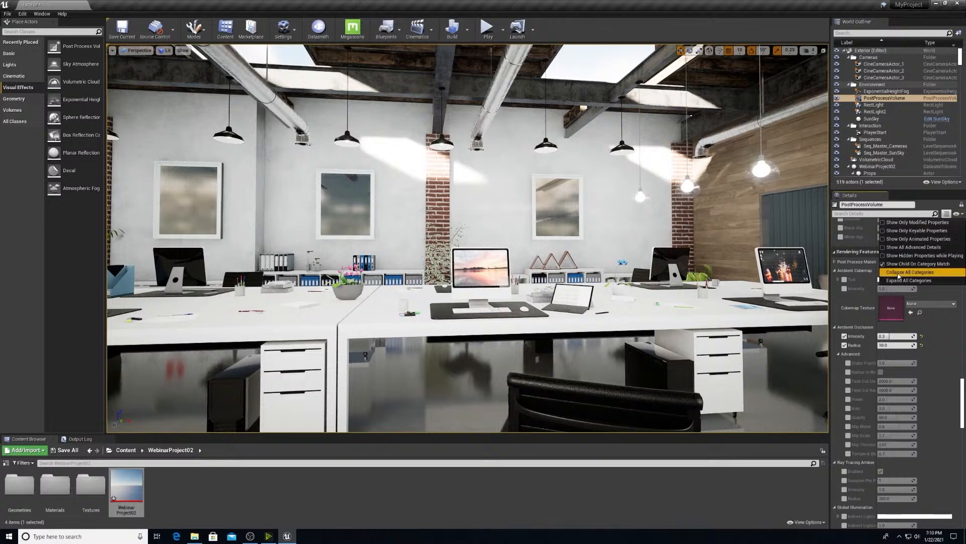
pyautogui.click(899, 273)
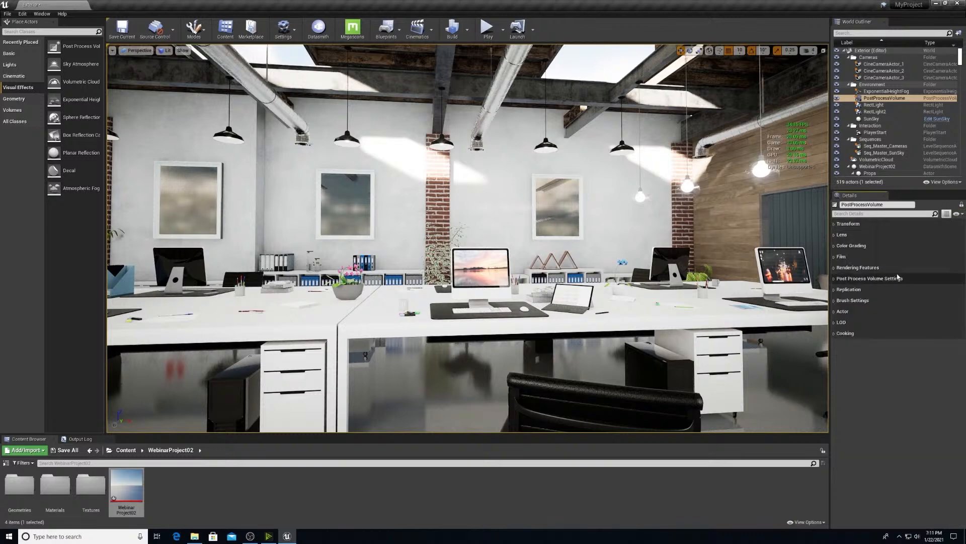
# Step: Expand the Rendering Features category and widen the details area so the full property names are readable
pyautogui.click(836, 268)
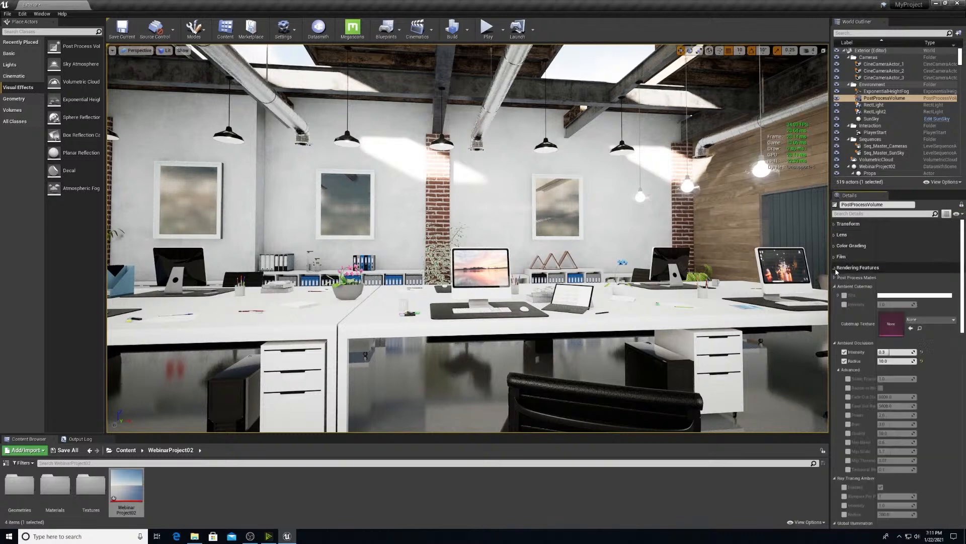
pyautogui.scroll(-2, 864, 392)
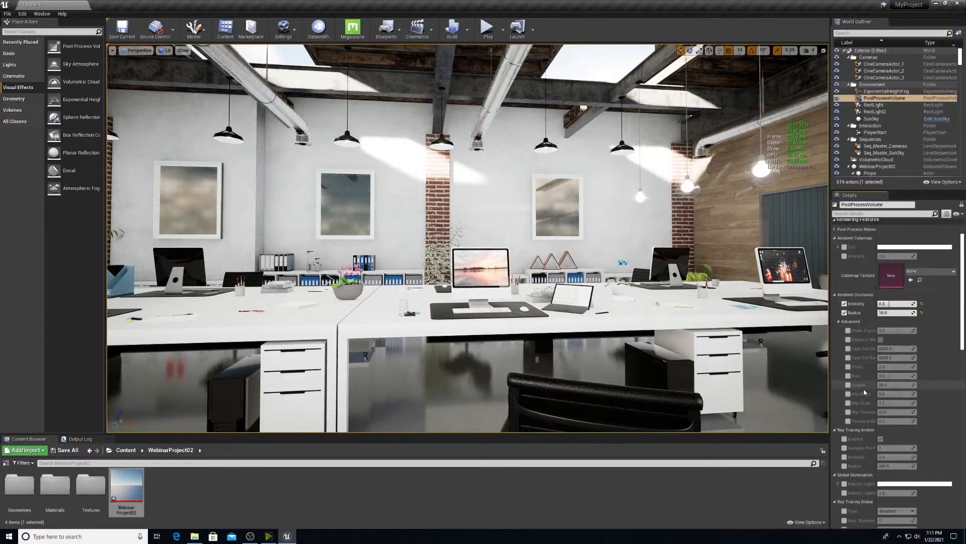
pyautogui.scroll(-1, 865, 392)
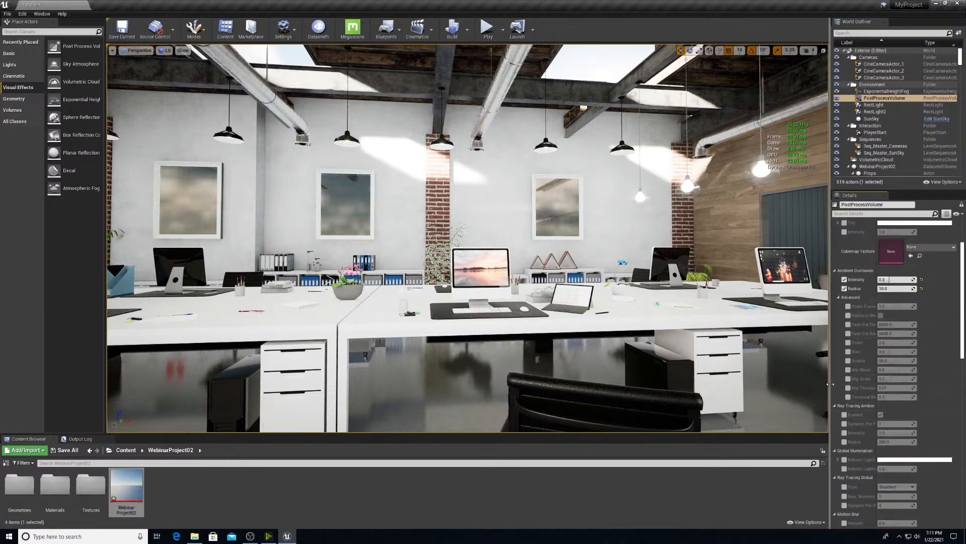
pyautogui.moveTo(831, 384); pyautogui.dragTo(755, 380)
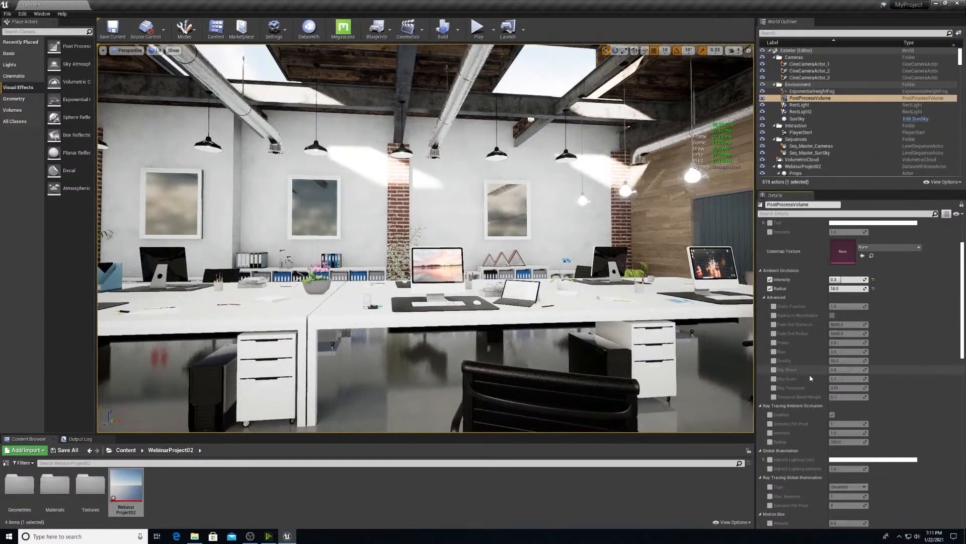
# Step: Enable the Ray Tracing Ambient Occlusion override, compare the scene with it off and on, and leave it enabled
pyautogui.click(770, 414)
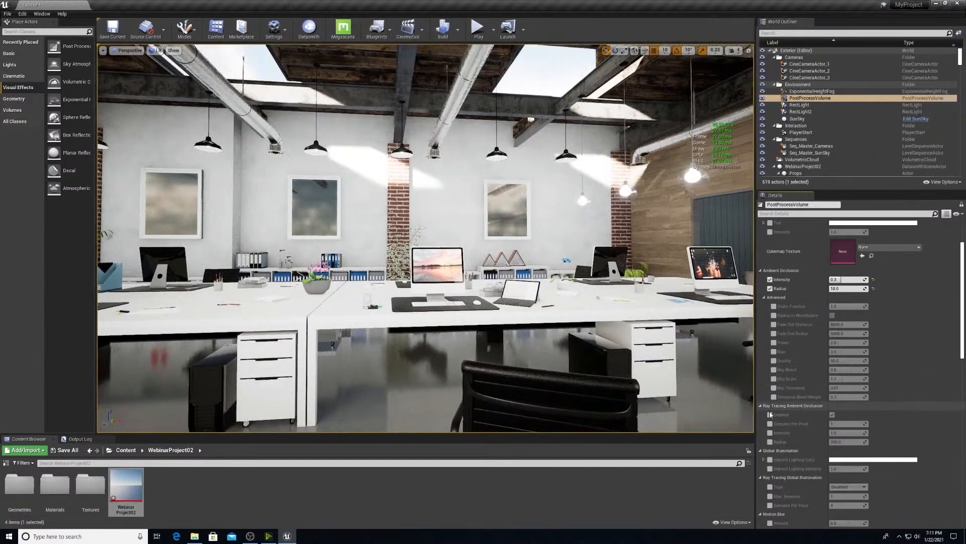
pyautogui.click(832, 415)
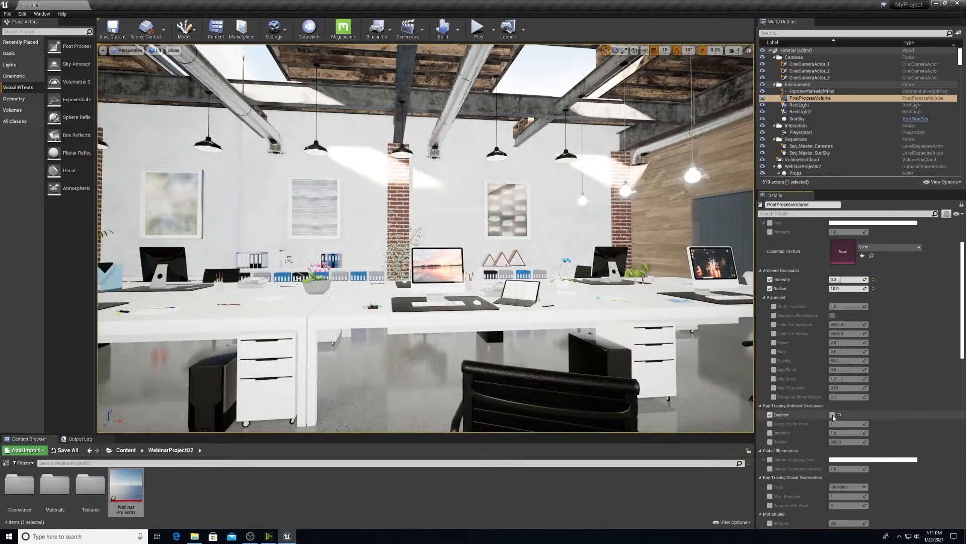
pyautogui.click(832, 415)
pyautogui.click(833, 415)
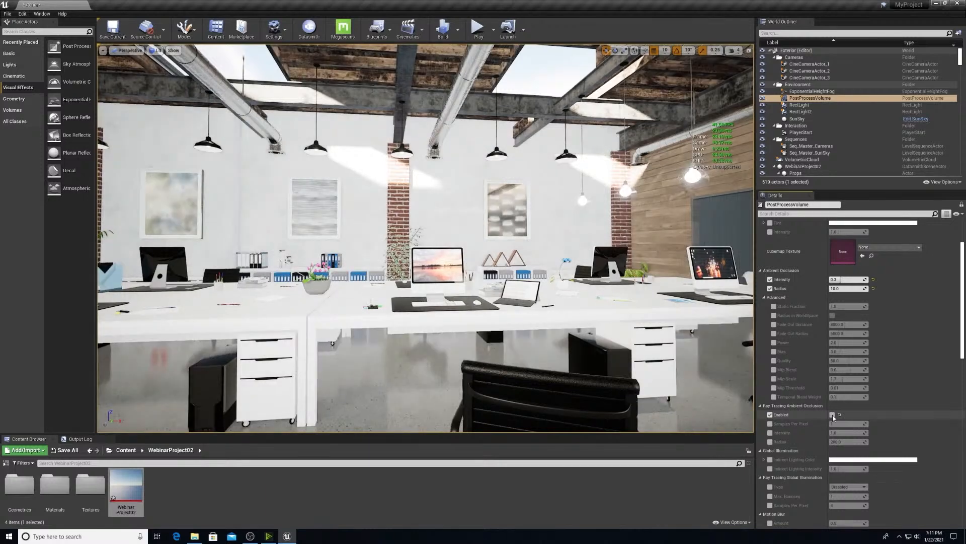
pyautogui.click(833, 415)
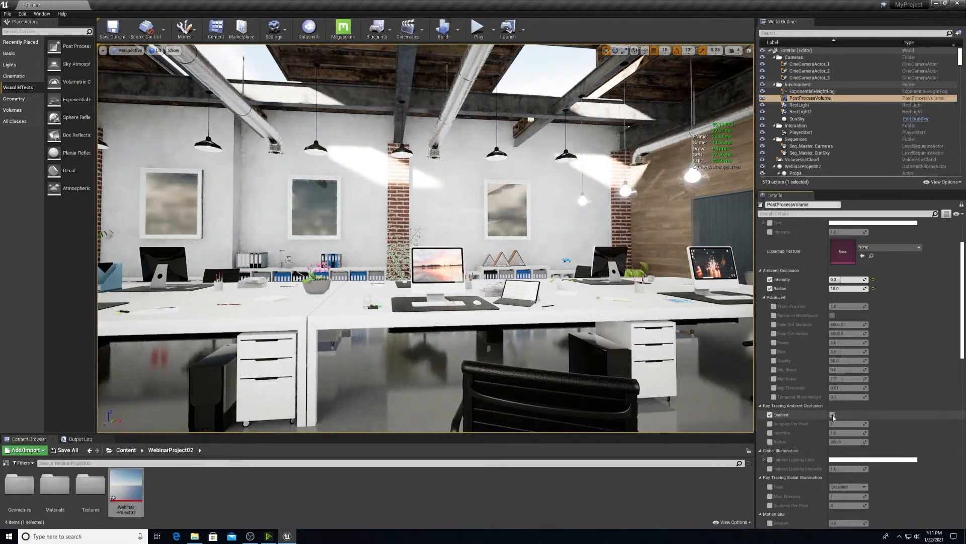
pyautogui.click(833, 416)
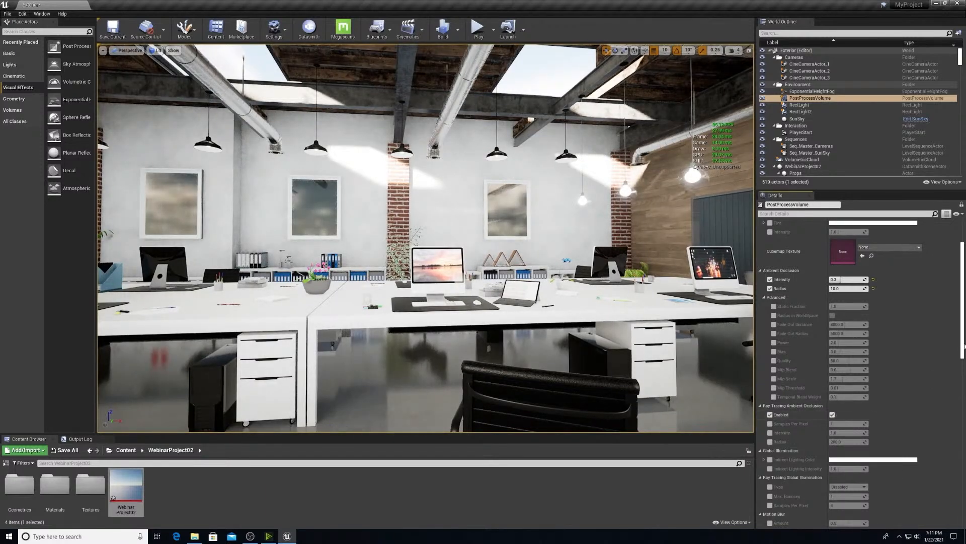
# Step: Enable the Ray Tracing Global Illumination Type override, compare Final Gather with Brute Force, and keep Final Gather
pyautogui.moveTo(963, 342); pyautogui.dragTo(963, 372)
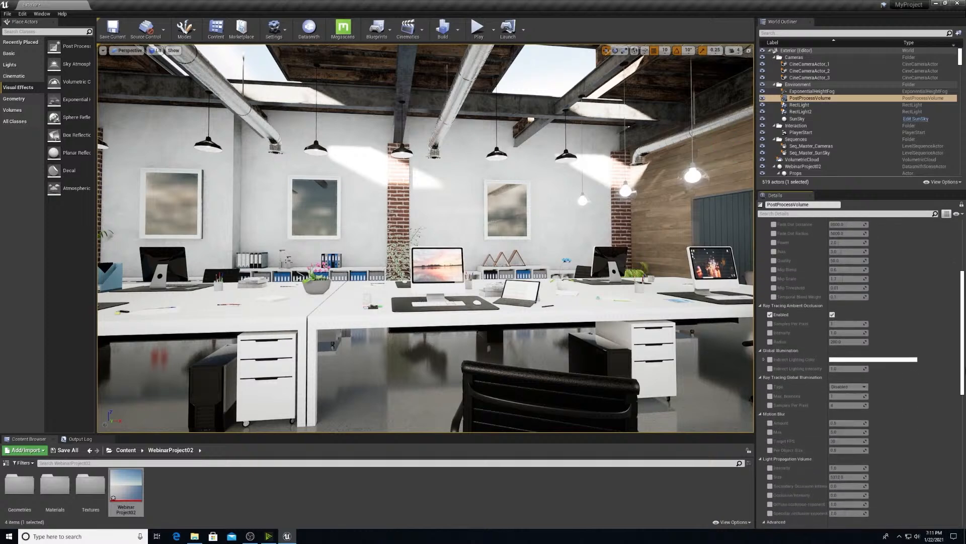
pyautogui.click(770, 386)
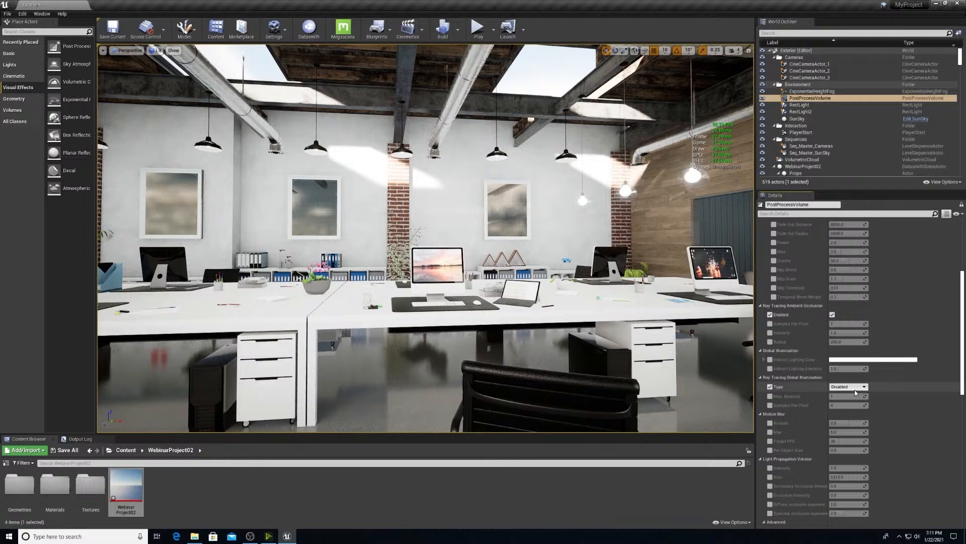
pyautogui.click(855, 389)
pyautogui.click(848, 403)
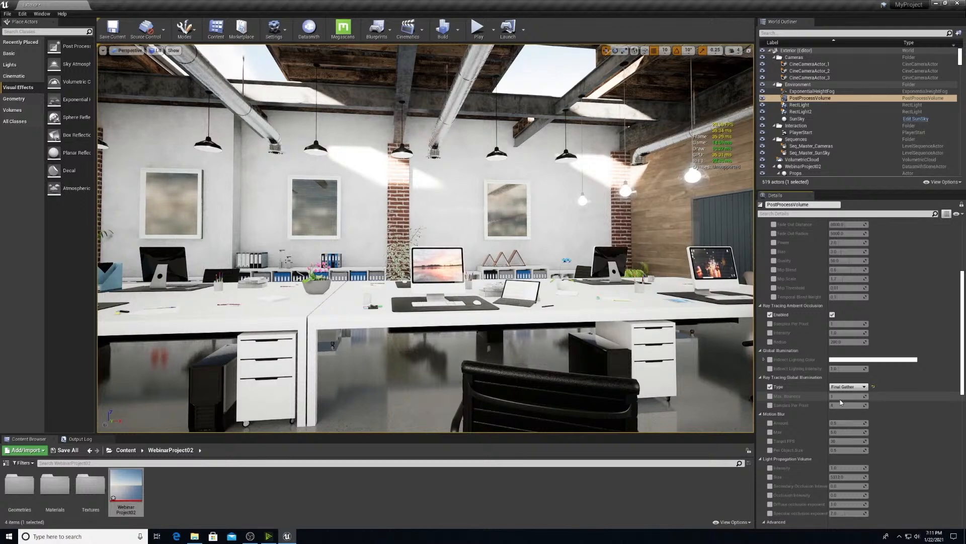
pyautogui.click(848, 387)
pyautogui.click(840, 398)
pyautogui.click(846, 386)
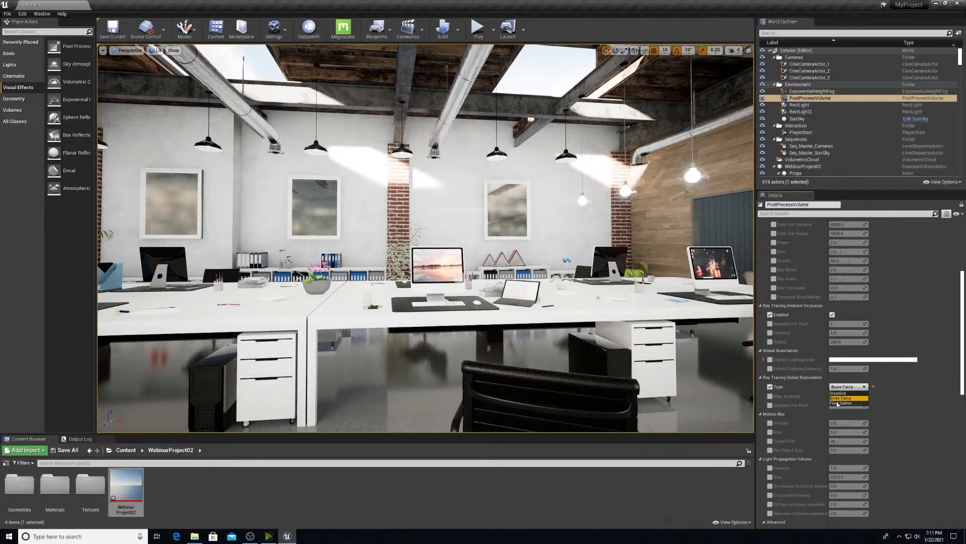
pyautogui.click(837, 403)
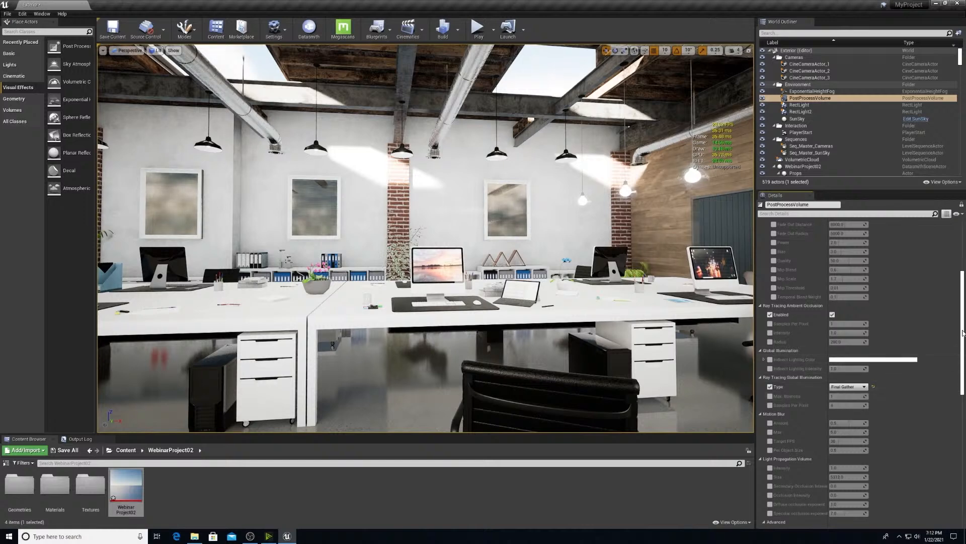
# Step: Enable the Reflections Type override, compare Screen Space with Ray Tracing on the floor, and keep Ray Tracing
pyautogui.moveTo(963, 335); pyautogui.dragTo(964, 341)
pyautogui.scroll(-10, 763, 371)
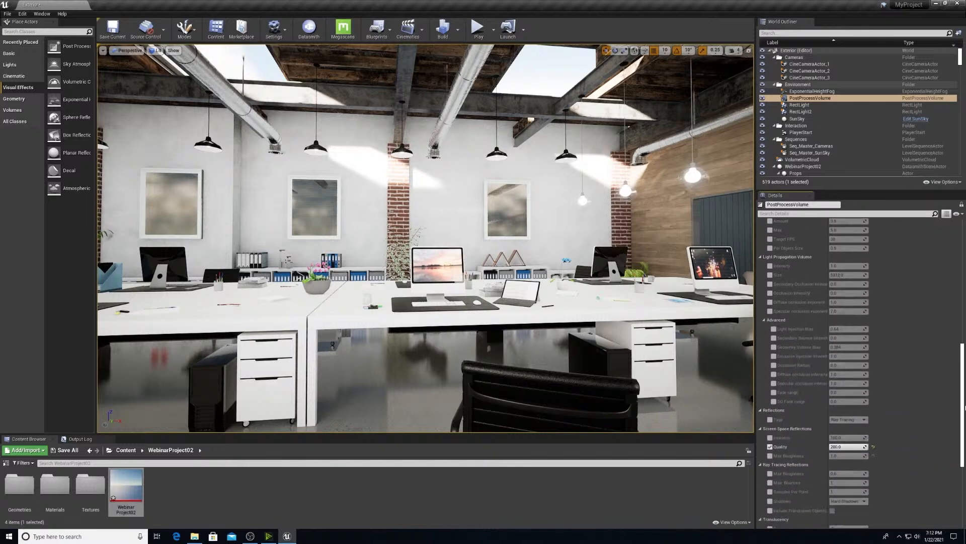
pyautogui.click(771, 391)
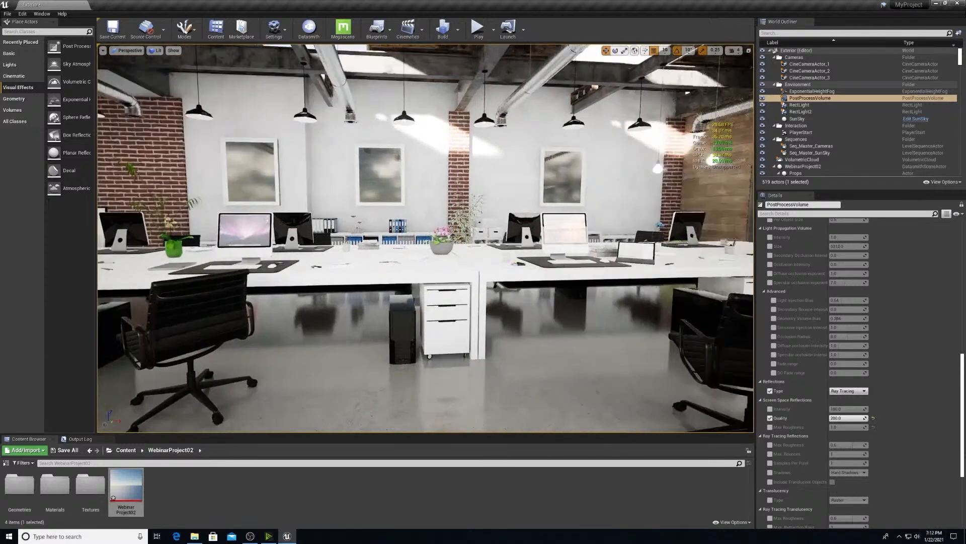
pyautogui.click(850, 390)
pyautogui.click(843, 397)
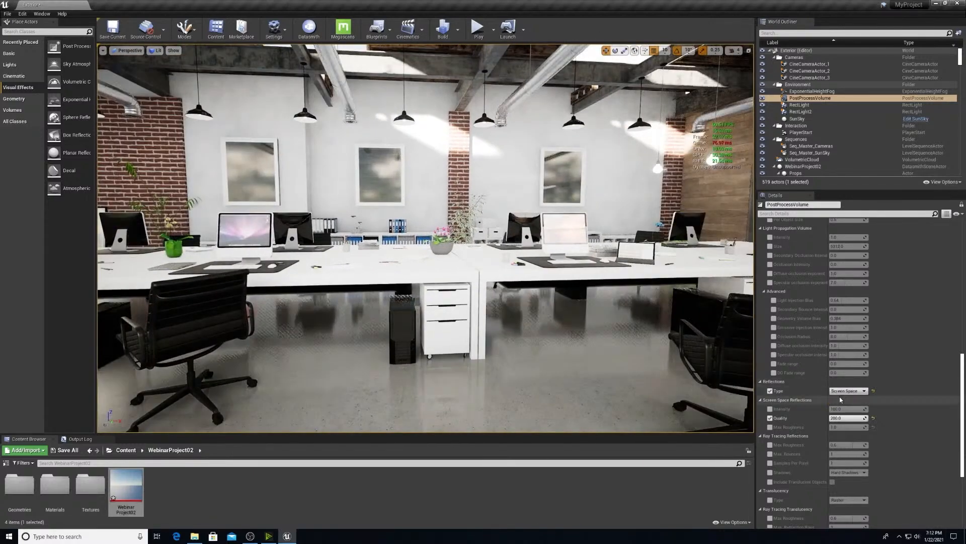
pyautogui.click(847, 391)
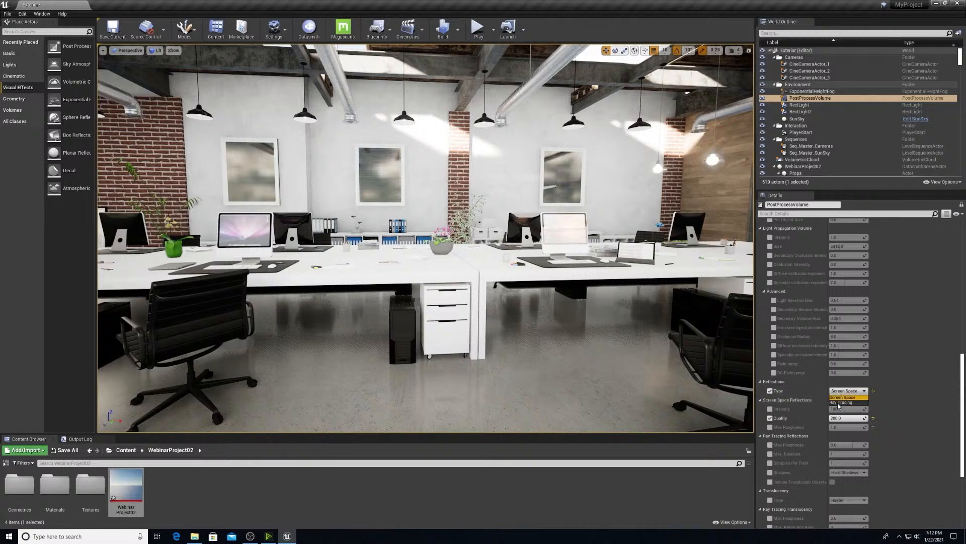
pyautogui.click(842, 402)
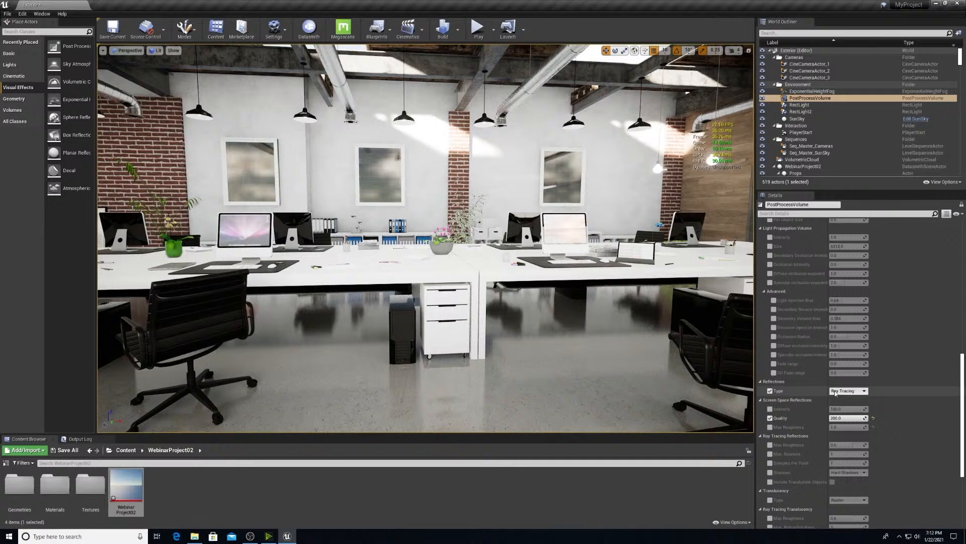
# Step: Enable the Max Roughness, Max. Bounces and Samples Per Pixel overrides under Ray Tracing Reflections
pyautogui.moveTo(627, 346)
pyautogui.keyDown('alt'); pyautogui.mouseDown()
pyautogui.moveTo(656, 343)
pyautogui.moveTo(614, 343)
pyautogui.mouseUp(); pyautogui.keyUp('alt')
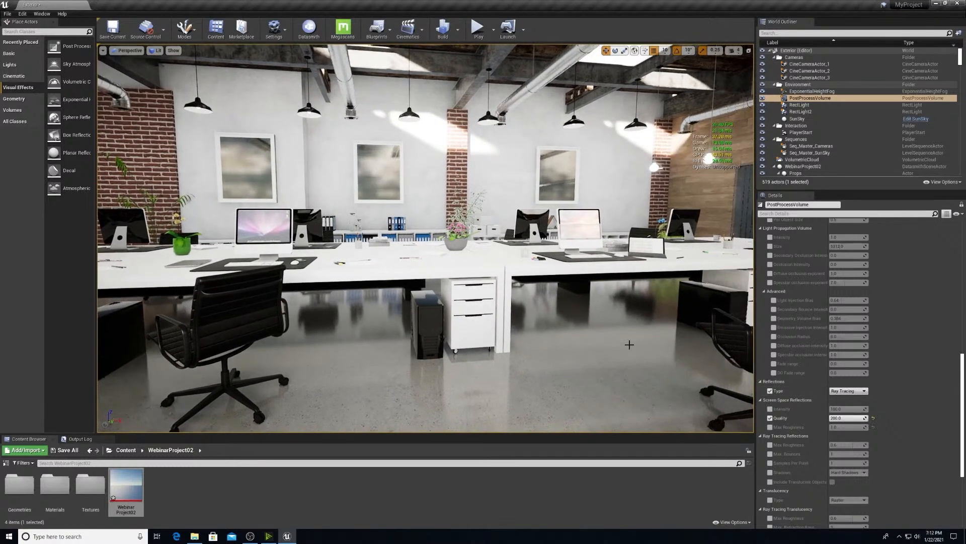
pyautogui.moveTo(624, 340); pyautogui.dragTo(657, 345, button='right')
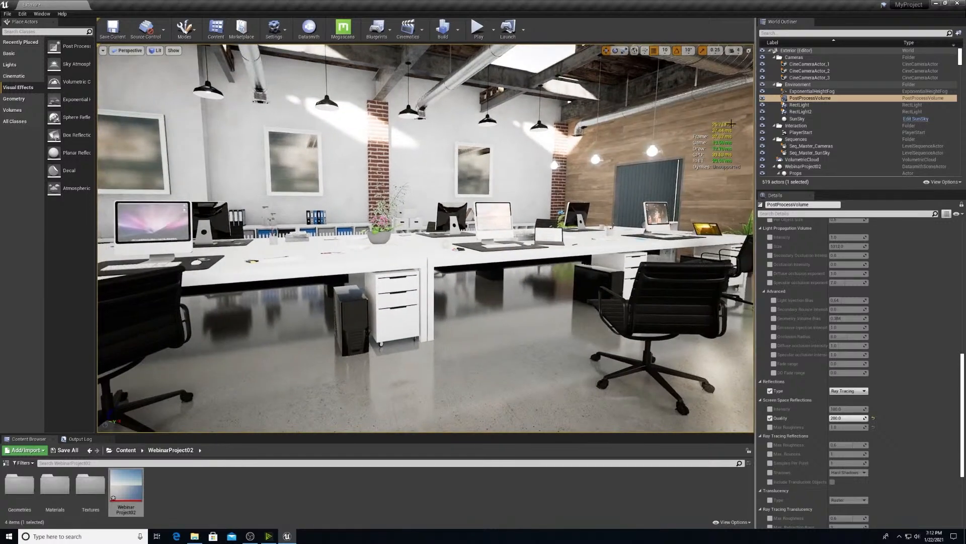
pyautogui.moveTo(679, 111); pyautogui.dragTo(645, 116, button='right')
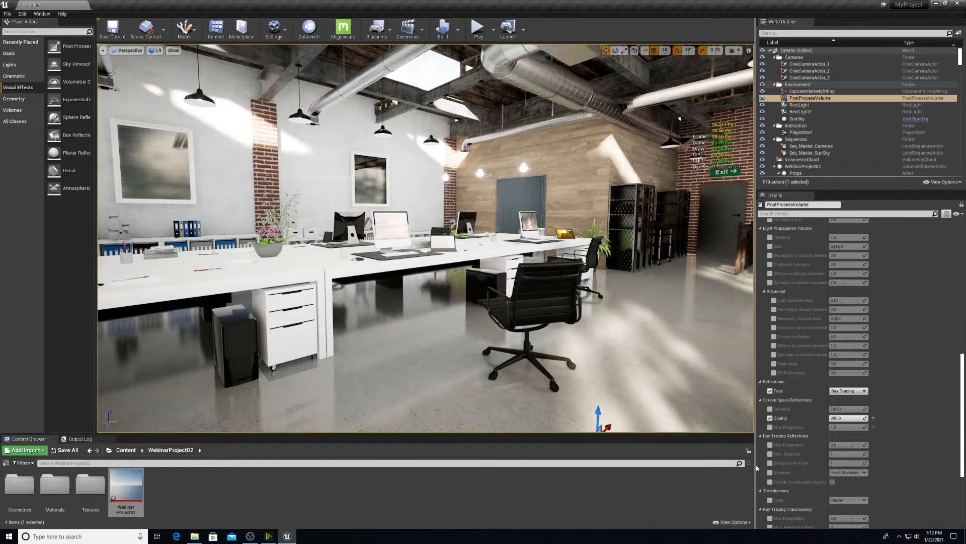
pyautogui.click(770, 445)
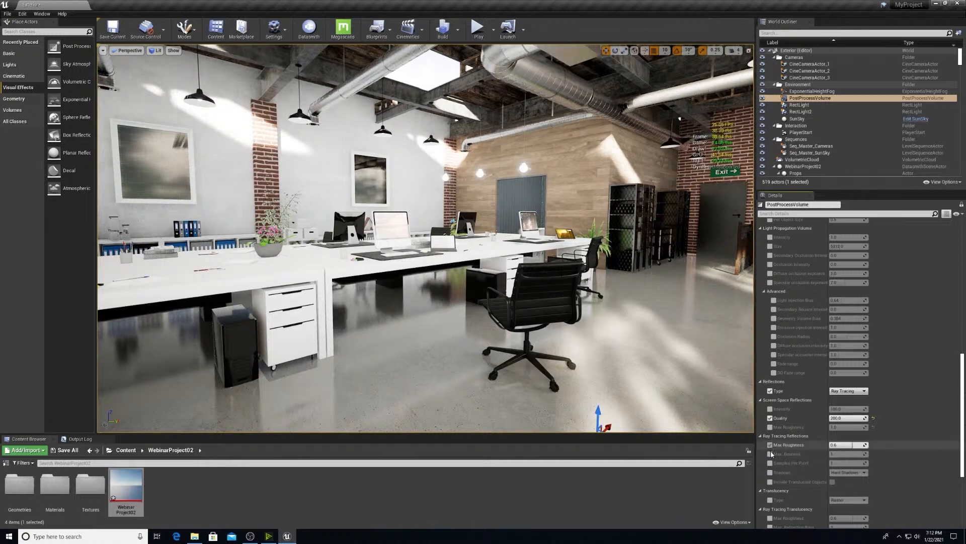
pyautogui.click(771, 454)
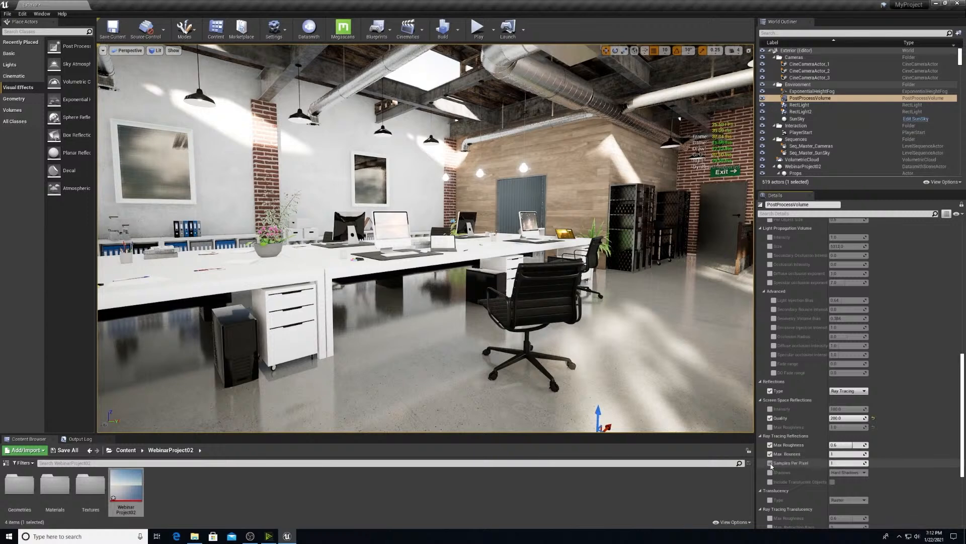
pyautogui.click(770, 463)
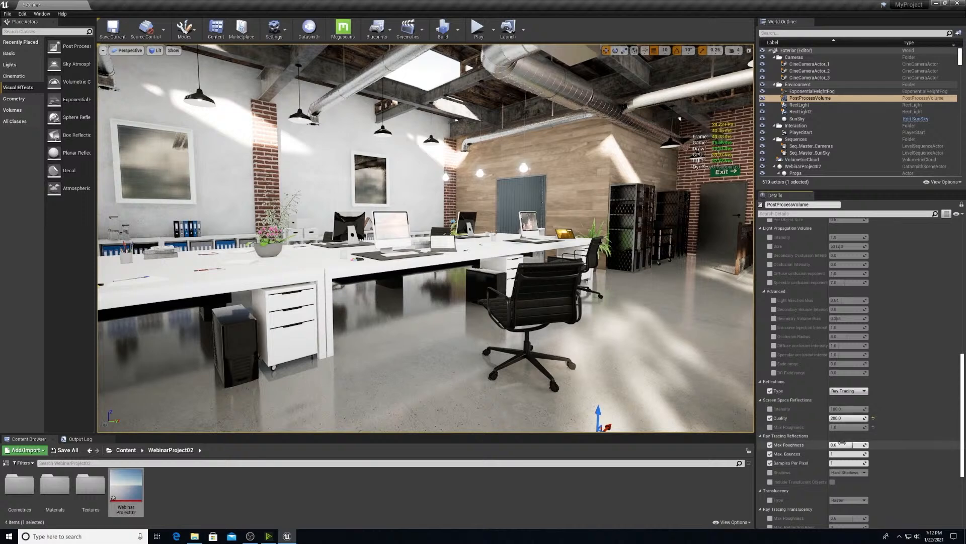
# Step: Try a Ray Tracing Reflections Max Roughness of 0.3 on the office scene and return it to 0.6
pyautogui.click(843, 444)
pyautogui.write('0.3')
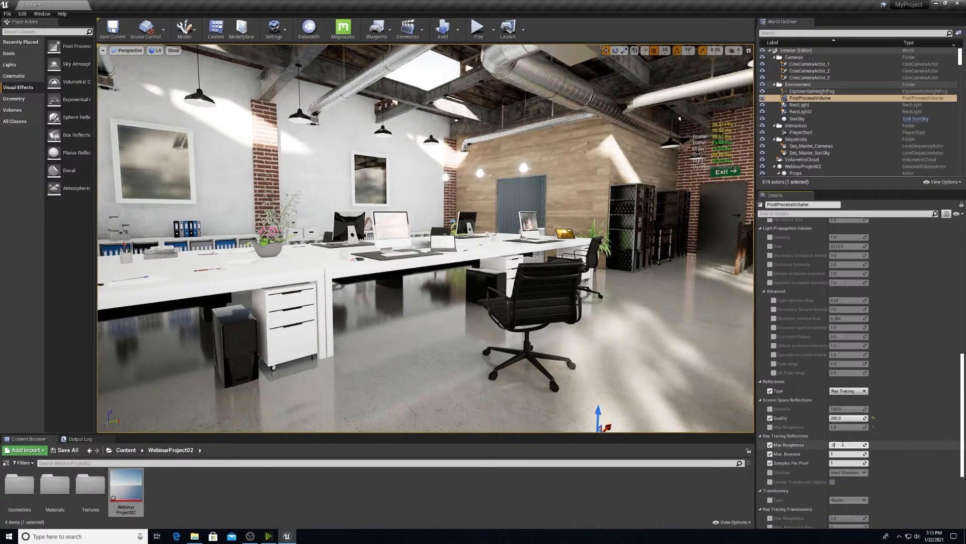
pyautogui.press('Return')
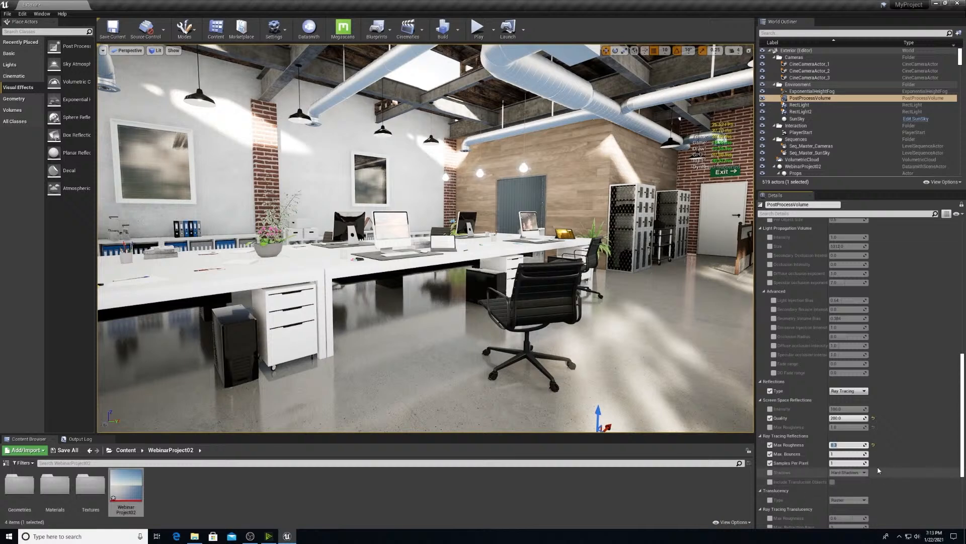
pyautogui.write('0.6')
pyautogui.press('Return')
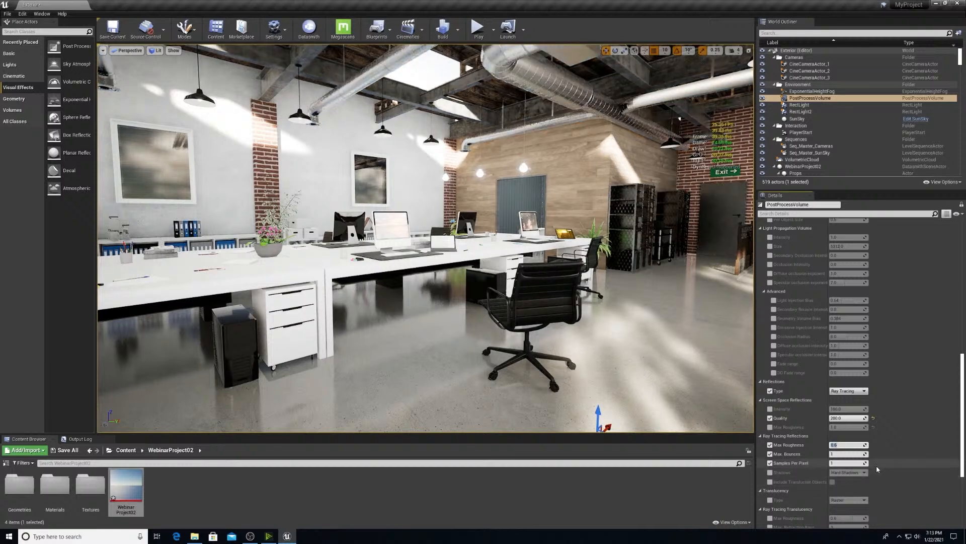
# Step: Set Samples Per Pixel to 2 for the ray tracing reflections
pyautogui.click(837, 462)
pyautogui.write('16')
pyautogui.press('Return')
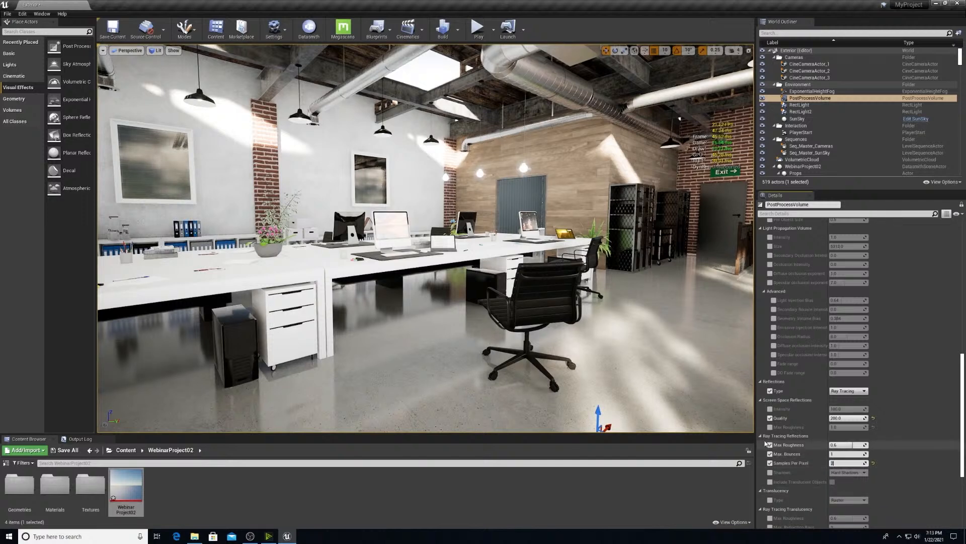
# Step: Enable the Translucency Type override and switch it from Raster to Ray Tracing
pyautogui.moveTo(963, 404); pyautogui.dragTo(963, 445)
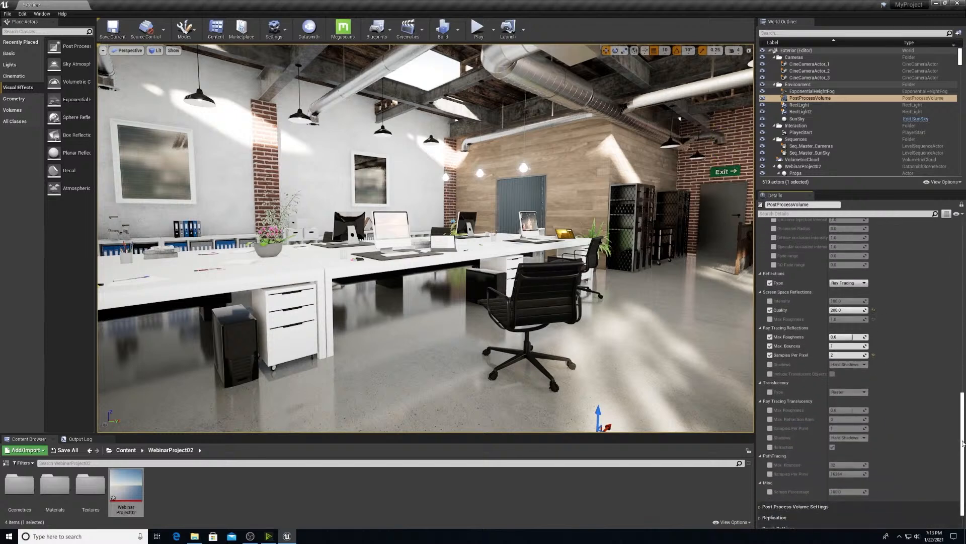
pyautogui.click(771, 392)
pyautogui.click(848, 391)
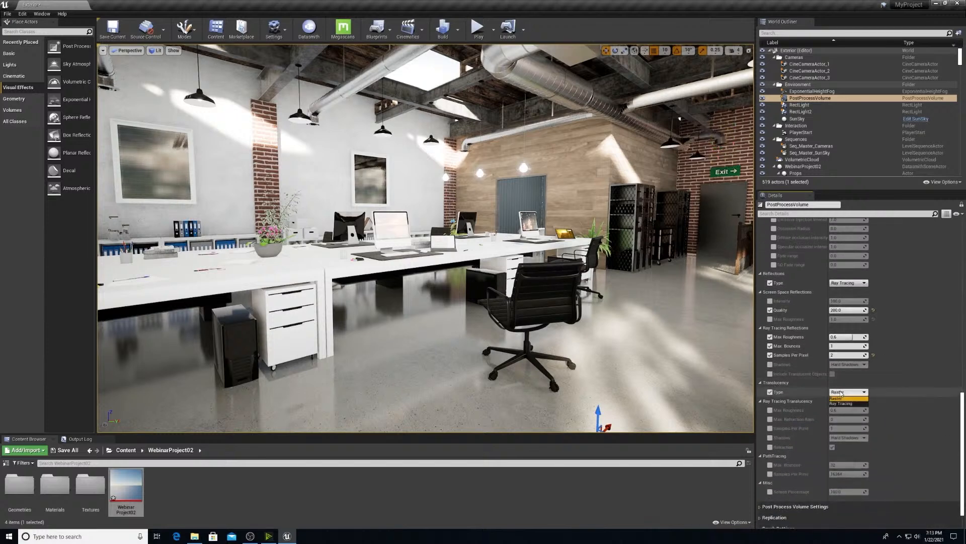
pyautogui.click(842, 404)
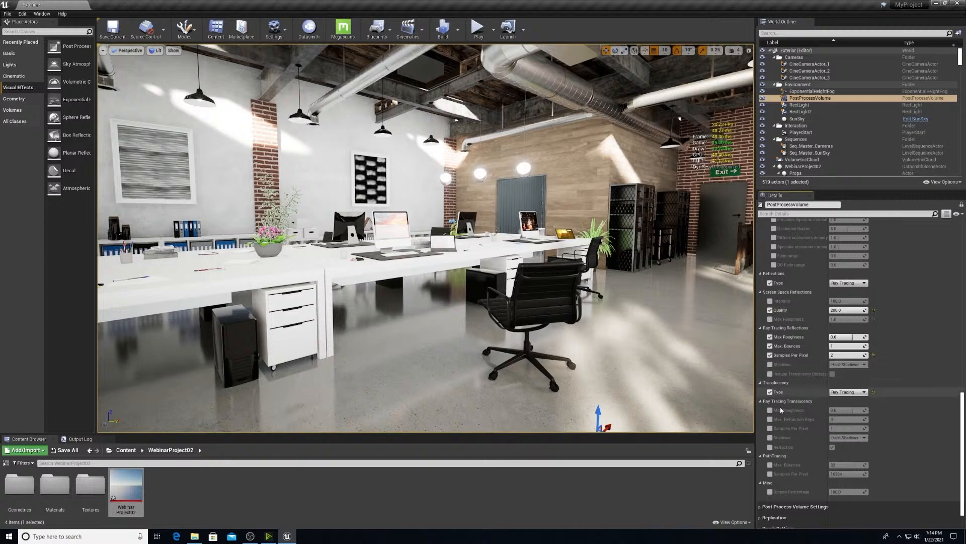
# Step: Enable the Max. Refraction Rays override under Ray Tracing Translucency and change its value
pyautogui.click(770, 419)
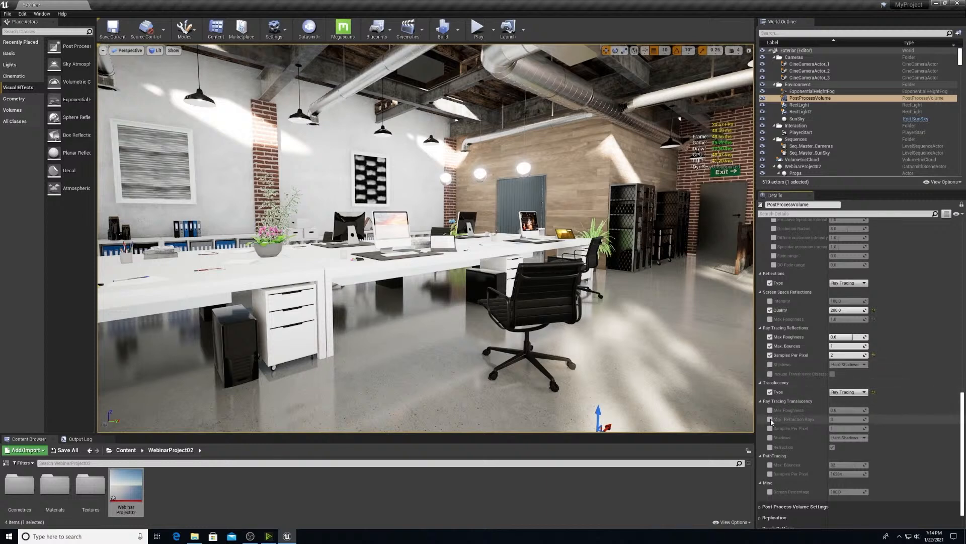
pyautogui.click(839, 419)
pyautogui.write('2')
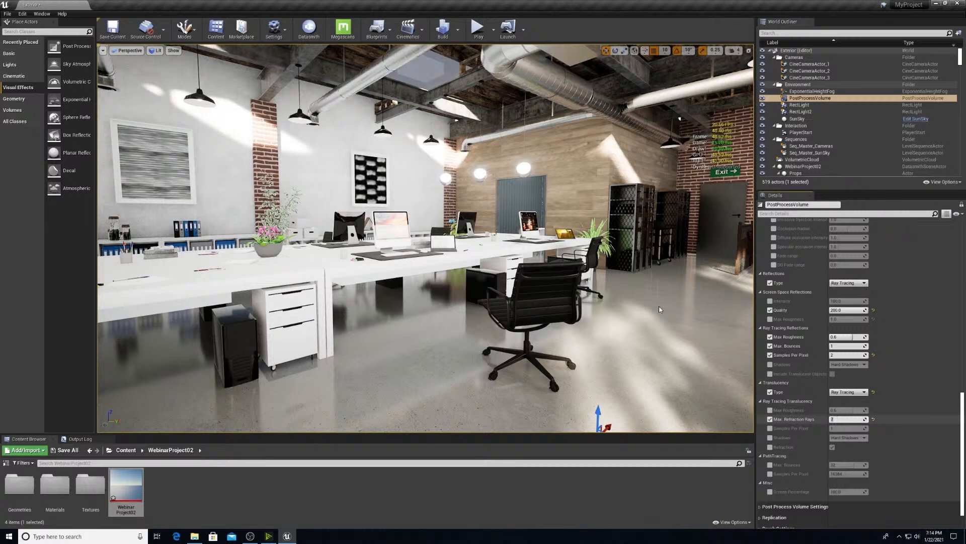
pyautogui.press('Return')
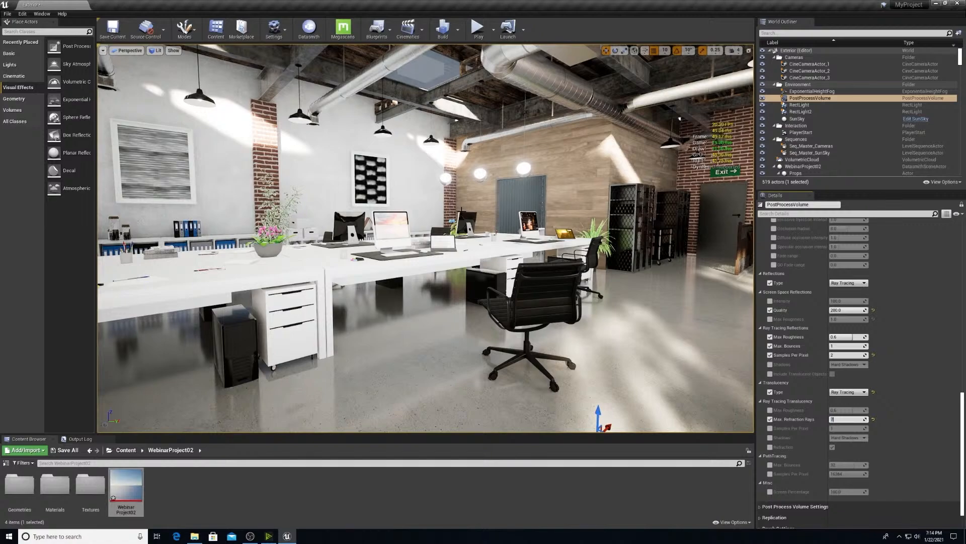
# Step: Enable the Refraction override under Ray Tracing Translucency and turn refraction off, checking the effect on the window glass
pyautogui.moveTo(462, 209); pyautogui.dragTo(749, 211, button='right')
pyautogui.press('e')
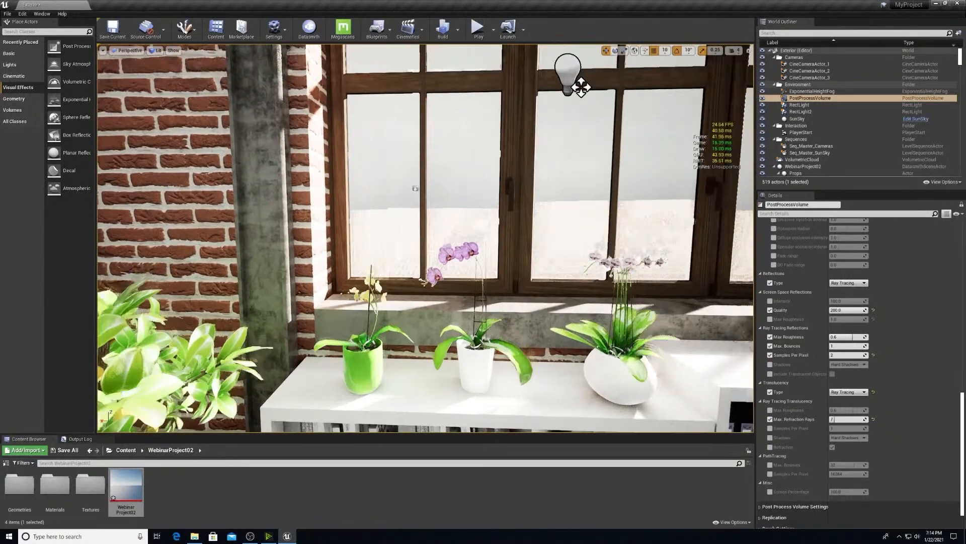
pyautogui.moveTo(492, 260); pyautogui.dragTo(484, 256, button='right')
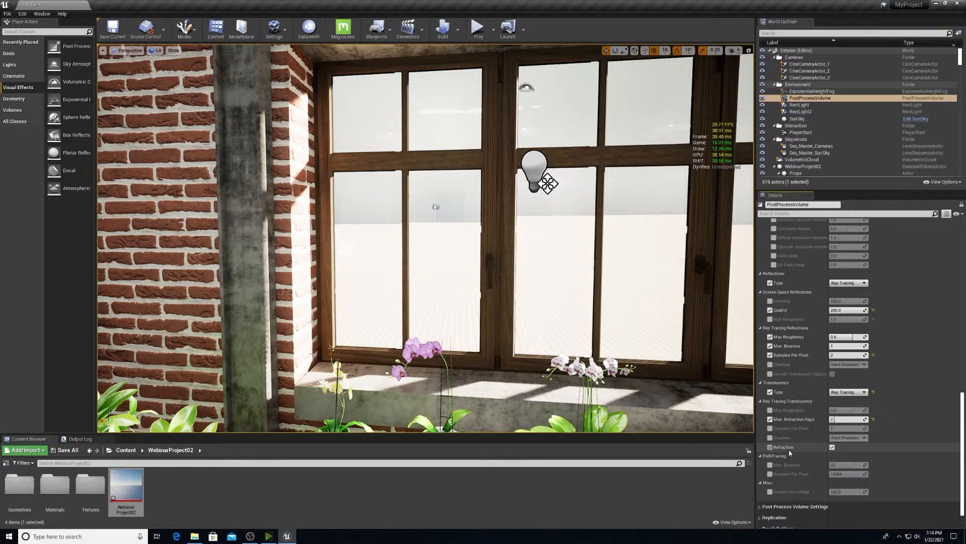
pyautogui.click(771, 447)
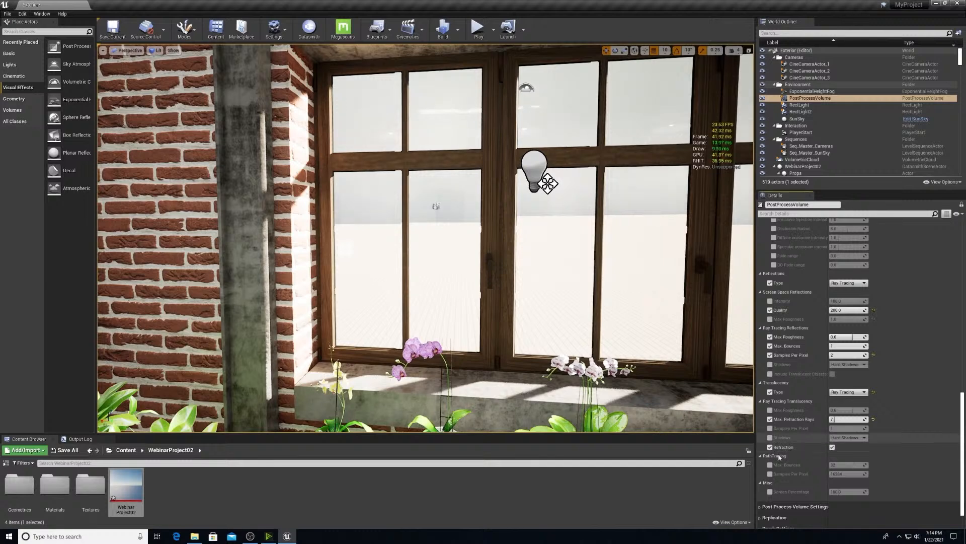
pyautogui.click(833, 447)
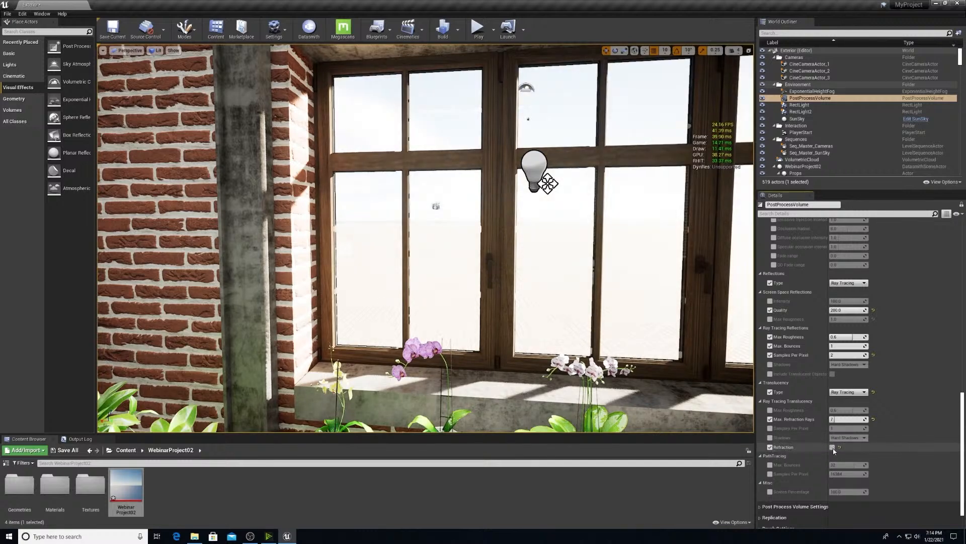
# Step: Inspect the framed pictures on the white office wall up close and select their static mesh
pyautogui.moveTo(431, 237); pyautogui.dragTo(161, 239, button='right')
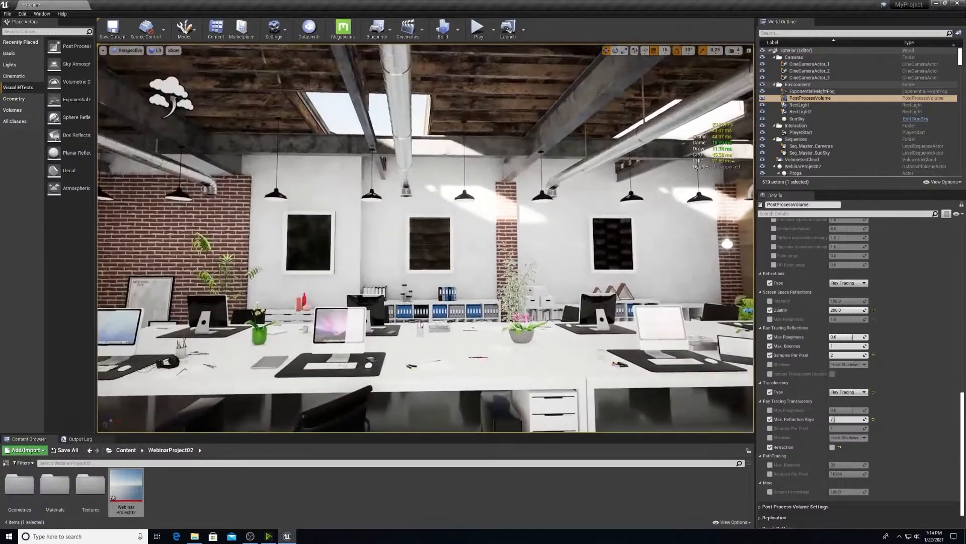
pyautogui.scroll(2, 498, 285)
pyautogui.moveTo(499, 285); pyautogui.dragTo(418, 272, button='right')
pyautogui.scroll(5, 491, 261)
pyautogui.moveTo(491, 262); pyautogui.dragTo(471, 255, button='right')
pyautogui.scroll(-5, 491, 261)
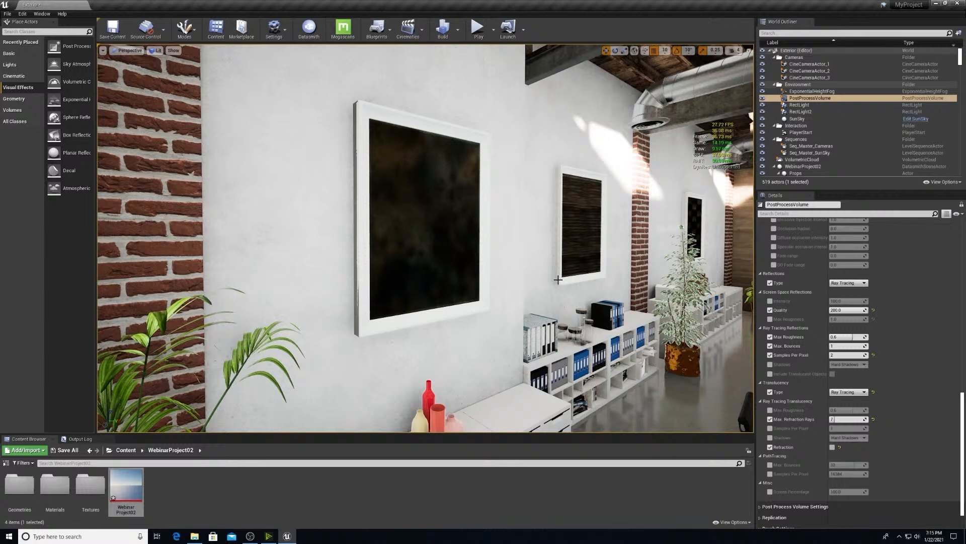
pyautogui.click(558, 280)
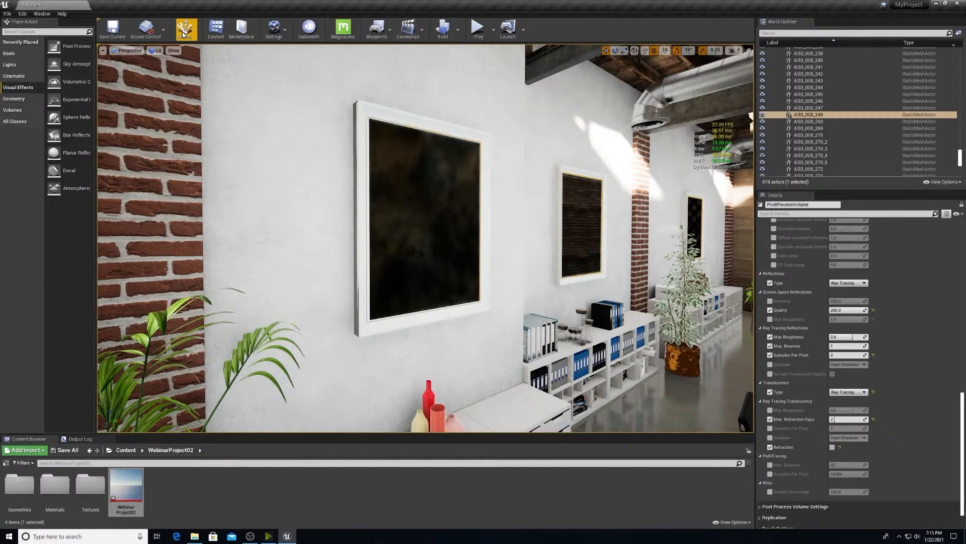
# Step: Check in the plugin browser that the Modeling Tools Editor Mode plugin is enabled
pyautogui.click(22, 14)
pyautogui.click(38, 137)
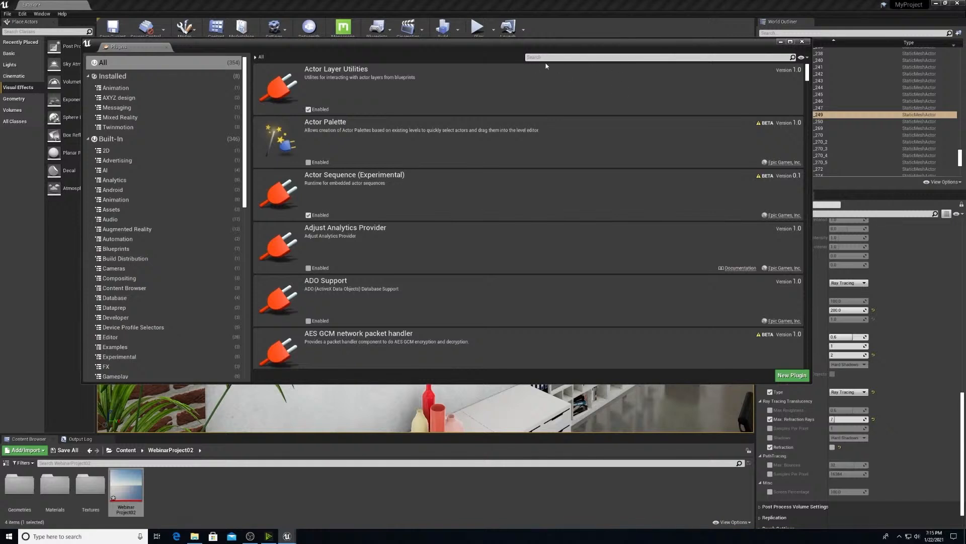
pyautogui.write('Modeling')
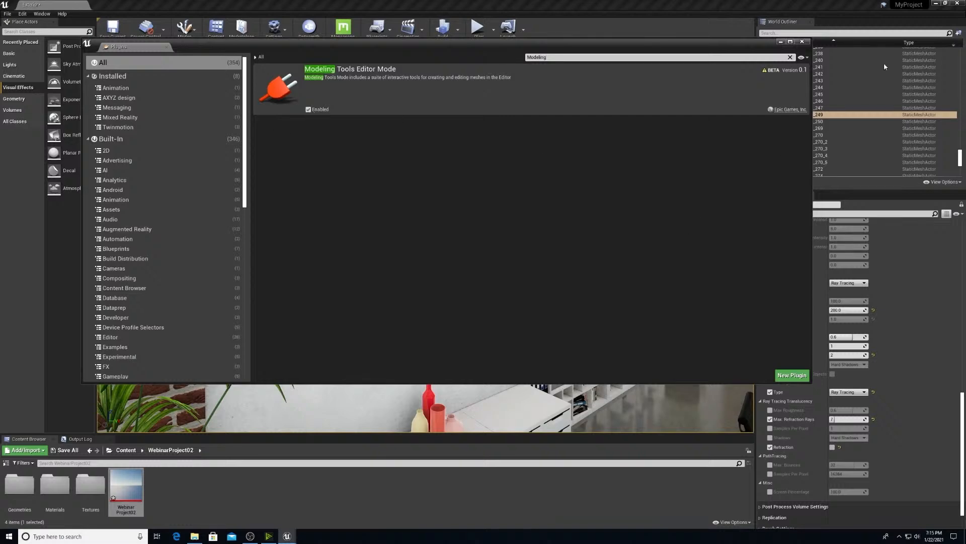
pyautogui.click(803, 42)
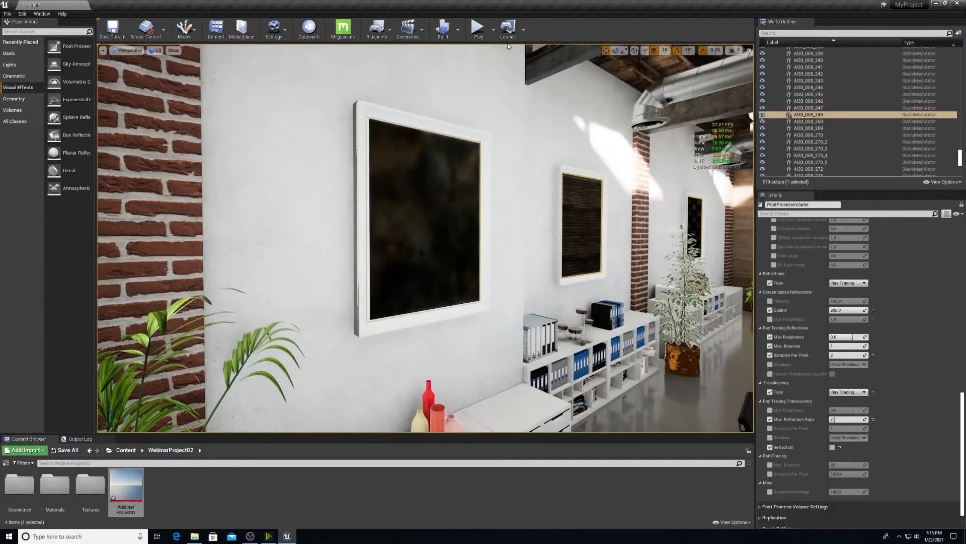
# Step: Switch the editor to Modeling mode and start the Mesh Selection tool on the picture frame mesh
pyautogui.click(189, 37)
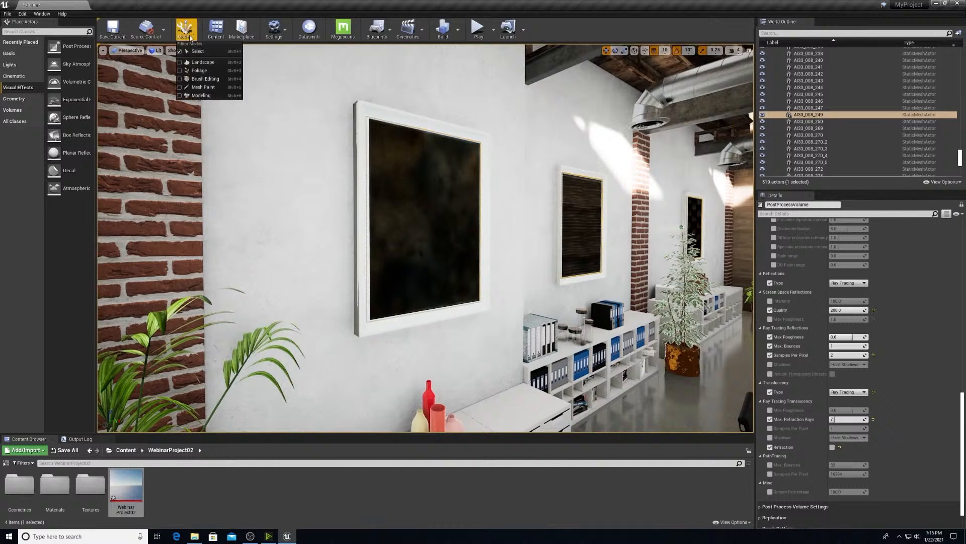
pyautogui.click(201, 95)
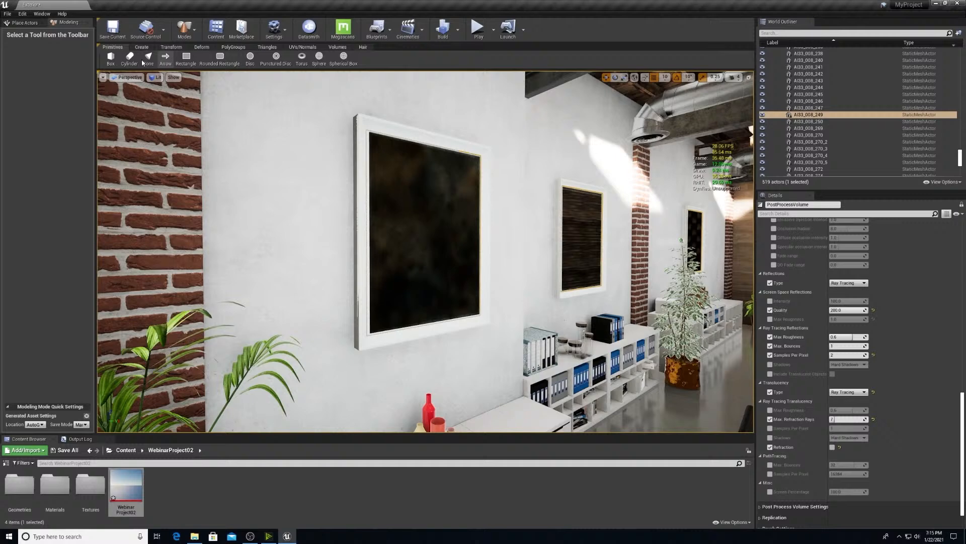
pyautogui.click(173, 46)
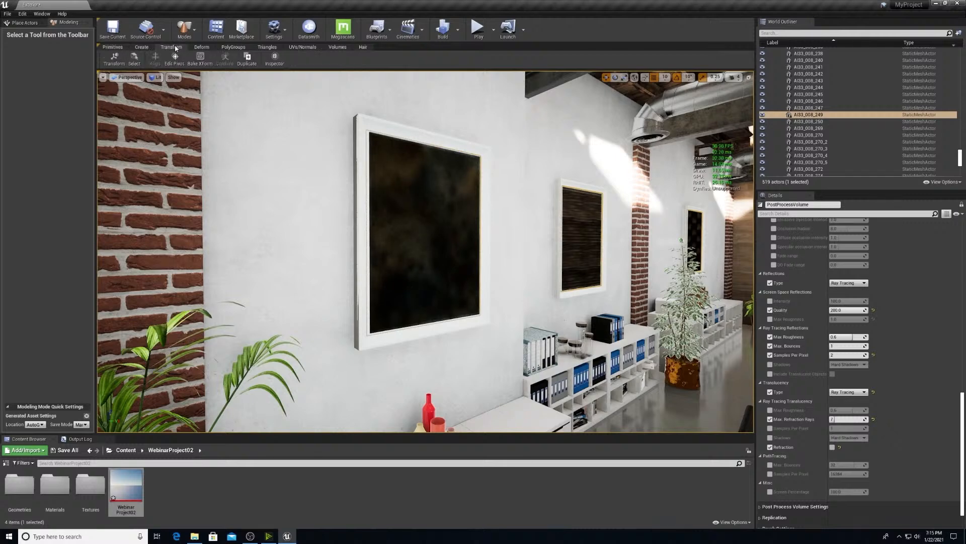
pyautogui.click(134, 59)
# Step: Select the front glass faces of all three framed pictures, delete their triangles, and accept the mesh edit
pyautogui.click(401, 214)
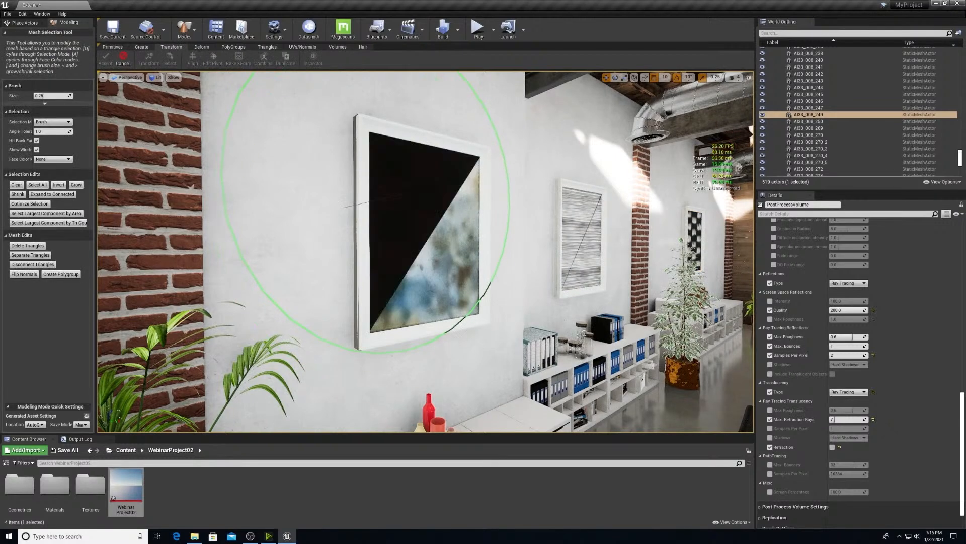
pyautogui.click(450, 250)
pyautogui.click(573, 213)
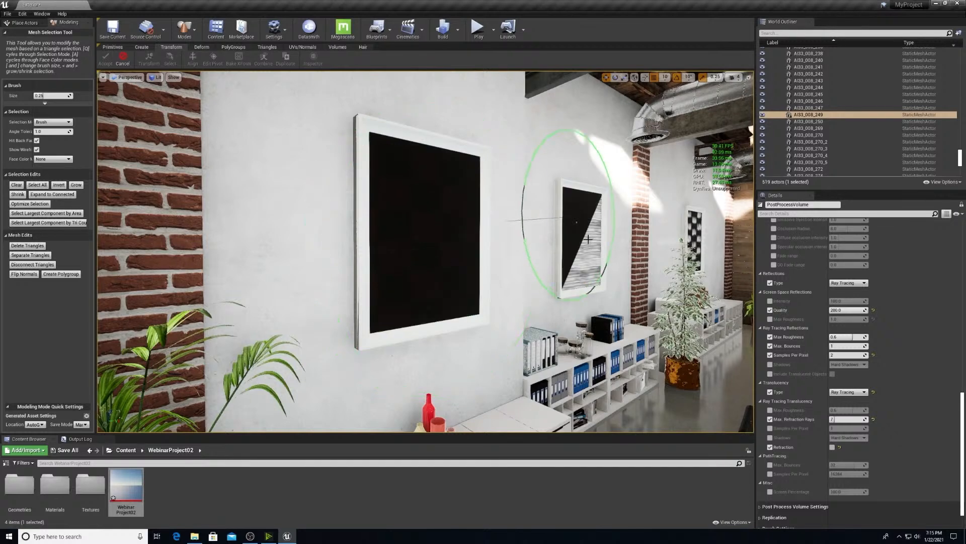
pyautogui.click(592, 244)
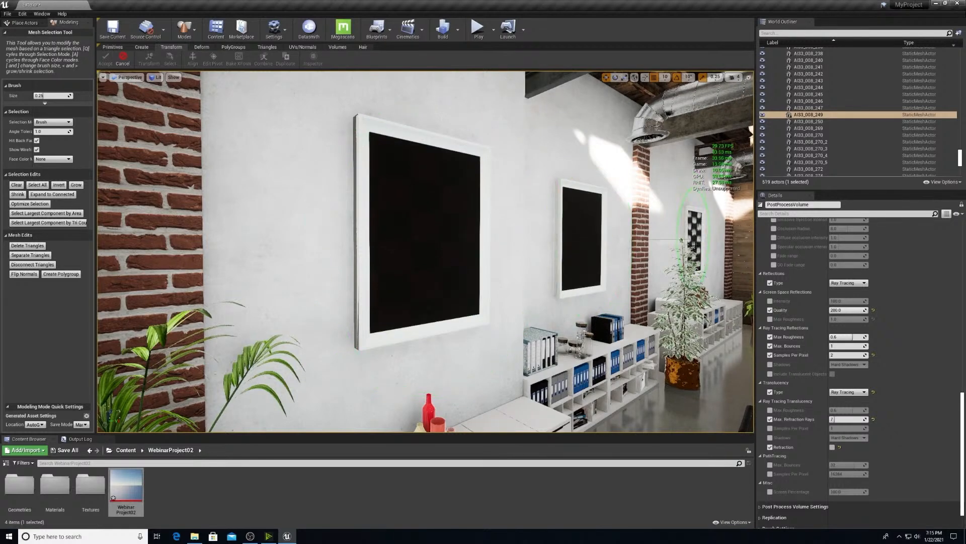
pyautogui.click(693, 234)
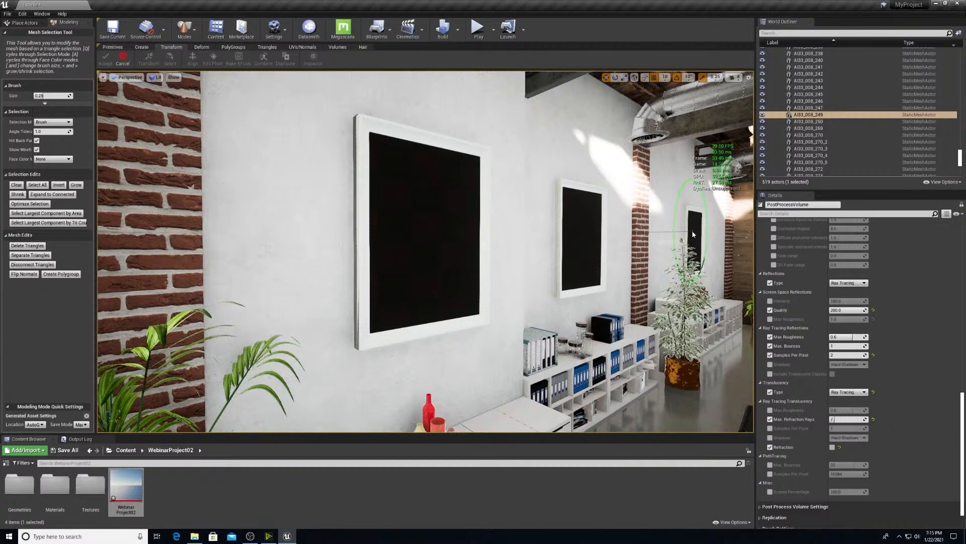
pyautogui.click(36, 246)
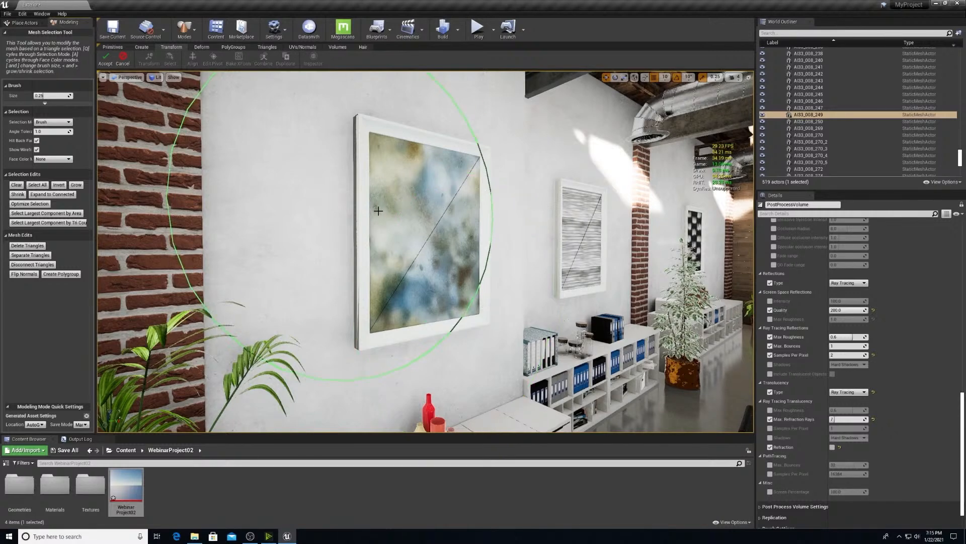
pyautogui.click(106, 62)
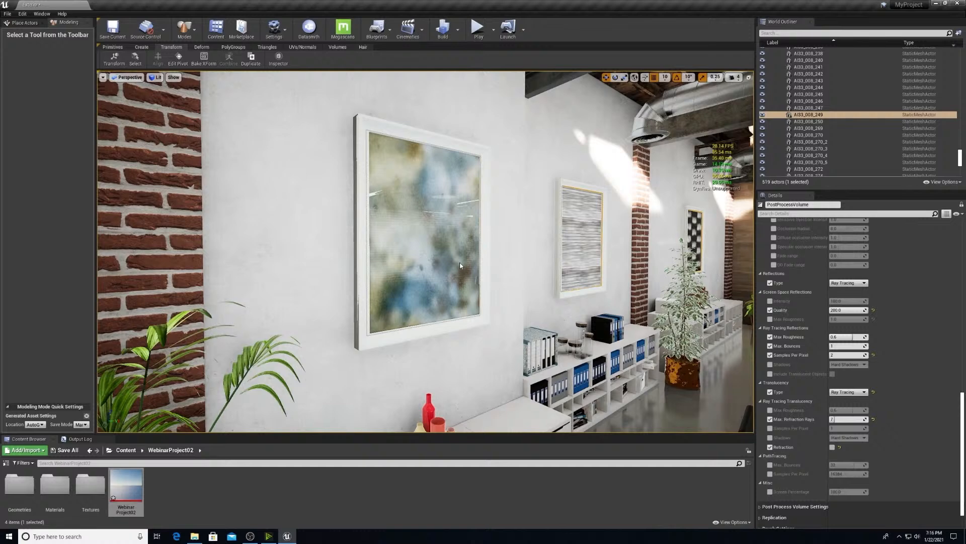
# Step: Select the meeting-room door frame mesh in the wood-panelled wall and start the UV Projection tool on it
pyautogui.moveTo(460, 265)
pyautogui.mouseDown()
pyautogui.moveTo(458, 255)
pyautogui.moveTo(432, 256)
pyautogui.mouseUp()
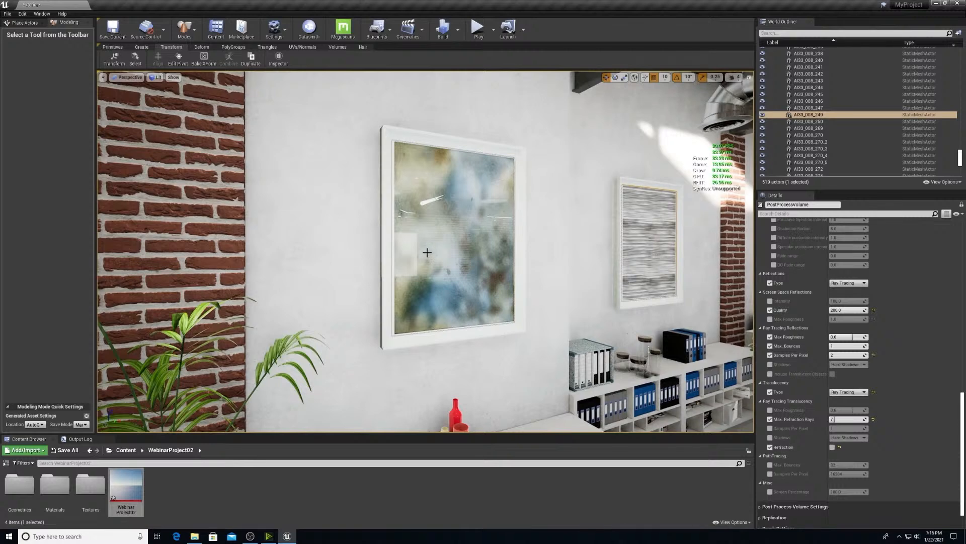
pyautogui.moveTo(448, 263)
pyautogui.mouseDown(button='right')
pyautogui.moveTo(634, 268)
pyautogui.moveTo(533, 302)
pyautogui.mouseUp(button='right')
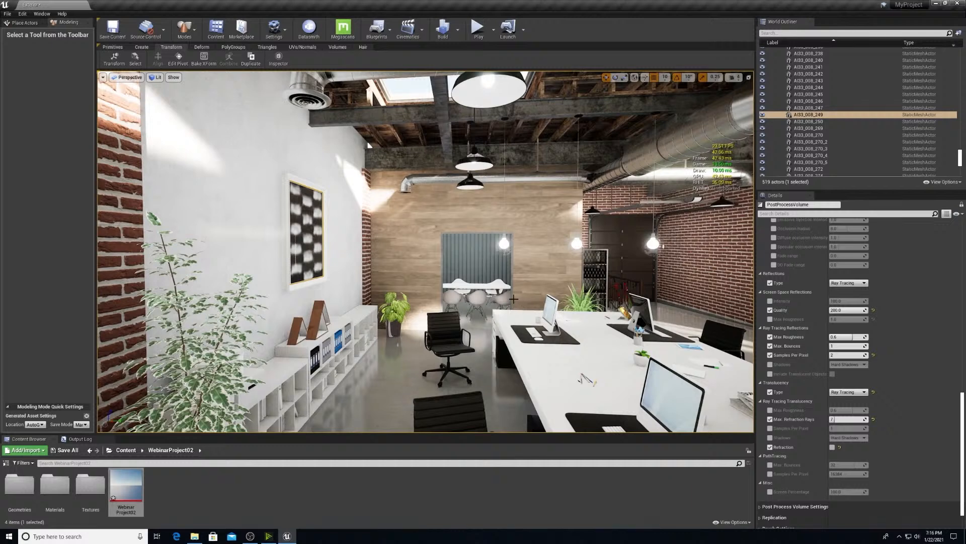
pyautogui.moveTo(514, 298); pyautogui.dragTo(426, 270, button='right')
pyautogui.scroll(5, 425, 270)
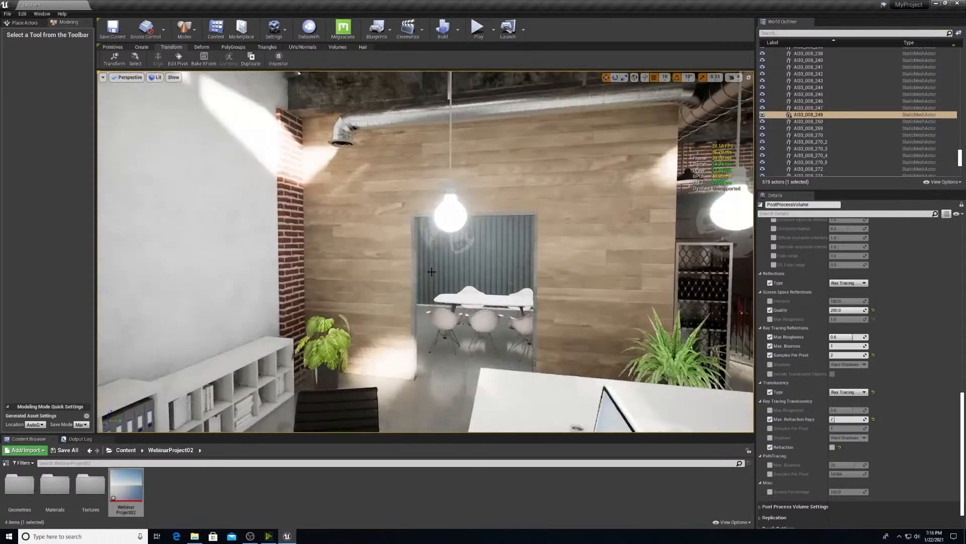
pyautogui.moveTo(488, 287); pyautogui.dragTo(438, 295, button='right')
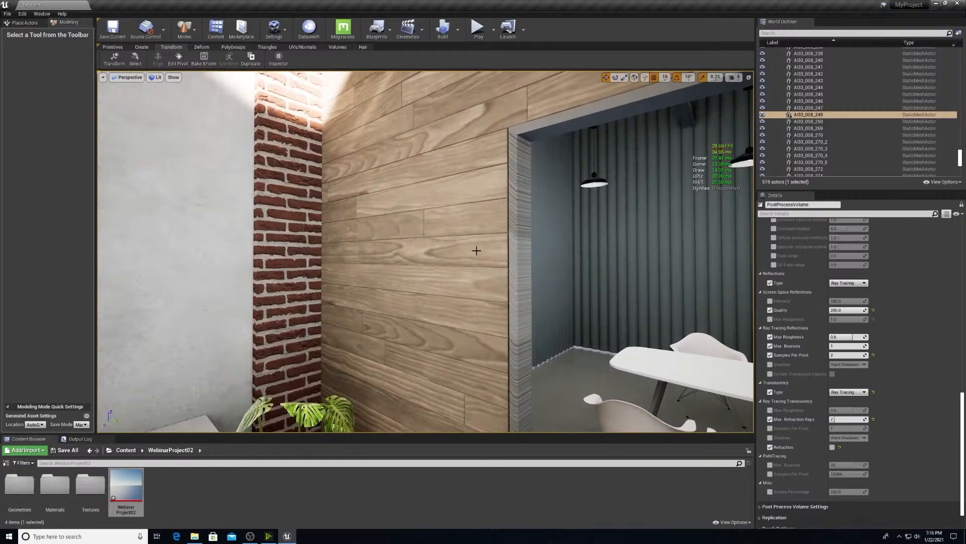
pyautogui.click(515, 195)
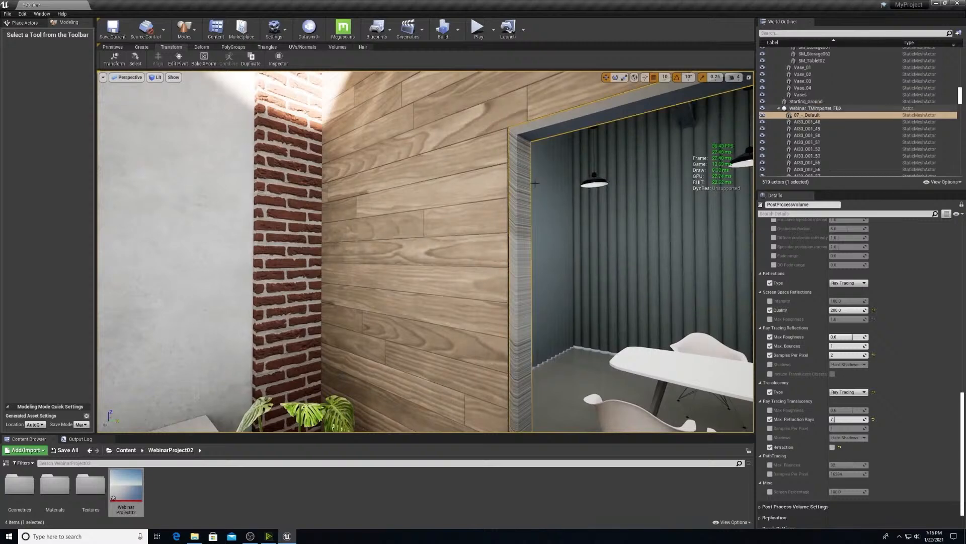
pyautogui.click(309, 47)
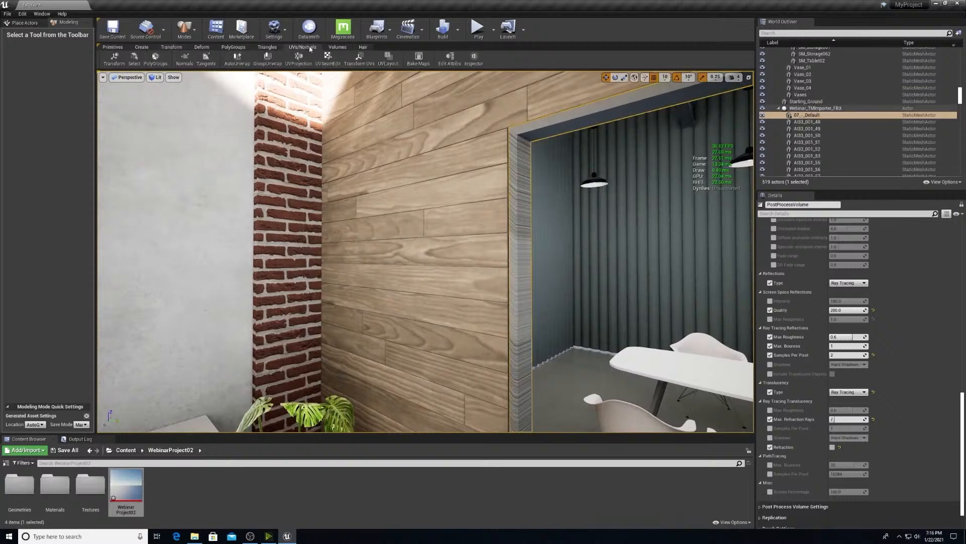
pyautogui.click(298, 57)
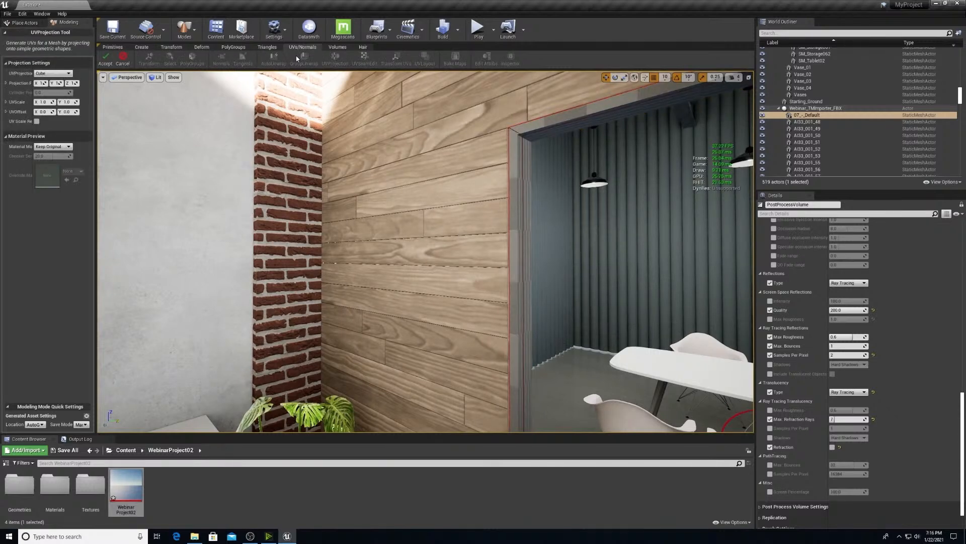
# Step: Set the door frame's cube projection dimensions to X 5 and Y 3, and accept the new UVs
pyautogui.click(55, 74)
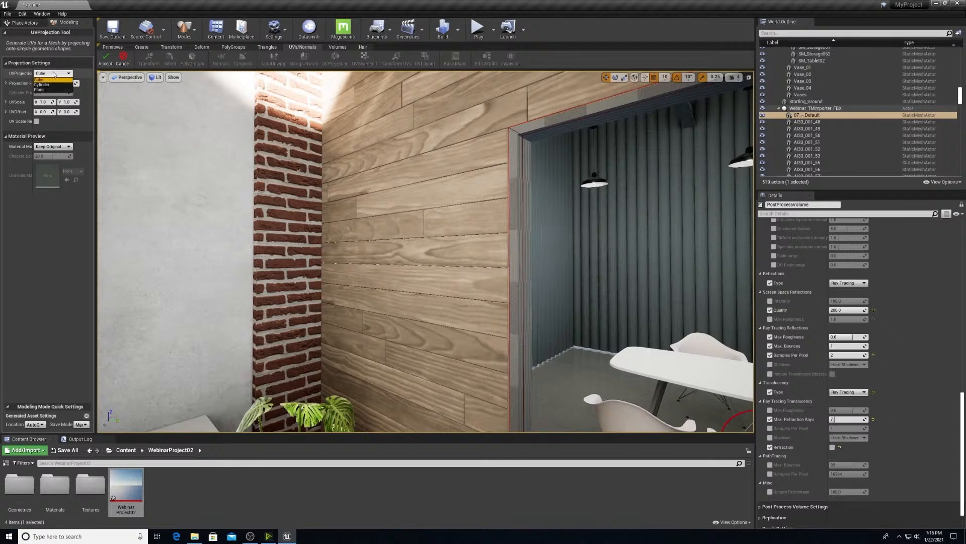
pyautogui.click(28, 62)
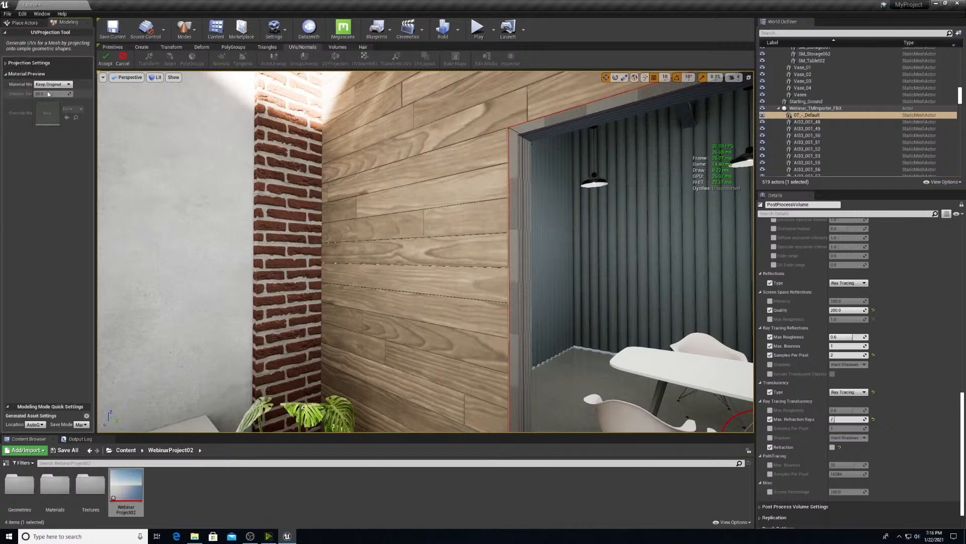
pyautogui.click(29, 63)
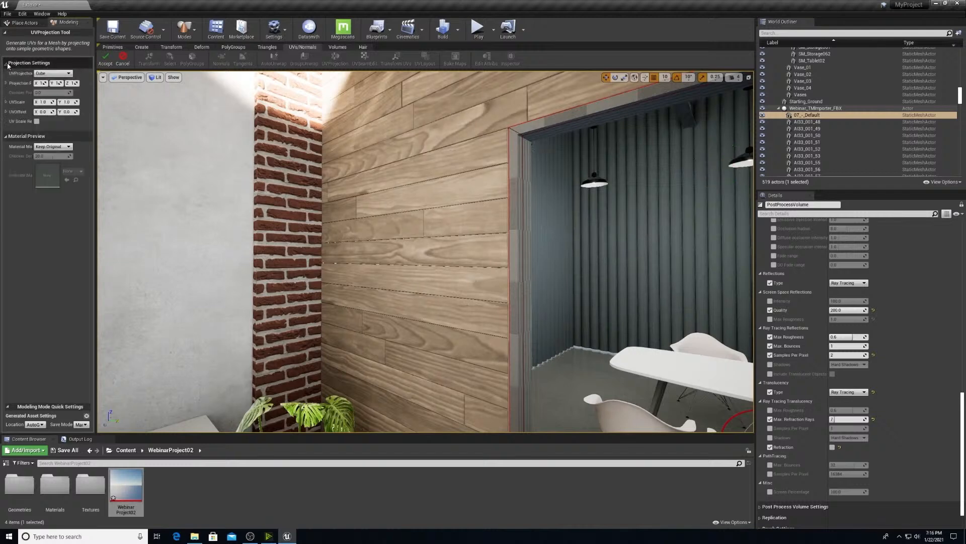
pyautogui.click(43, 83)
pyautogui.write('5')
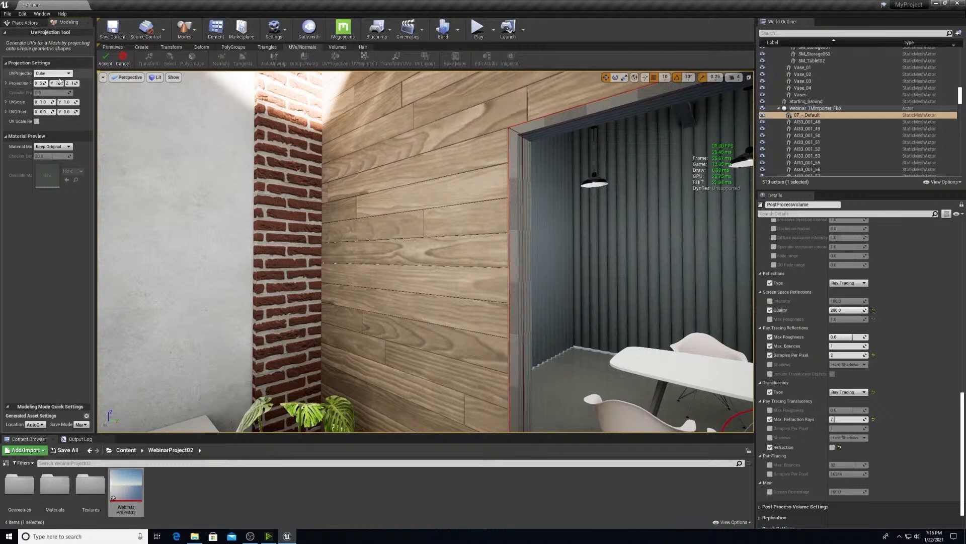
pyautogui.press('Return')
pyautogui.click(56, 84)
pyautogui.write('3')
pyautogui.press('Return')
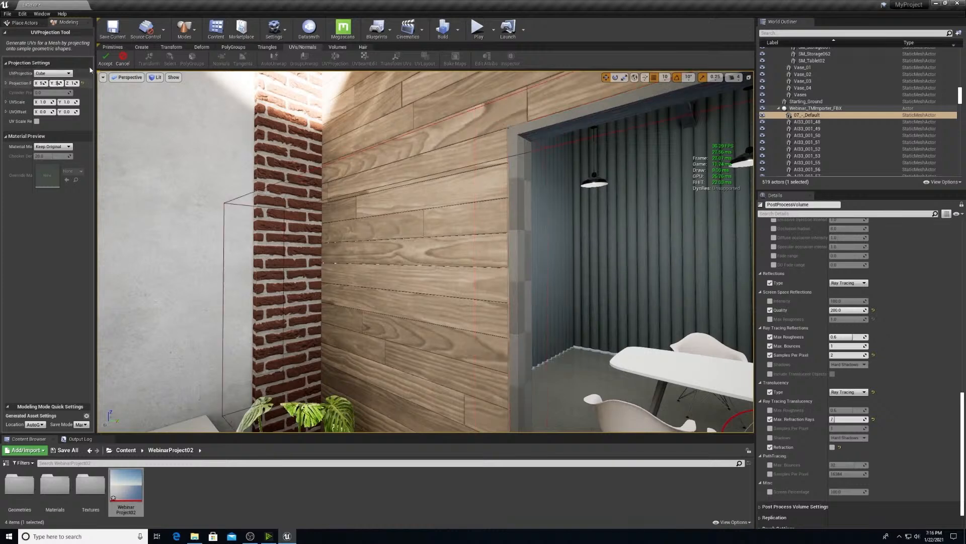
pyautogui.click(105, 59)
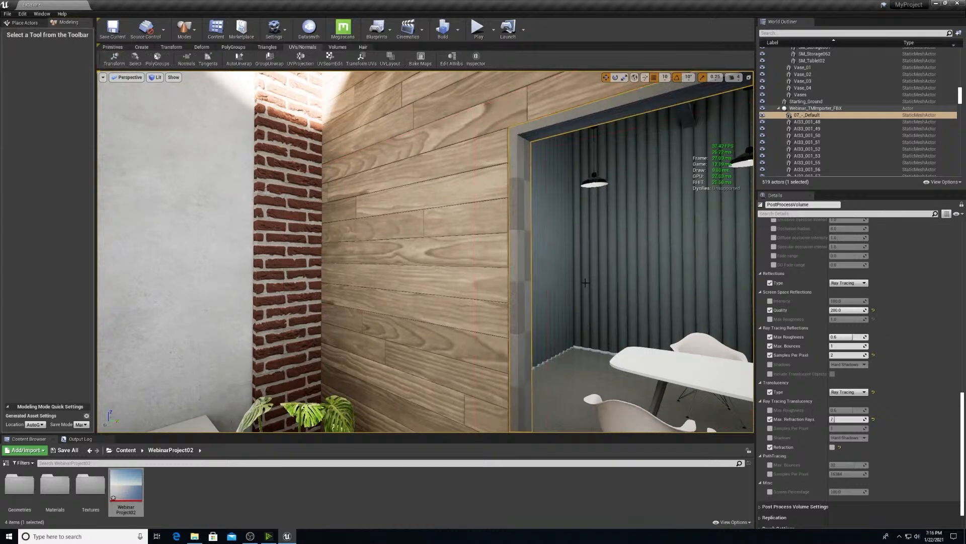
# Step: Unlock the details from the post process volume and display the door frame's mesh and material properties
pyautogui.moveTo(496, 198); pyautogui.dragTo(526, 220, button='right')
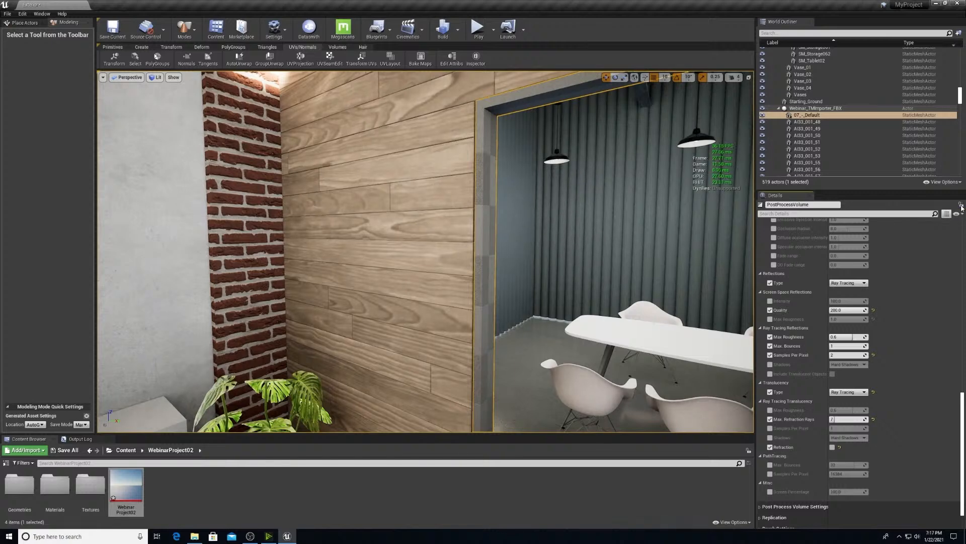
pyautogui.click(485, 261)
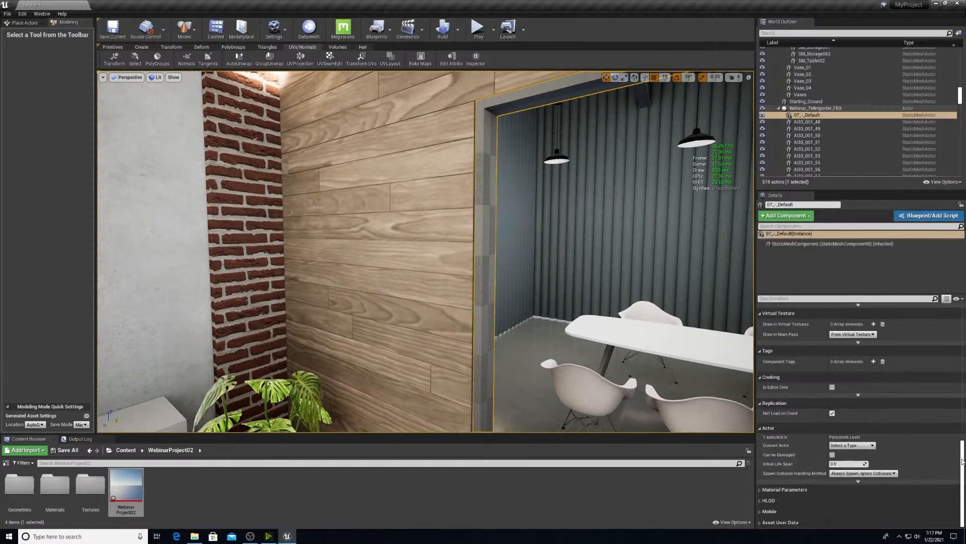
pyautogui.moveTo(959, 463); pyautogui.dragTo(958, 316)
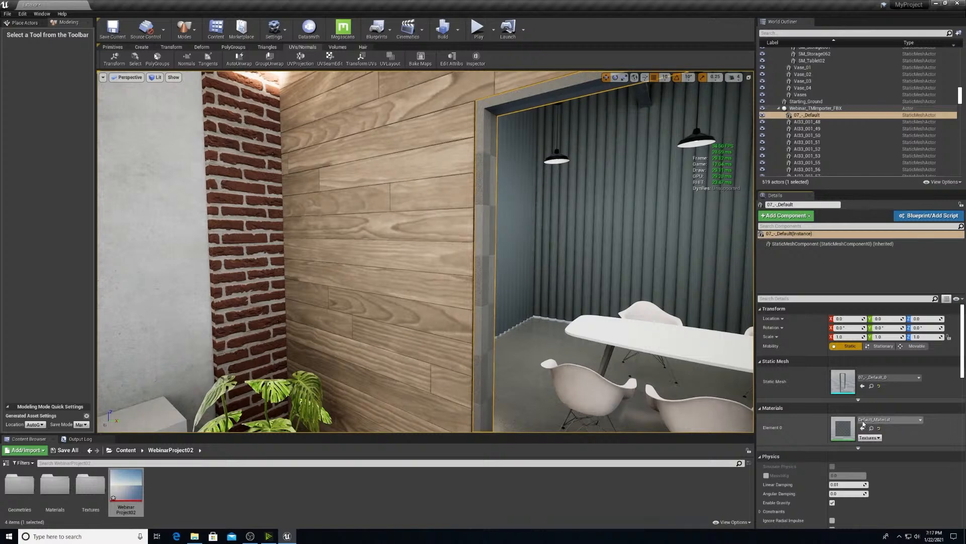
# Step: Search the materials for "metal" and assign MI_GlossyMetalBlack to the door frame
pyautogui.click(921, 419)
pyautogui.scroll(-5, 914, 368)
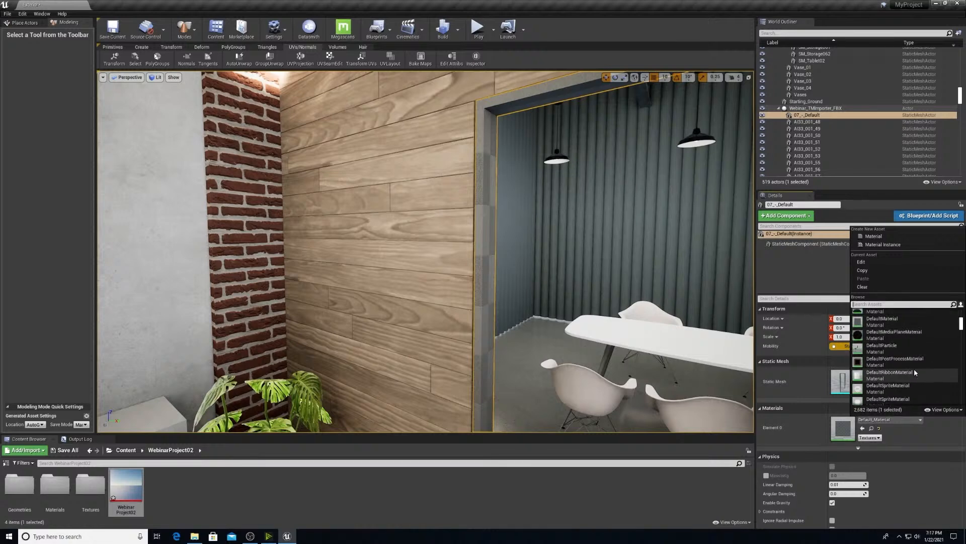
pyautogui.scroll(-10, 914, 372)
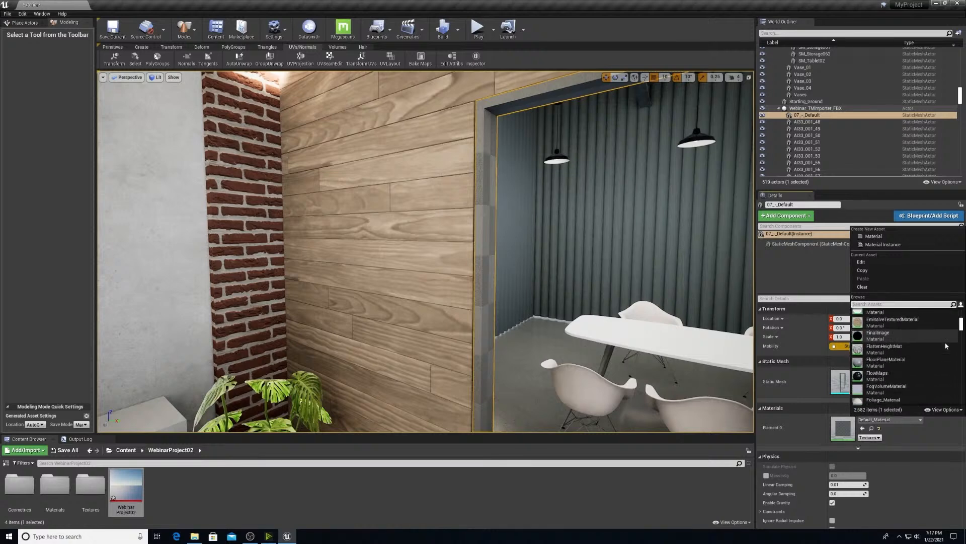
pyautogui.scroll(-2, 944, 351)
pyautogui.moveTo(961, 326); pyautogui.dragTo(961, 345)
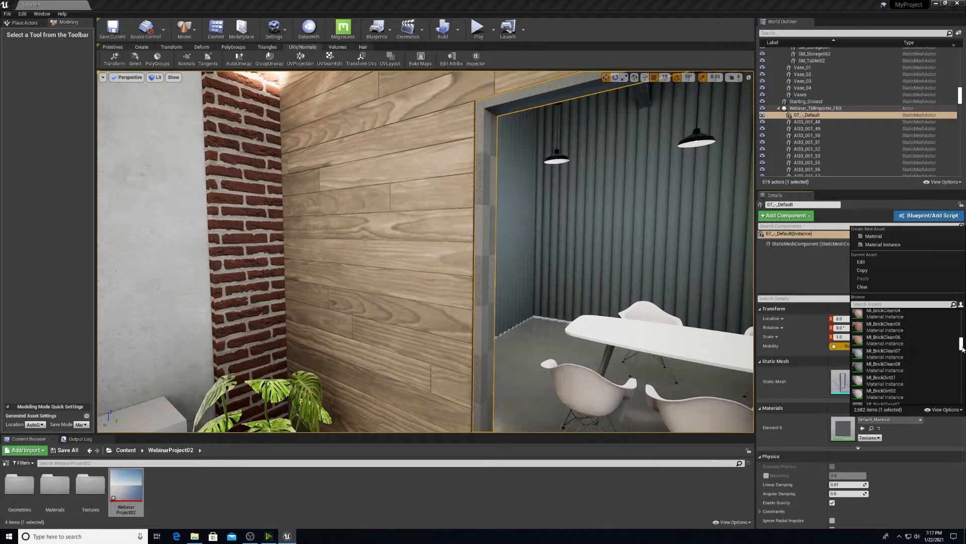
pyautogui.write('met')
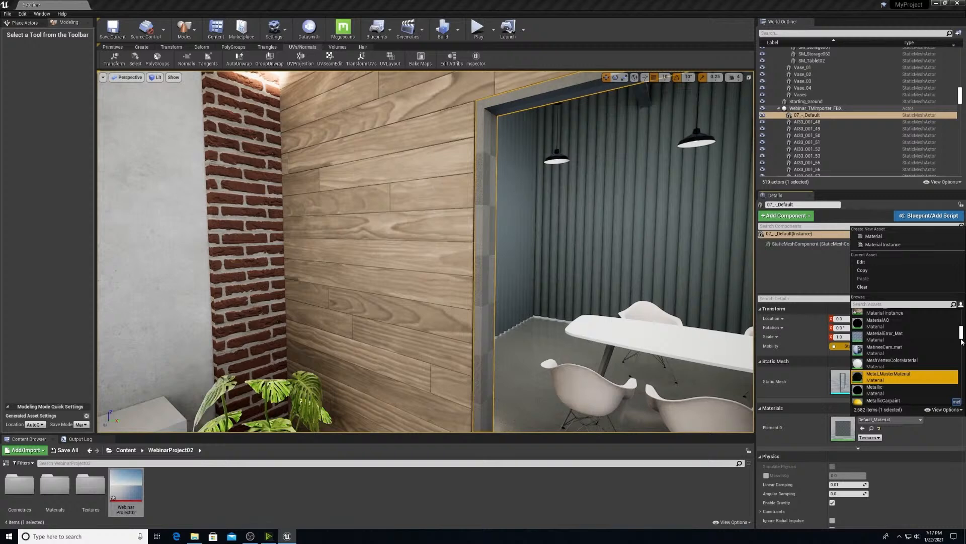
pyautogui.click(876, 304)
pyautogui.write('metal')
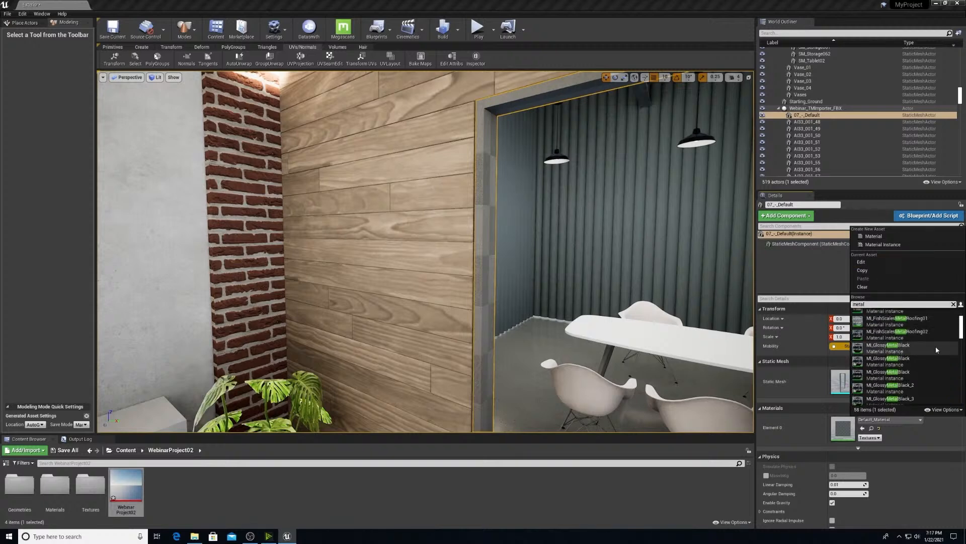
pyautogui.click(906, 361)
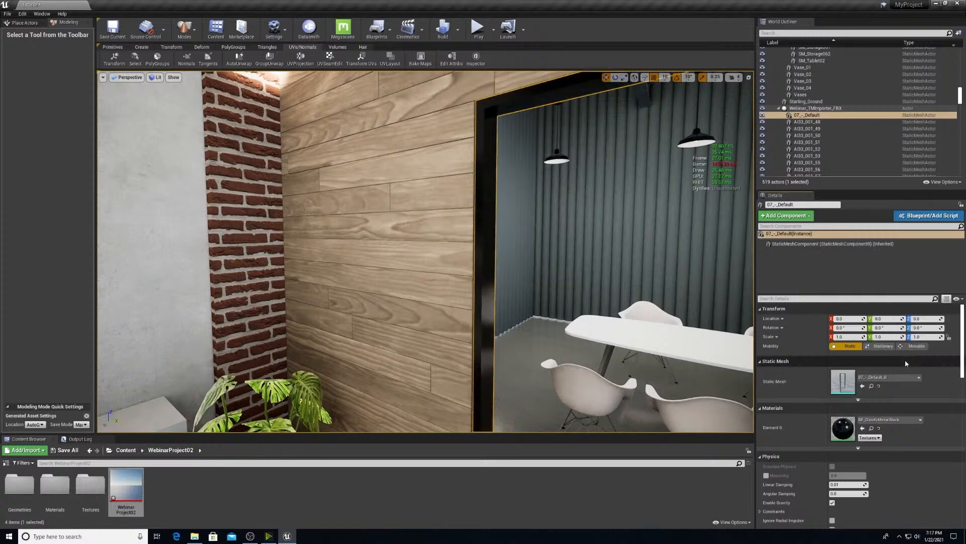
# Step: Open the door frame's MI_GlossyMetalBlack instance and set its TintColor to a very dark grey with value 0.03125
pyautogui.doubleClick(844, 430)
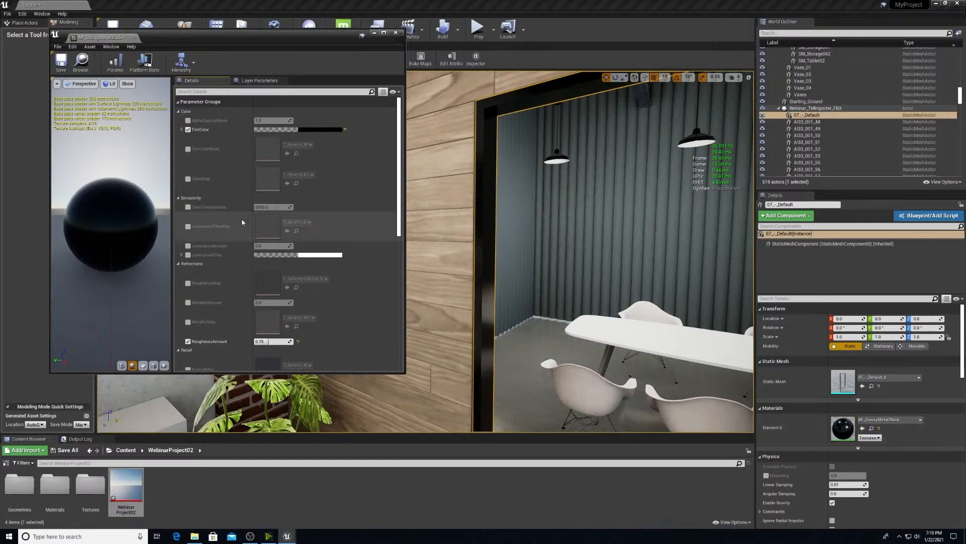
pyautogui.click(315, 130)
pyautogui.click(427, 198)
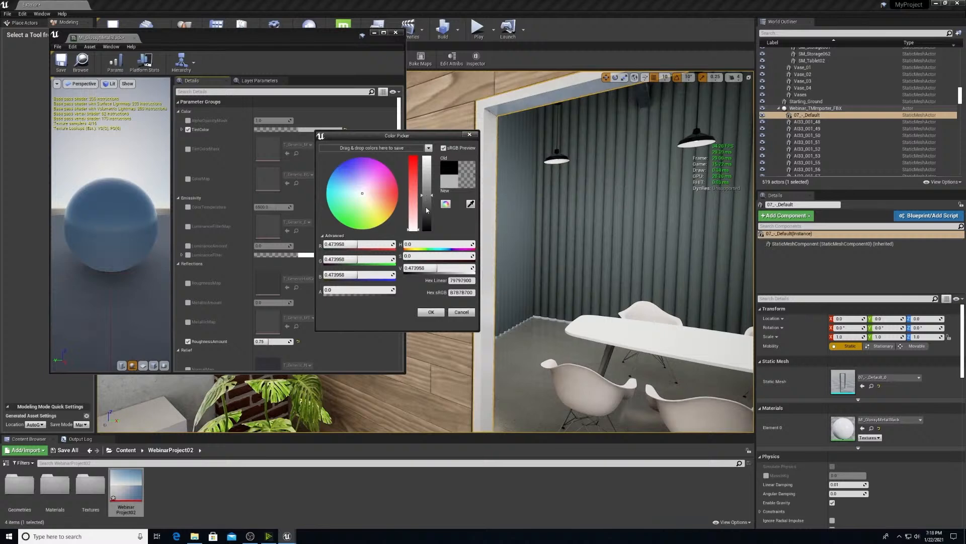
pyautogui.moveTo(427, 210); pyautogui.dragTo(429, 230)
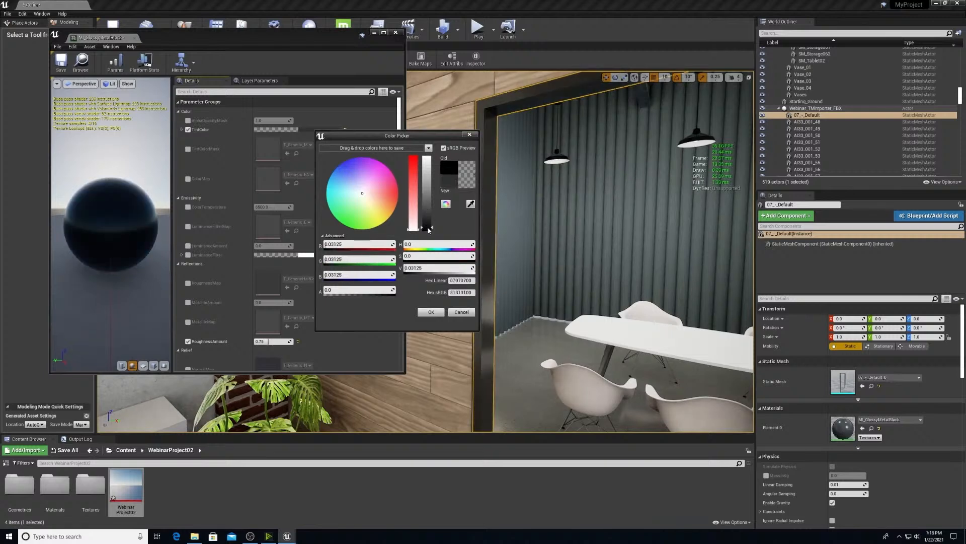
pyautogui.click(431, 312)
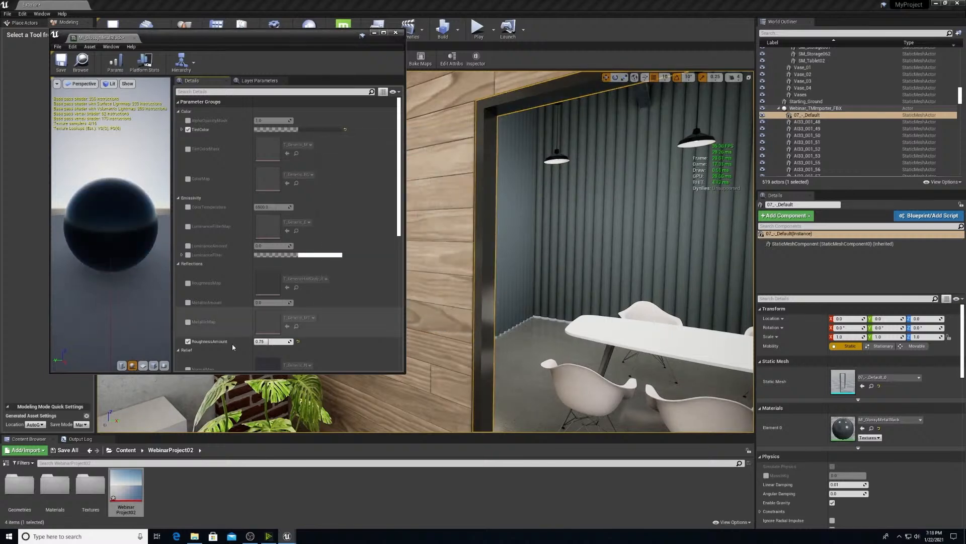
# Step: Try a RoughnessAmount of 0.1 on the black metal material and inspect the door frame's reflections
pyautogui.click(275, 341)
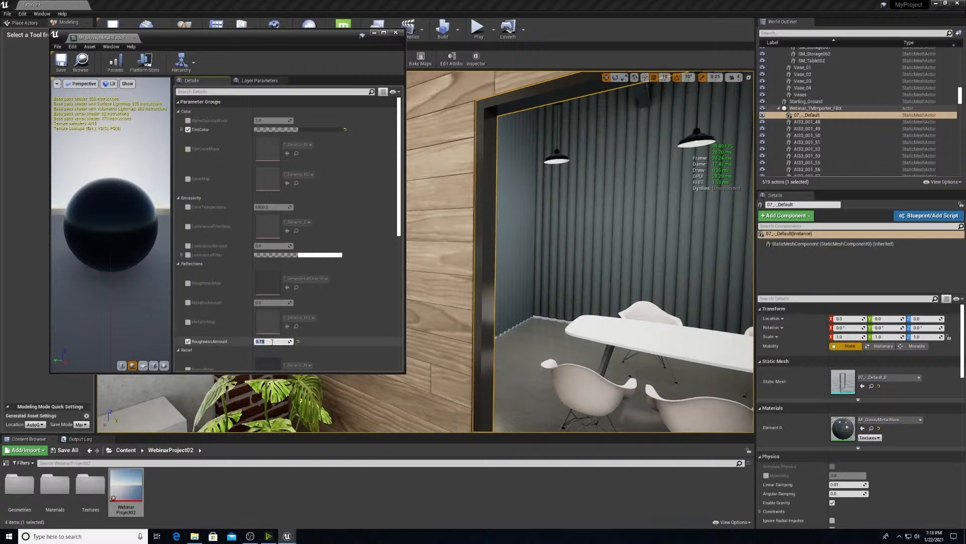
pyautogui.write('0.1')
pyautogui.press('Return')
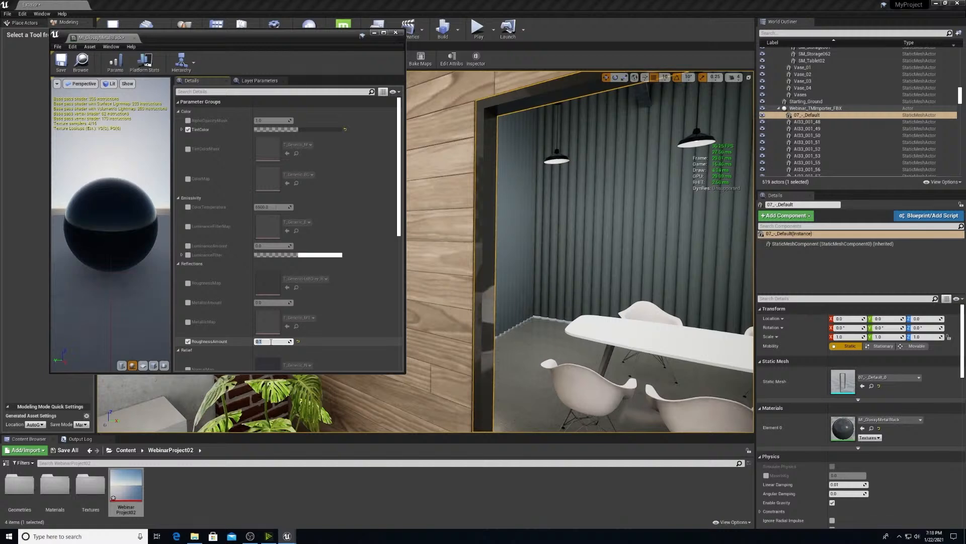
pyautogui.moveTo(511, 347); pyautogui.dragTo(458, 348, button='right')
pyautogui.press('d')
pyautogui.press('a')
pyautogui.press('a')
# Step: Try RoughnessAmount values of 1 and 0.5 on the door frame's black metal material
pyautogui.click(275, 341)
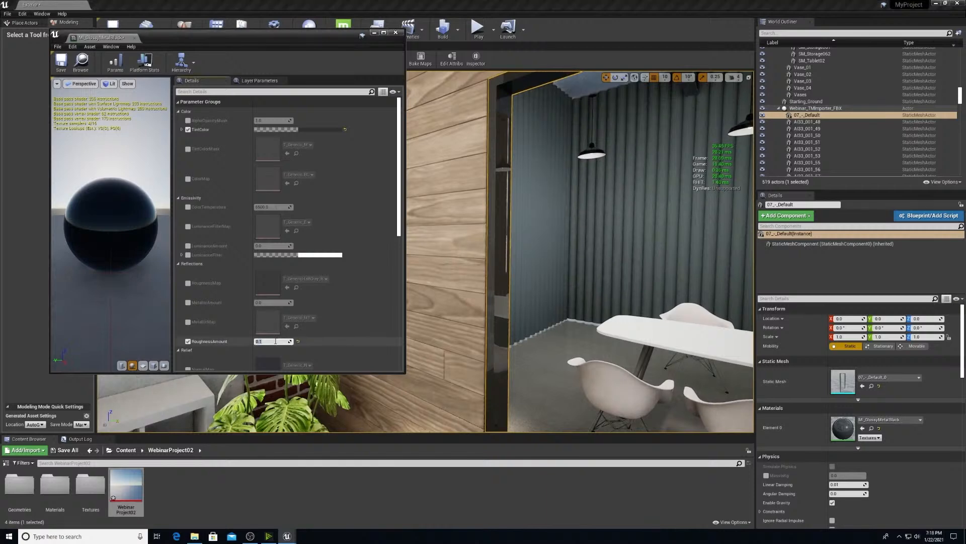
pyautogui.write('1')
pyautogui.press('Return')
pyautogui.write('0.5')
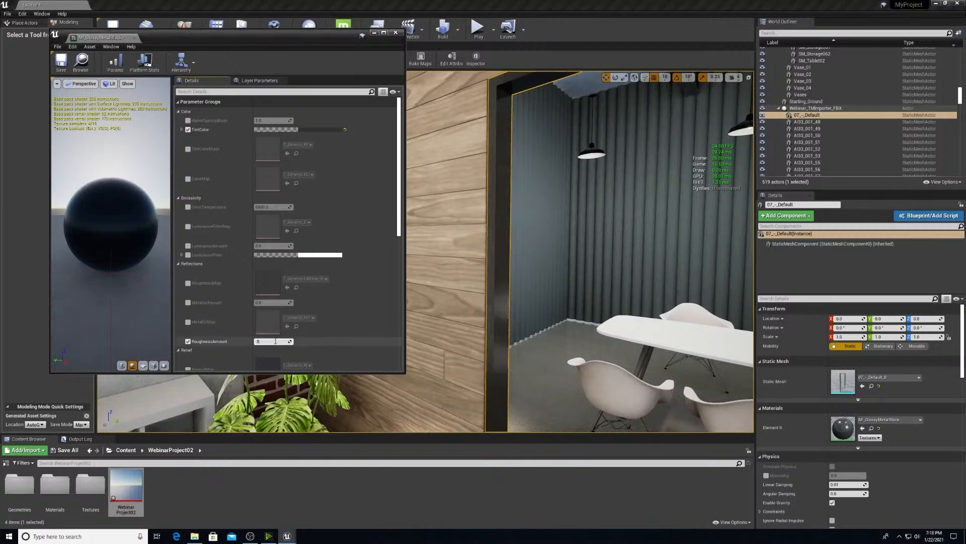
pyautogui.press('Return')
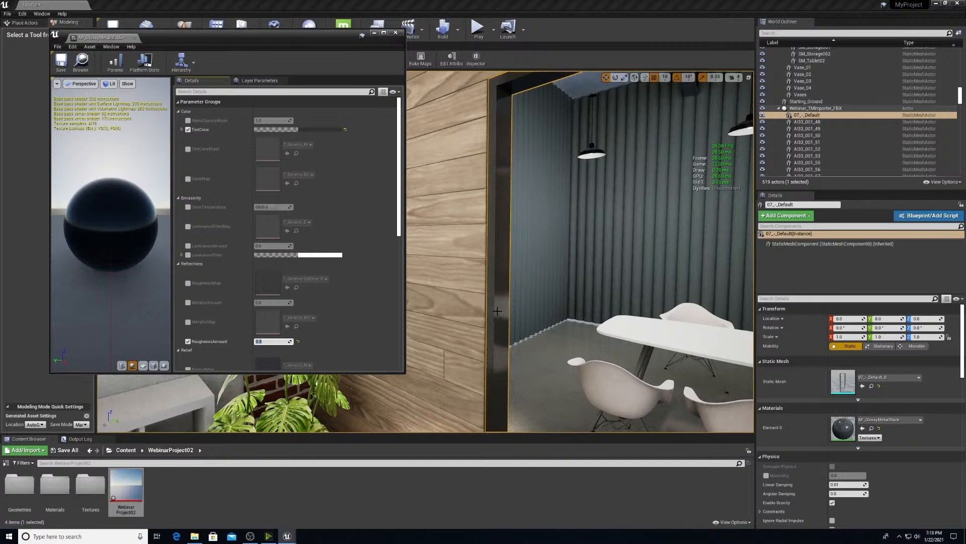
# Step: Set the black metal material's RoughnessAmount to 0.3, save the material instance and close its editor
pyautogui.write('0.3')
pyautogui.moveTo(497, 238); pyautogui.dragTo(537, 252, button='right')
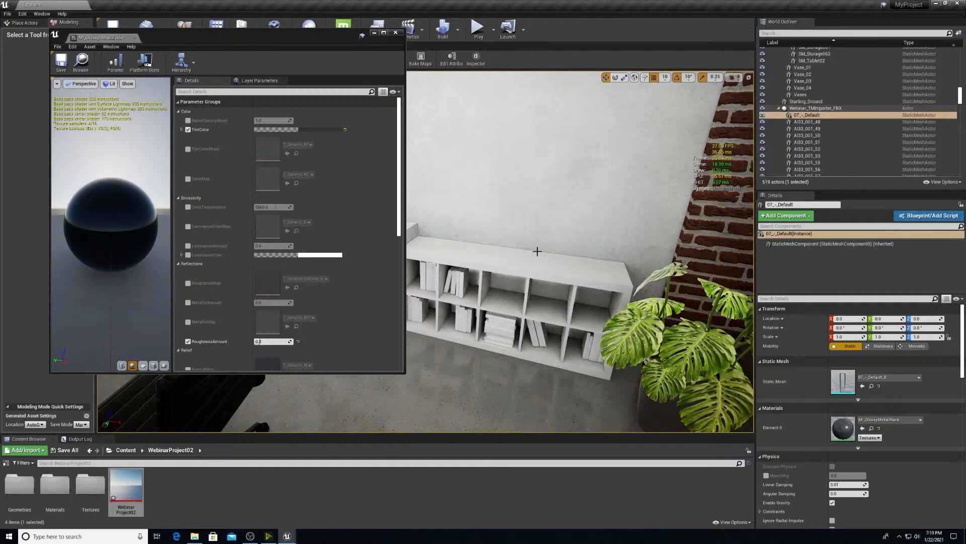
pyautogui.click(61, 61)
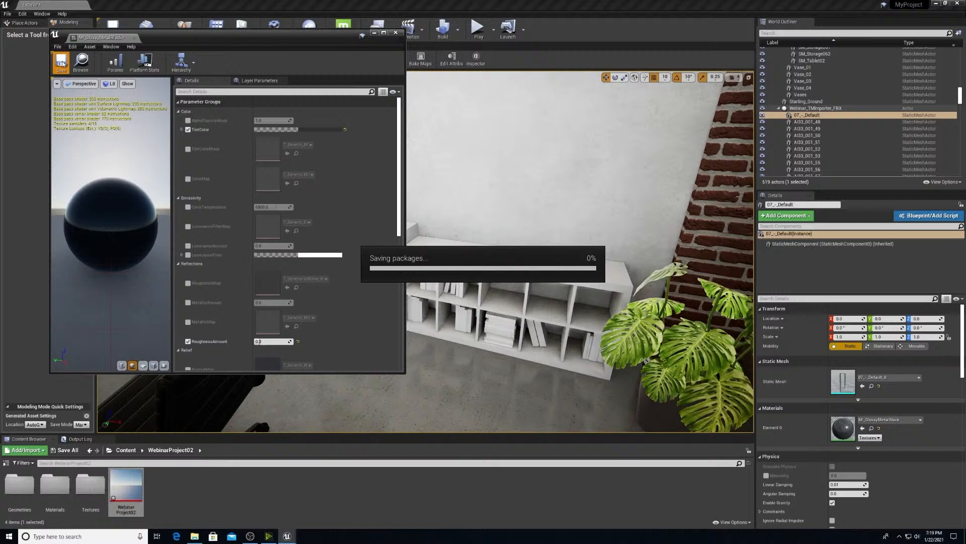
pyautogui.click(396, 32)
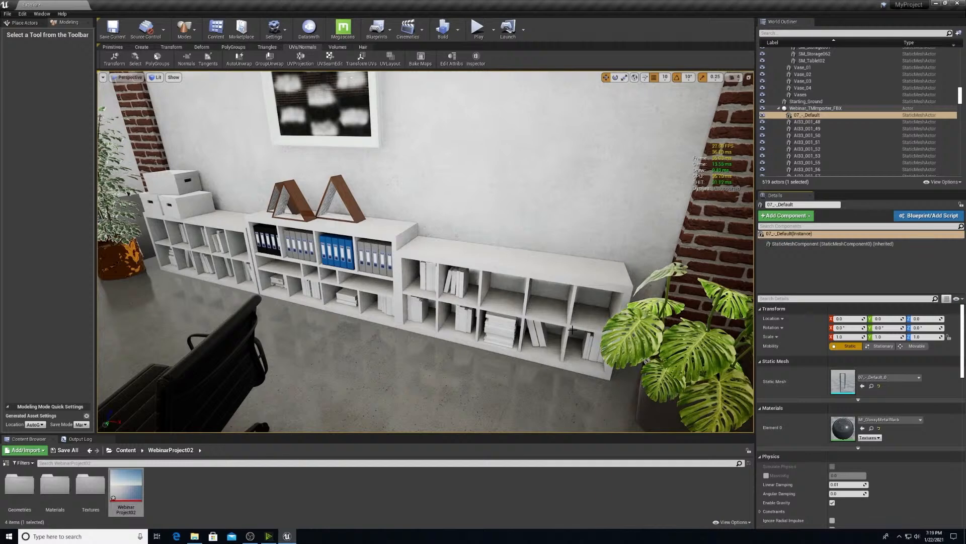
pyautogui.moveTo(570, 330); pyautogui.dragTo(552, 296, button='right')
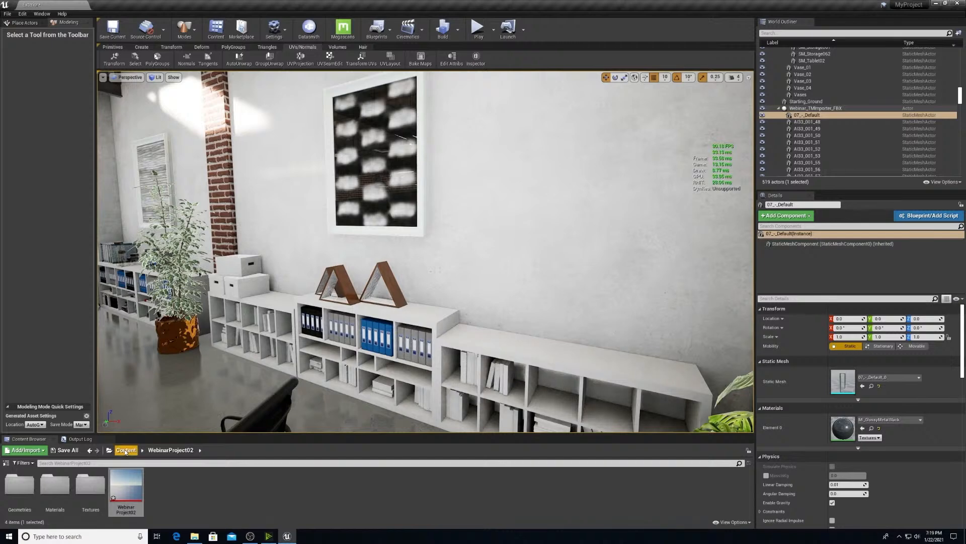
# Step: Open the reimport options of the WebinarProject02 Datasmith scene, review the process and level actor sync settings, and cancel the reimport
pyautogui.rightClick(128, 485)
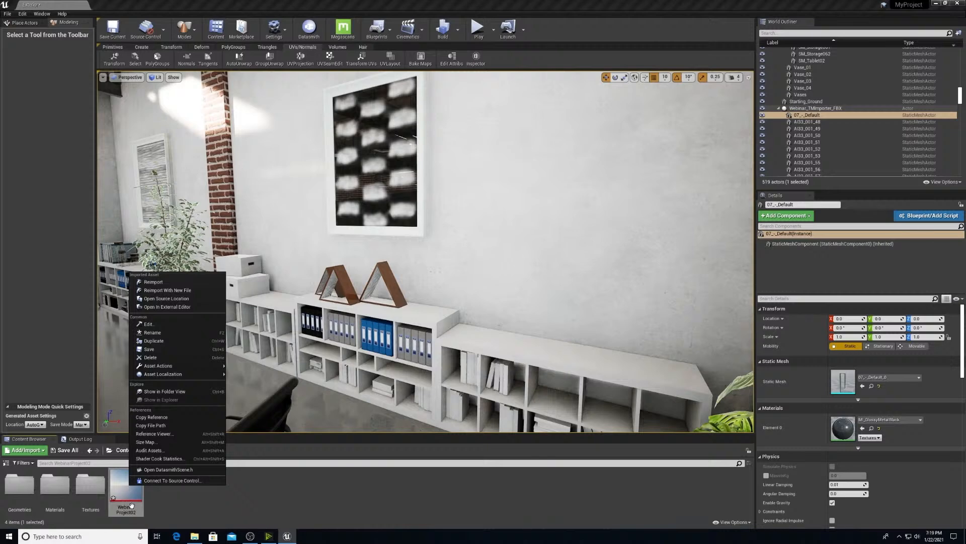
pyautogui.click(156, 283)
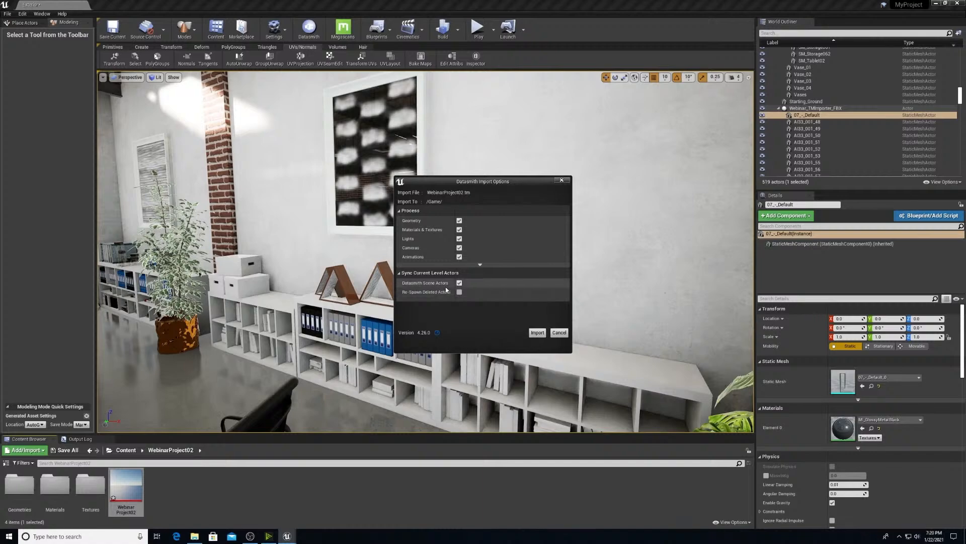
pyautogui.click(562, 180)
# Step: Locate the orange tree's mesh SM_Plant12 in the content library and try to reimport it with WebinarProject02 as source file
pyautogui.moveTo(562, 245); pyautogui.dragTo(352, 243, button='right')
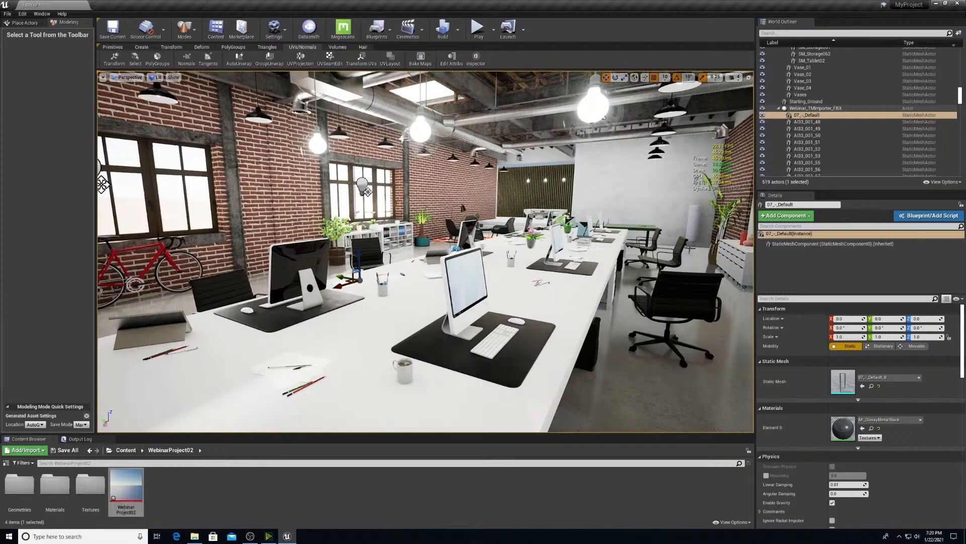
pyautogui.moveTo(545, 339); pyautogui.dragTo(514, 330, button='right')
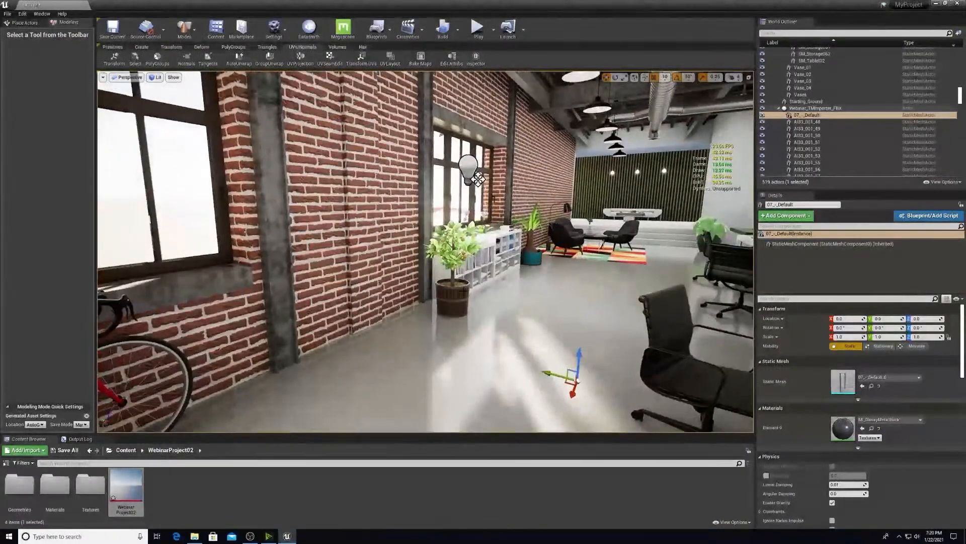
pyautogui.click(454, 295)
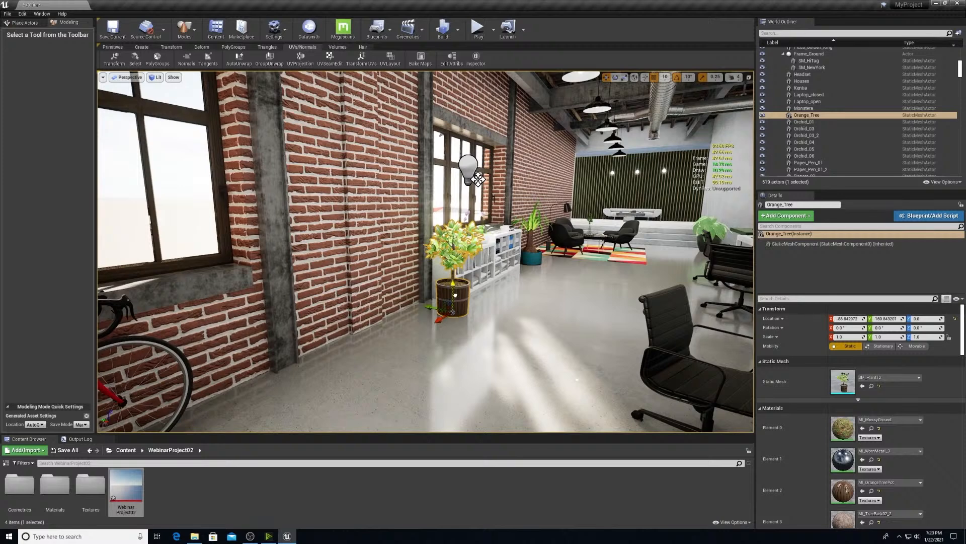
pyautogui.rightClick(455, 295)
pyautogui.click(485, 223)
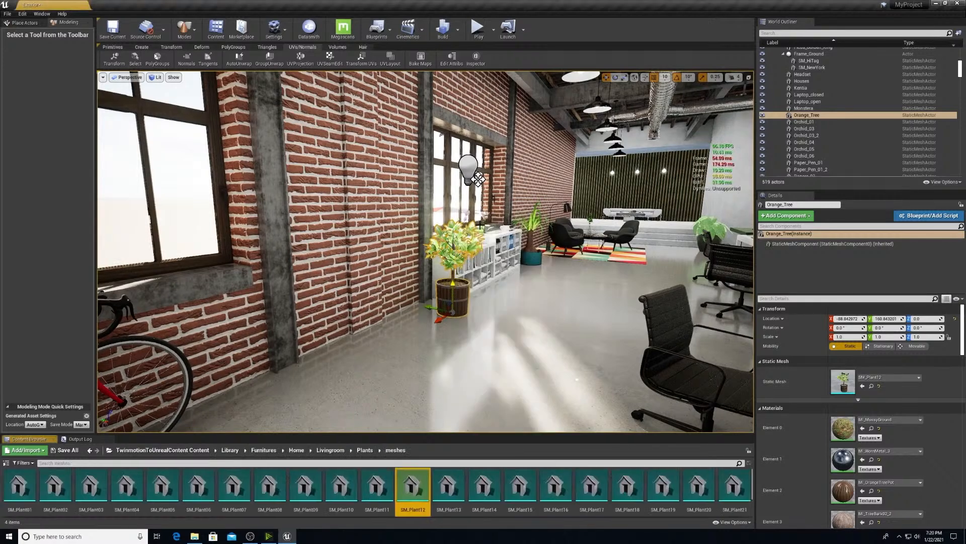
pyautogui.rightClick(412, 482)
pyautogui.click(436, 281)
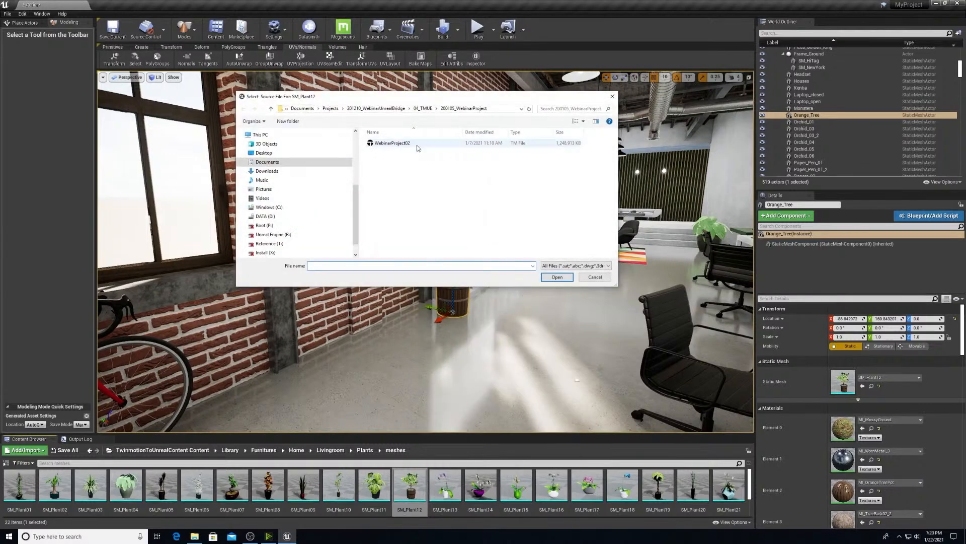
pyautogui.click(417, 145)
pyautogui.click(557, 278)
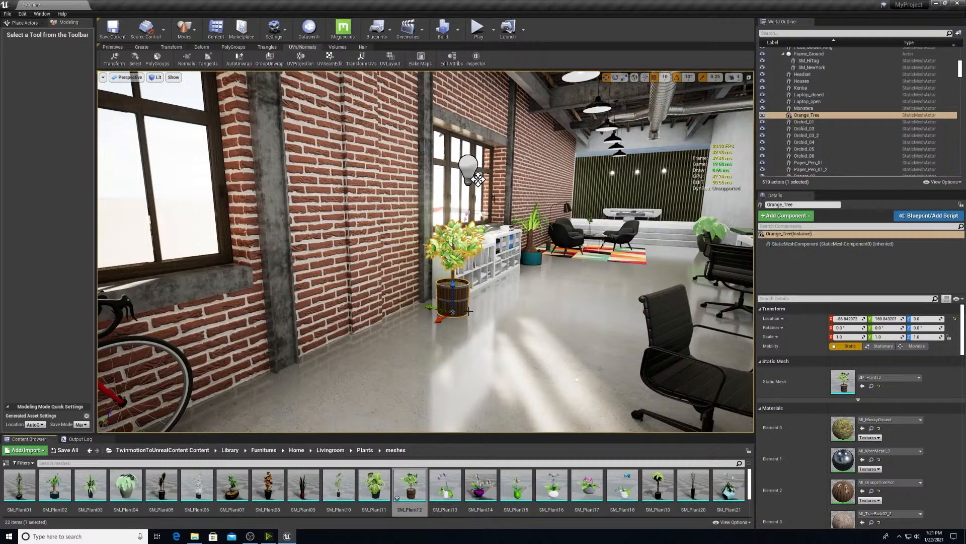
# Step: Show the folder tree in the content browser and go to the root of the TwinmotionToUnrealContent Content folder
pyautogui.moveTo(496, 335); pyautogui.dragTo(538, 343, button='right')
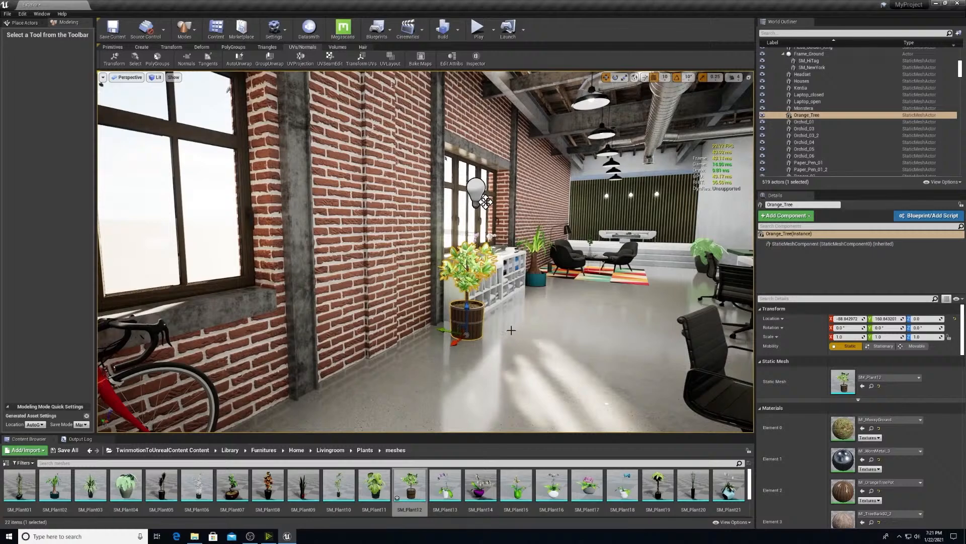
pyautogui.scroll(-3, 538, 343)
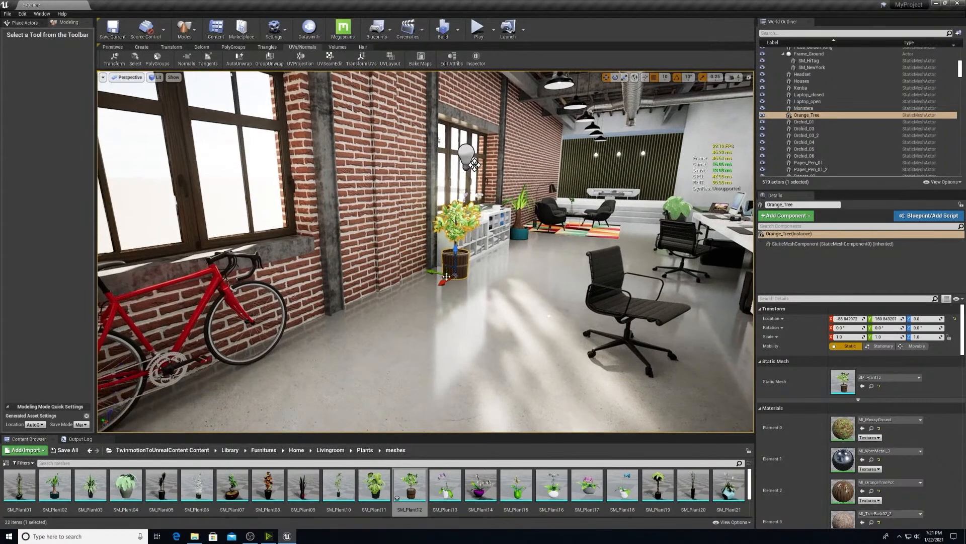
pyautogui.moveTo(438, 276)
pyautogui.mouseDown()
pyautogui.moveTo(475, 295)
pyautogui.moveTo(432, 281)
pyautogui.moveTo(503, 285)
pyautogui.moveTo(449, 273)
pyautogui.mouseUp()
pyautogui.moveTo(516, 278); pyautogui.dragTo(516, 289, button='right')
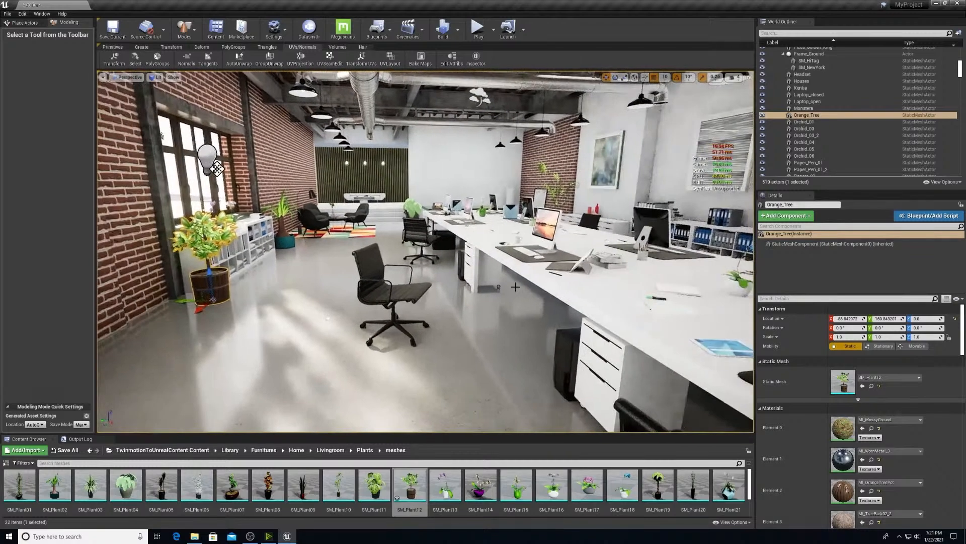
pyautogui.moveTo(493, 350); pyautogui.dragTo(498, 319, button='middle')
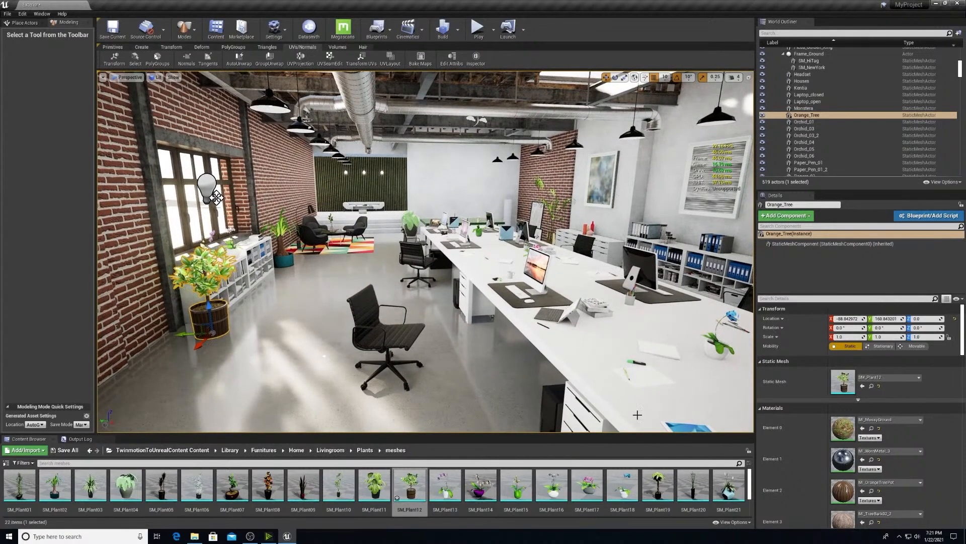
pyautogui.click(736, 522)
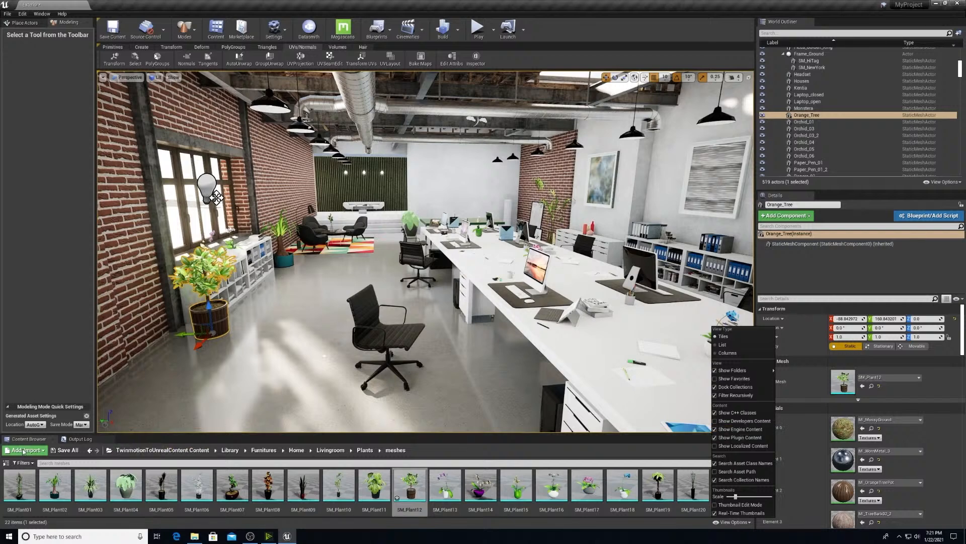
pyautogui.click(7, 463)
pyautogui.click(6, 463)
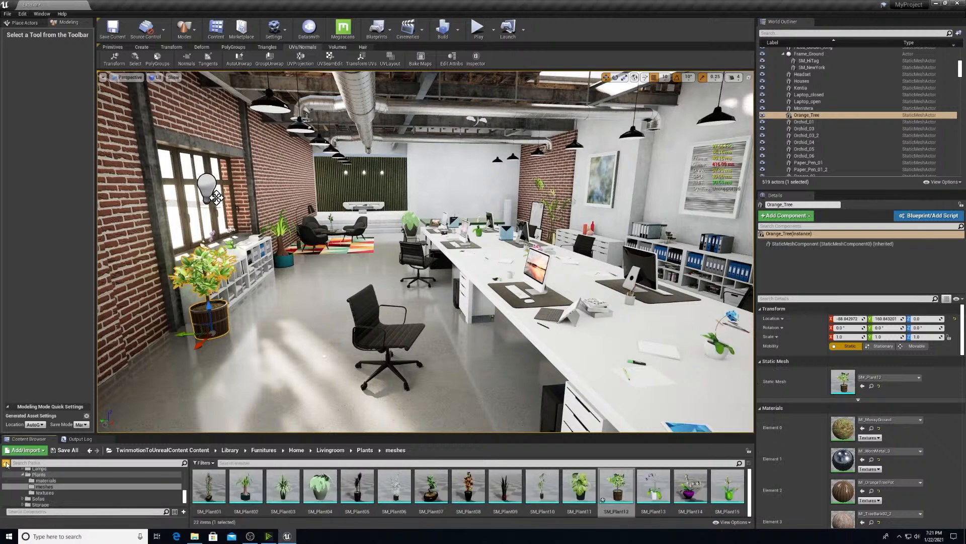
pyautogui.scroll(6, 64, 489)
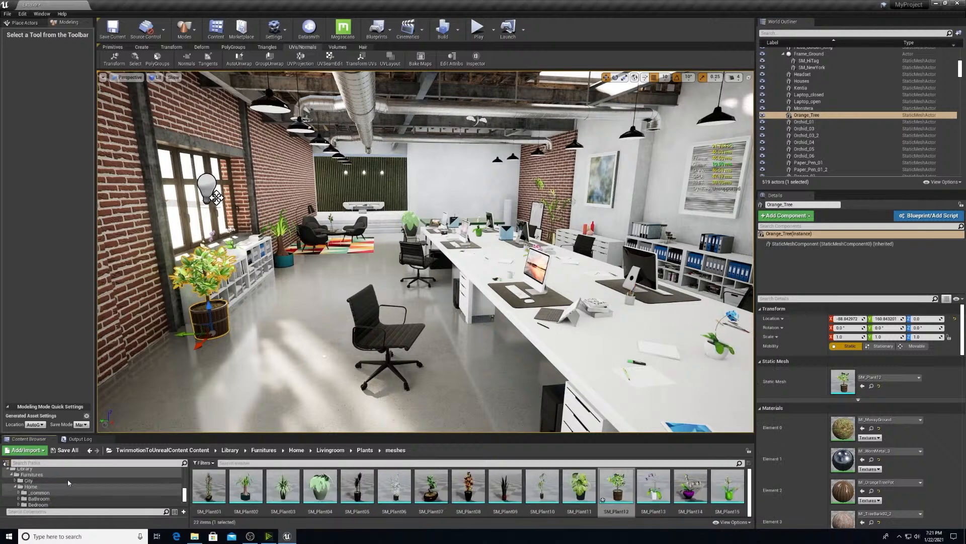
pyautogui.click(56, 474)
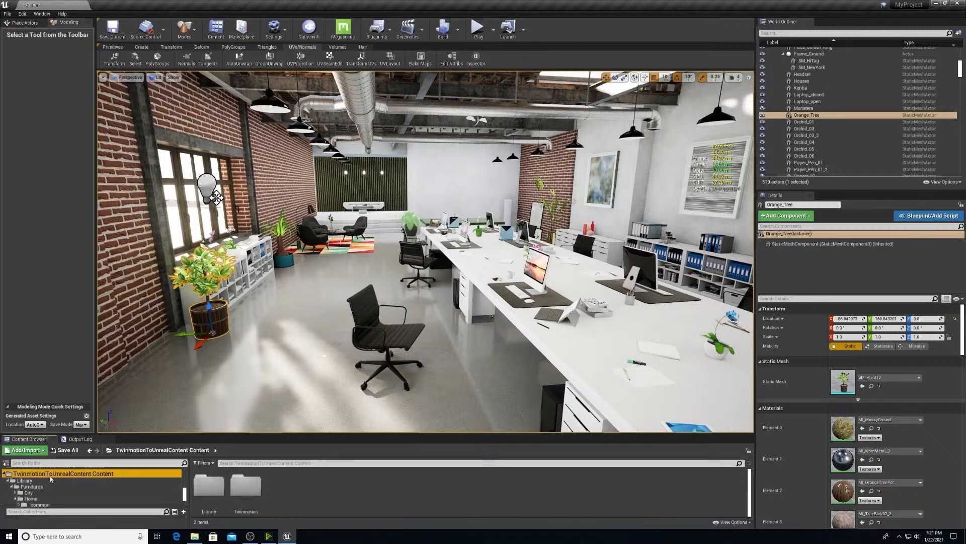
# Step: Place the office accessory mesh SM_Accessory07 from Library/Furnitures/Home/Office/Accessories/meshes on the long white desk
pyautogui.doubleClick(211, 486)
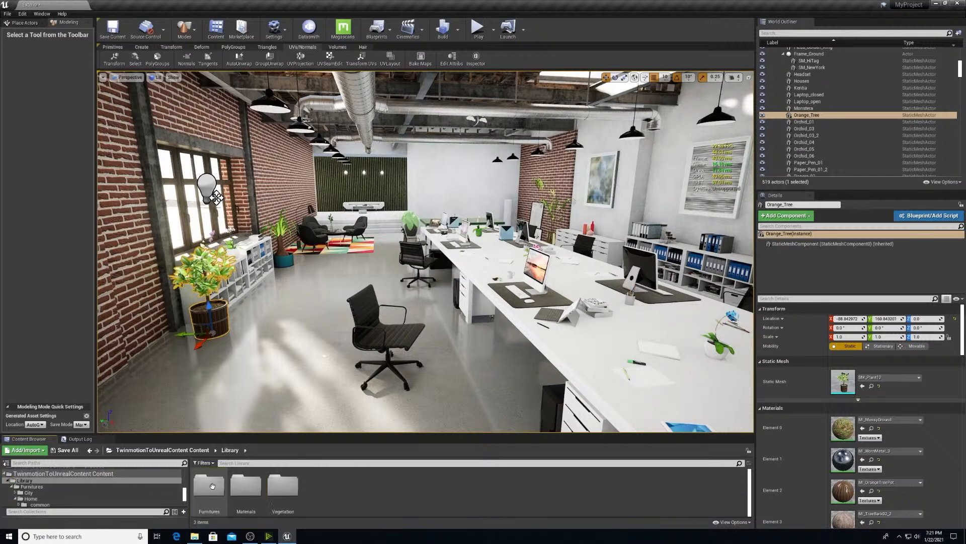
pyautogui.doubleClick(212, 485)
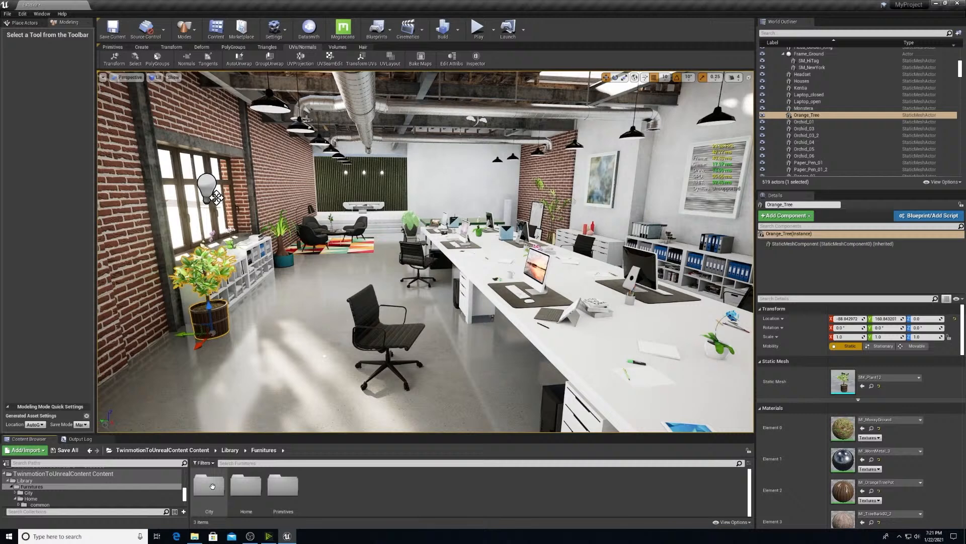
pyautogui.doubleClick(249, 483)
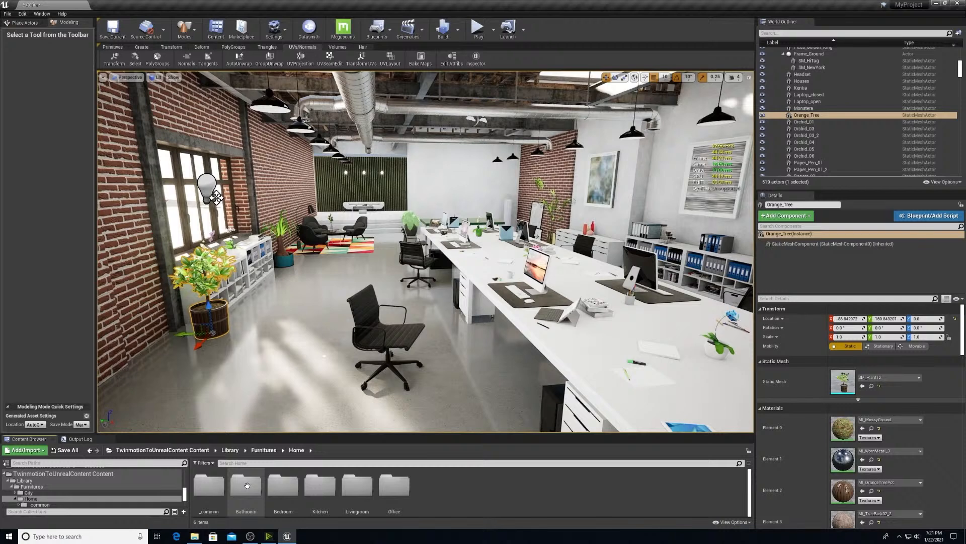
pyautogui.doubleClick(390, 486)
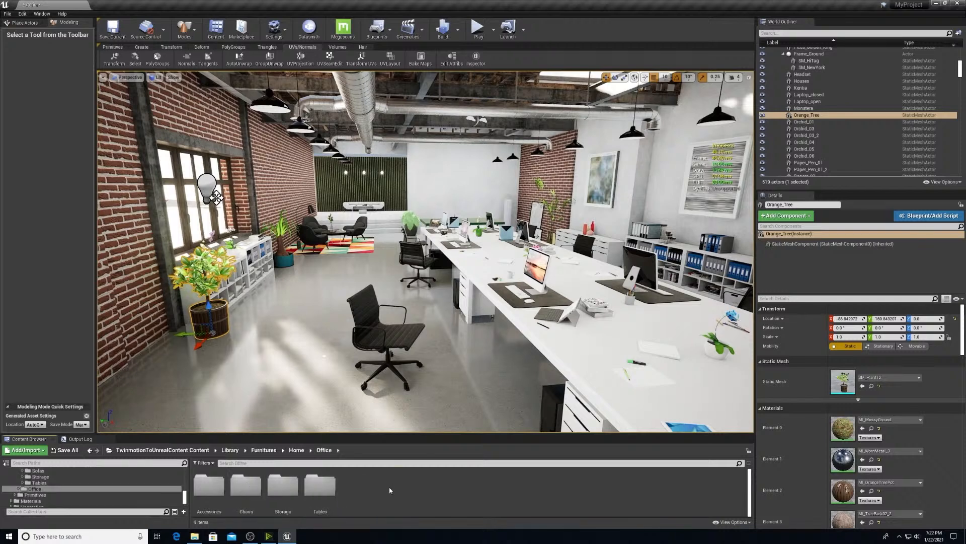
pyautogui.doubleClick(209, 485)
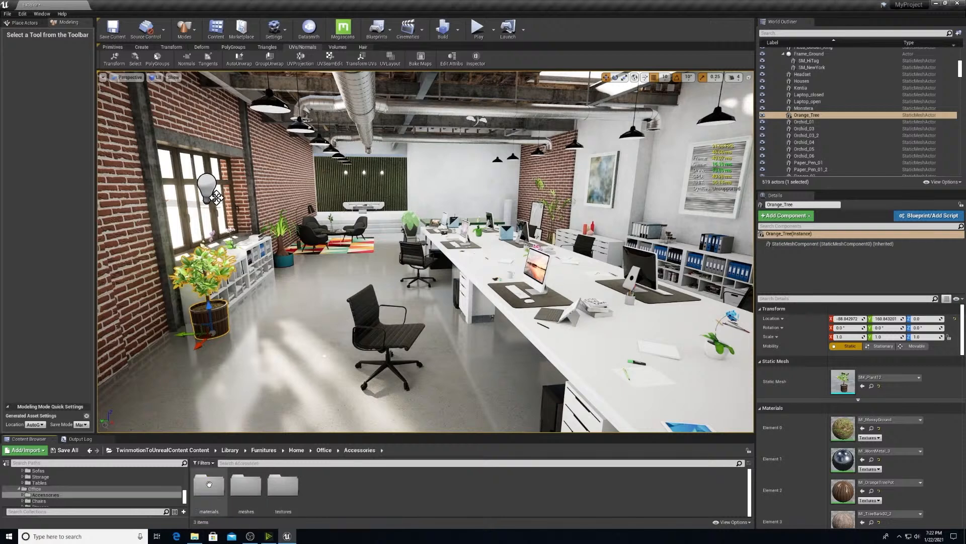
pyautogui.click(253, 488)
pyautogui.doubleClick(253, 488)
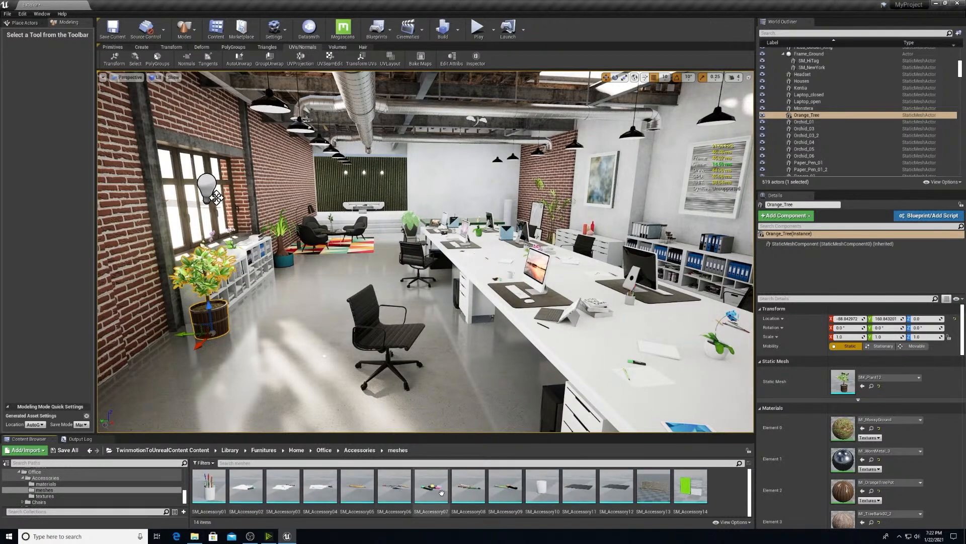
pyautogui.moveTo(437, 491); pyautogui.dragTo(559, 373)
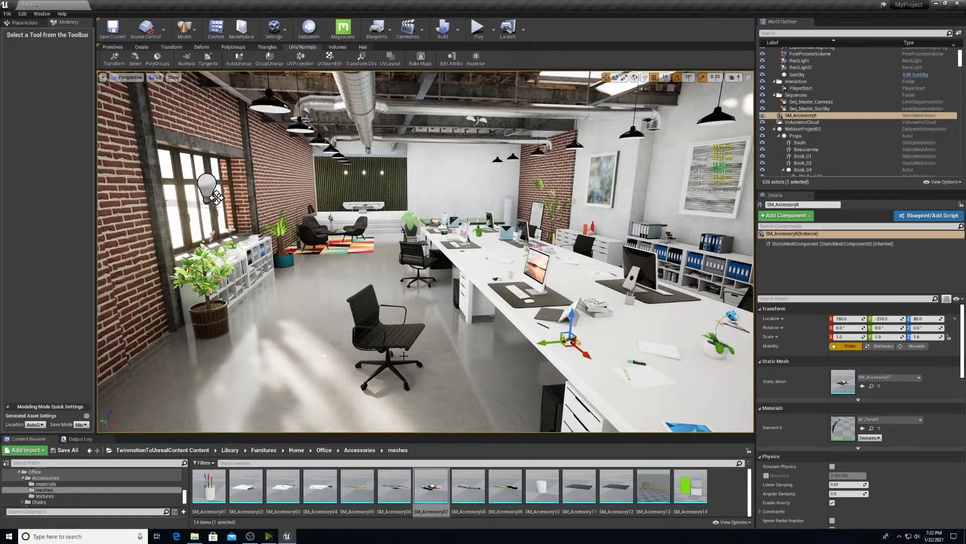
# Step: Search the plugins for "twinm" to check which Twinmotion plugins are enabled, and close the plugin list
pyautogui.click(24, 14)
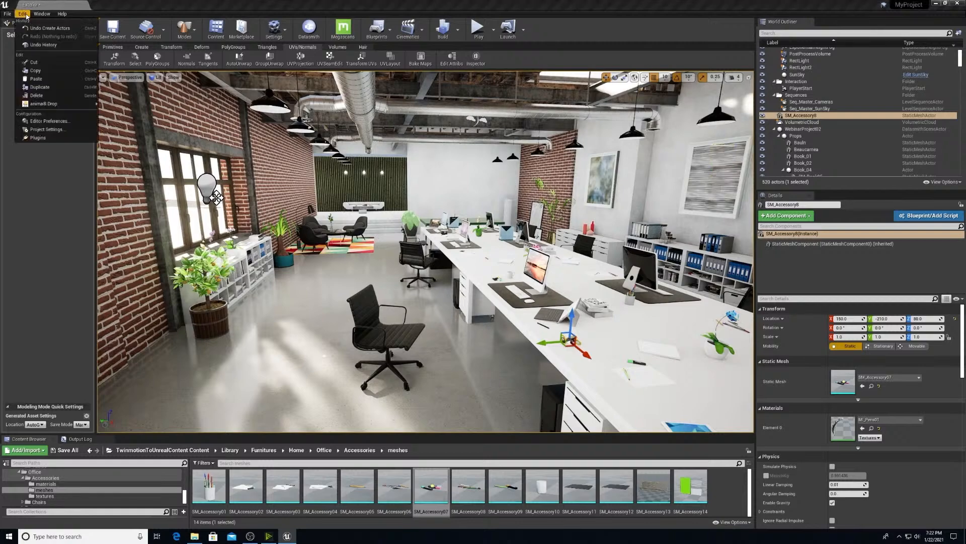
pyautogui.click(38, 138)
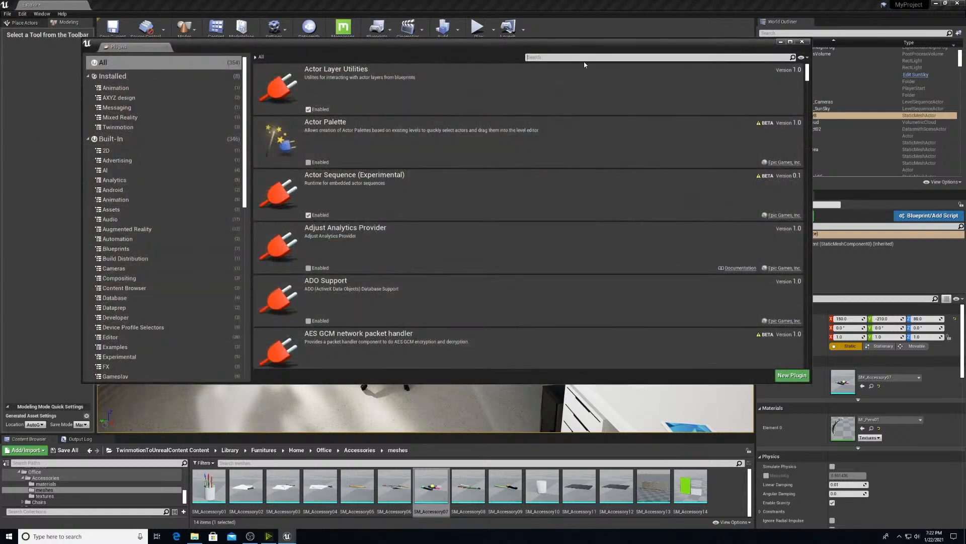
pyautogui.write('twinm')
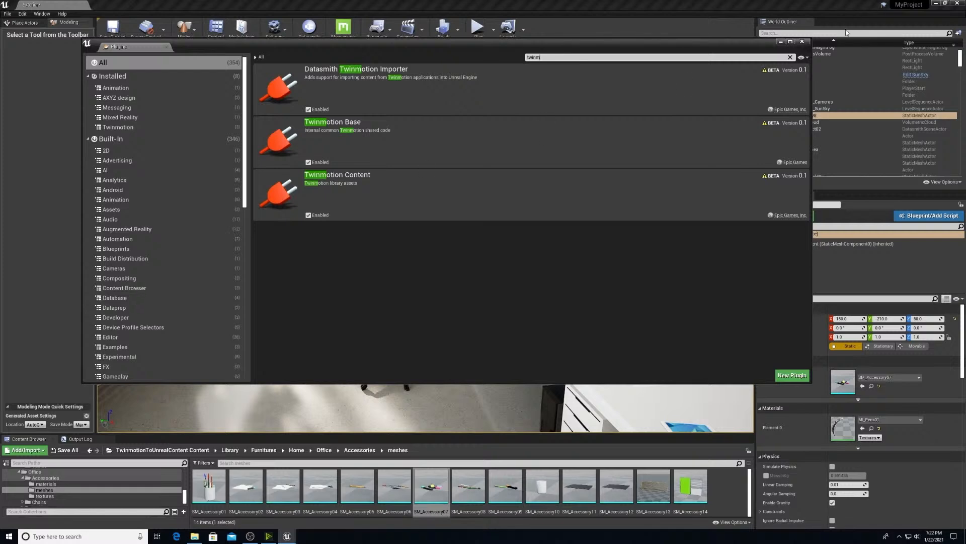
pyautogui.click(803, 41)
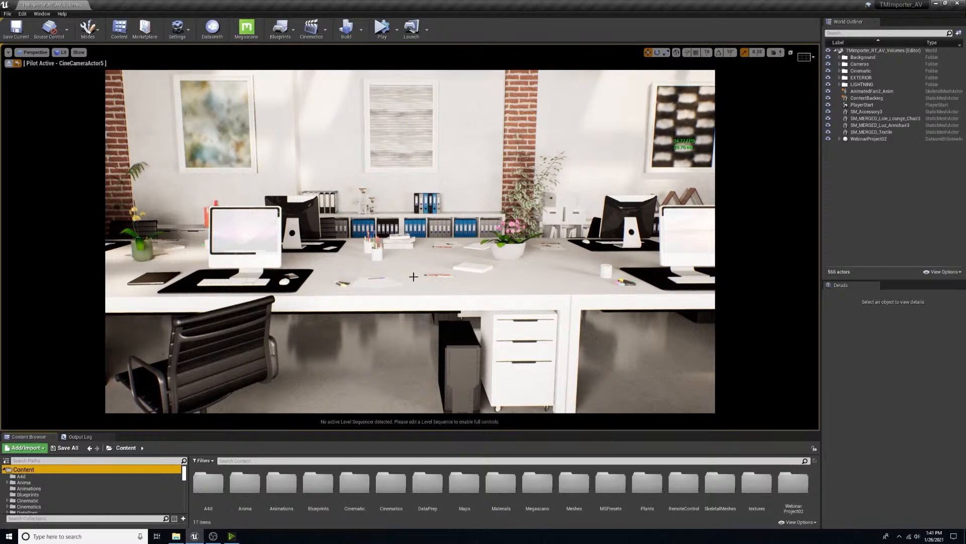
# Step: Import AnimatedFan.FBX into the Animations folder as a skeletal mesh with its animations, applying the import options to all
pyautogui.moveTo(473, 260); pyautogui.dragTo(454, 256, button='right')
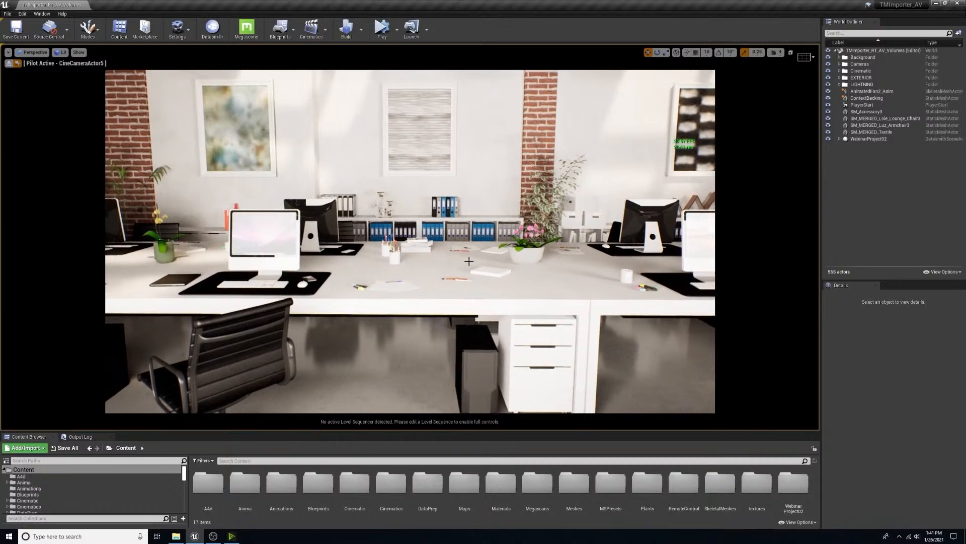
pyautogui.moveTo(469, 261)
pyautogui.mouseDown(button='middle')
pyautogui.moveTo(458, 260)
pyautogui.moveTo(484, 263)
pyautogui.mouseUp(button='middle')
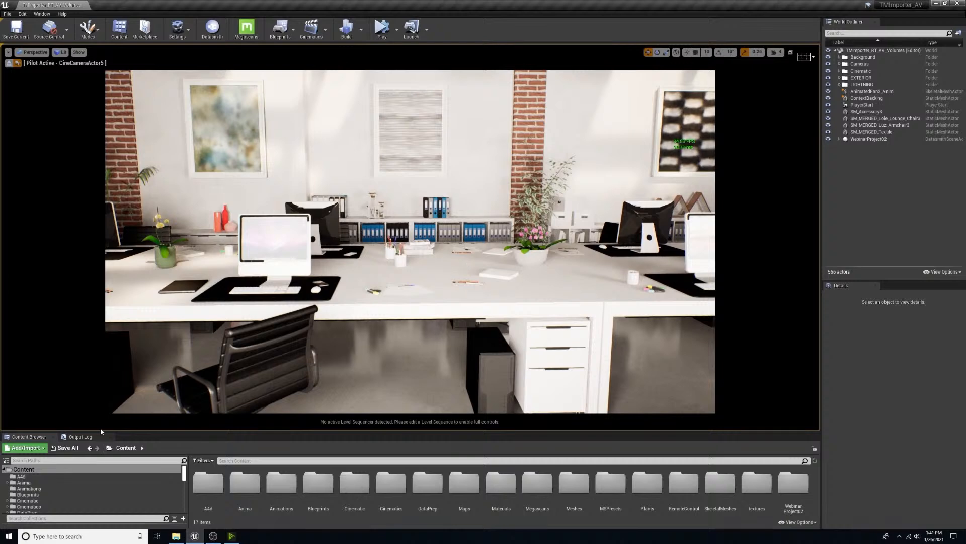
pyautogui.doubleClick(285, 483)
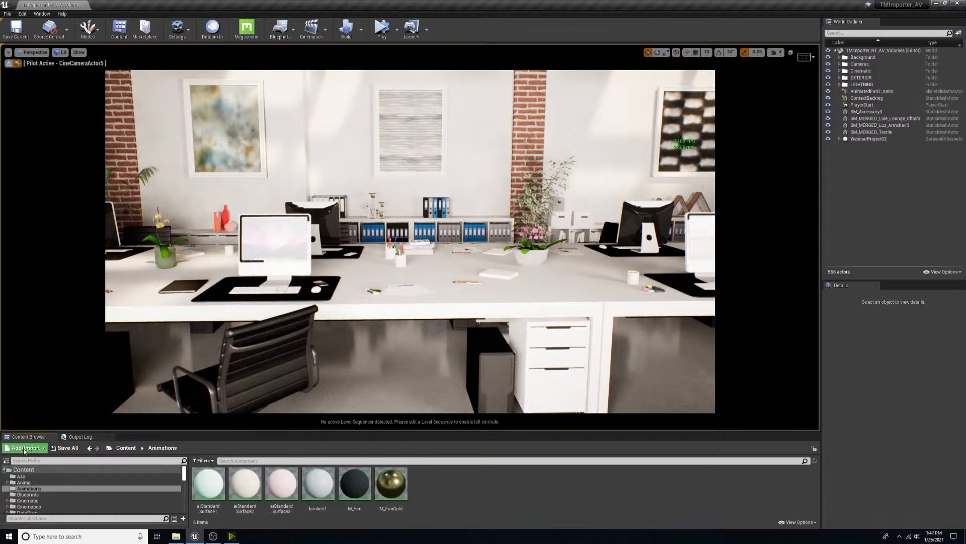
pyautogui.click(24, 448)
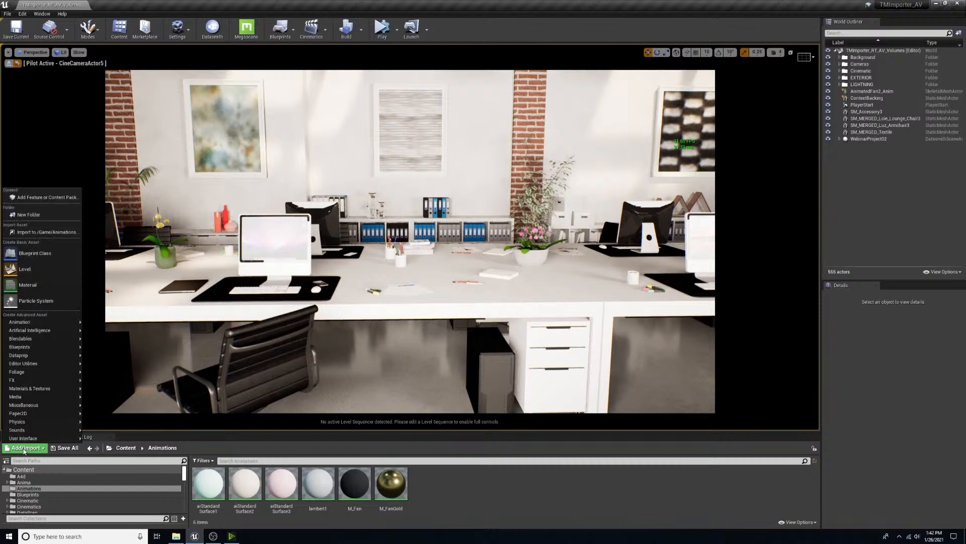
pyautogui.click(29, 233)
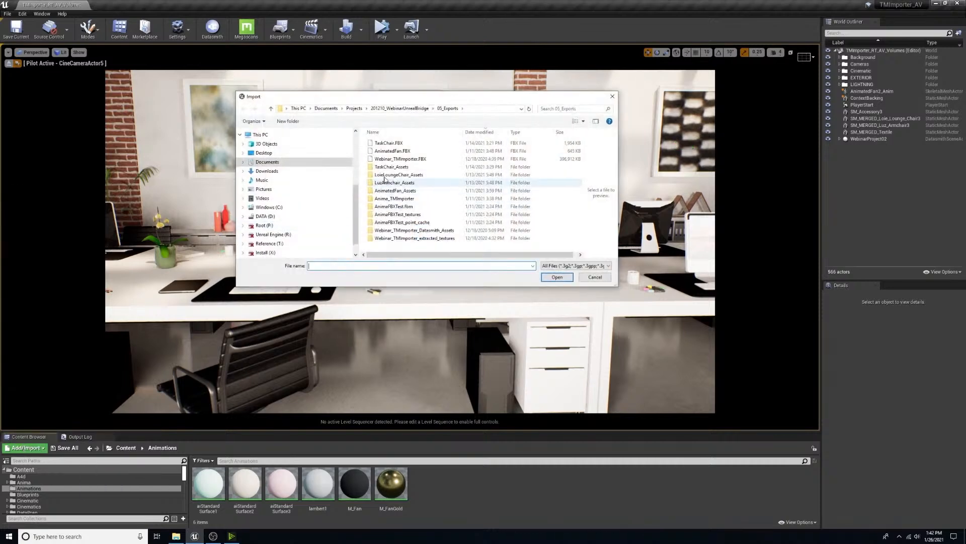
pyautogui.click(391, 152)
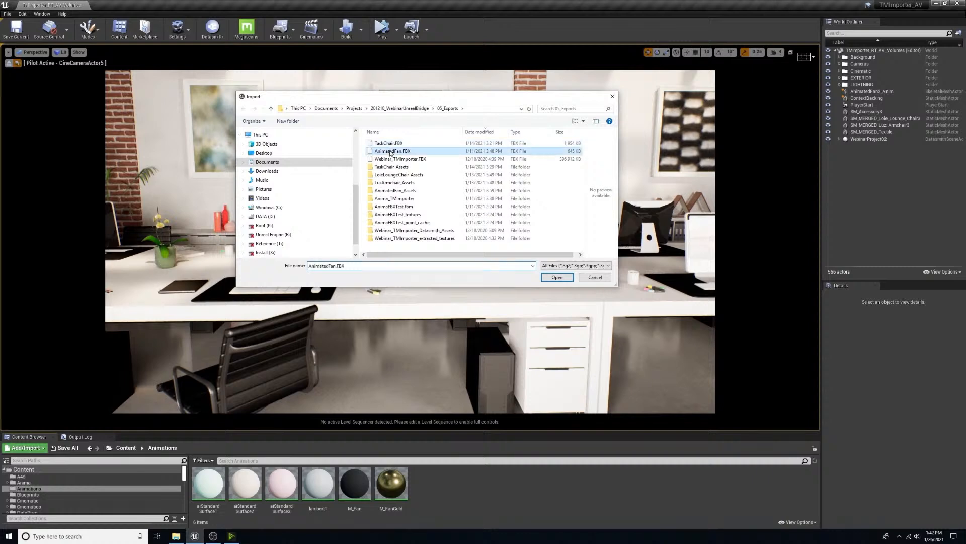
pyautogui.click(561, 278)
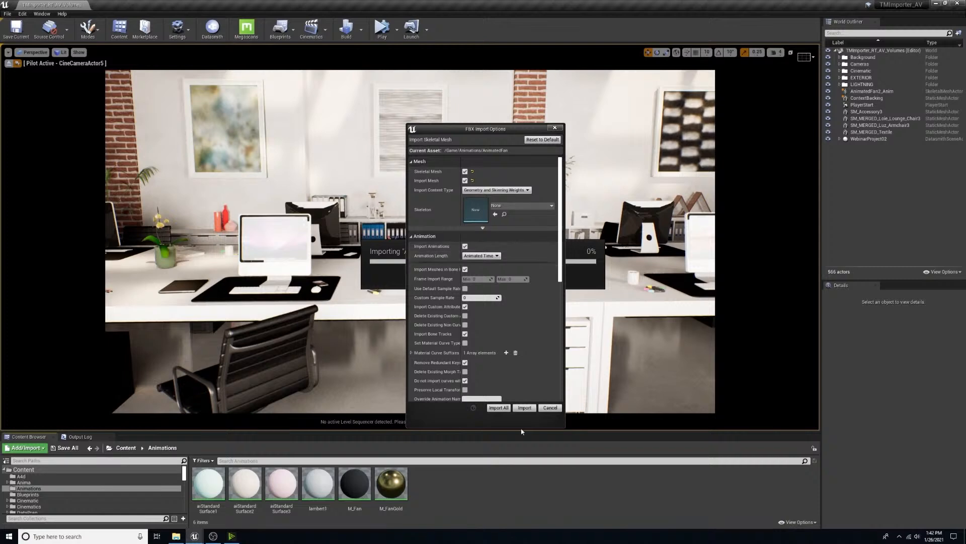
pyautogui.click(500, 408)
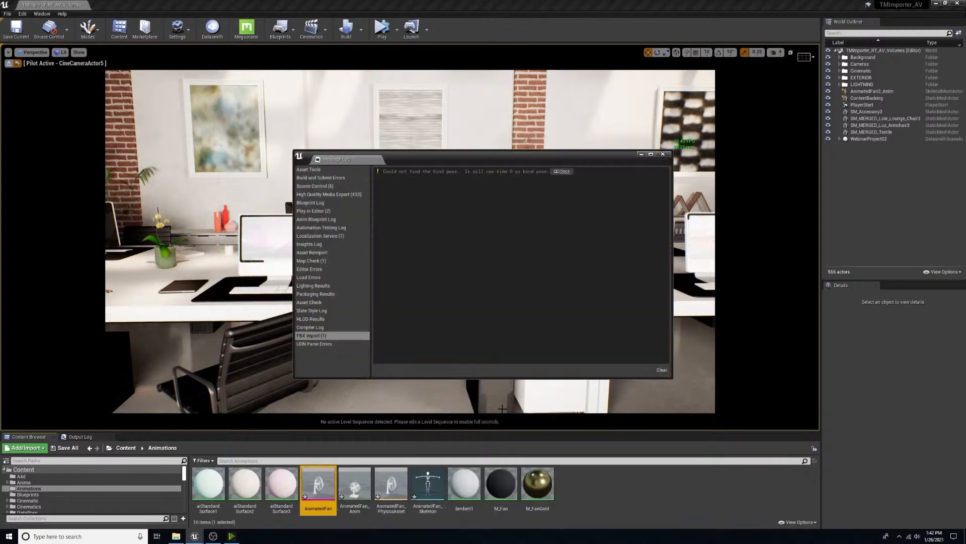
# Step: Close the import message log, place AnimatedFan_Anim on the white desk, and shift it along the desk to beside the flower pot
pyautogui.click(664, 154)
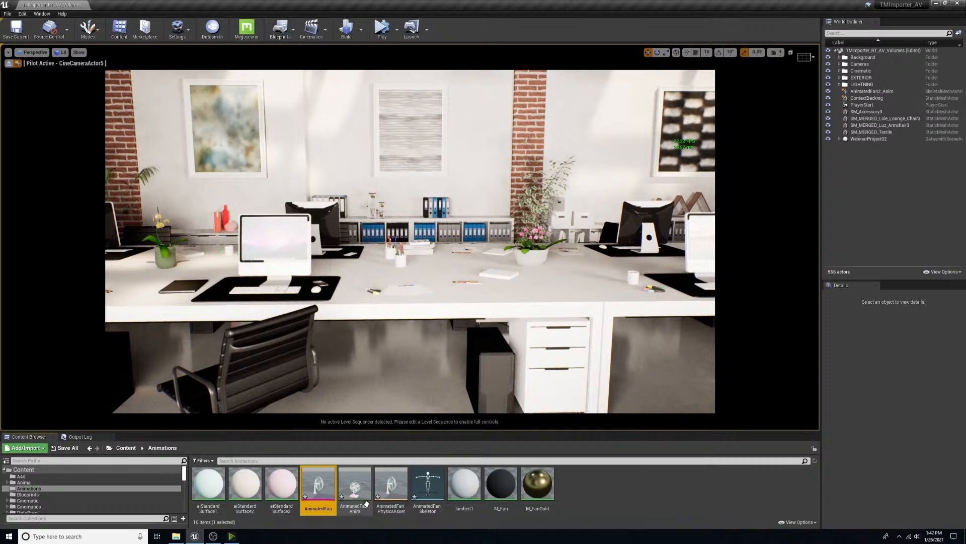
pyautogui.moveTo(362, 494); pyautogui.dragTo(458, 222)
pyautogui.press('e')
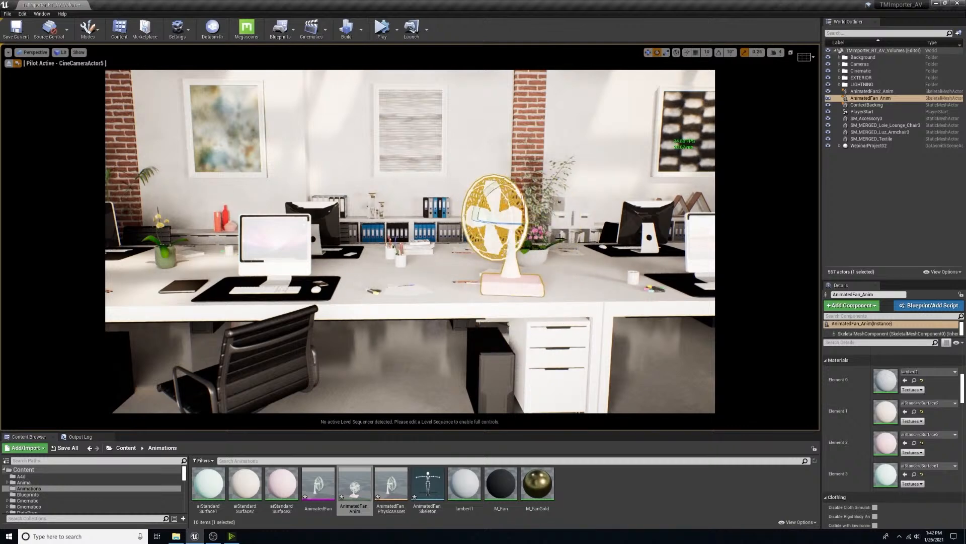
pyautogui.press('w')
pyautogui.moveTo(531, 218); pyautogui.dragTo(599, 218)
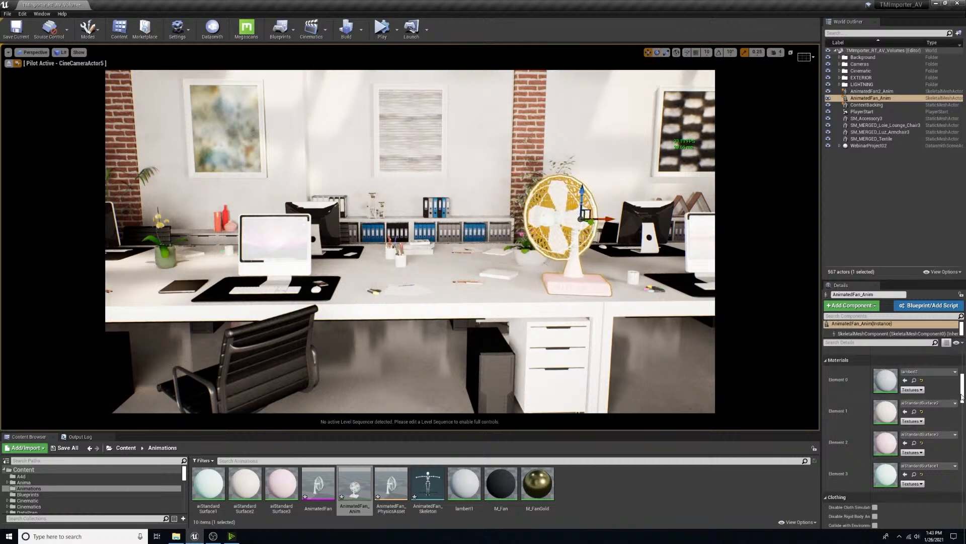
# Step: Scale the animated fan to 0.5 on all axes and lower it onto the desktop
pyautogui.moveTo(962, 398); pyautogui.dragTo(961, 367)
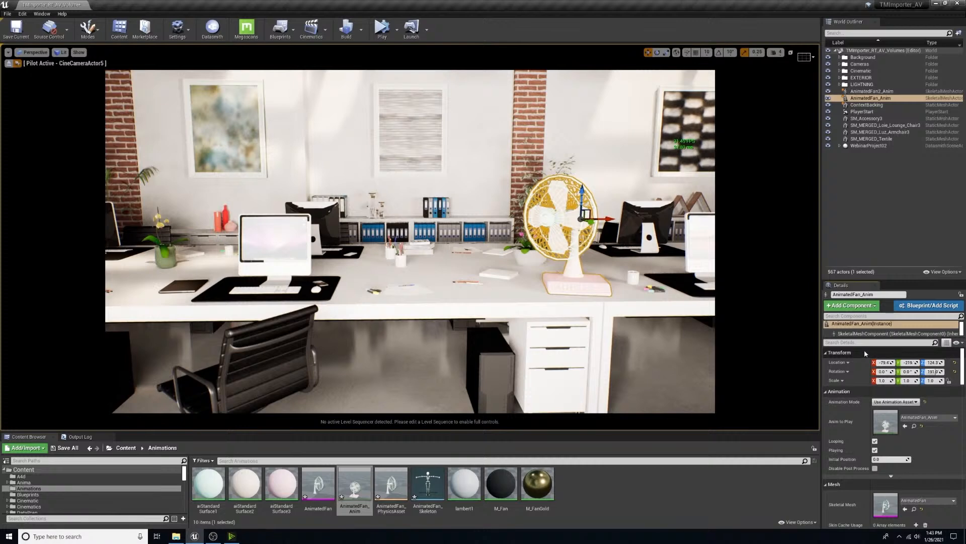
pyautogui.click(883, 380)
pyautogui.write('0.5')
pyautogui.press('Return')
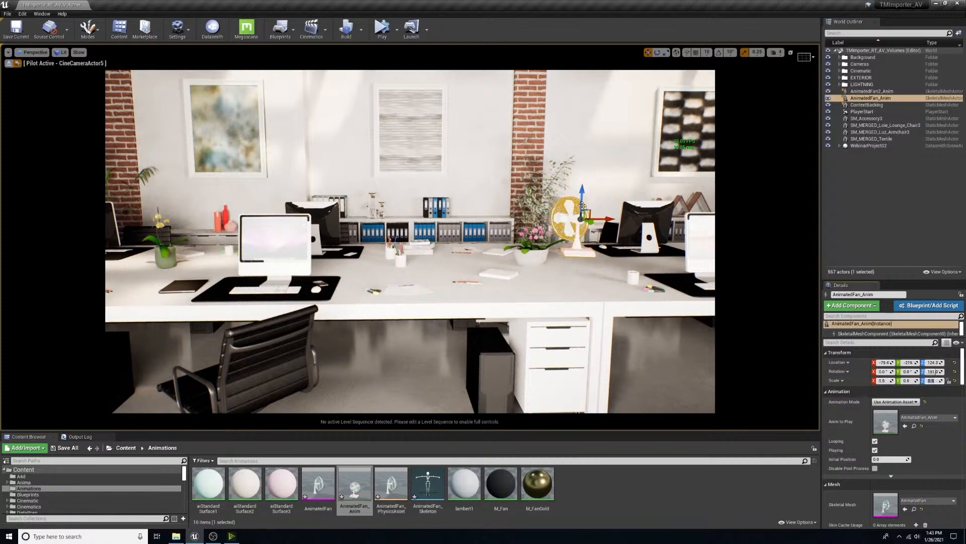
pyautogui.moveTo(581, 196); pyautogui.dragTo(580, 231)
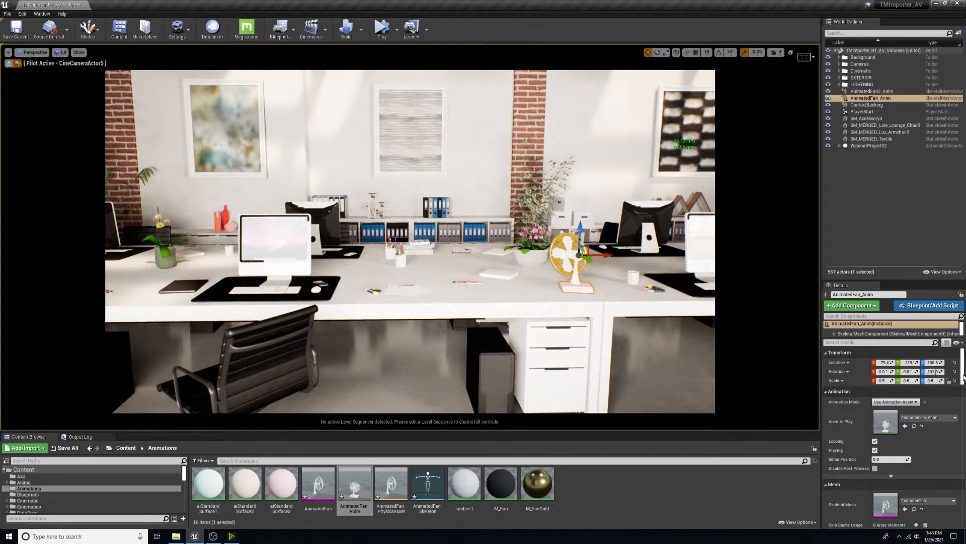
# Step: Assign M_FanGold to material elements 0 and 1 of the fan, and M_Fan to elements 2 and 3
pyautogui.scroll(-10, 961, 376)
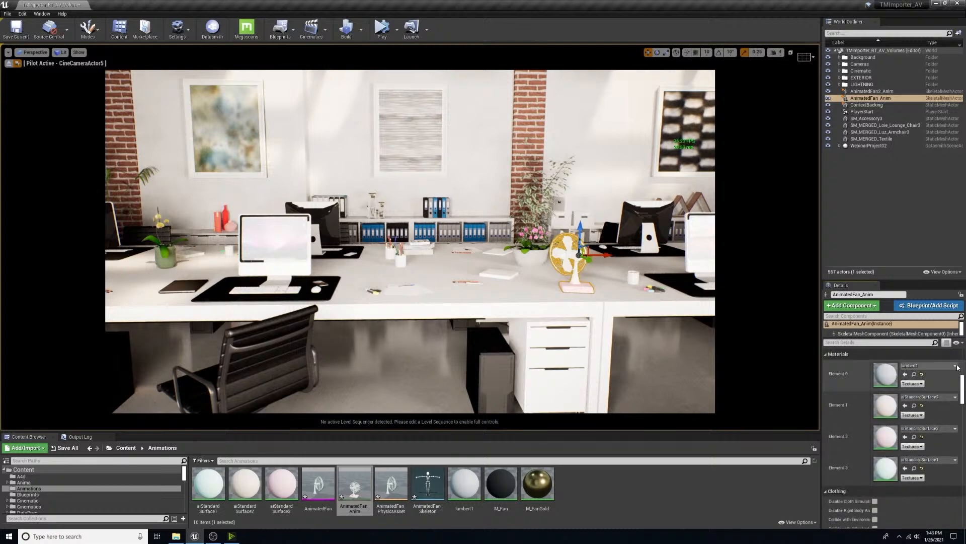
pyautogui.click(955, 366)
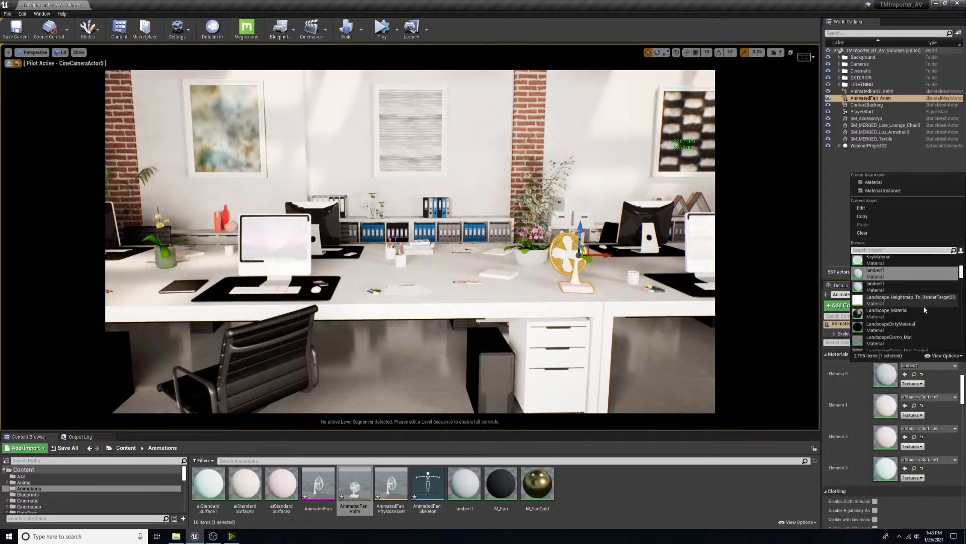
pyautogui.scroll(-5, 925, 310)
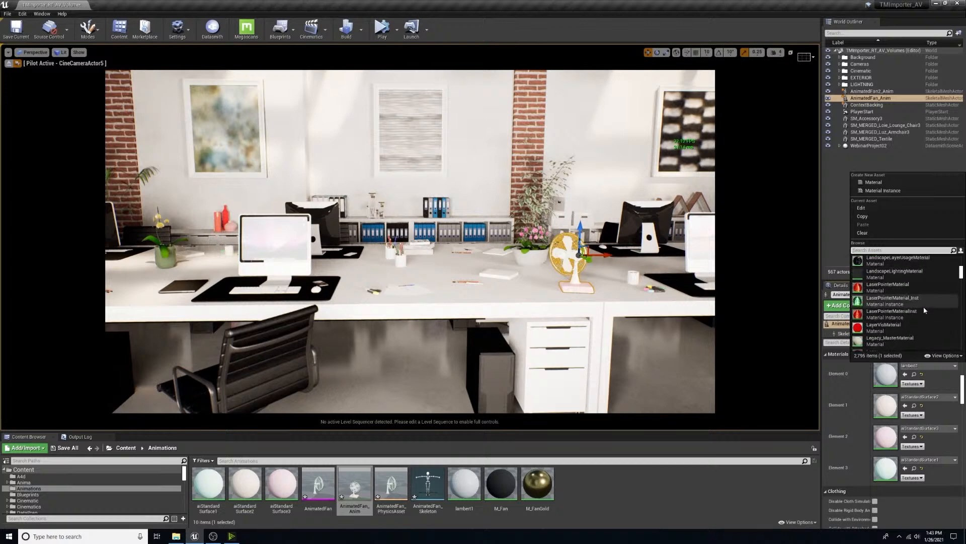
pyautogui.click(584, 493)
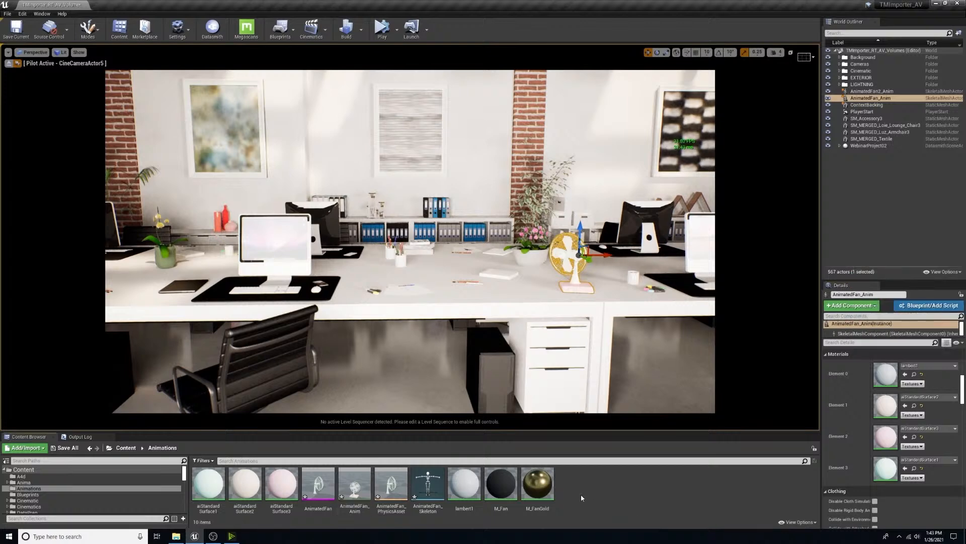
pyautogui.moveTo(536, 486); pyautogui.dragTo(887, 406)
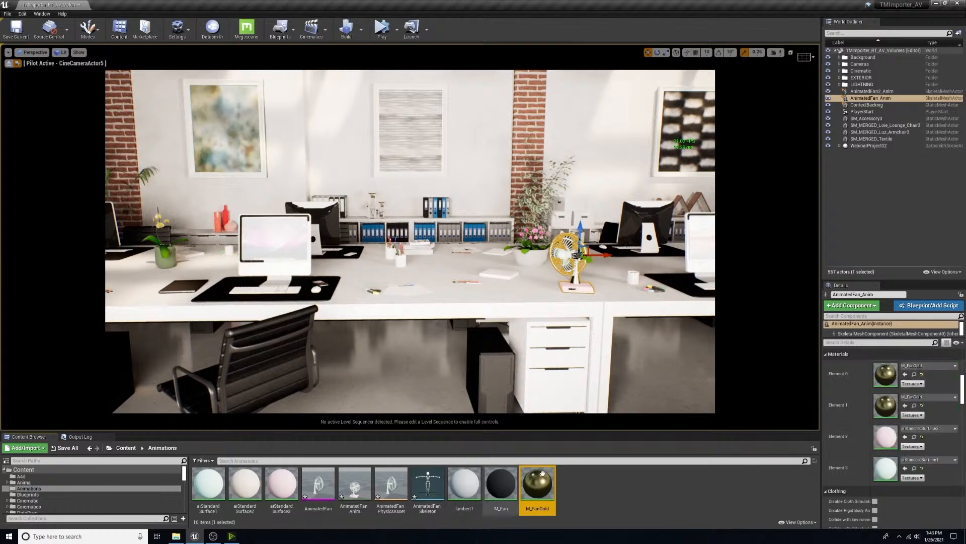
pyautogui.moveTo(503, 481); pyautogui.dragTo(885, 440)
pyautogui.moveTo(885, 439); pyautogui.dragTo(892, 470)
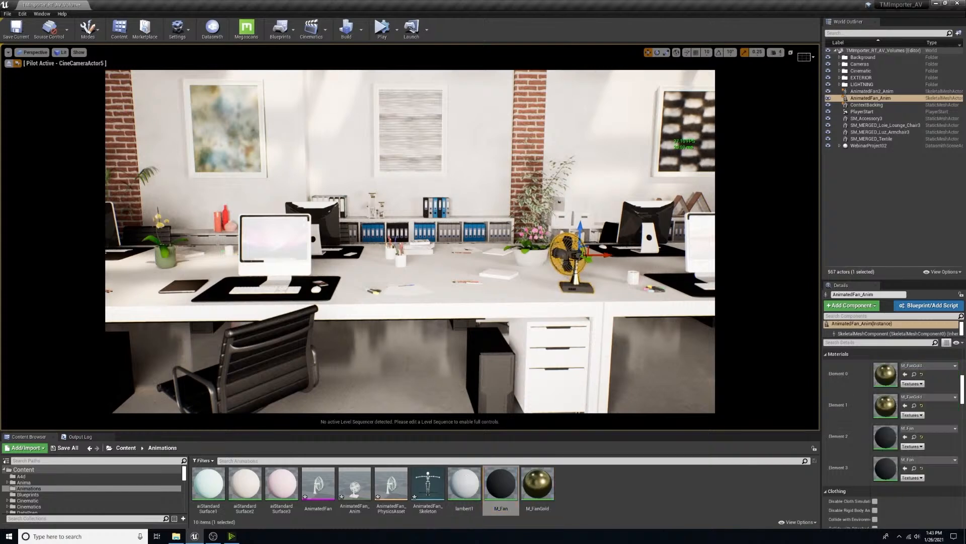
# Step: Deselect the fan, play the level to check its animation in the viewport, and stop playing
pyautogui.press('Escape')
pyautogui.click(385, 33)
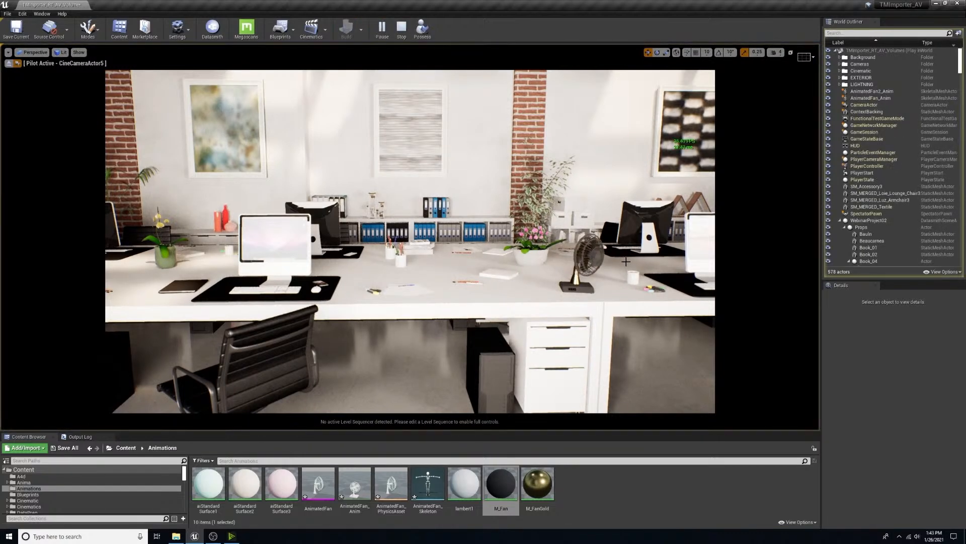
pyautogui.click(402, 32)
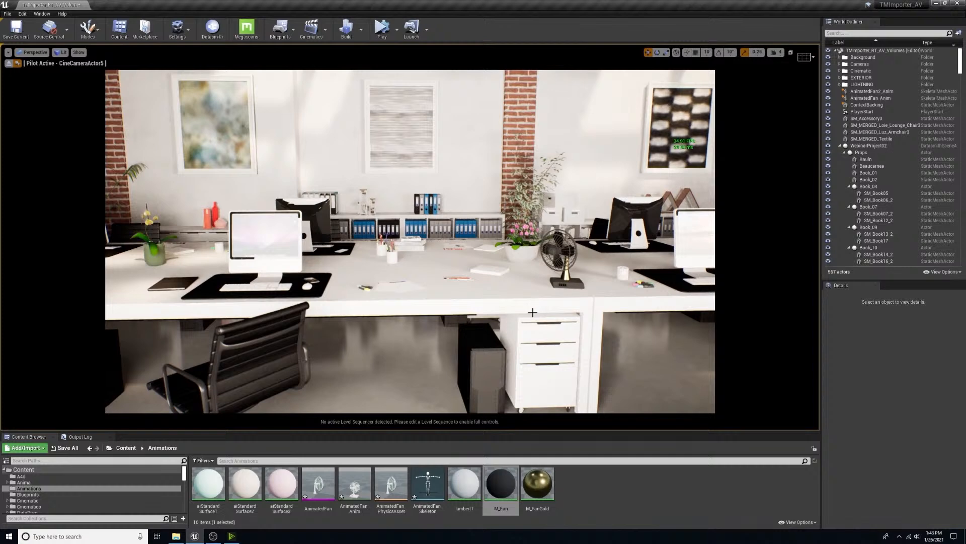
pyautogui.moveTo(532, 311); pyautogui.dragTo(595, 309, button='right')
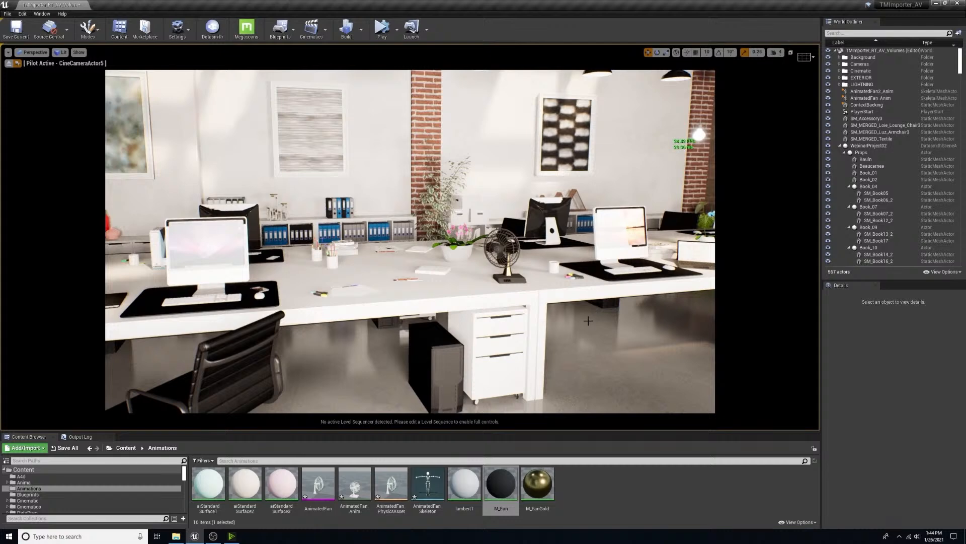
# Step: Open the anima library gallery and send the first Ready-Posed actor, the standing man, to the project
pyautogui.click(34, 449)
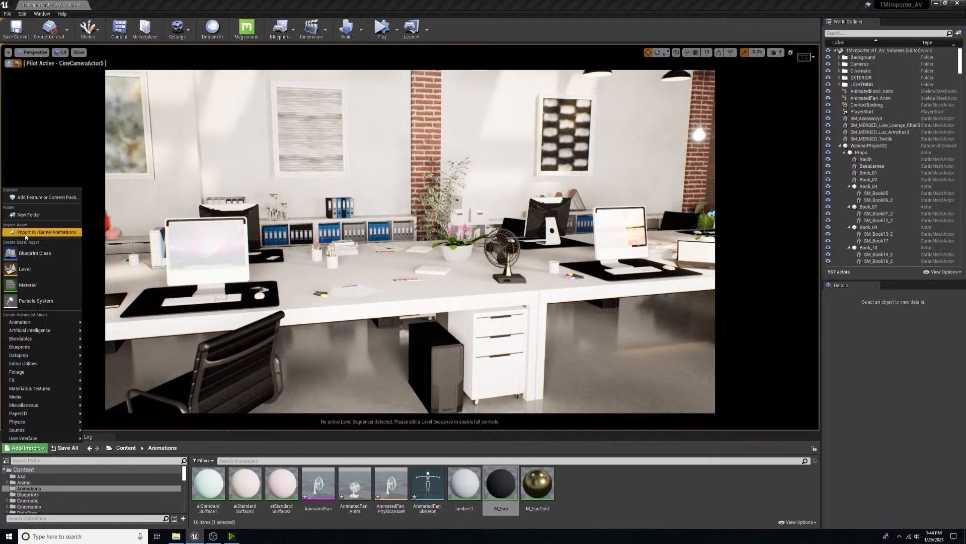
pyautogui.click(22, 14)
pyautogui.click(22, 13)
pyautogui.moveTo(59, 105)
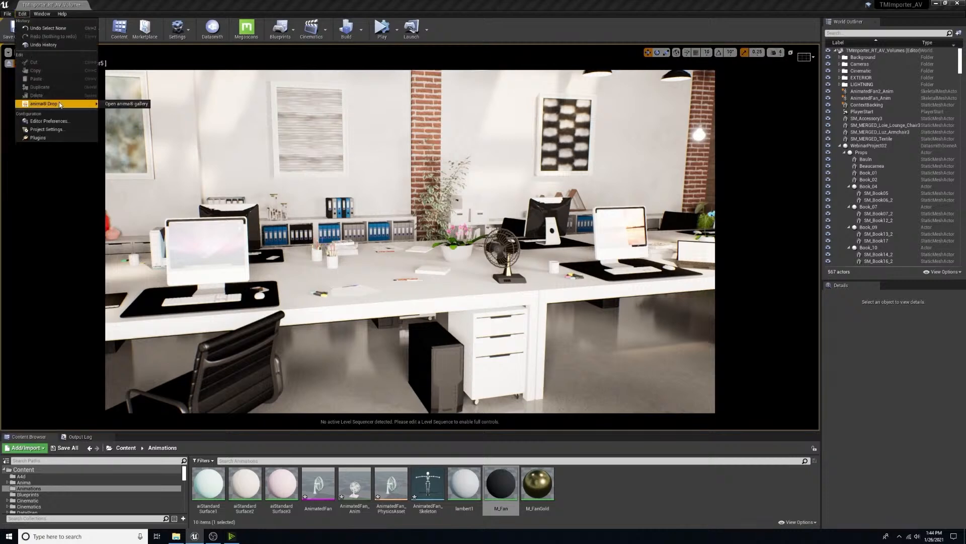
pyautogui.click(118, 104)
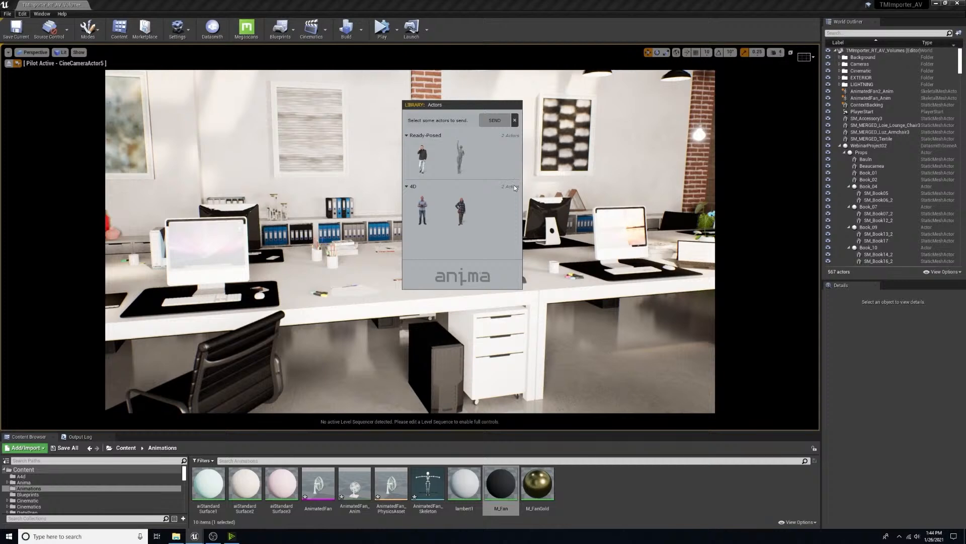
pyautogui.click(427, 158)
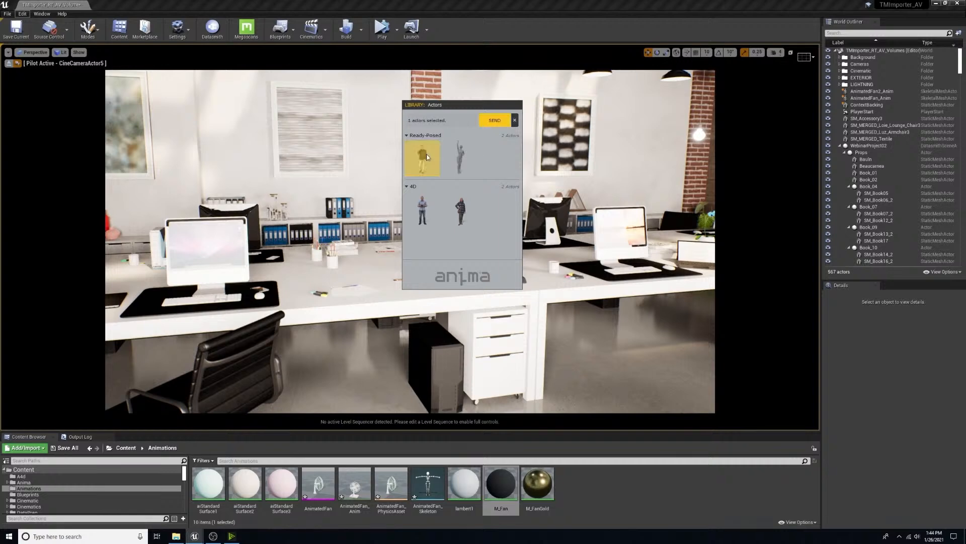
pyautogui.click(490, 120)
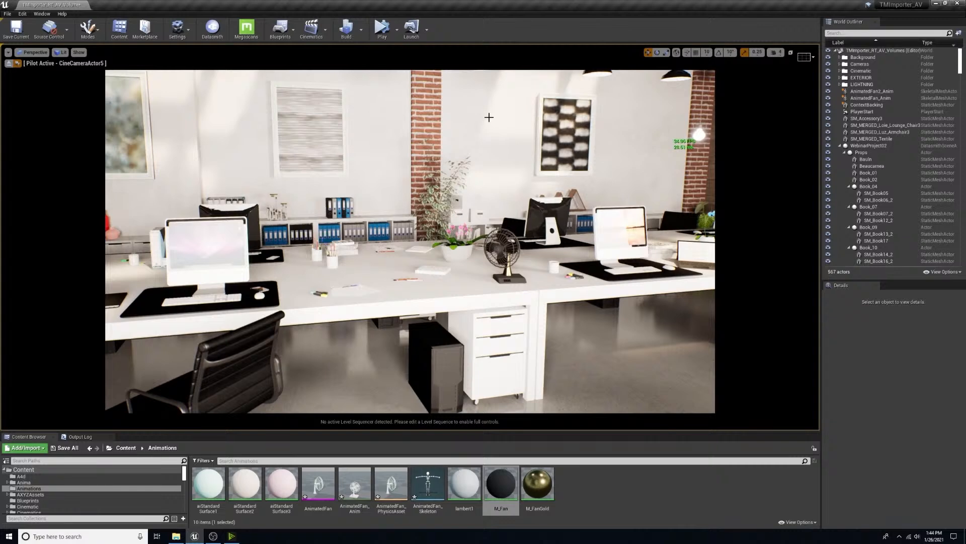
# Step: Place the first man mesh from AXYZAssets/cman0332hd2o01p01s_ANI/Meshes on the office floor near the windows and lounge area
pyautogui.click(28, 496)
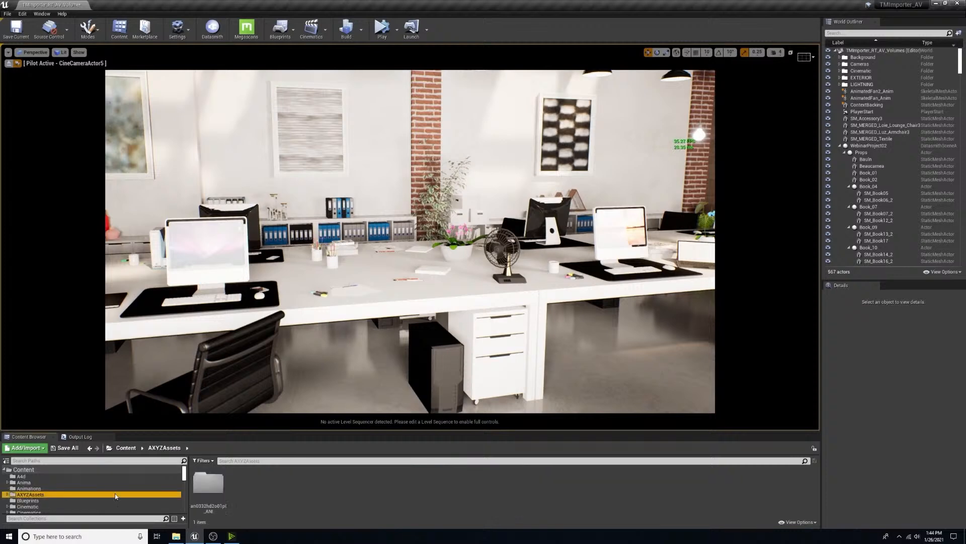
pyautogui.doubleClick(216, 486)
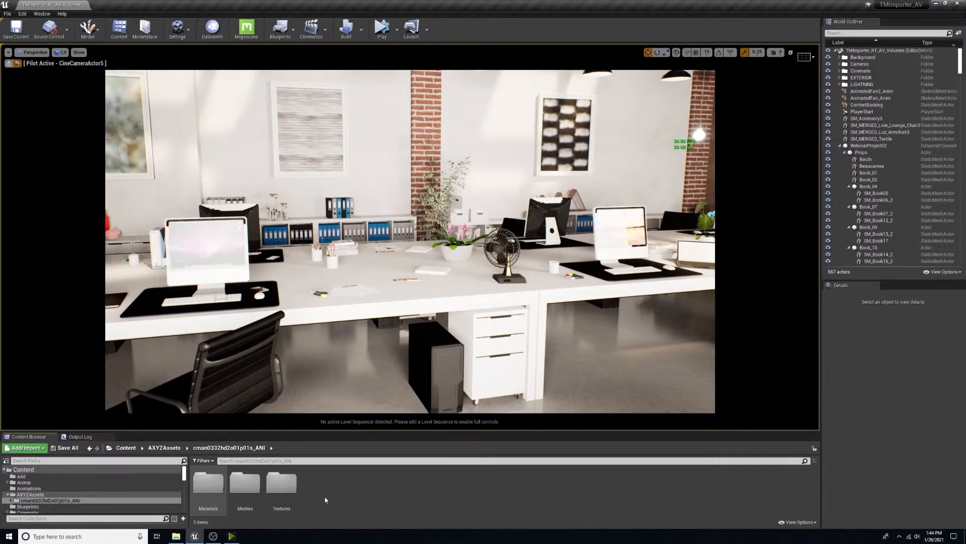
pyautogui.doubleClick(242, 487)
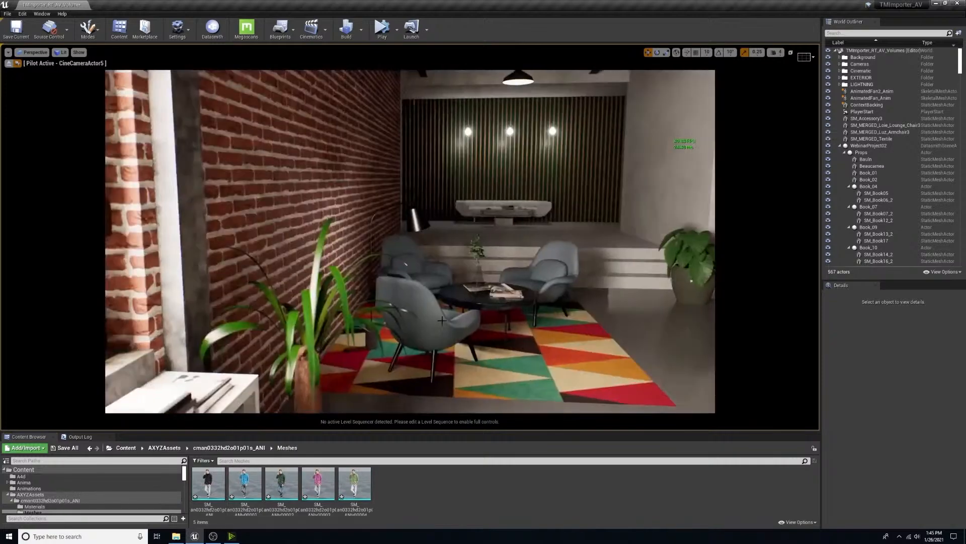
pyautogui.moveTo(208, 482); pyautogui.dragTo(416, 363)
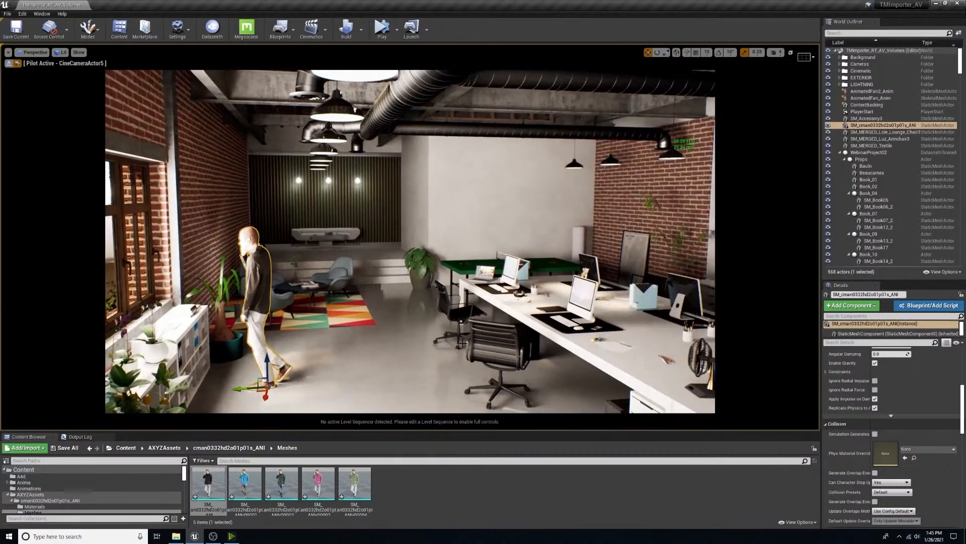
# Step: Turn off game view and examine the building from outside, including its brick facade, roof and volume boundaries
pyautogui.moveTo(458, 342); pyautogui.dragTo(638, 355, button='right')
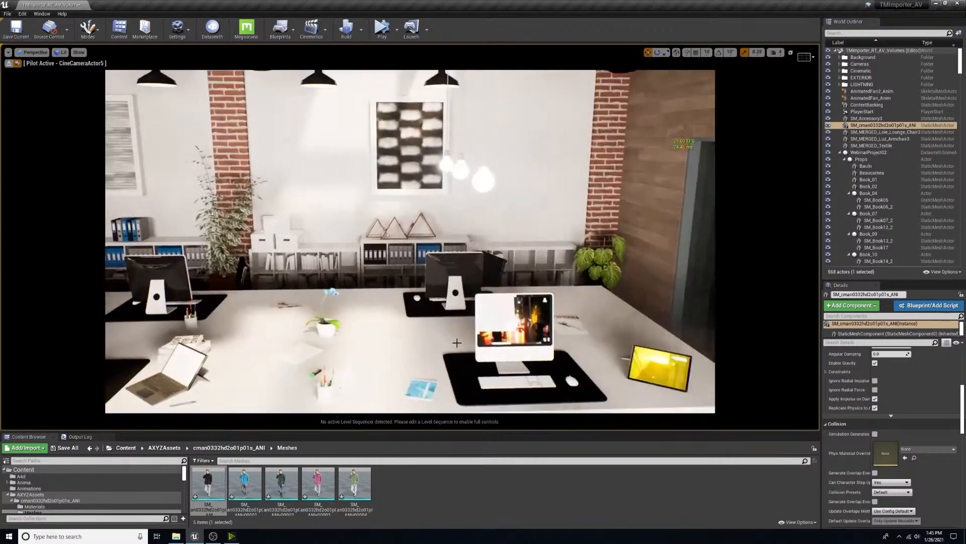
pyautogui.scroll(-5, 455, 344)
pyautogui.scroll(-6, 456, 344)
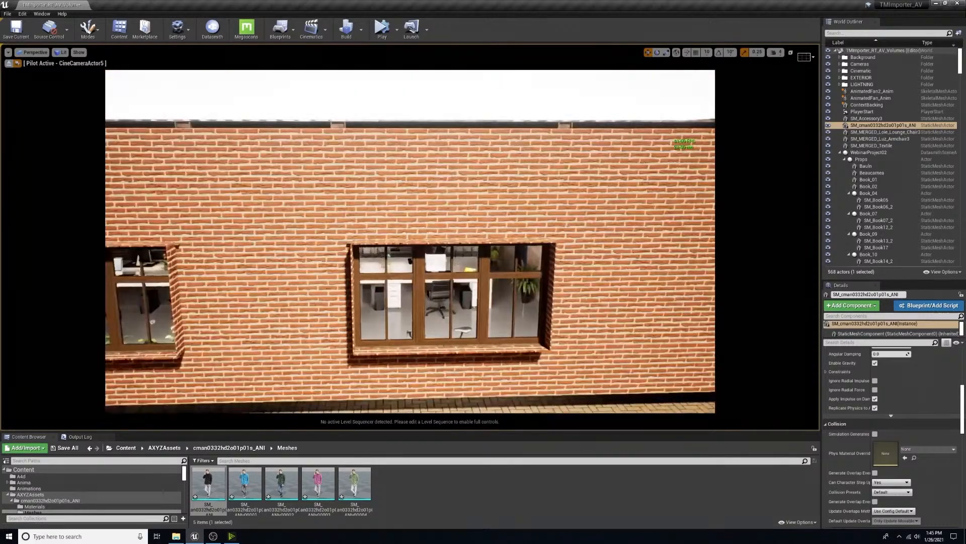
pyautogui.press('g')
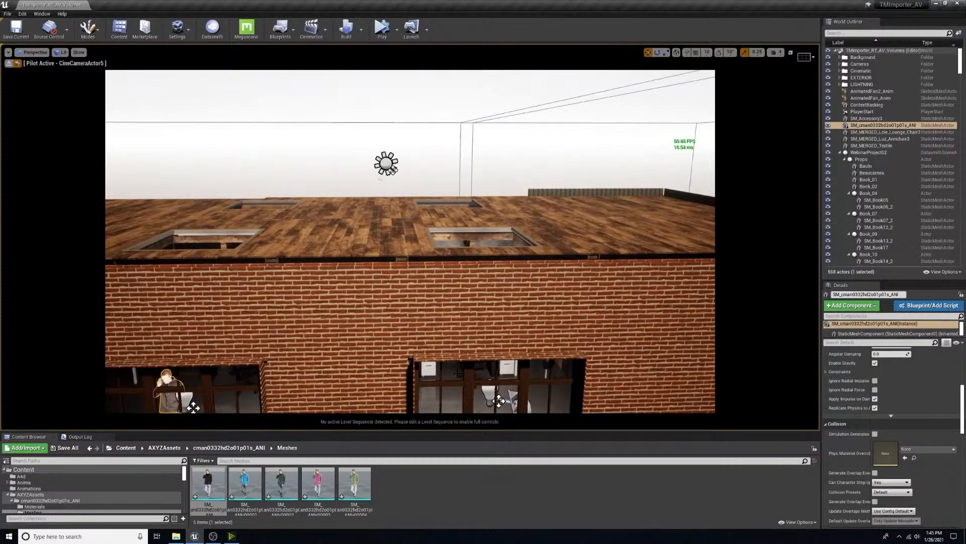
pyautogui.moveTo(458, 374); pyautogui.dragTo(428, 358, button='right')
pyautogui.press('s')
pyautogui.moveTo(483, 284)
pyautogui.mouseDown(button='right')
pyautogui.moveTo(479, 322)
pyautogui.moveTo(483, 271)
pyautogui.mouseUp(button='right')
pyautogui.press('s')
pyautogui.press('e')
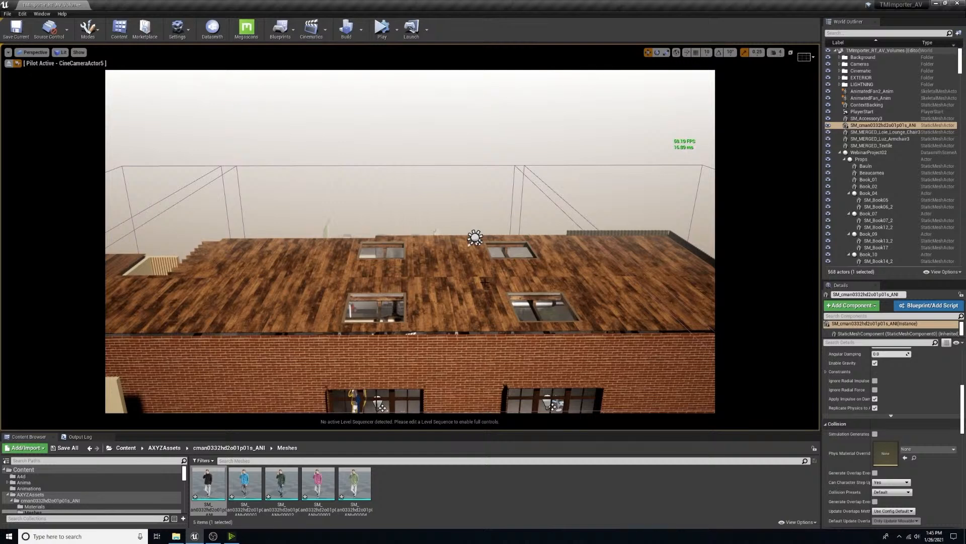
pyautogui.moveTo(500, 296); pyautogui.dragTo(501, 294, button='right')
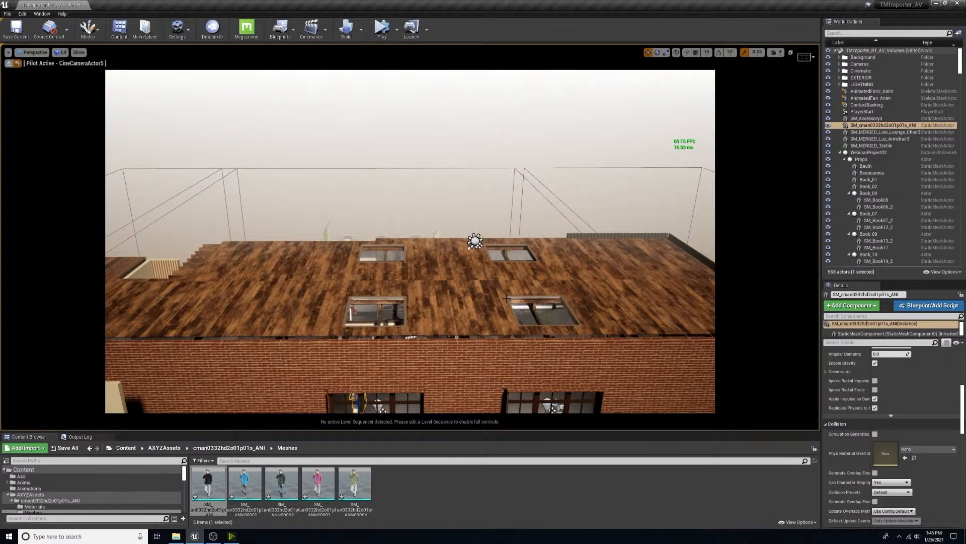
# Step: Go back inside through the end wall to view the office from the lounge, with game view on
pyautogui.moveTo(507, 299); pyautogui.dragTo(196, 425, button='middle')
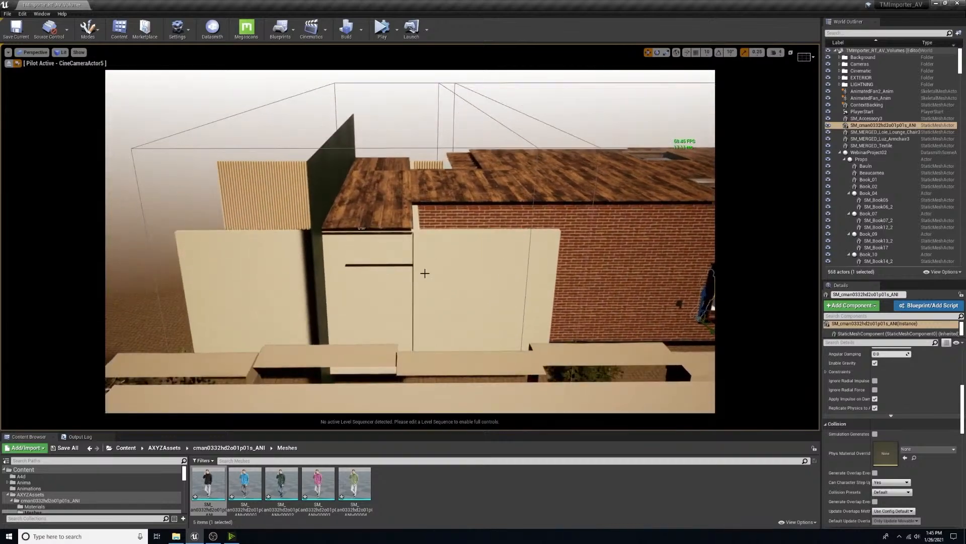
pyautogui.scroll(8, 364, 287)
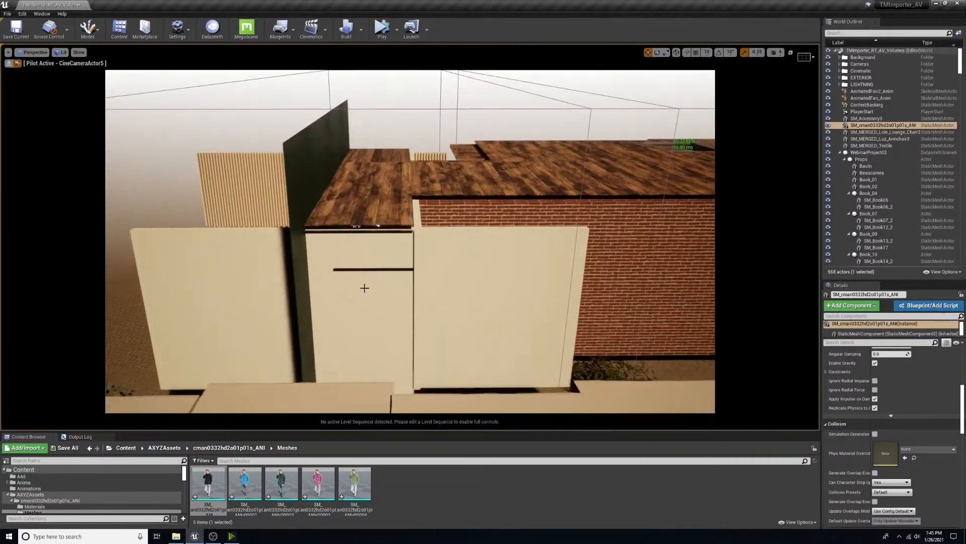
pyautogui.scroll(10, 354, 302)
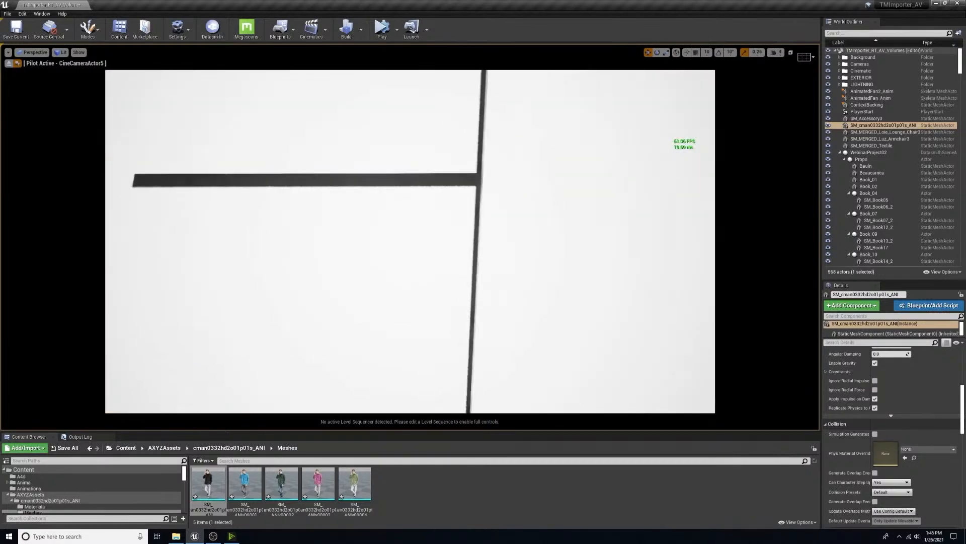
pyautogui.scroll(10, 369, 214)
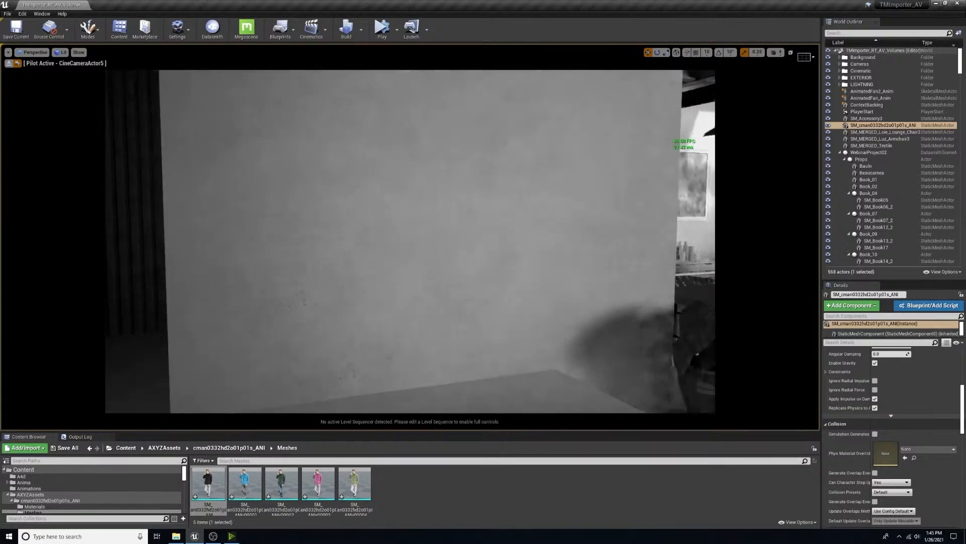
pyautogui.moveTo(369, 214); pyautogui.dragTo(493, 214, button='right')
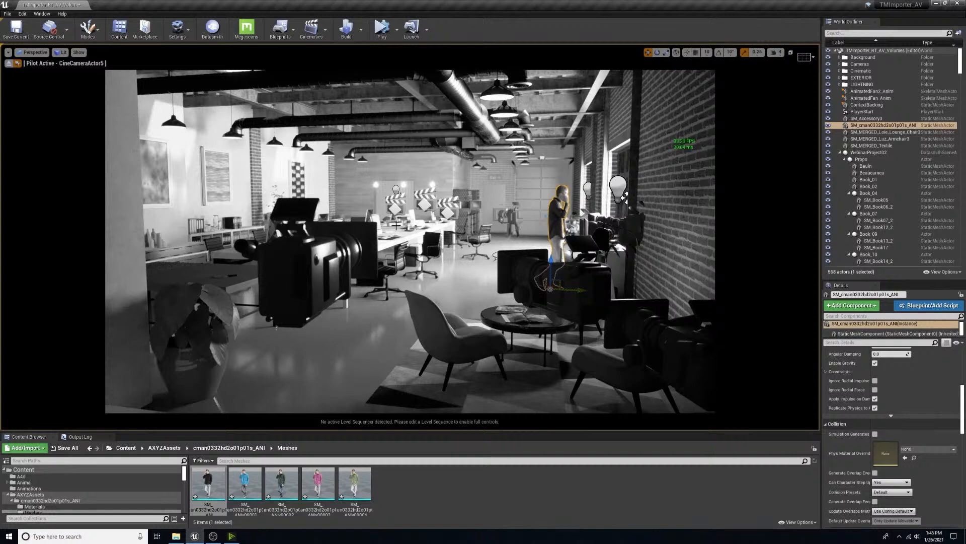
pyautogui.press('g')
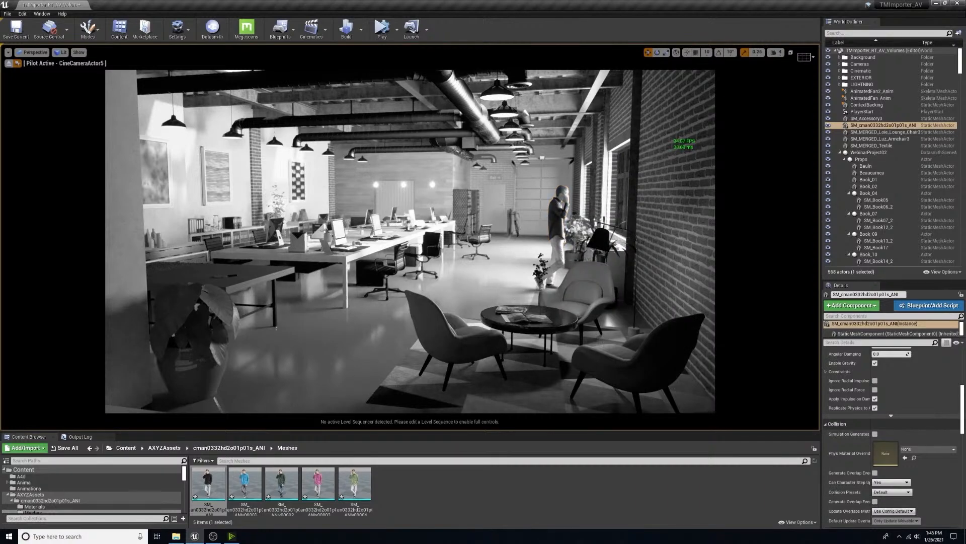
# Step: Frame the long row of white desks, computers and office chairs in the view piloted through CineCameraActor5
pyautogui.press('w')
pyautogui.moveTo(503, 258)
pyautogui.mouseDown(button='right')
pyautogui.moveTo(554, 256)
pyautogui.moveTo(517, 255)
pyautogui.mouseUp(button='right')
pyautogui.press('w')
pyautogui.press('w')
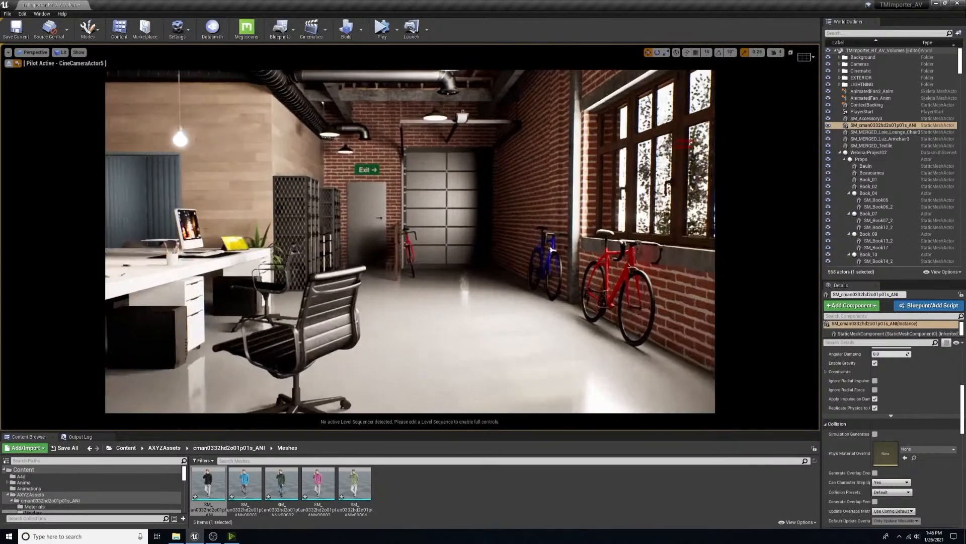
pyautogui.press('w')
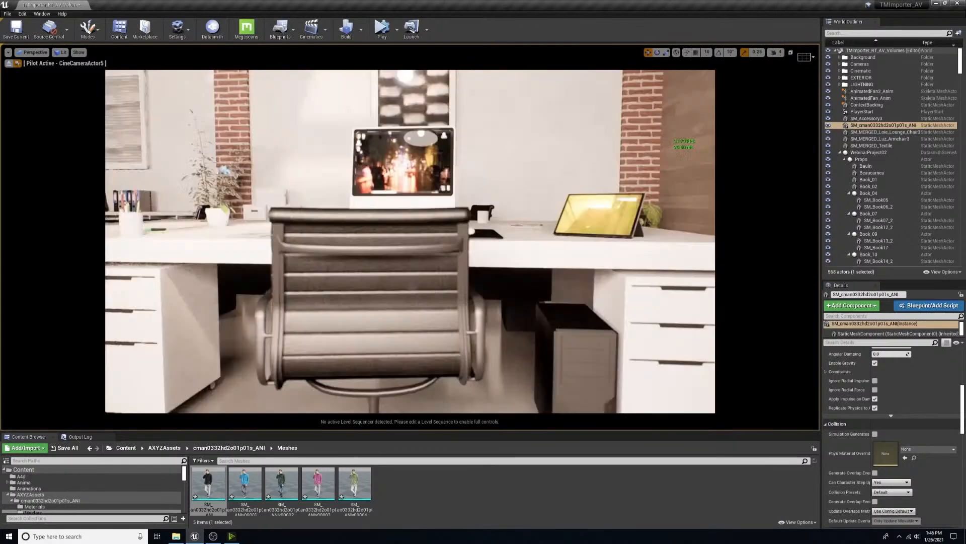
pyautogui.moveTo(509, 263); pyautogui.dragTo(501, 243, button='right')
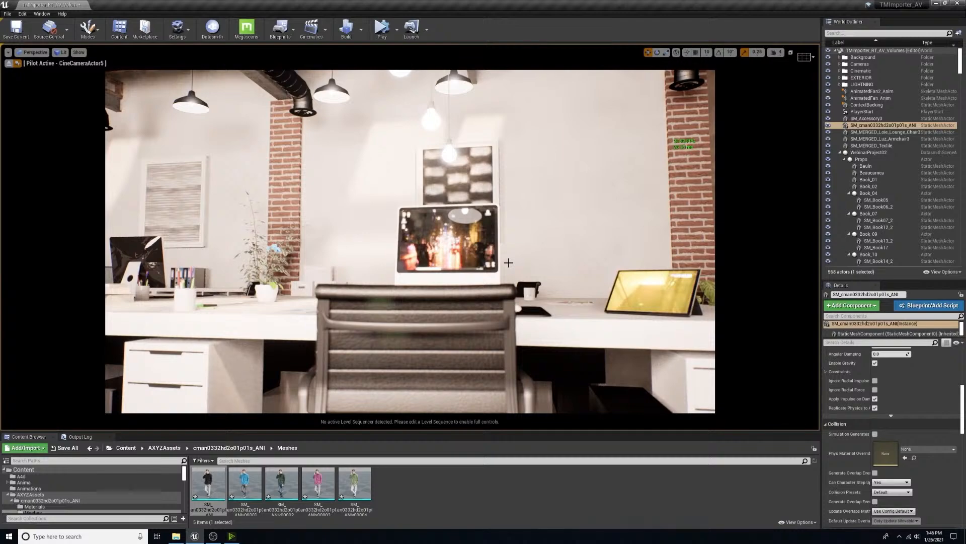
pyautogui.moveTo(539, 257); pyautogui.dragTo(410, 260, button='right')
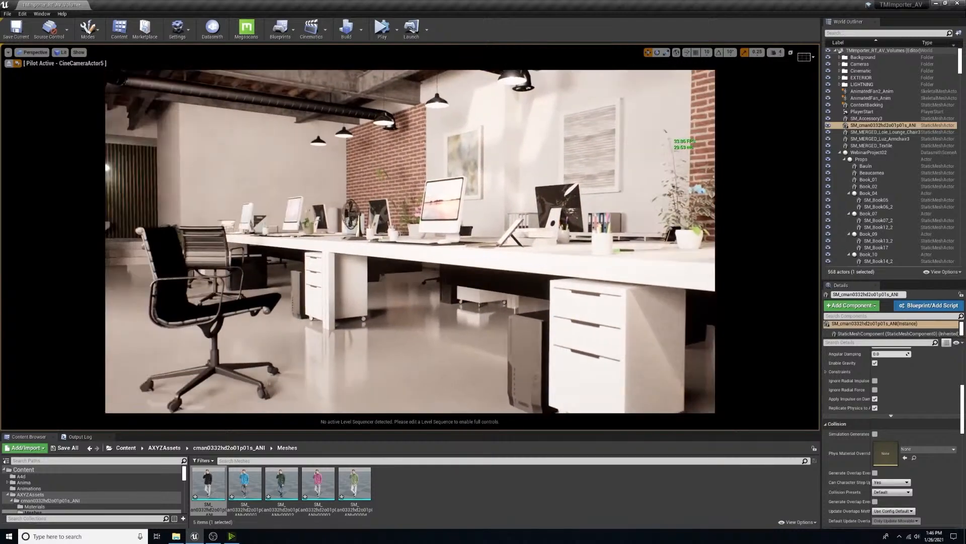
pyautogui.moveTo(453, 286); pyautogui.dragTo(438, 292, button='right')
pyautogui.moveTo(454, 286); pyautogui.dragTo(493, 282, button='middle')
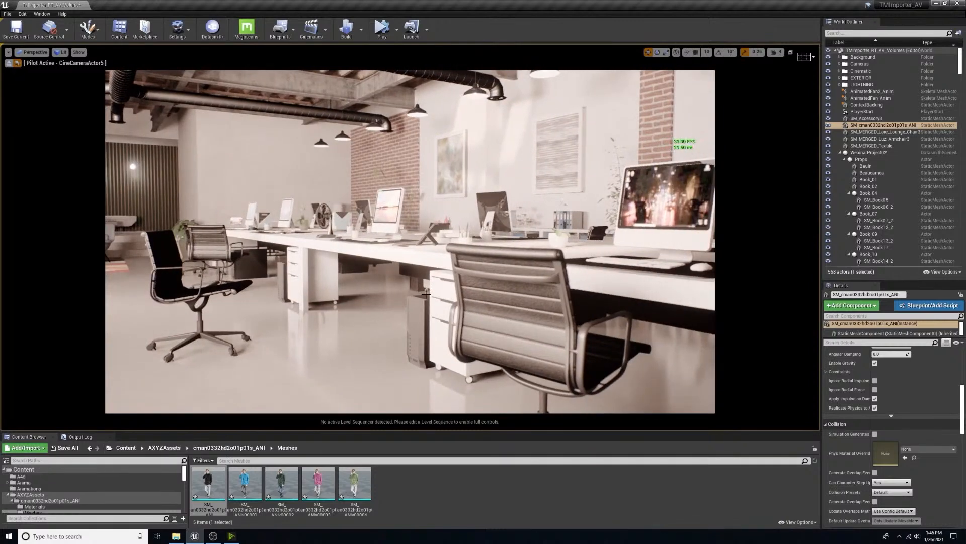
pyautogui.moveTo(426, 293)
pyautogui.mouseDown(button='middle')
pyautogui.moveTo(451, 291)
pyautogui.moveTo(413, 293)
pyautogui.mouseUp(button='middle')
pyautogui.scroll(-1, 425, 294)
pyautogui.scroll(1, 426, 294)
pyautogui.scroll(-1, 429, 291)
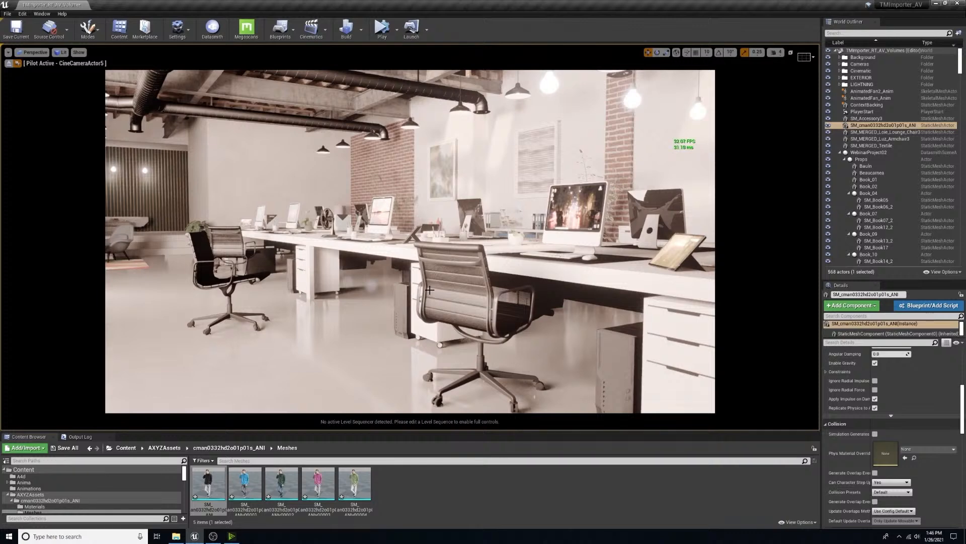
pyautogui.moveTo(432, 247); pyautogui.dragTo(438, 250, button='right')
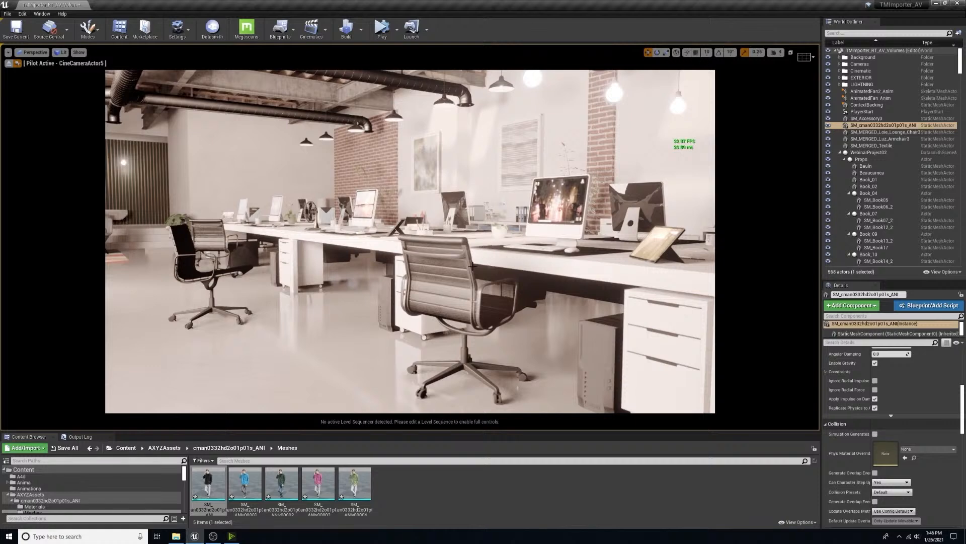
# Step: Capture a high resolution screenshot of the desk view with a size multiplier of 1.0
pyautogui.click(8, 52)
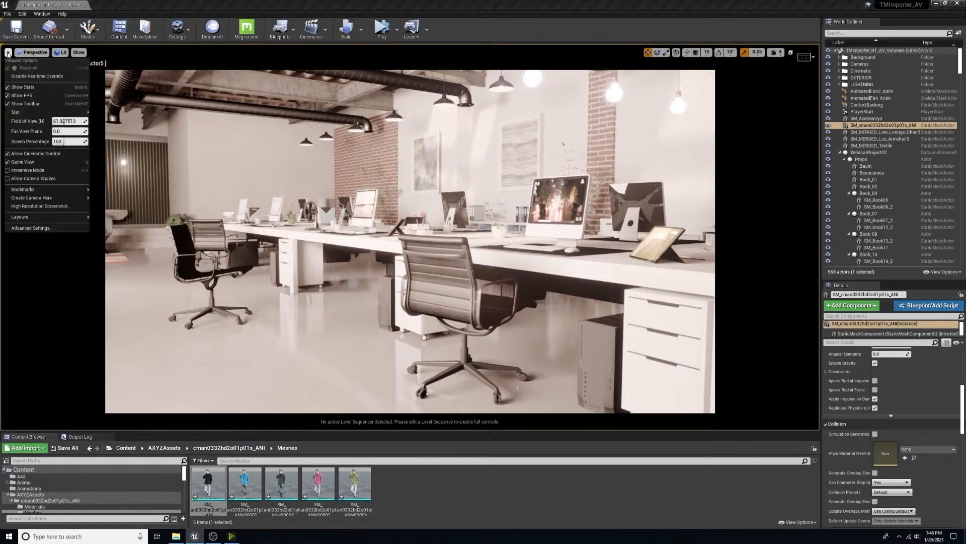
pyautogui.click(23, 207)
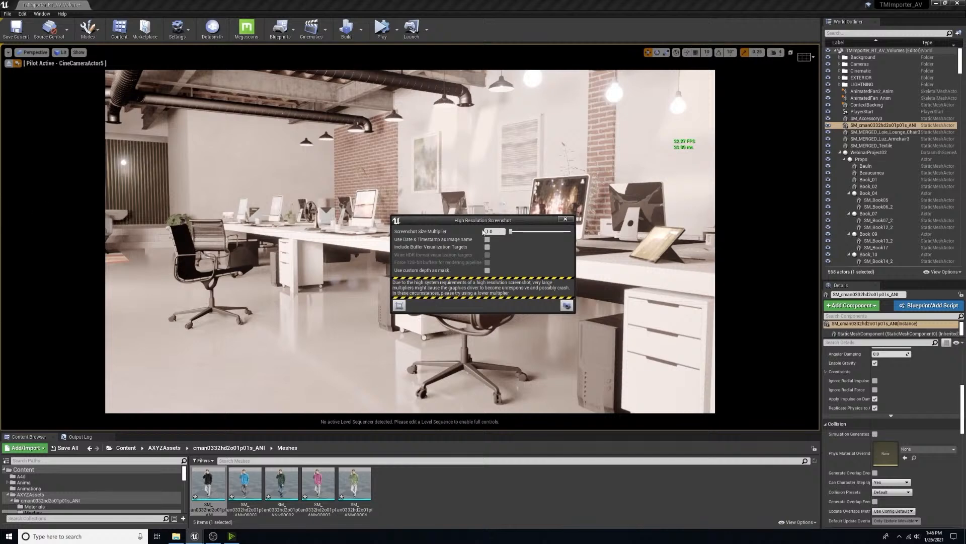
pyautogui.click(492, 231)
pyautogui.click(566, 307)
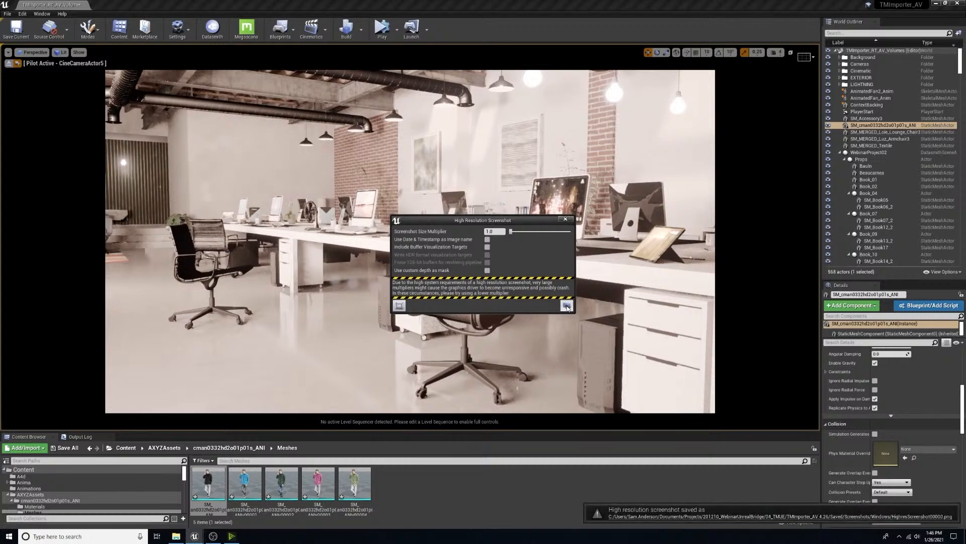
# Step: Inspect the saved image HighresScreenshot00000, and close the viewer, the folder and the screenshot dialog
pyautogui.click(670, 516)
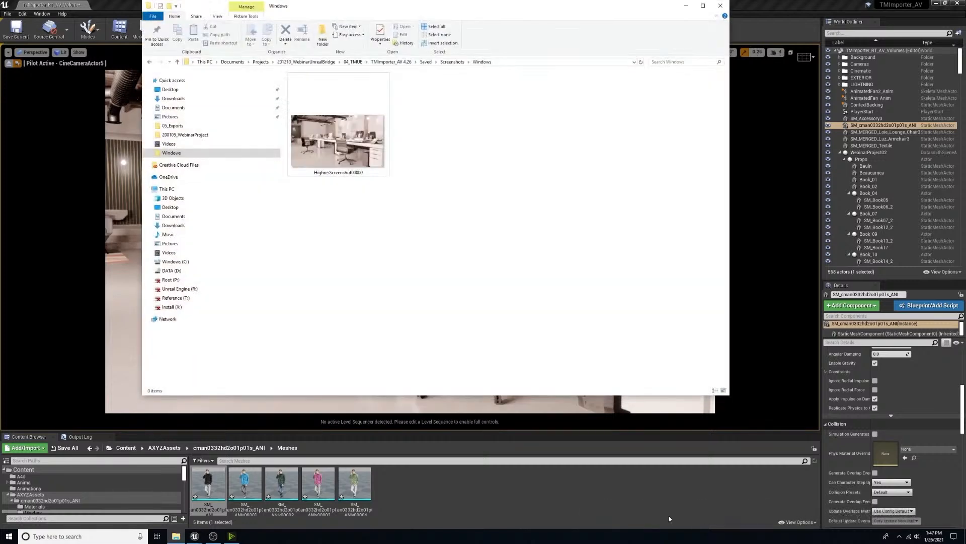
pyautogui.doubleClick(340, 151)
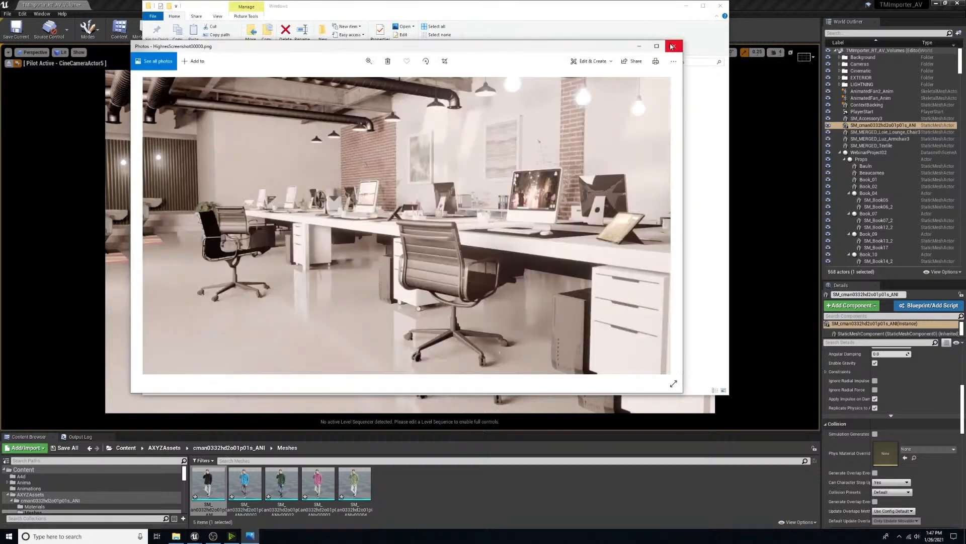
pyautogui.click(671, 46)
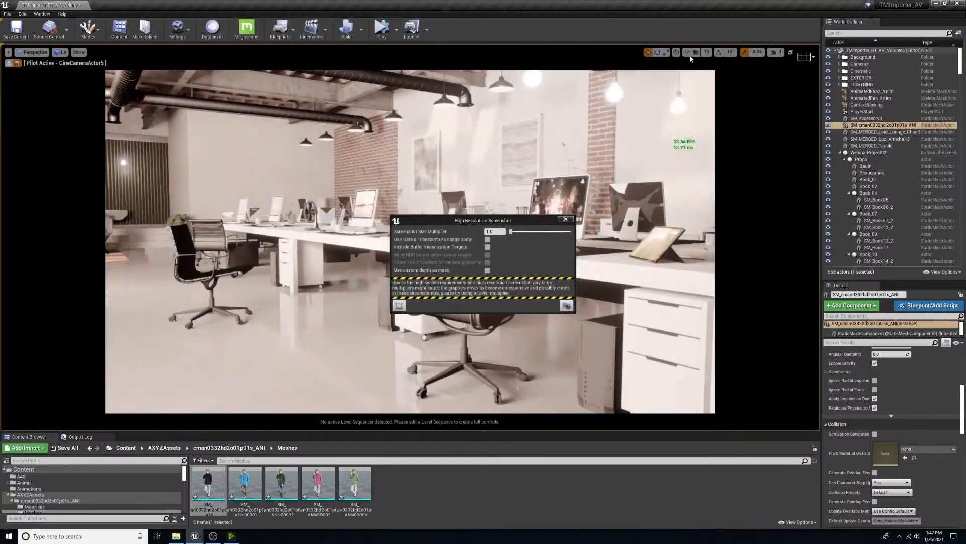
pyautogui.click(720, 6)
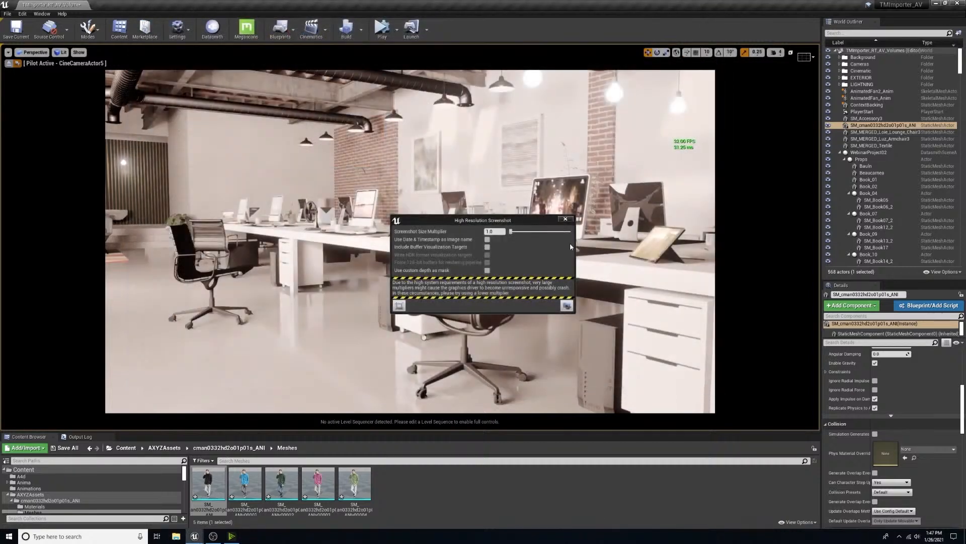
pyautogui.click(566, 219)
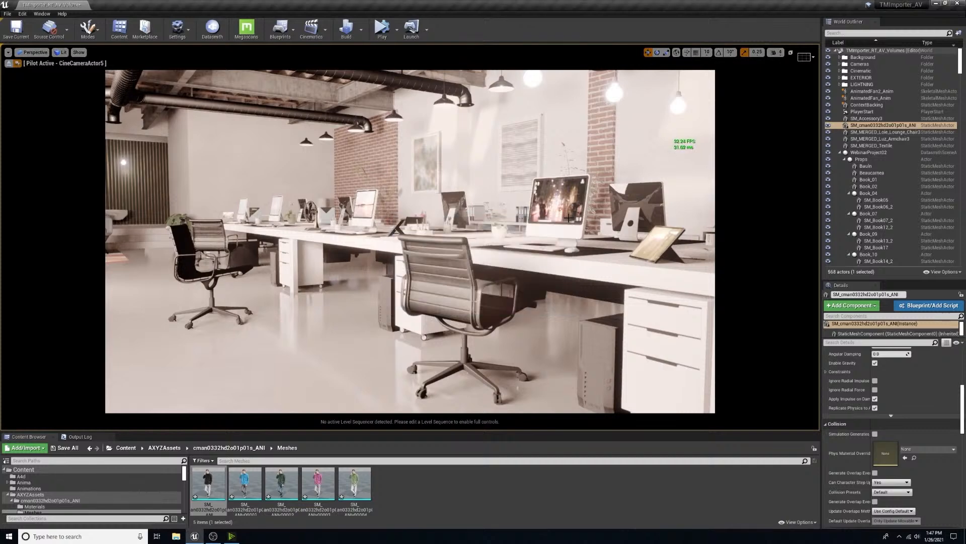
# Step: Capture the desk view with the console command HighResShot 4096x2304 and check the saved image's folder
pyautogui.press('`')
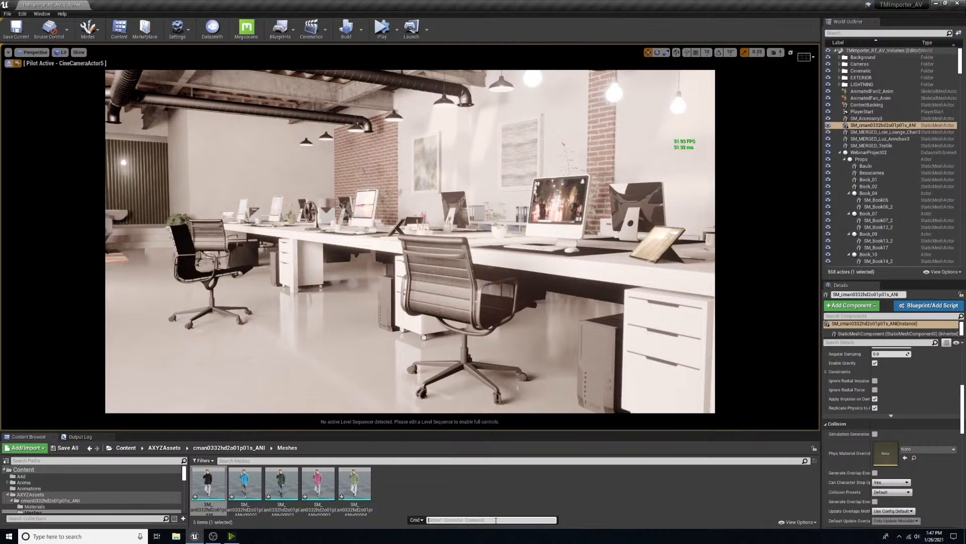
pyautogui.write('HighRes')
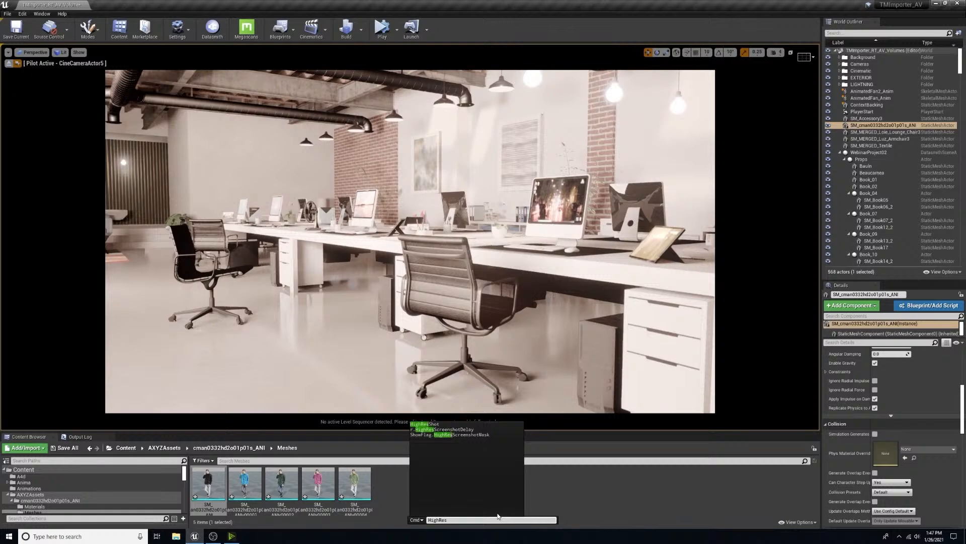
pyautogui.press('Down')
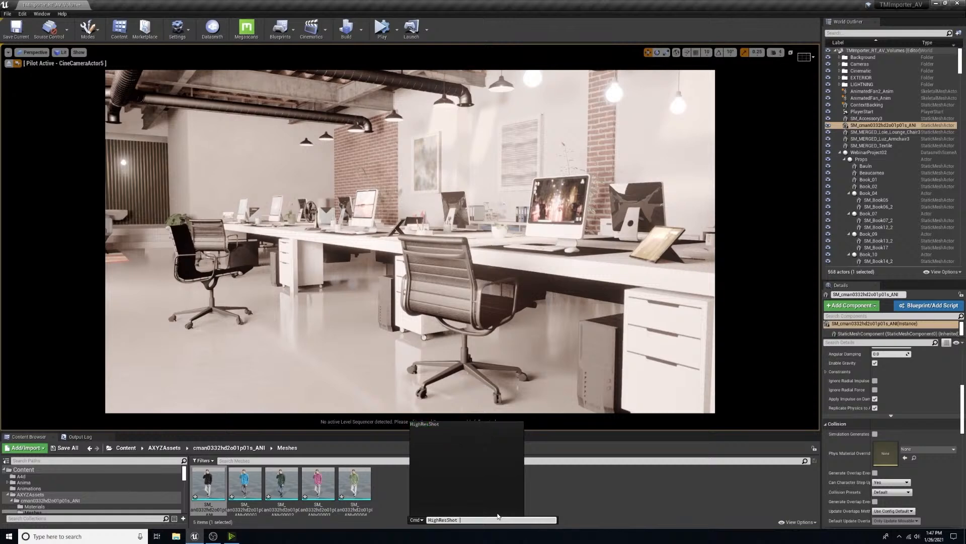
pyautogui.write('409')
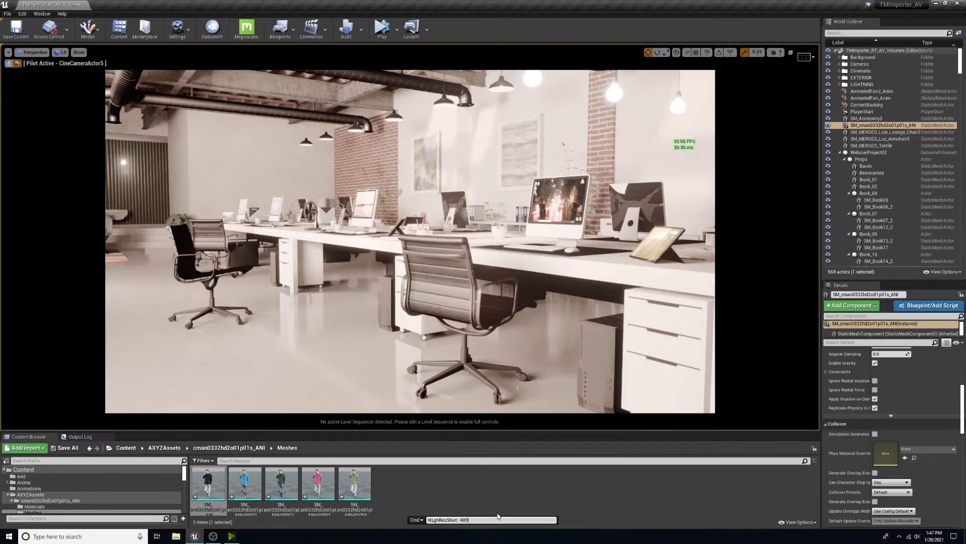
pyautogui.write('6x2304')
pyautogui.press('Return')
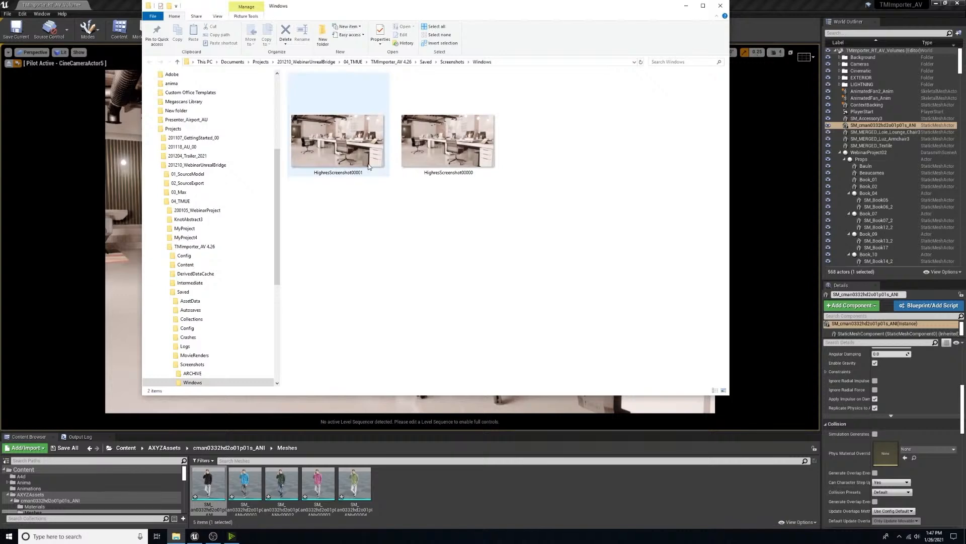
pyautogui.moveTo(585, 7); pyautogui.dragTo(546, 31)
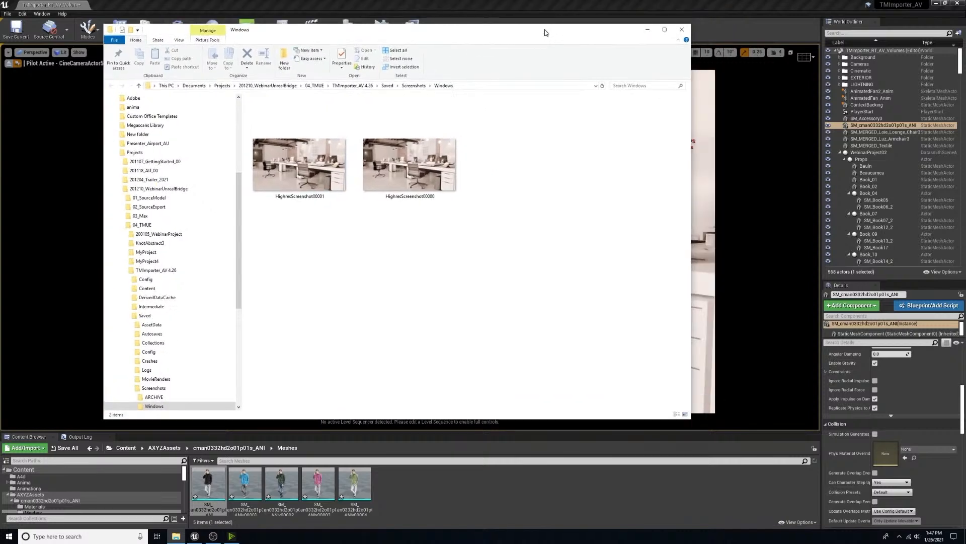
pyautogui.click(678, 34)
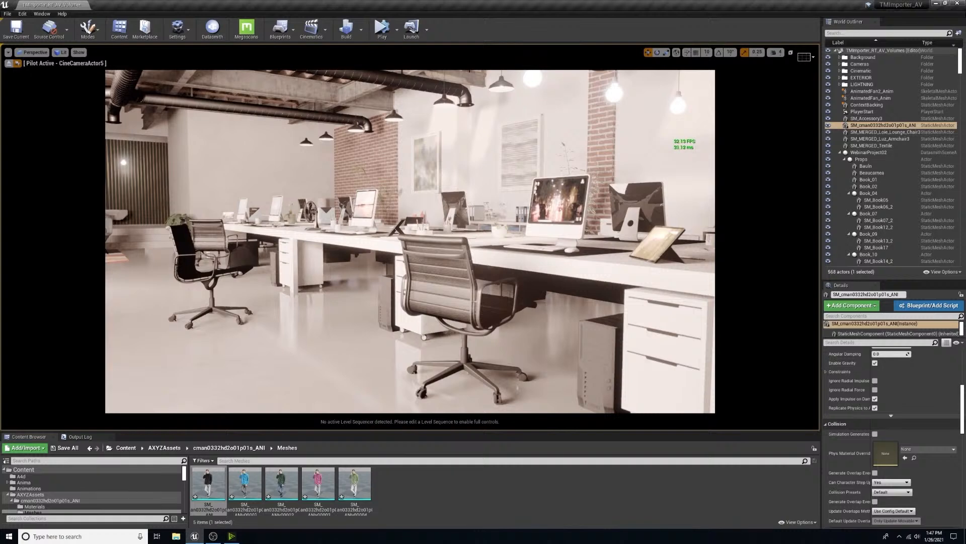
# Step: Switch the viewport to the placed camera CineCameraActor3
pyautogui.click(34, 53)
pyautogui.moveTo(47, 128)
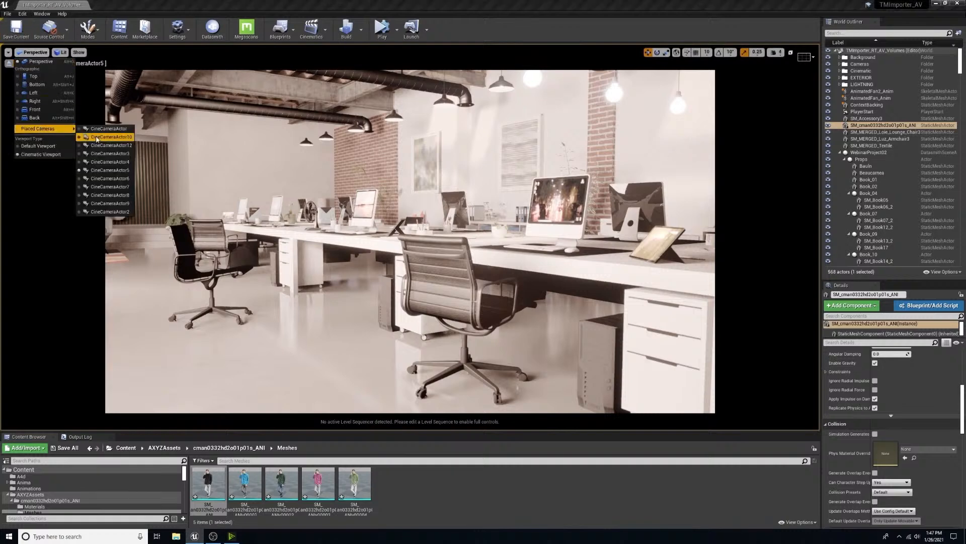
pyautogui.click(108, 153)
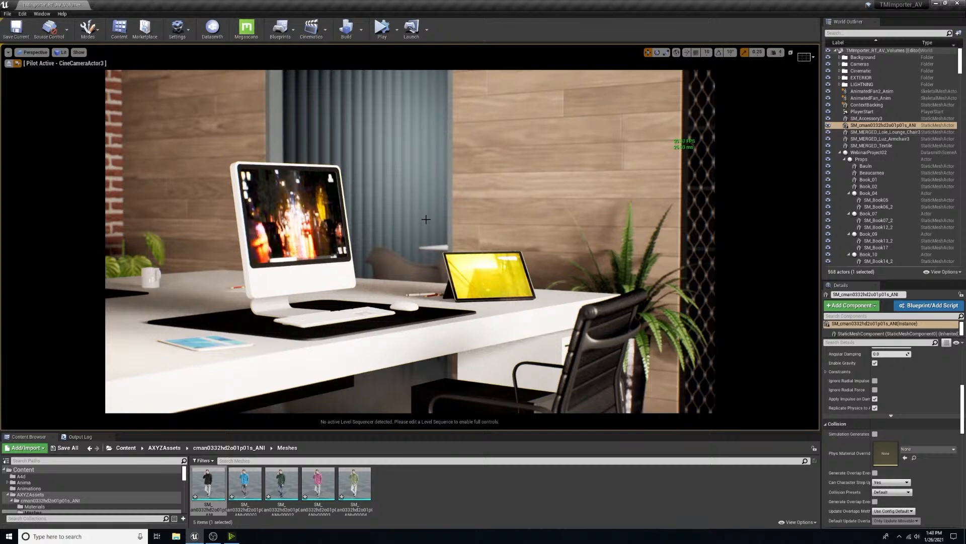
# Step: Open the settings of the Shot_Desk_RenderPass job in the Movie Render Queue and try adding an Object Ids (Limited) pass
pyautogui.click(45, 13)
pyautogui.moveTo(50, 29)
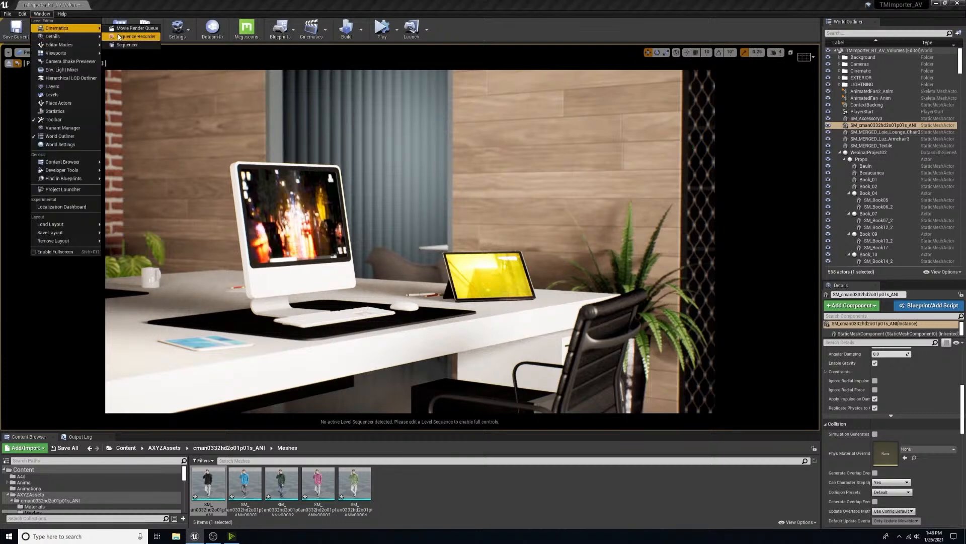
pyautogui.click(134, 29)
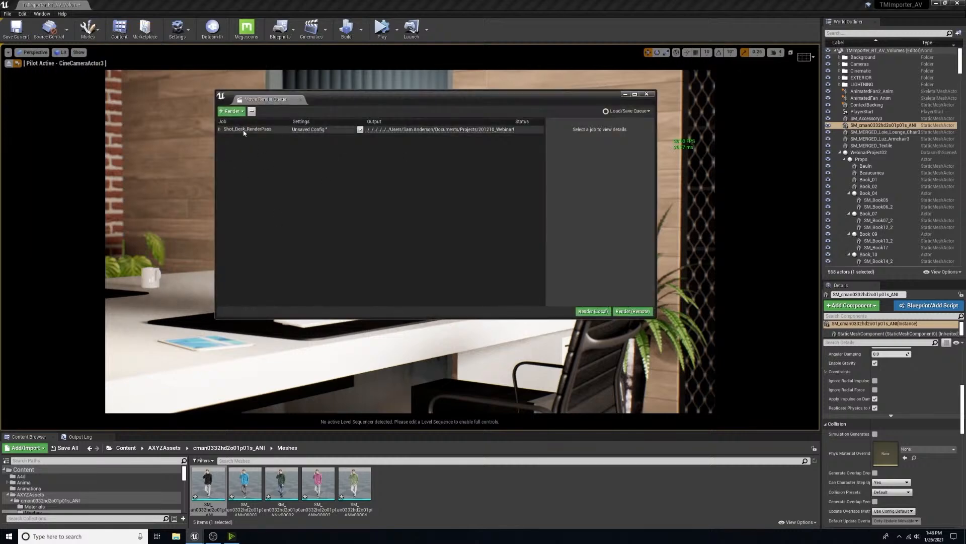
pyautogui.click(309, 130)
pyautogui.moveTo(394, 145); pyautogui.dragTo(324, 130)
pyautogui.moveTo(532, 166); pyautogui.dragTo(617, 166)
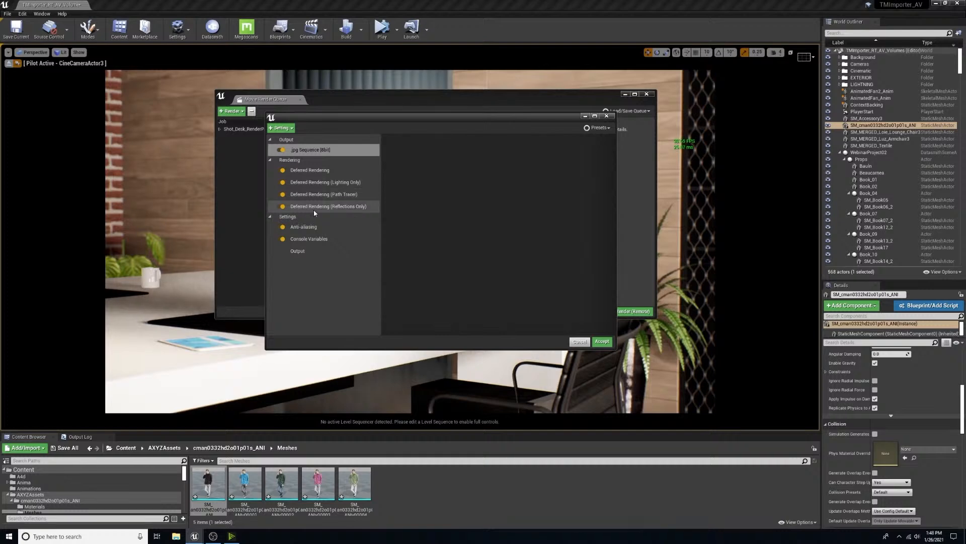
pyautogui.click(285, 129)
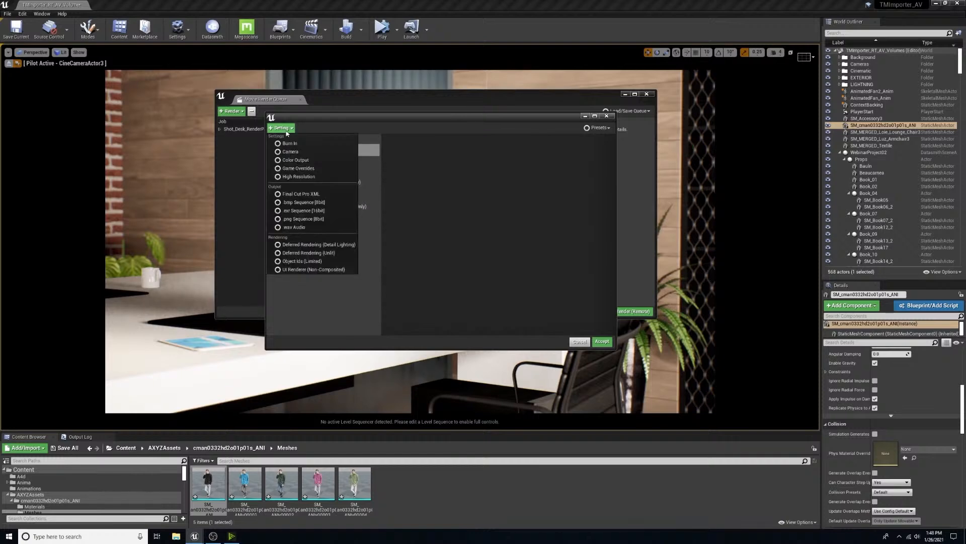
pyautogui.click(277, 263)
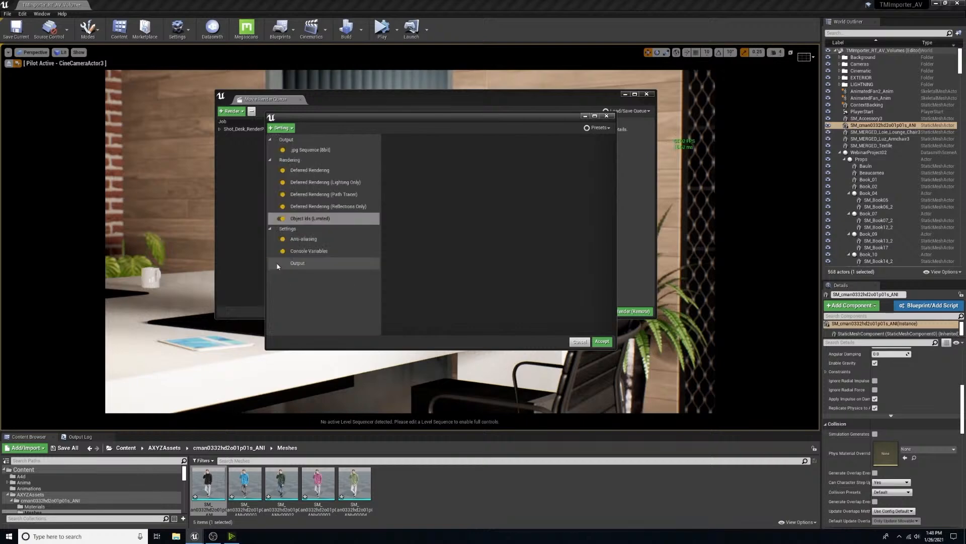
# Step: Review the job's Anti-aliasing and Console Variables settings, and close the settings and the render queue
pyautogui.click(309, 241)
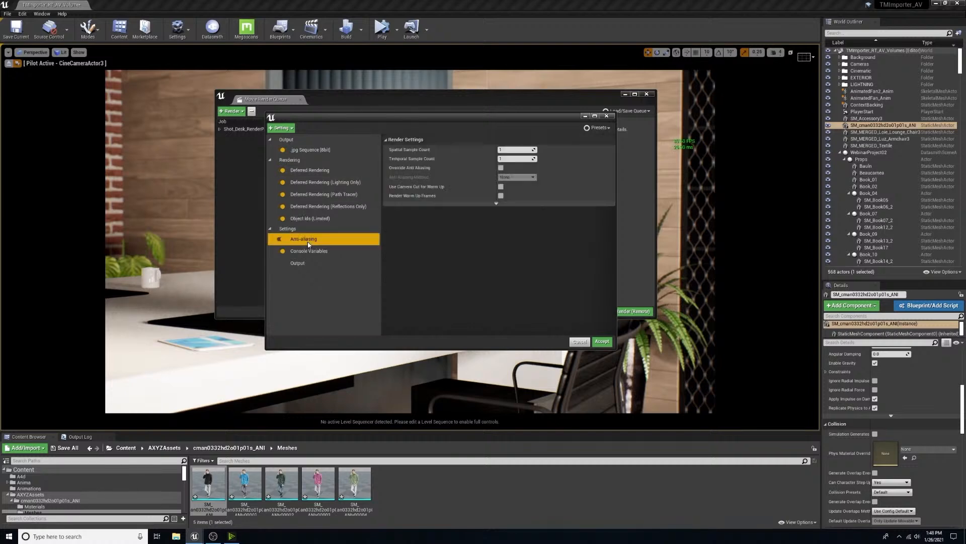
pyautogui.click(304, 251)
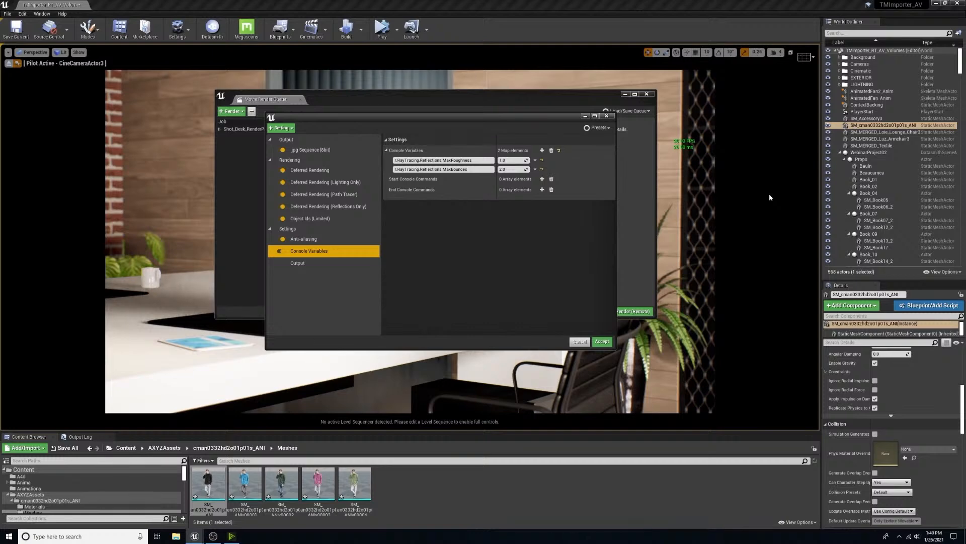
pyautogui.click(607, 116)
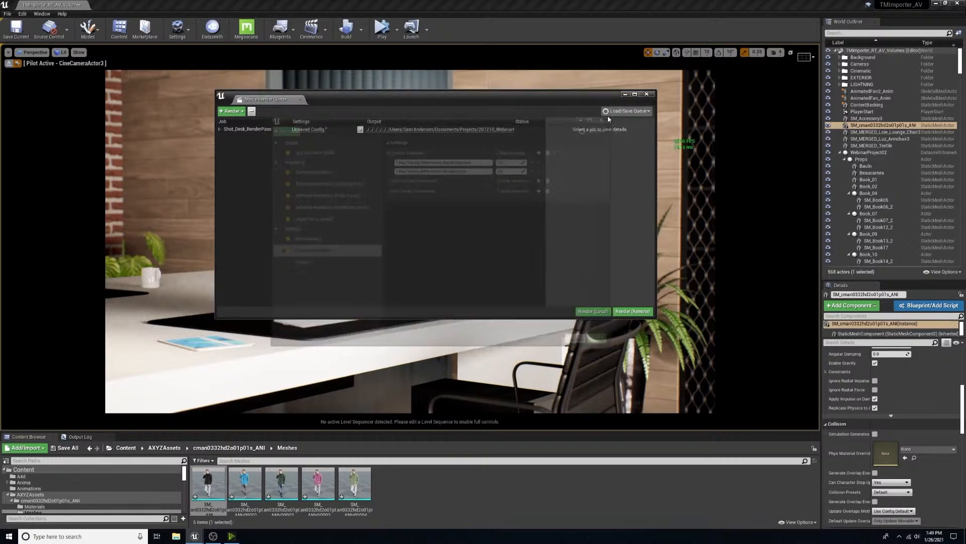
pyautogui.click(647, 94)
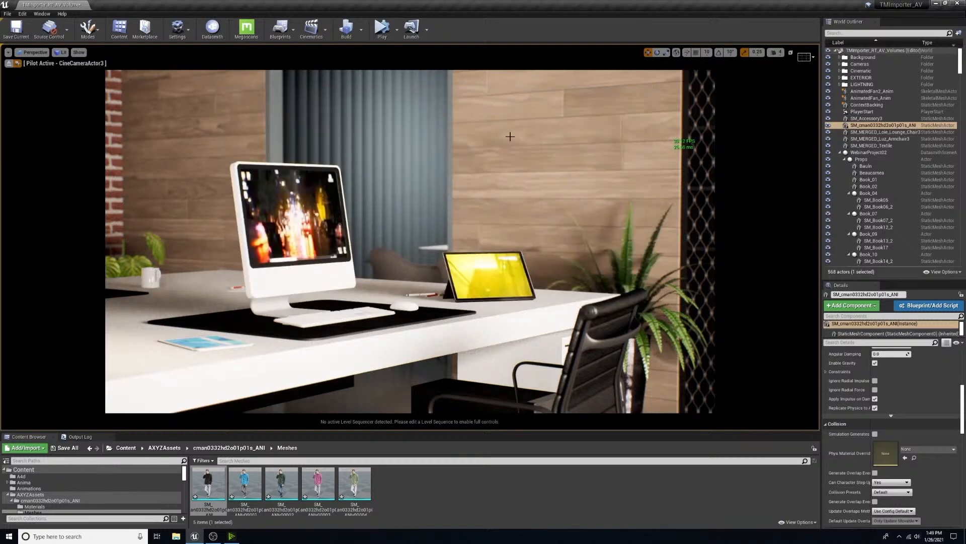
# Step: Open the TMImporter_RT_AV_API level from the project's Maps folder
pyautogui.click(133, 451)
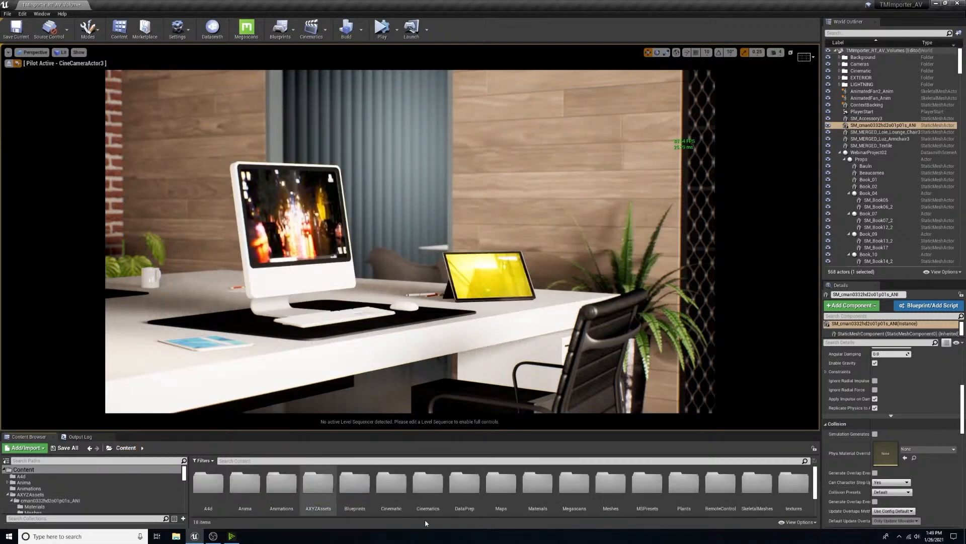
pyautogui.doubleClick(510, 491)
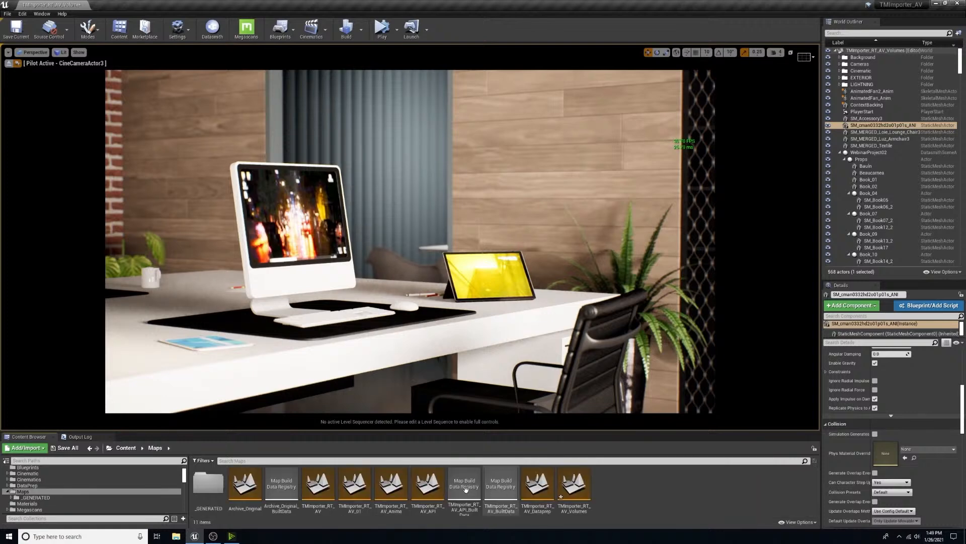
pyautogui.doubleClick(427, 486)
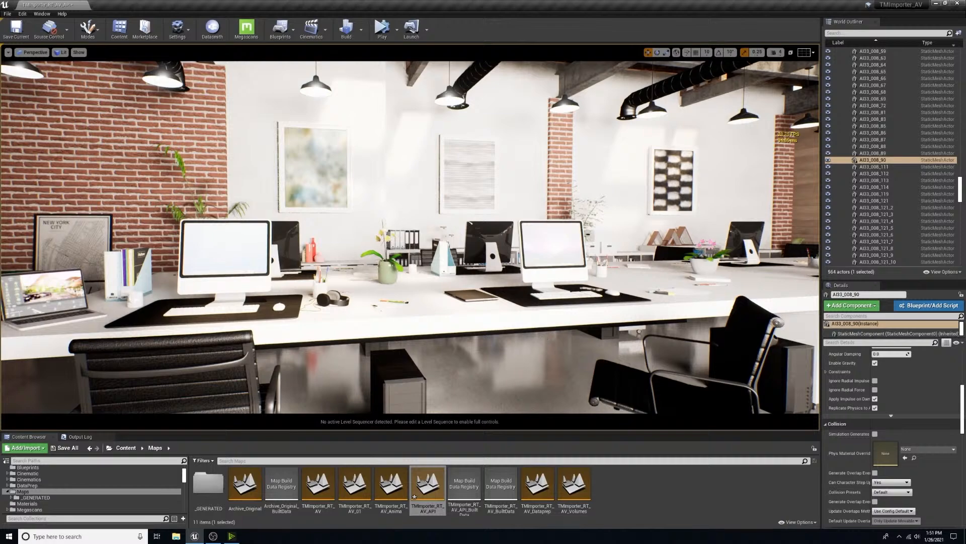
# Step: Frame the open office floor looking towards the bicycles and exit door, and start playing the level in the viewport
pyautogui.moveTo(543, 340); pyautogui.dragTo(659, 321, button='right')
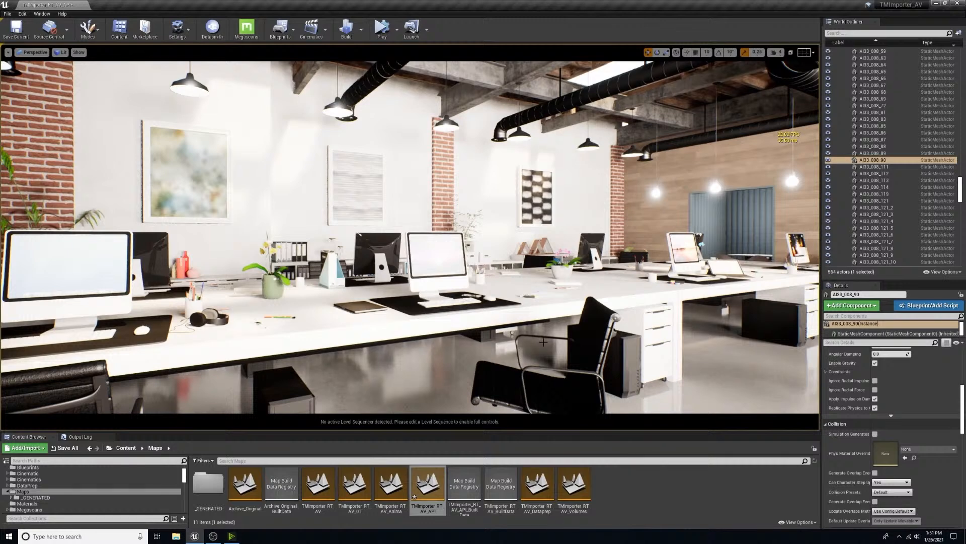
pyautogui.moveTo(544, 344); pyautogui.dragTo(531, 337, button='middle')
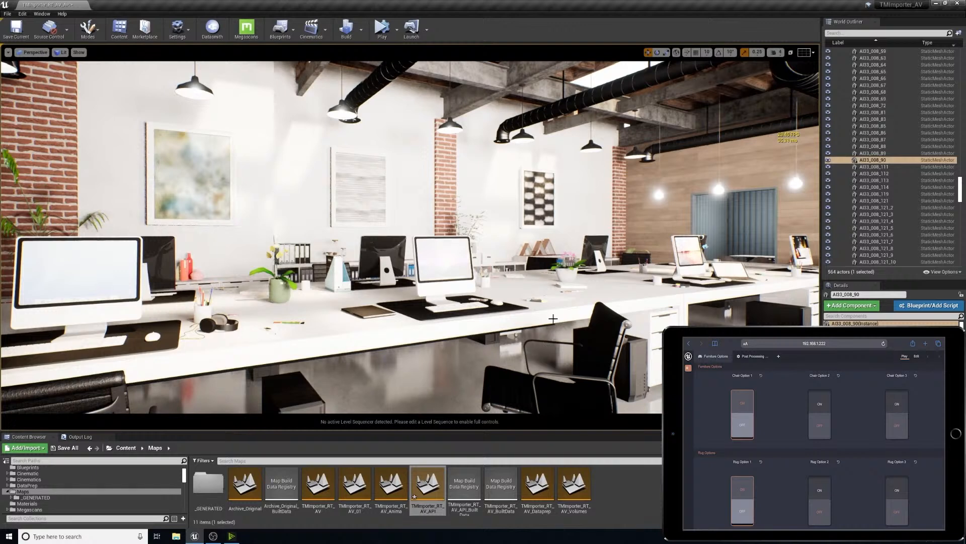
pyautogui.click(568, 304)
pyautogui.moveTo(650, 285); pyautogui.dragTo(607, 263, button='right')
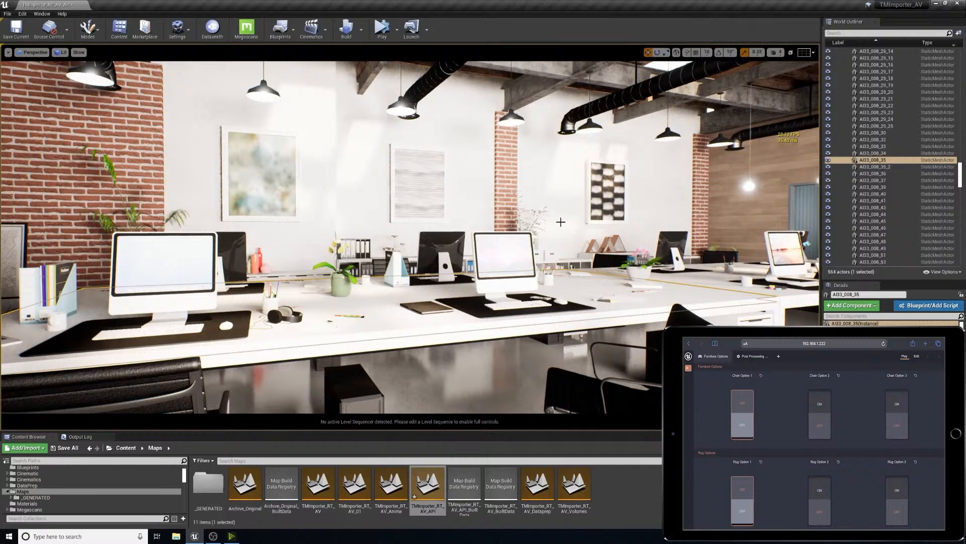
pyautogui.moveTo(554, 236); pyautogui.dragTo(514, 305, button='right')
pyautogui.moveTo(574, 295); pyautogui.dragTo(563, 292, button='right')
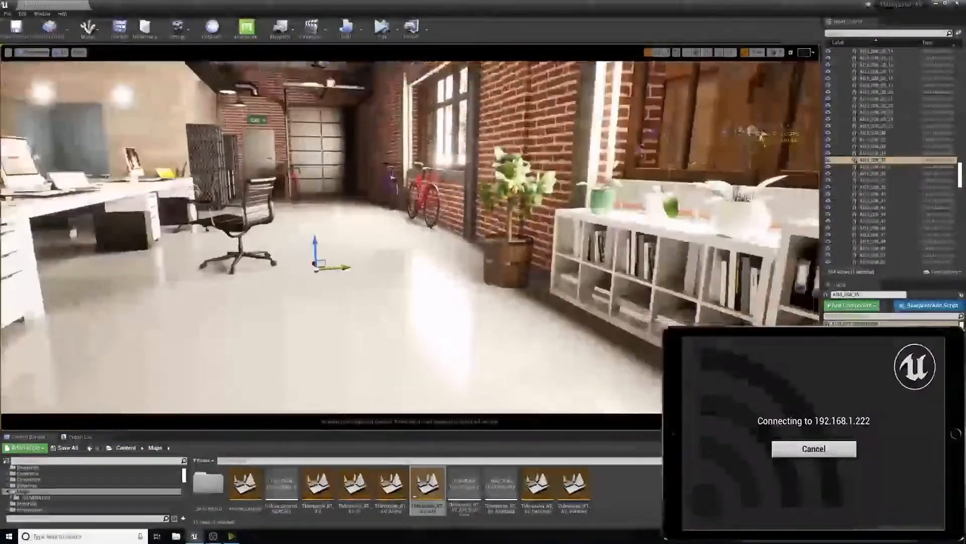
pyautogui.moveTo(553, 227); pyautogui.dragTo(496, 206, button='right')
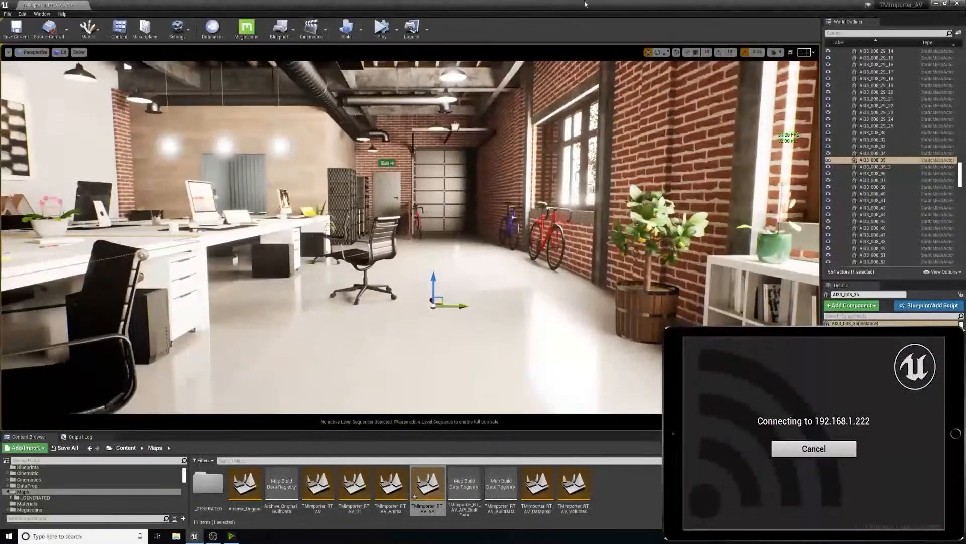
pyautogui.click(382, 30)
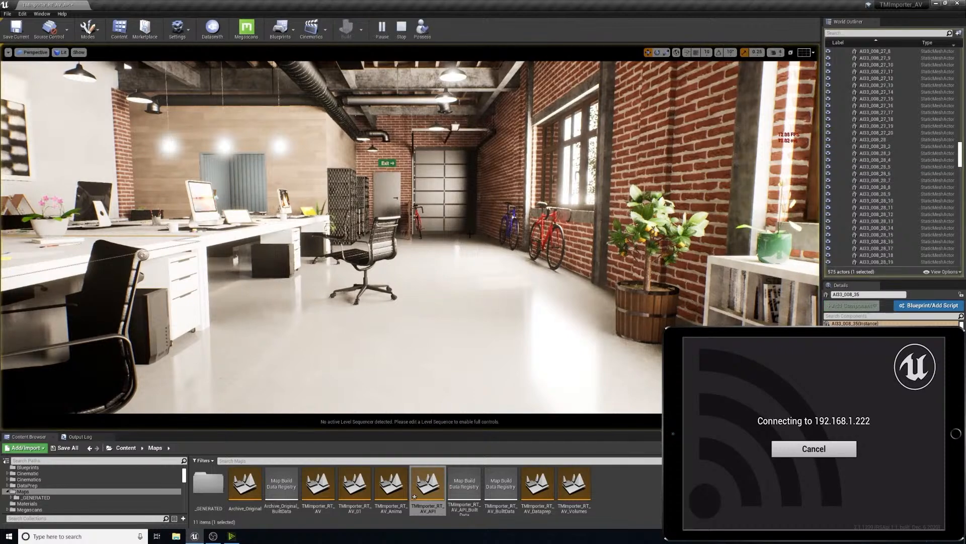